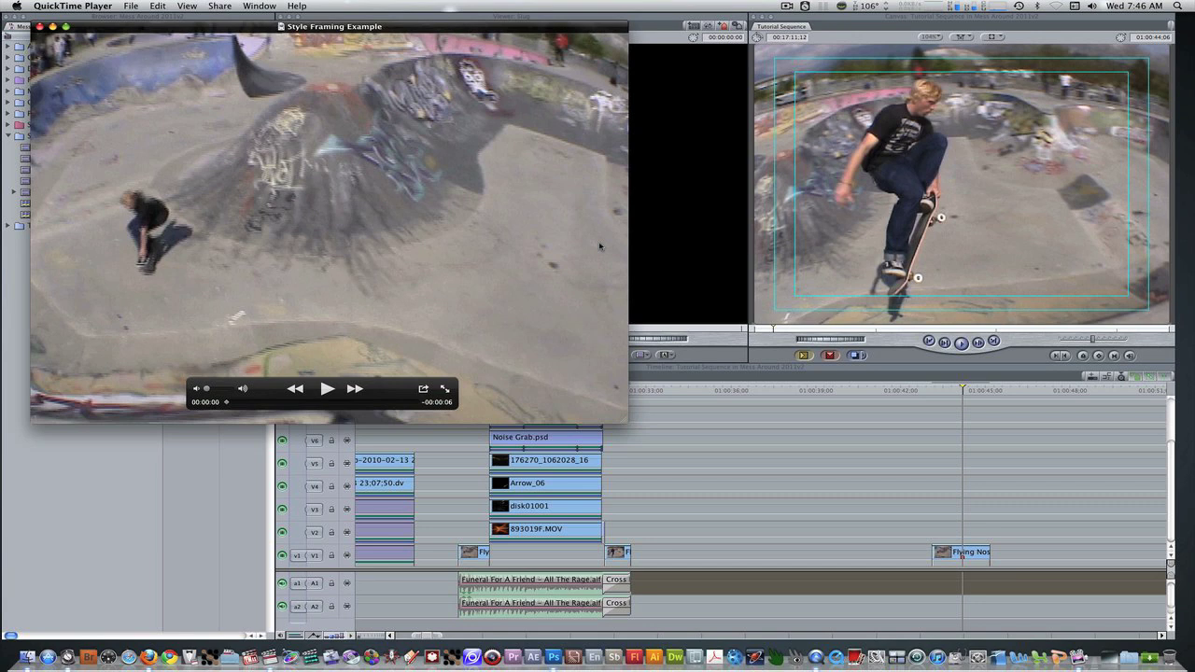
Play the Style Framing Example movie through to its end and quit the player.
{"action": "left_click", "coordinate": [328, 389]}
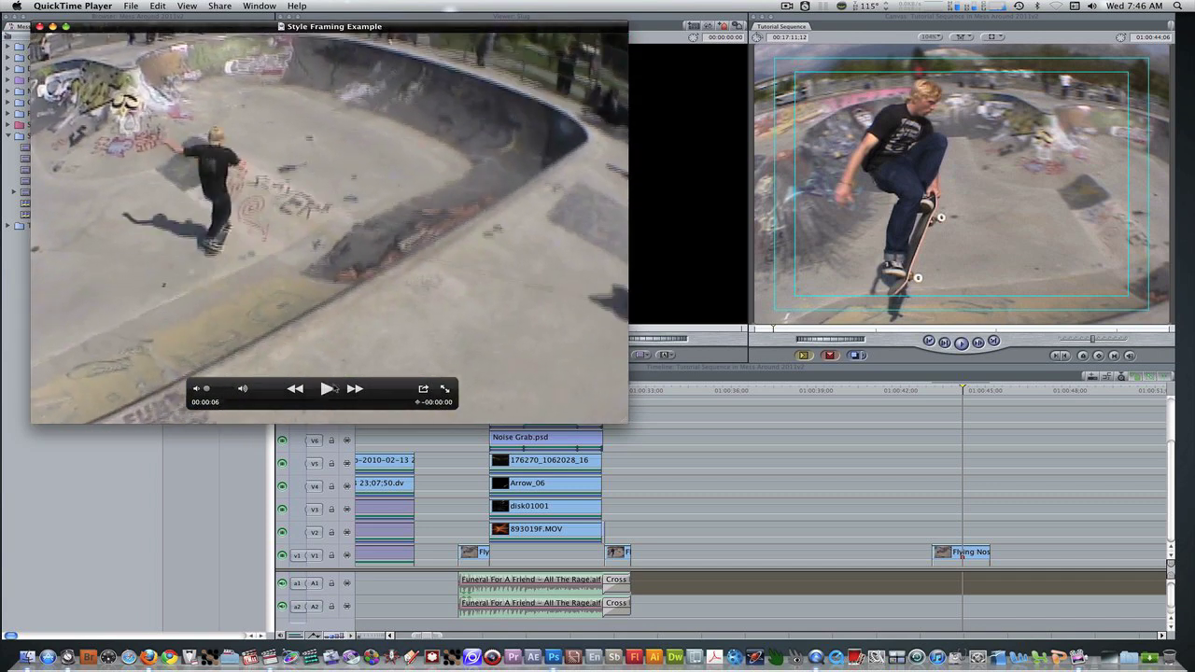
{"action": "key", "text": "super+q"}
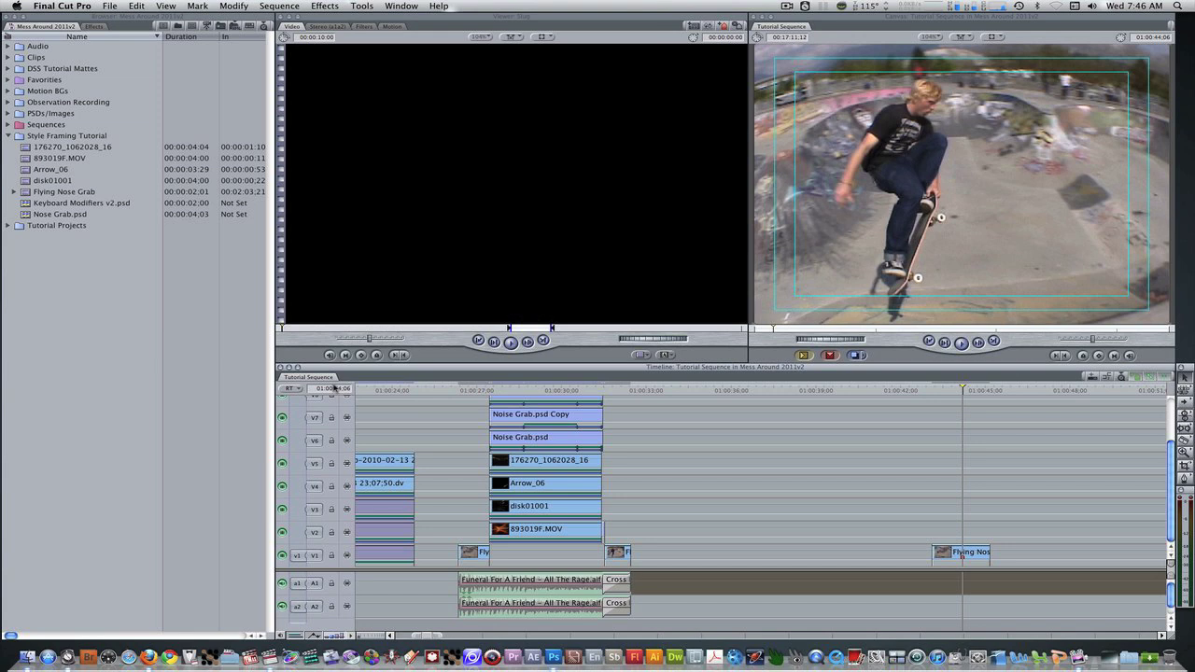
Park the playhead on the skater's nose grab frame at 01:00:44;06 and mark in and out points there.
{"action": "left_click", "coordinate": [932, 389]}
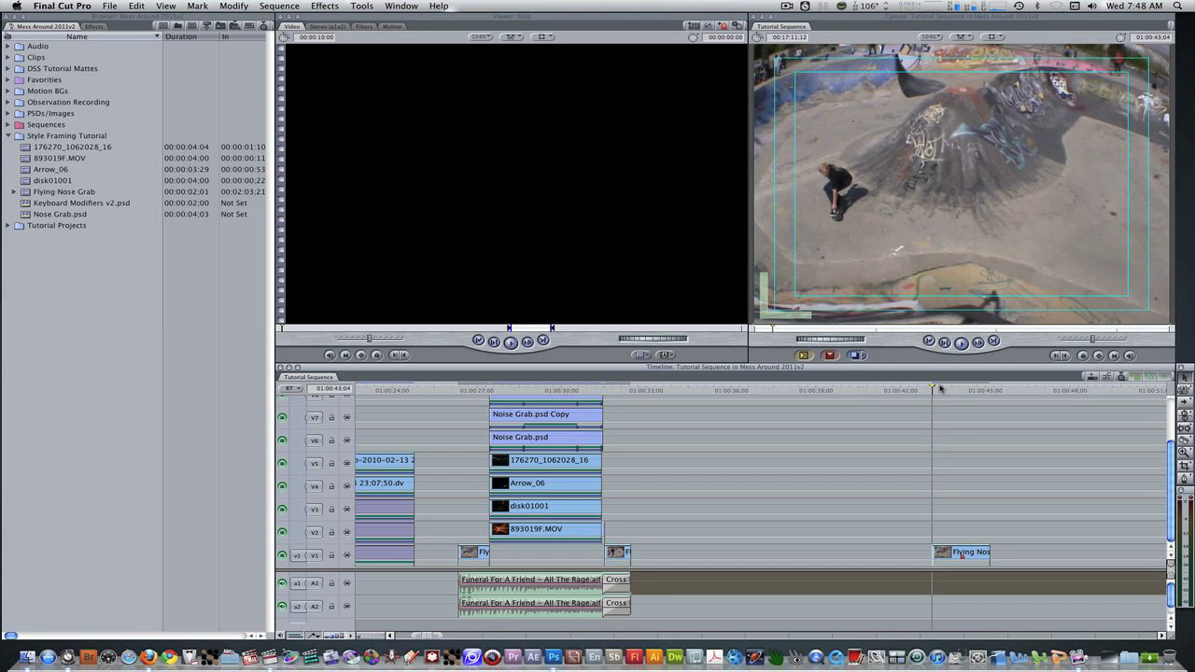
{"action": "left_click_drag", "start_coordinate": [940, 388], "coordinate": [962, 388]}
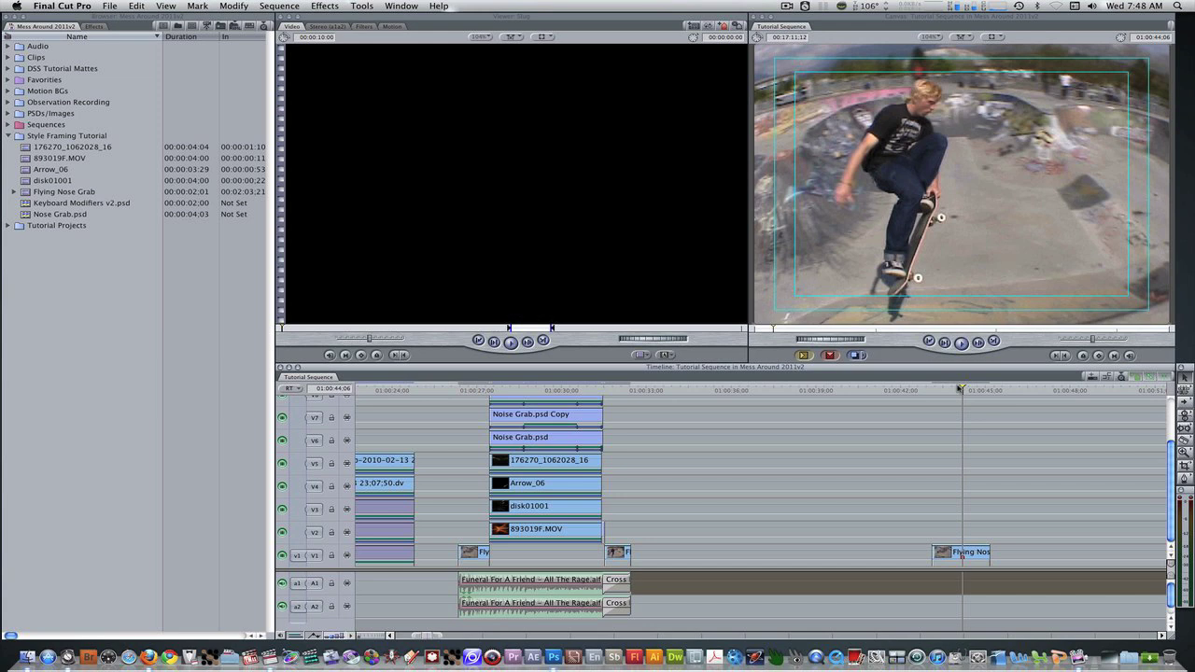
{"action": "key", "text": "i"}
{"action": "key", "text": "o"}
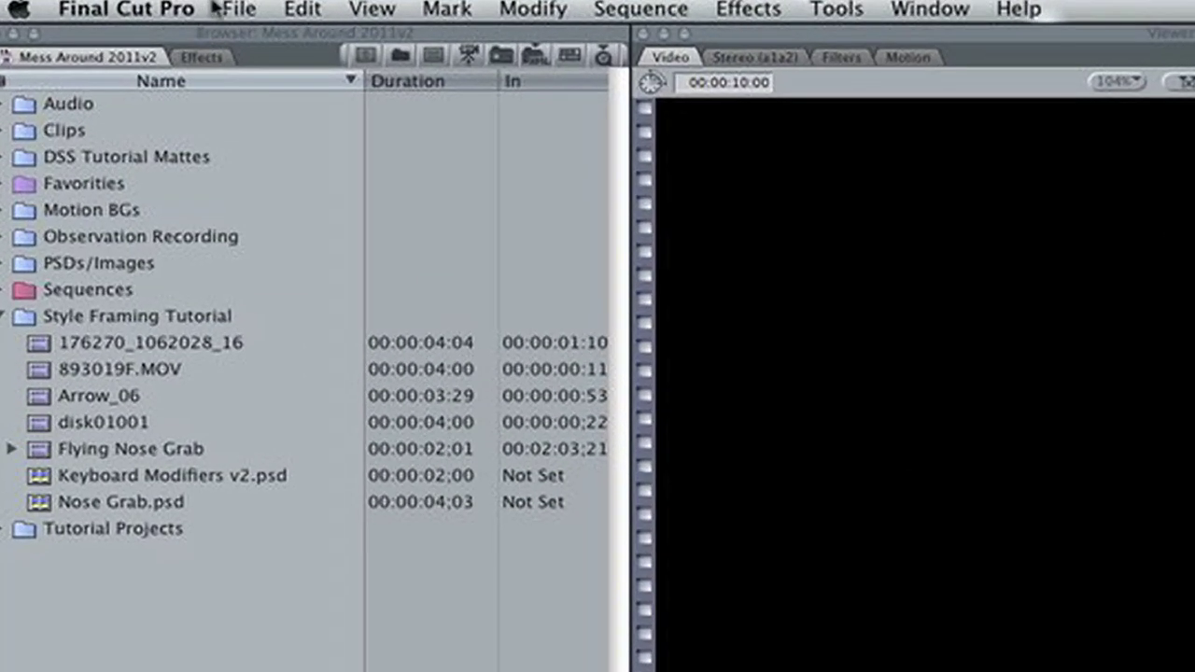
Start an export of the marked frame using QuickTime Conversion with the format Still Image.
{"action": "left_click", "coordinate": [113, 6]}
{"action": "mouse_move", "coordinate": [333, 475]}
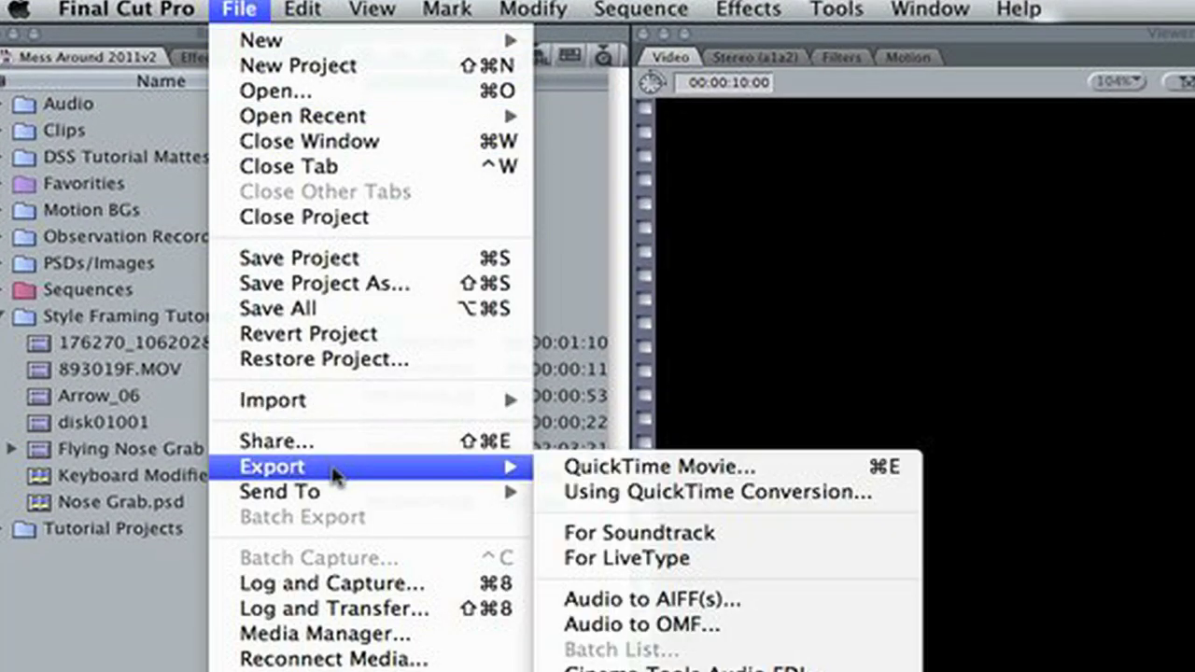
{"action": "left_click", "coordinate": [632, 493]}
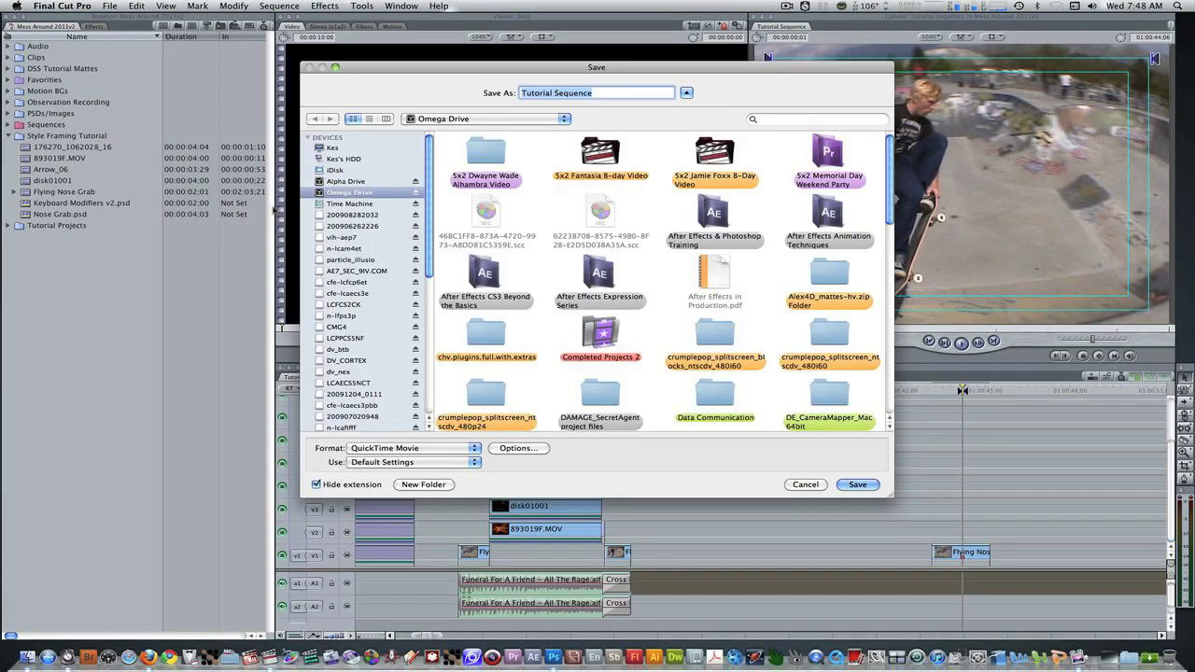
{"action": "left_click", "coordinate": [464, 450]}
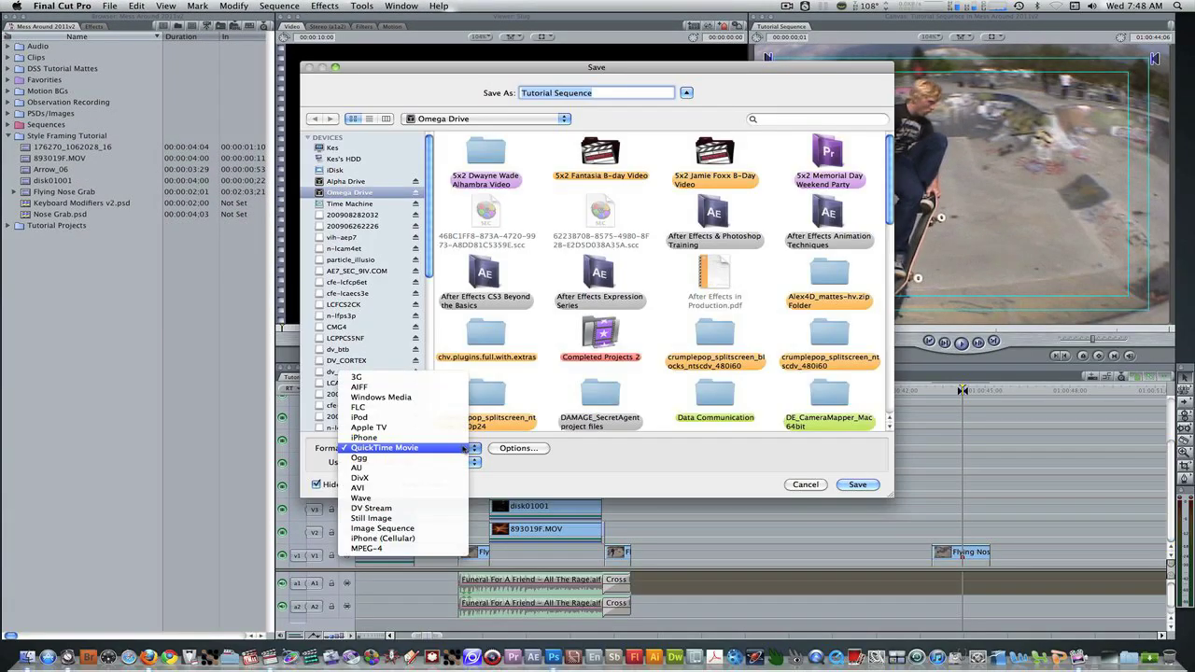
{"action": "left_click", "coordinate": [442, 519]}
Choose PNG in the still image export settings, accept them, and cancel the export.
{"action": "left_click", "coordinate": [515, 449]}
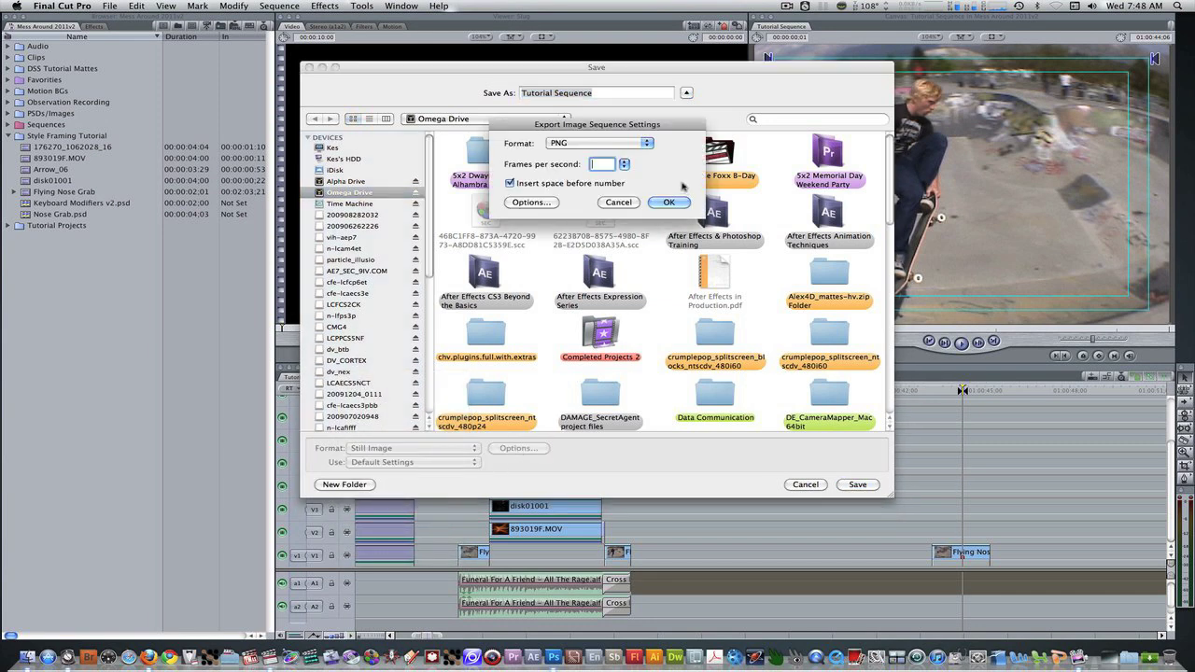
{"action": "left_click", "coordinate": [645, 145]}
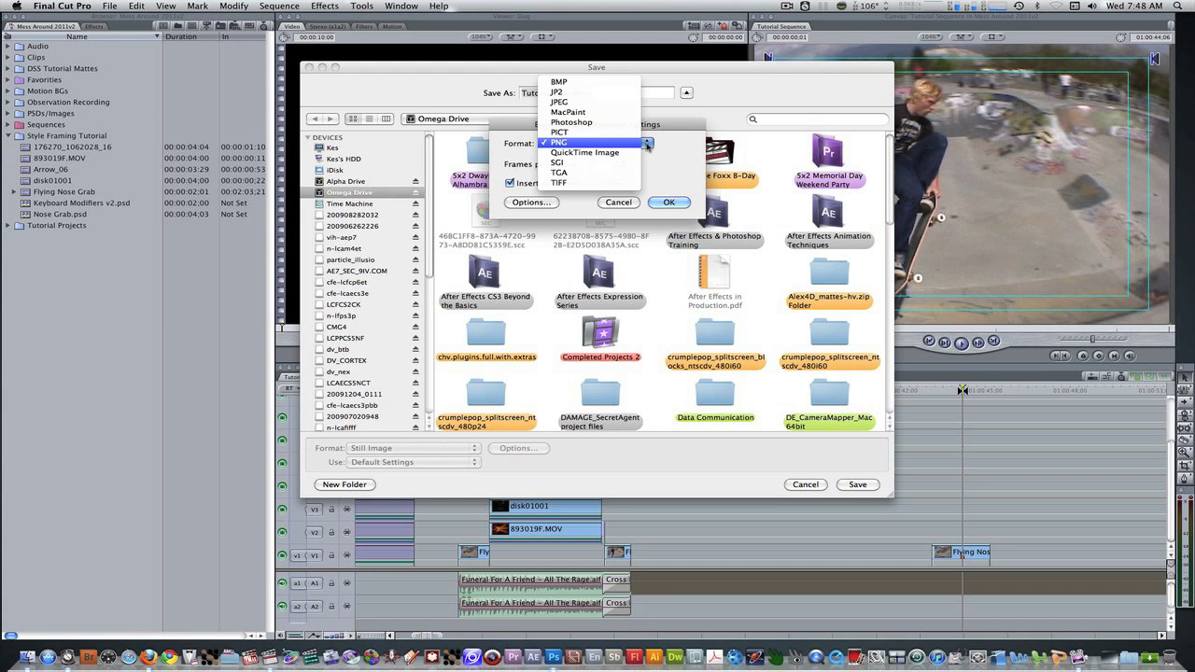
{"action": "left_click", "coordinate": [649, 147]}
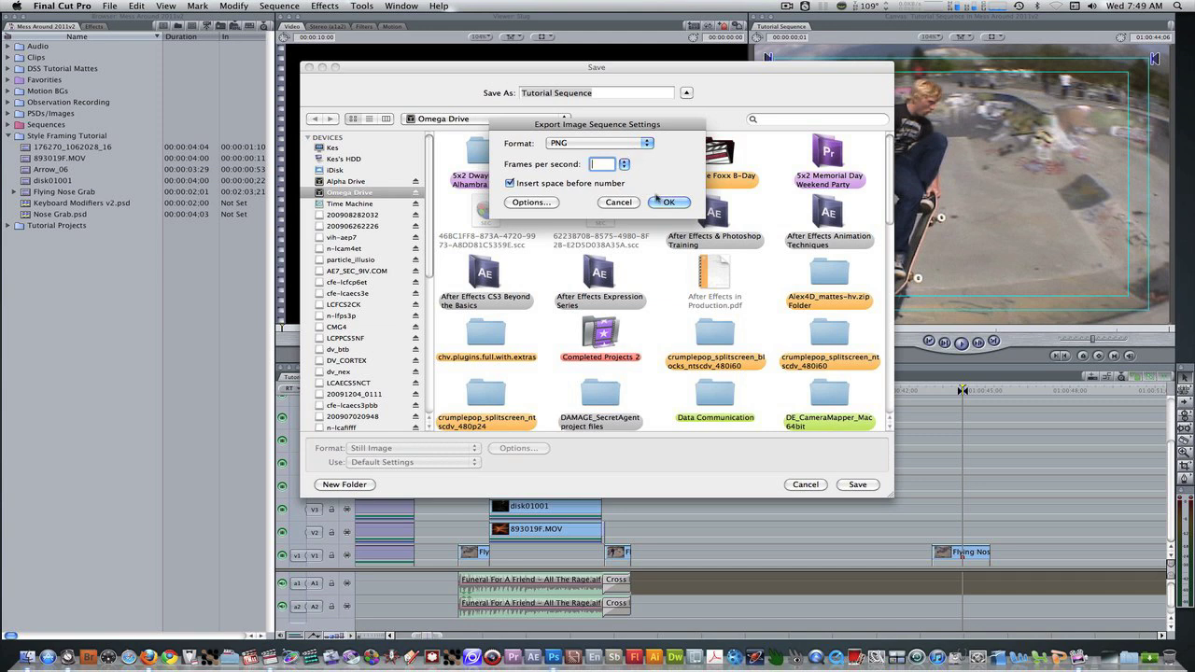
{"action": "left_click", "coordinate": [668, 202]}
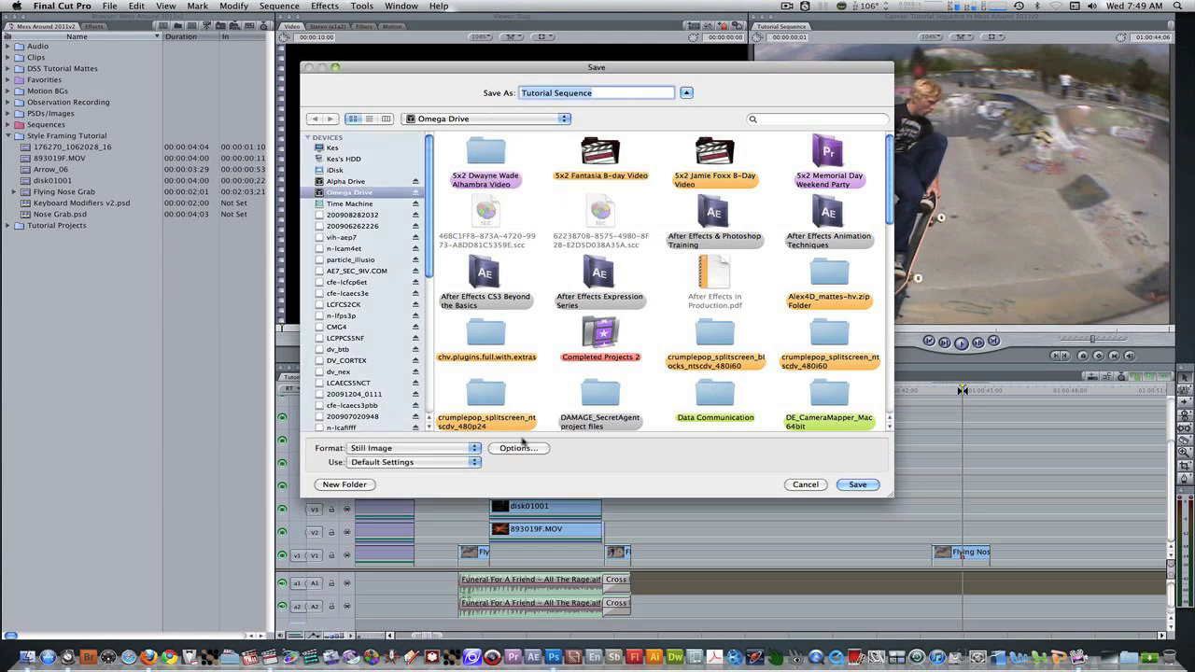
{"action": "left_click", "coordinate": [806, 484]}
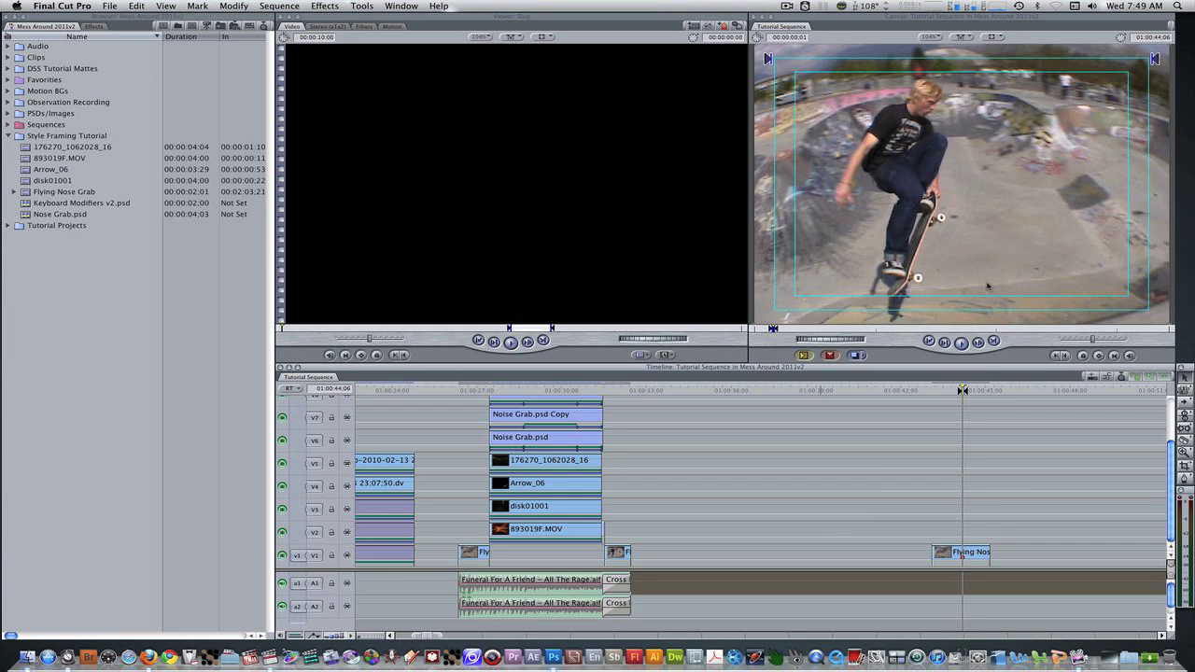
Switch to Photoshop and toggle the visibility of Layer 0 to compare the full frame with the skater cutout.
{"action": "key", "text": "super+Tab"}
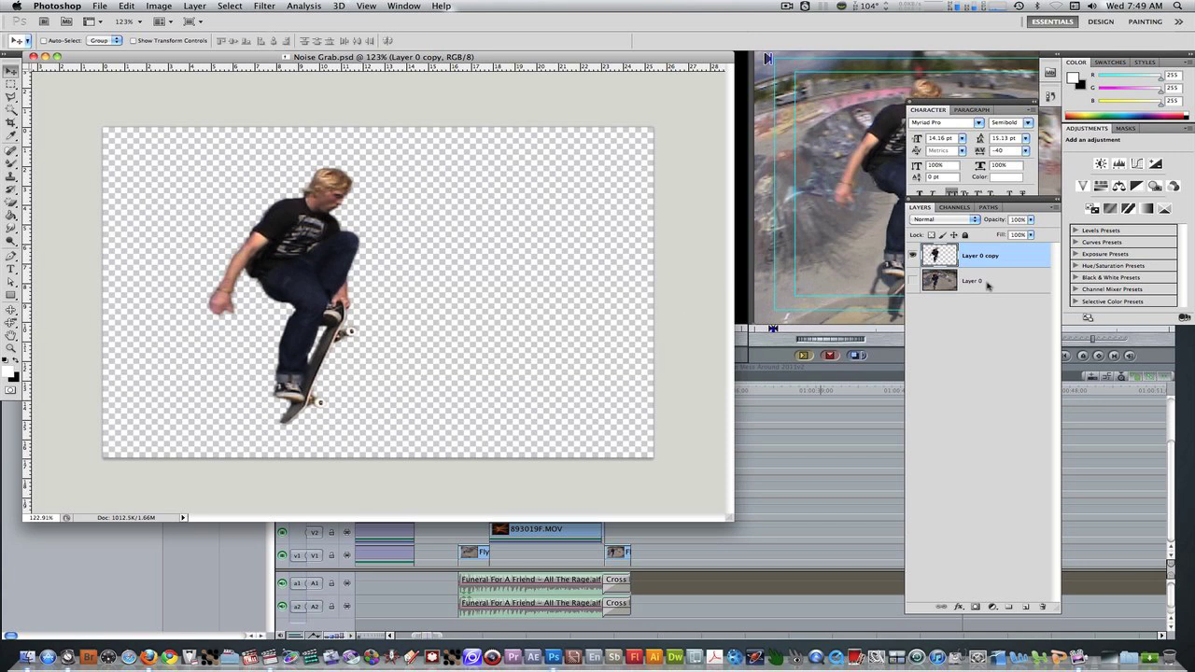
{"action": "left_click", "coordinate": [991, 282]}
{"action": "left_click", "coordinate": [914, 281]}
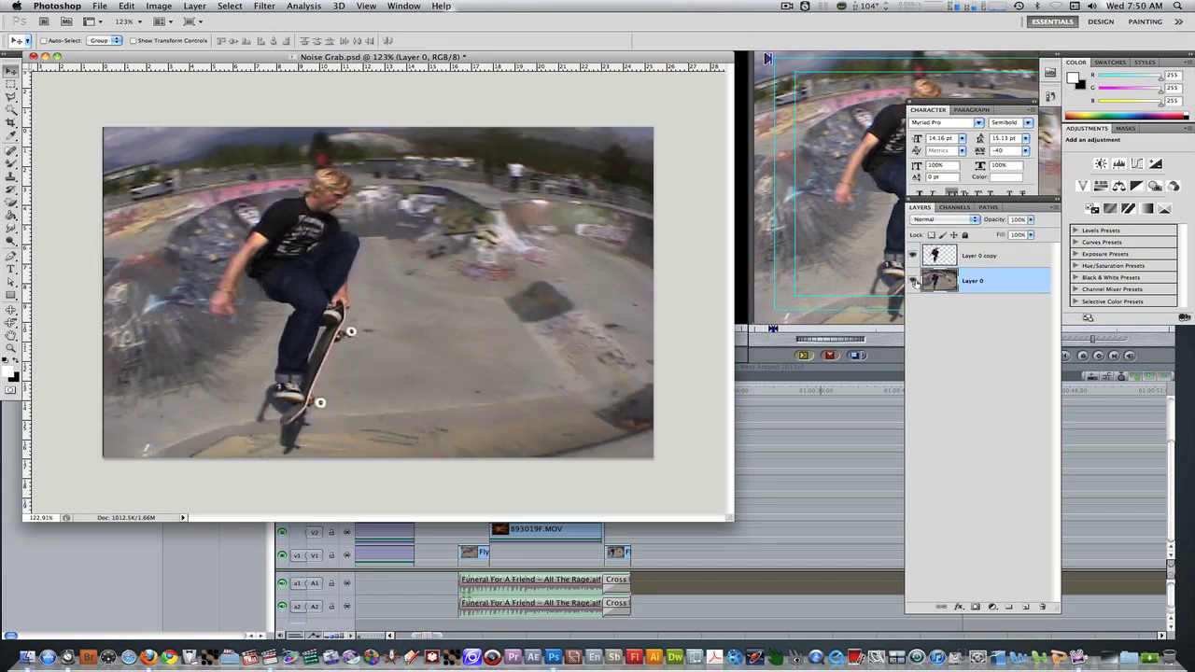
{"action": "left_click", "coordinate": [914, 281]}
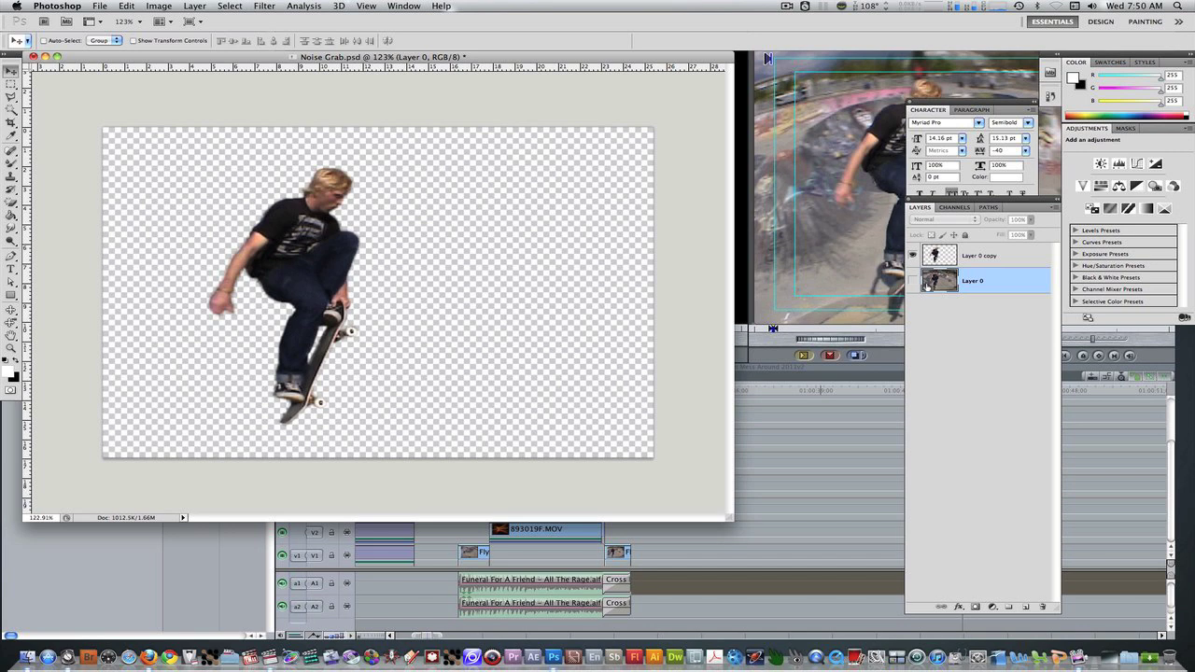
{"action": "left_click", "coordinate": [914, 281]}
{"action": "left_click", "coordinate": [914, 281]}
Try to save Noise Grab.psd under the same name in Photoshop format with layers included.
{"action": "left_click", "coordinate": [99, 6]}
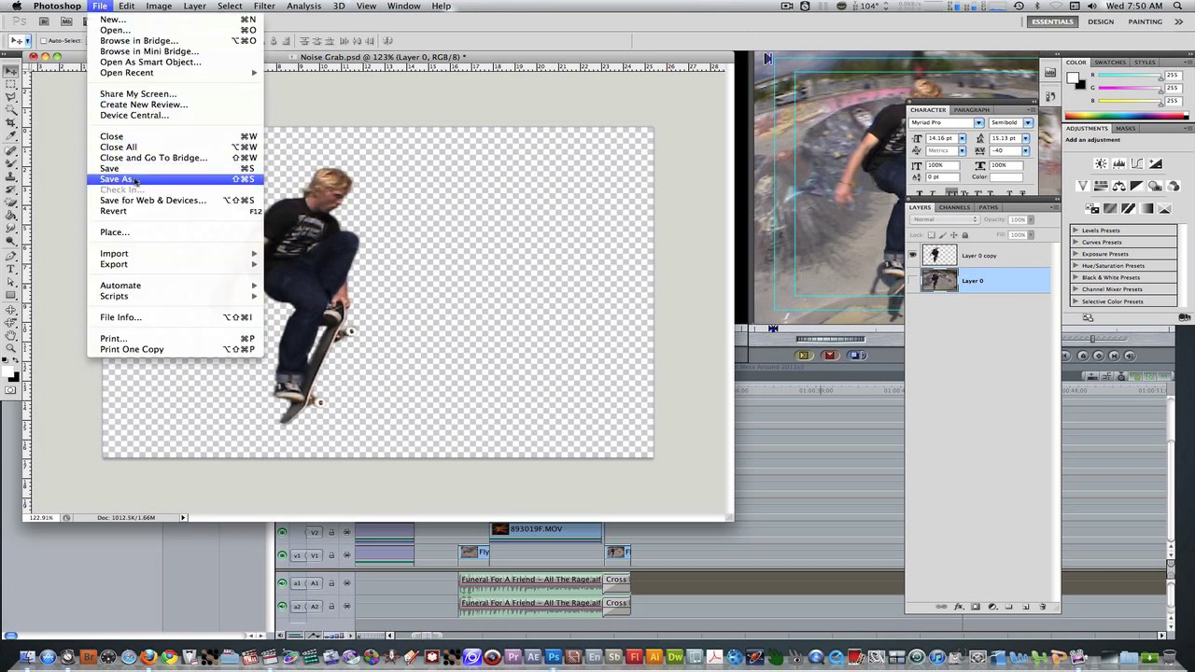
{"action": "left_click", "coordinate": [116, 178]}
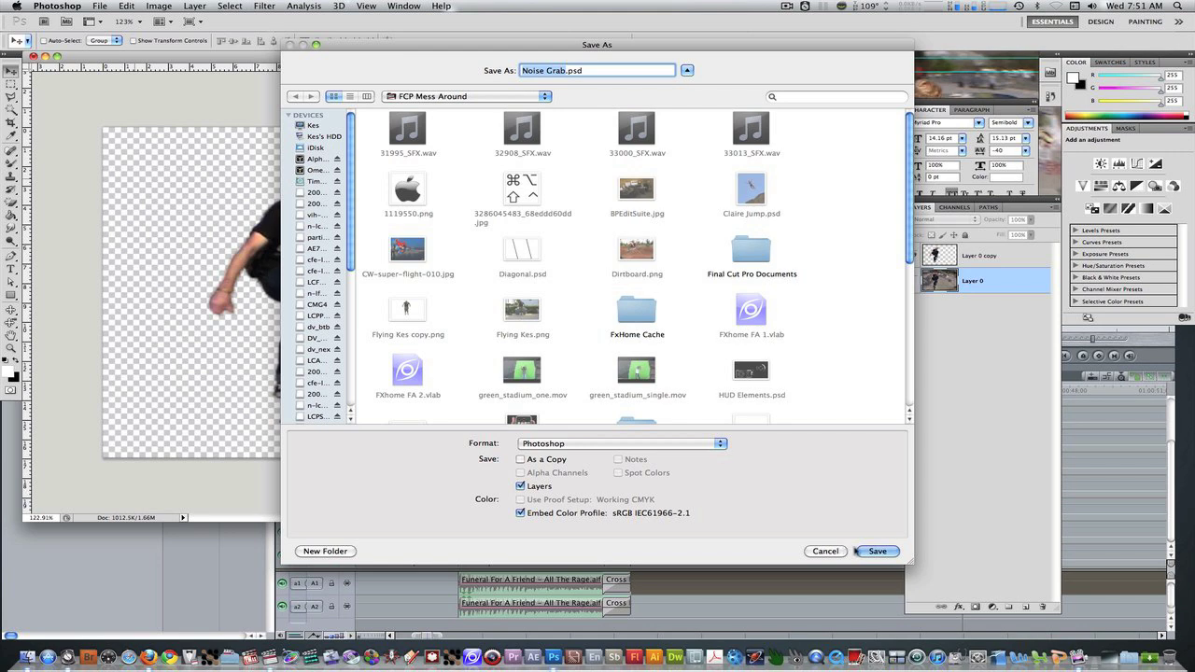
{"action": "left_click", "coordinate": [873, 552]}
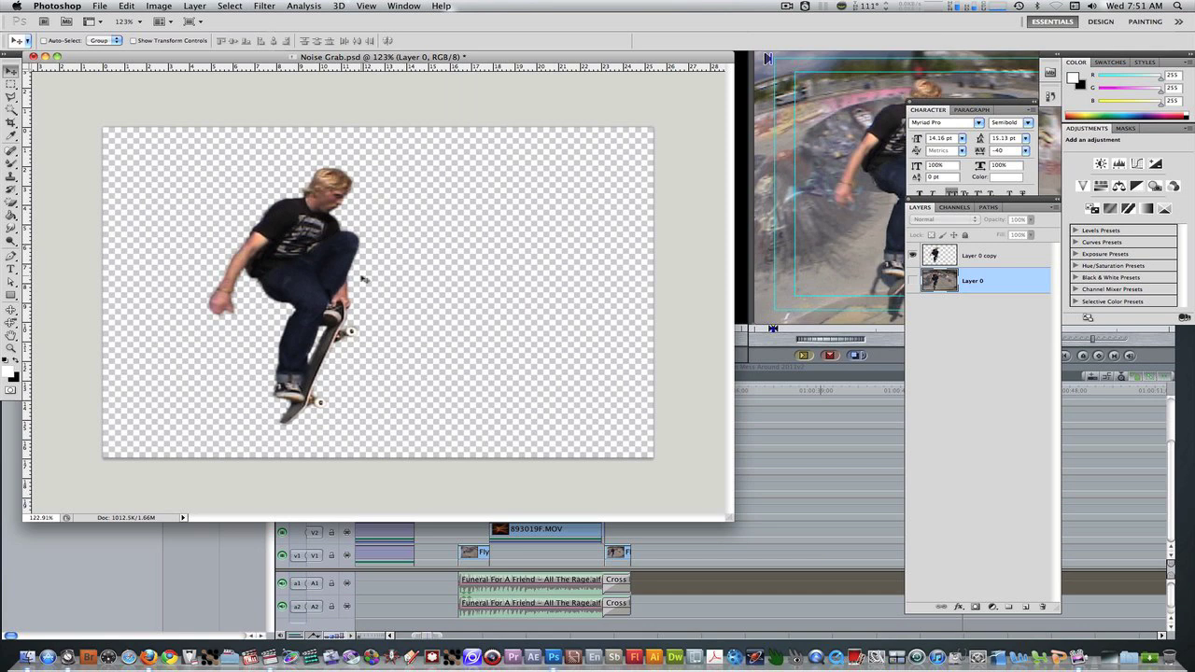
Switch to Final Cut Pro, open the Nose Grab.psd sequence in the timeline, and select its Layer 0 copy clip.
{"action": "key", "text": "super+Tab"}
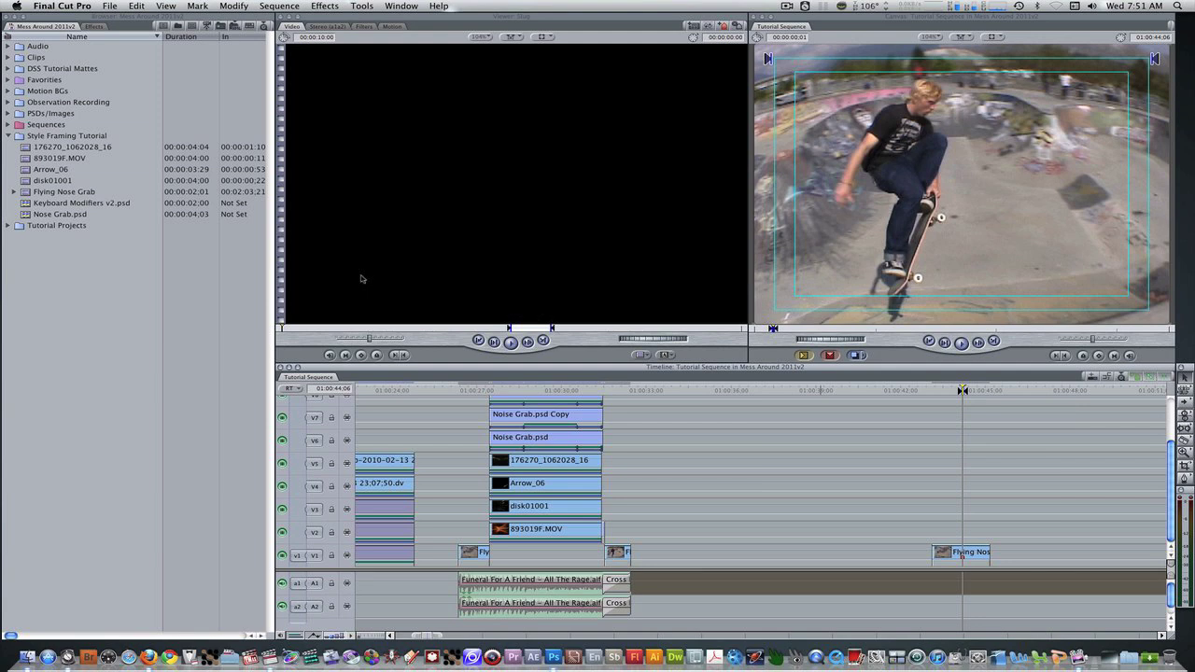
{"action": "left_click", "coordinate": [26, 213]}
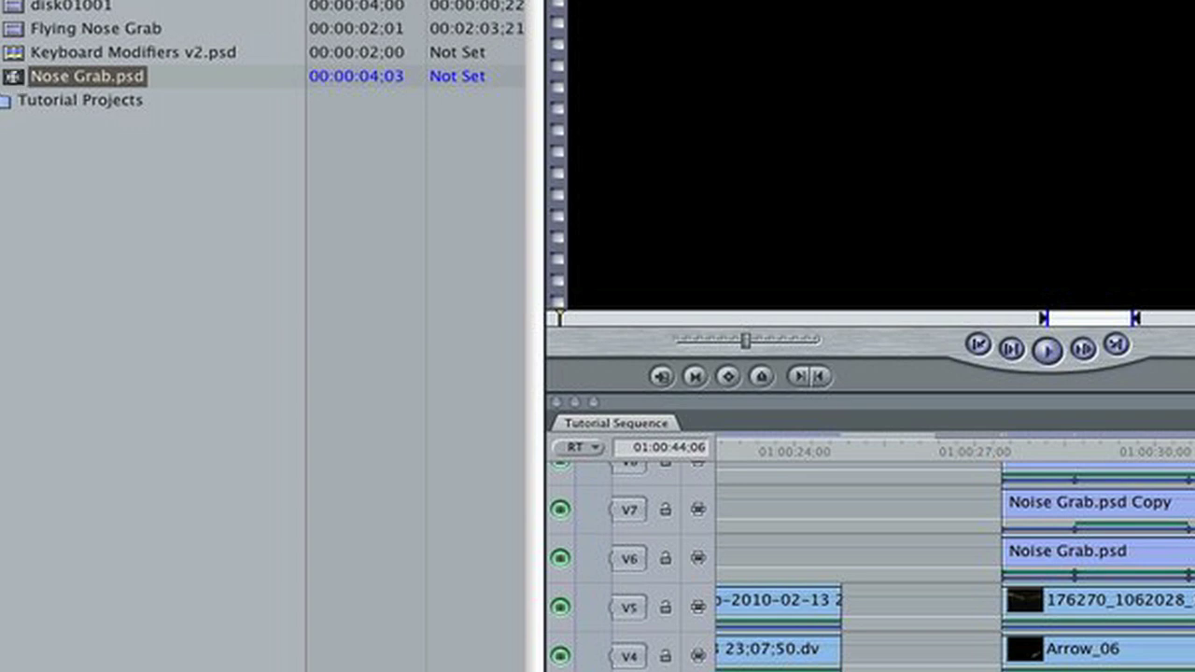
{"action": "double_click", "coordinate": [15, 82]}
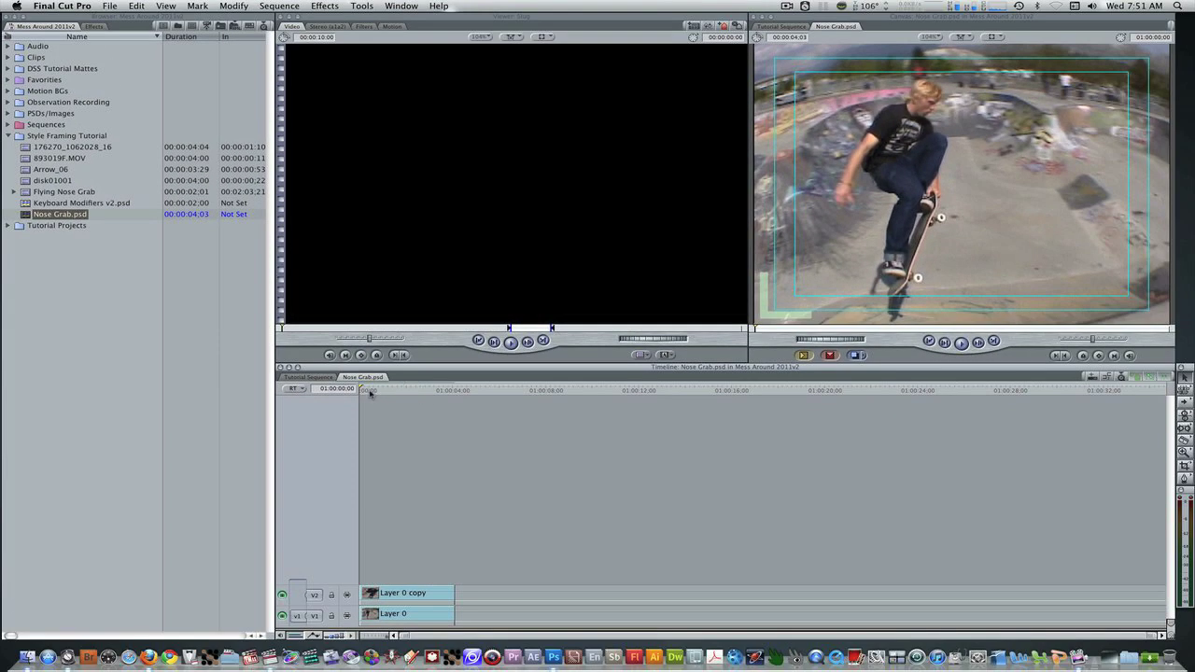
{"action": "left_click", "coordinate": [389, 594]}
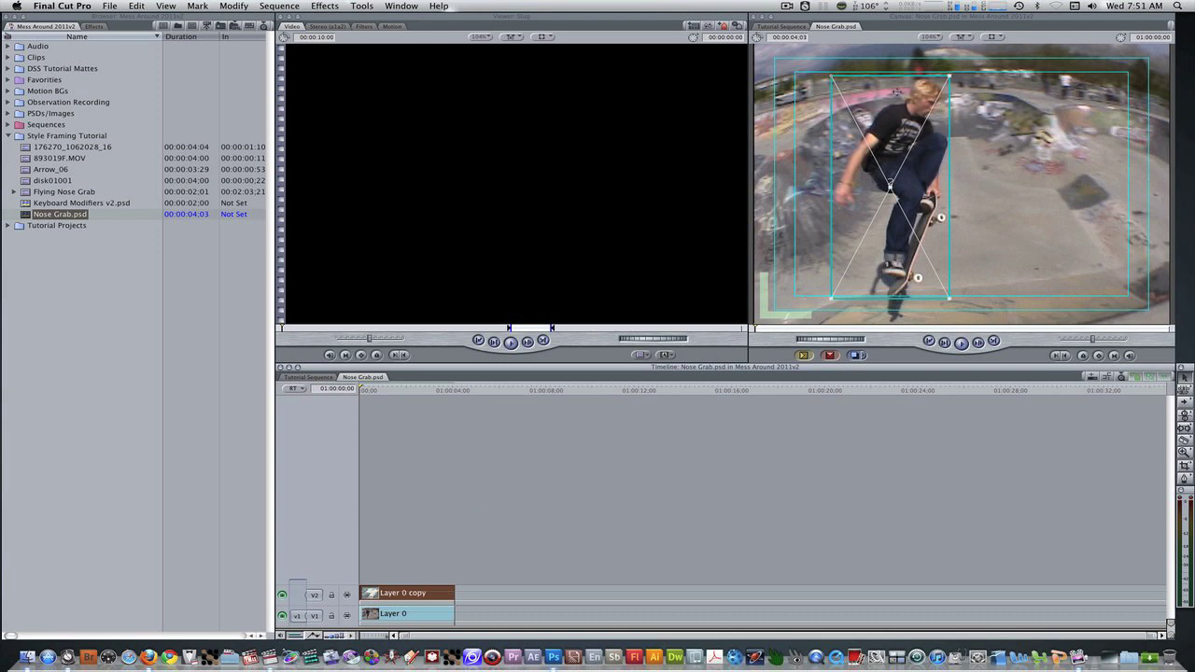
Disable the Layer 0 background clip to view the cutout alone, and enable it again.
{"action": "left_click", "coordinate": [390, 616]}
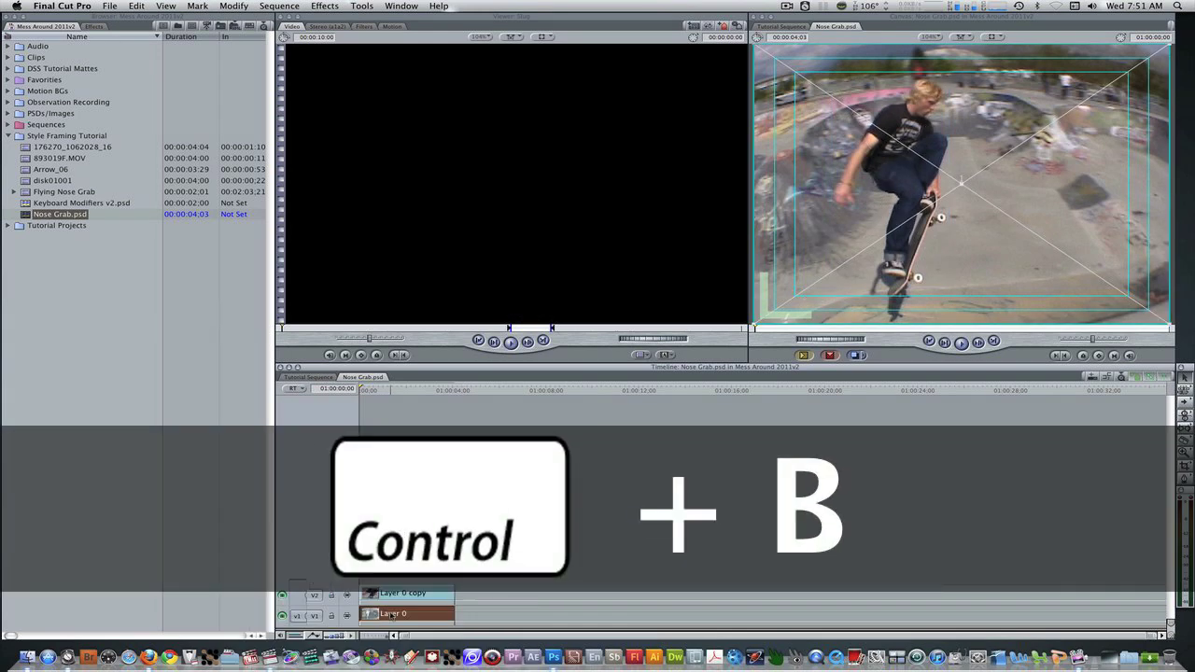
{"action": "key", "text": "ctrl+b"}
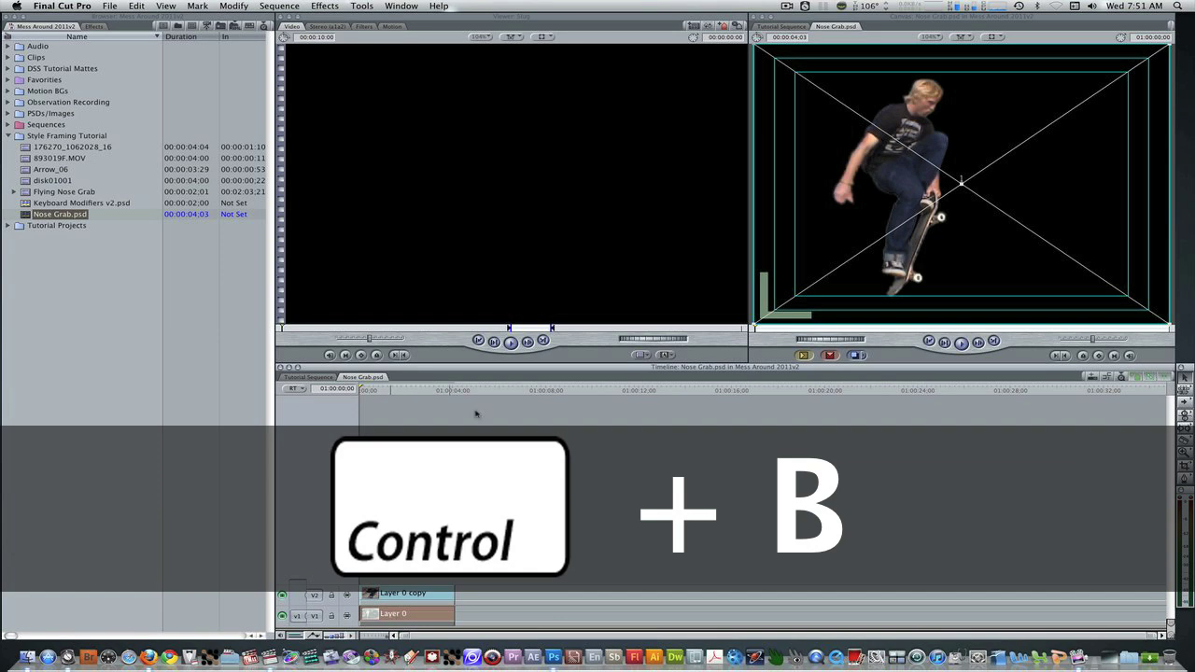
{"action": "left_click", "coordinate": [402, 596]}
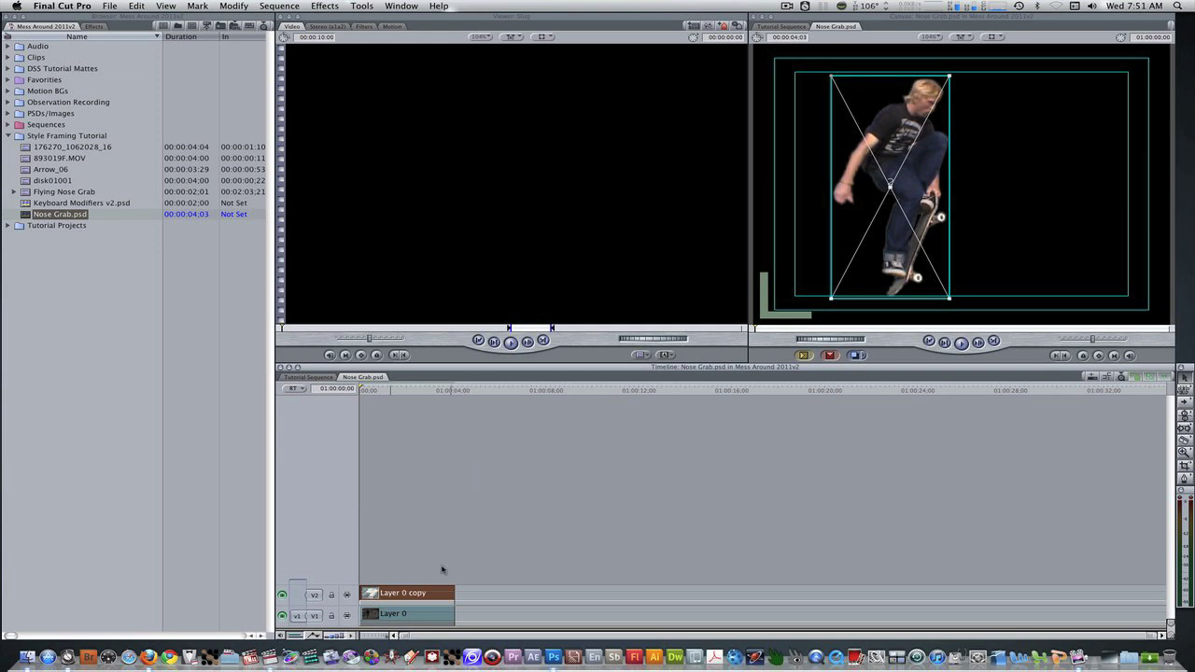
{"action": "left_click", "coordinate": [405, 615]}
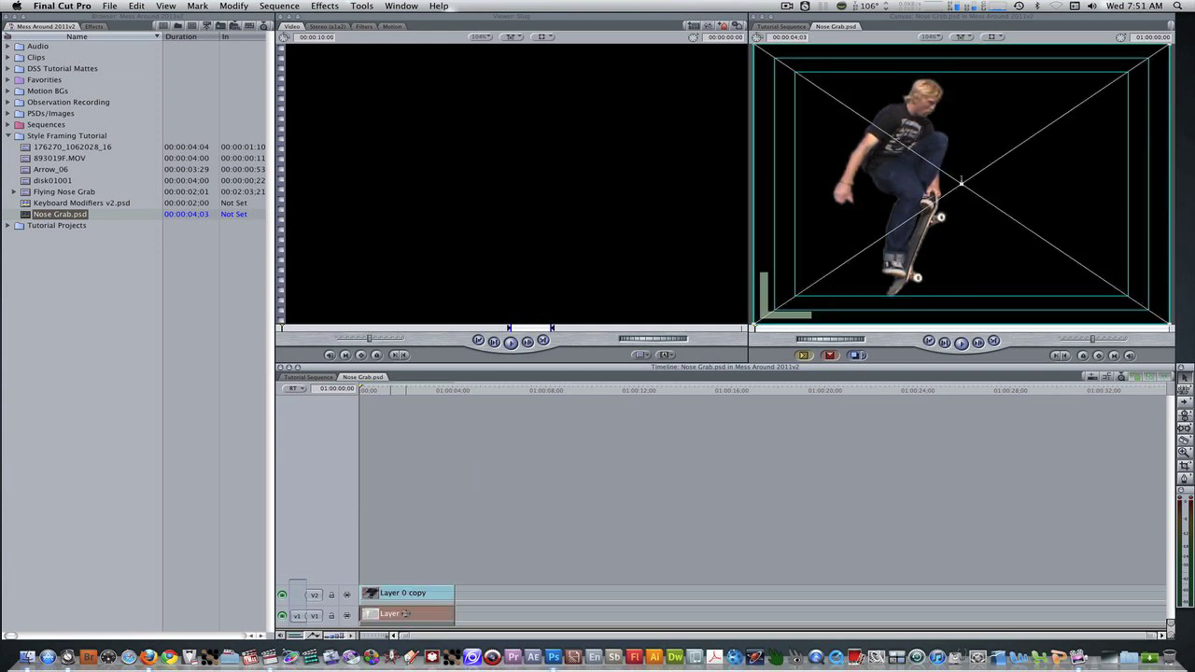
{"action": "key", "text": "ctrl+b"}
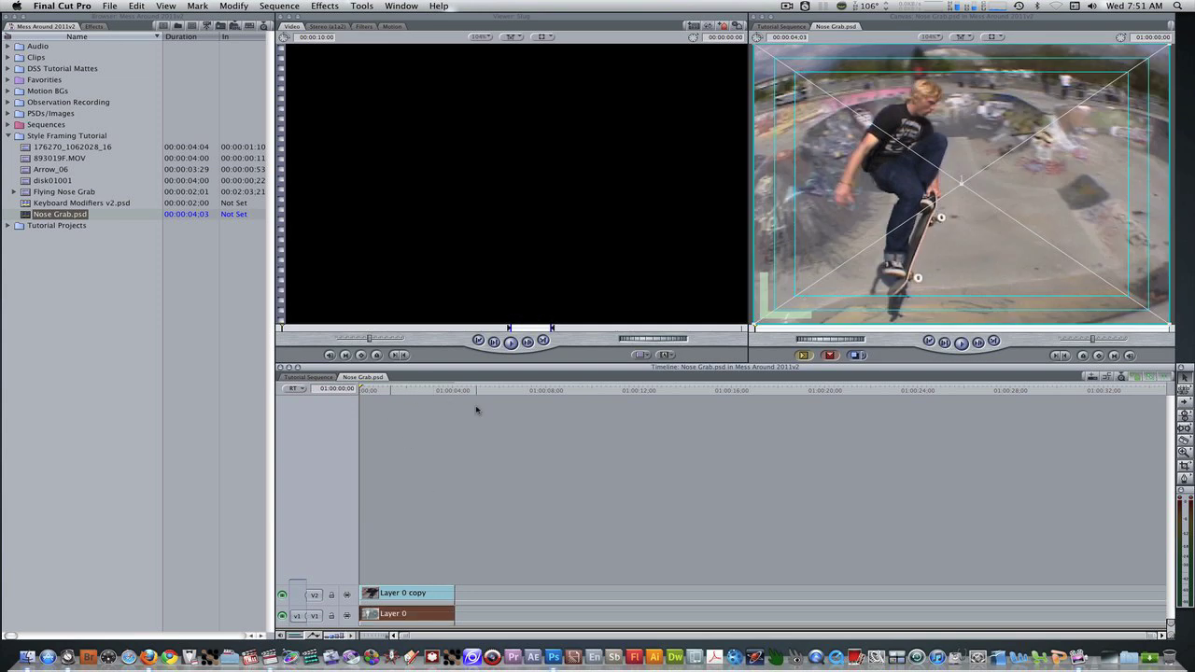
Duplicate the Nose Grab.psd sequence in the browser and rename the original Nose Grab.psd BG.
{"action": "left_click", "coordinate": [25, 216]}
{"action": "key", "text": "alt+d"}
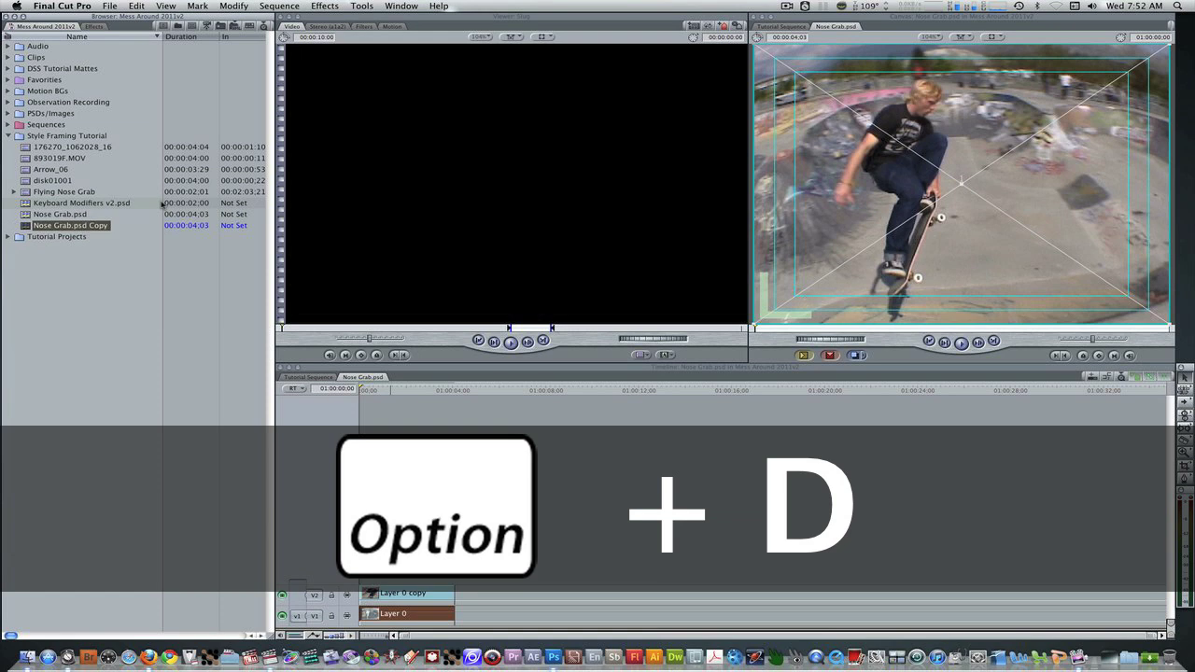
{"action": "left_click", "coordinate": [85, 215]}
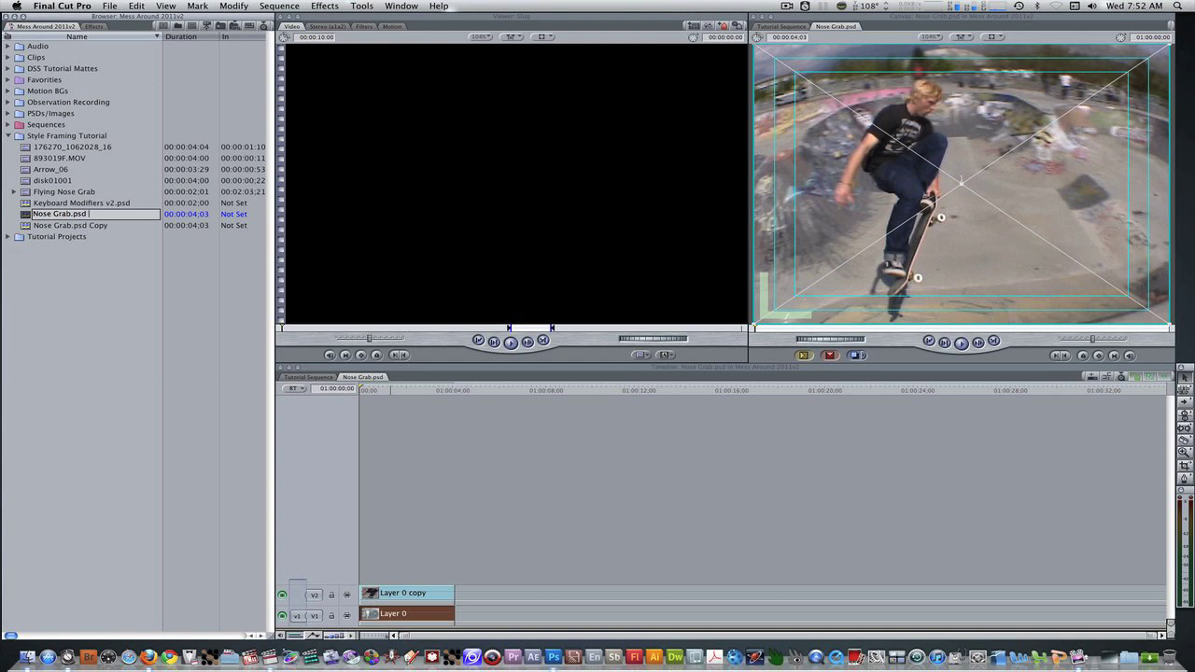
{"action": "type", "text": "BG"}
Rename the duplicated sequence Nose Grab.psd CO.
{"action": "left_click", "coordinate": [74, 227]}
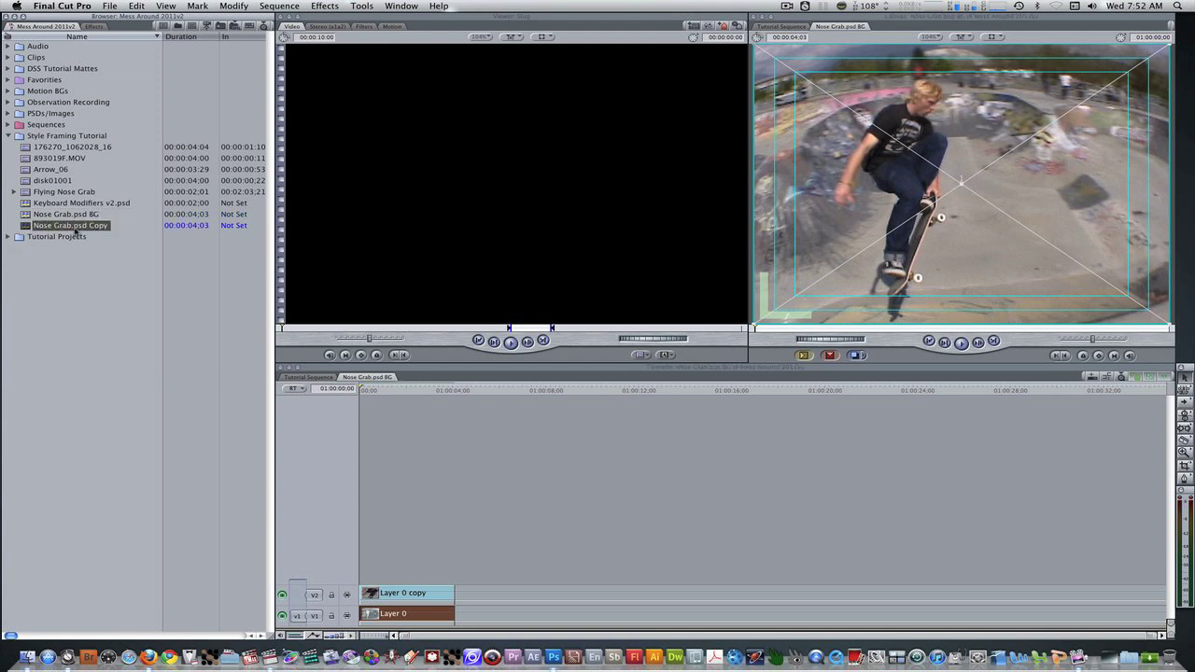
{"action": "left_click", "coordinate": [74, 227]}
{"action": "key", "text": "Right"}
{"action": "key", "text": "BackSpace"}
{"action": "key", "text": "BackSpace"}
{"action": "key", "text": "BackSpace"}
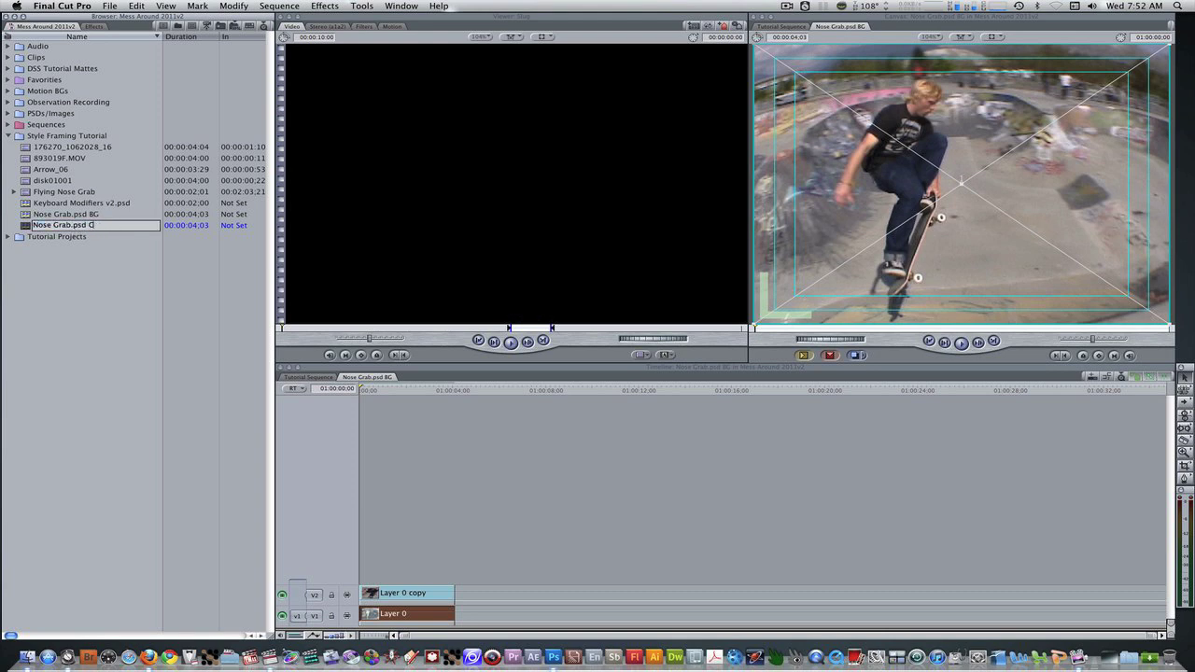
{"action": "type", "text": "O"}
{"action": "left_click", "coordinate": [101, 250]}
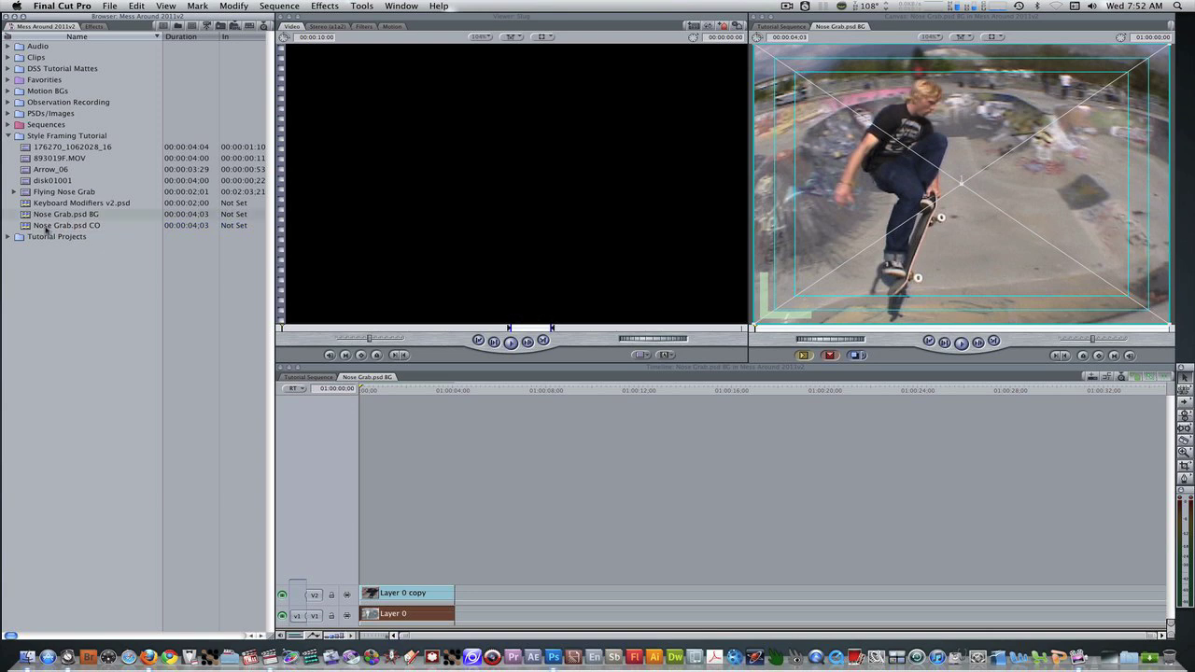
Disable the Layer 0 copy cutout clip in the Nose Grab.psd BG sequence and select the Layer 0 clip.
{"action": "left_click", "coordinate": [473, 370]}
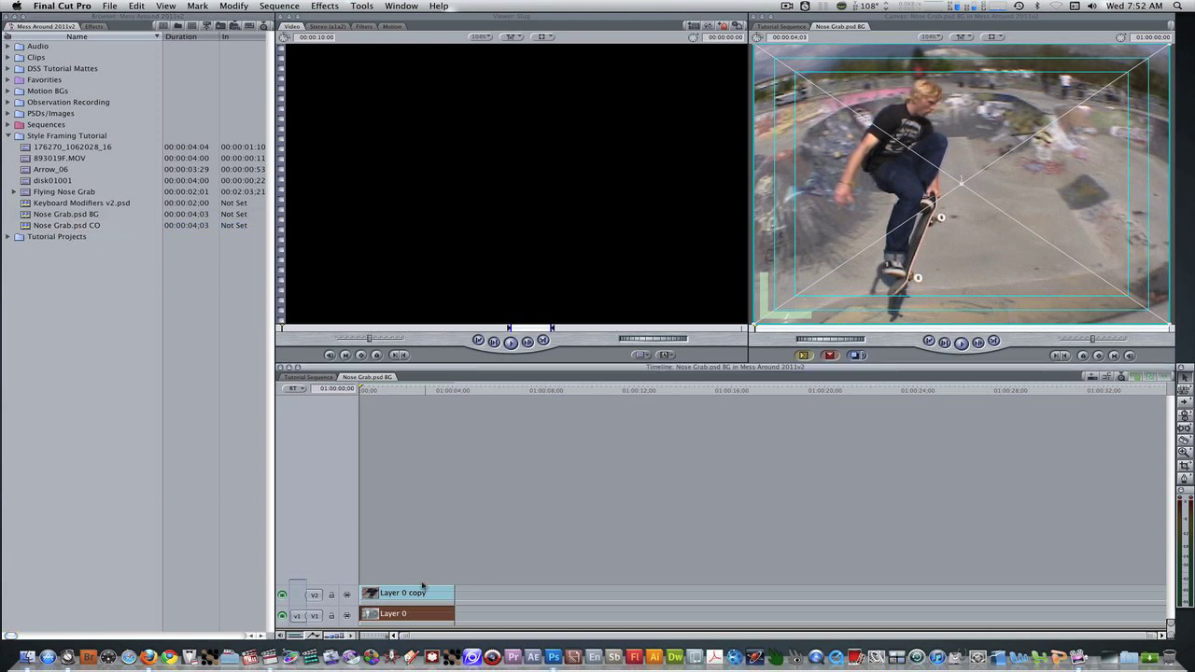
{"action": "left_click", "coordinate": [417, 593]}
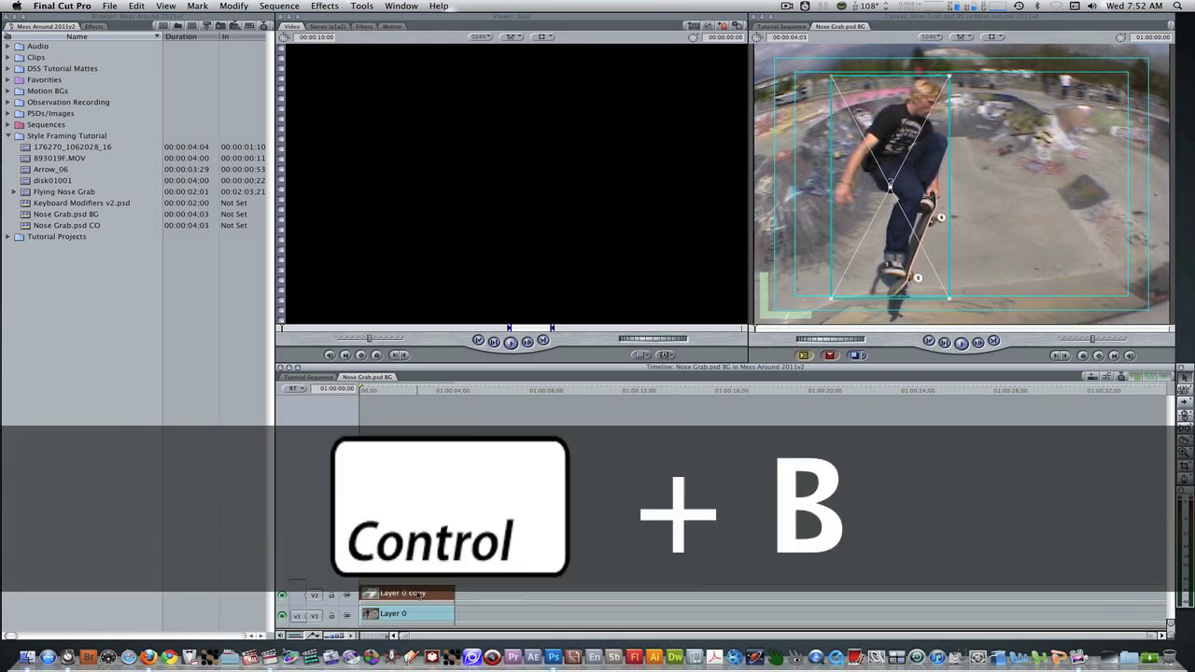
{"action": "key", "text": "ctrl+b"}
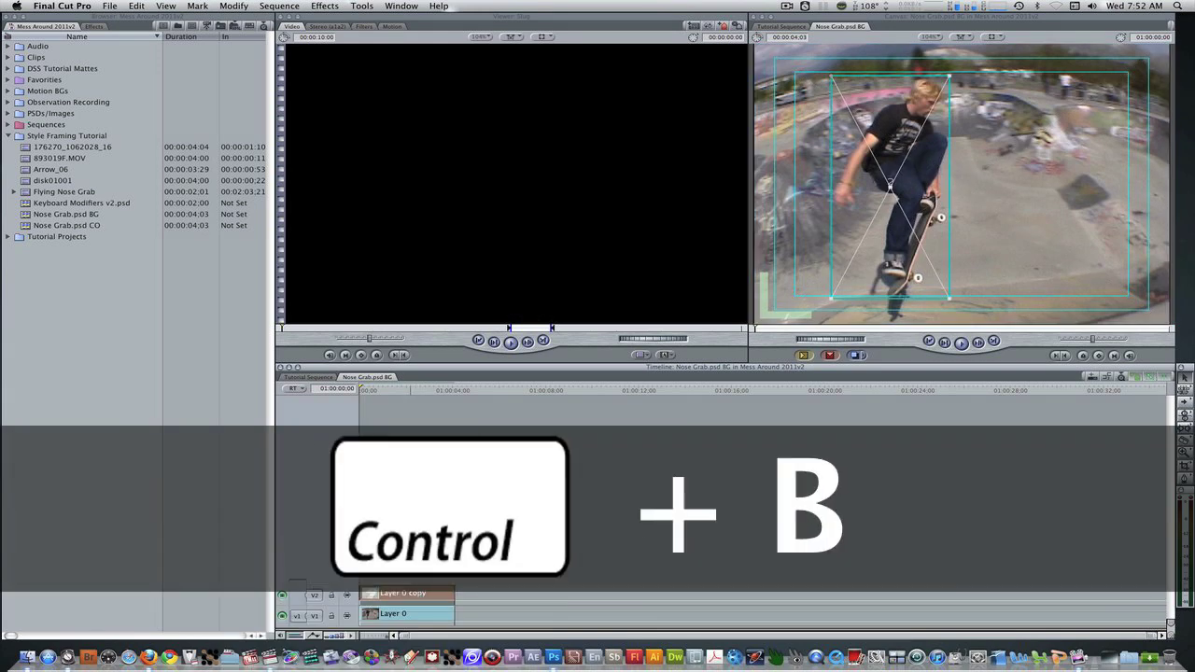
{"action": "left_click", "coordinate": [412, 616]}
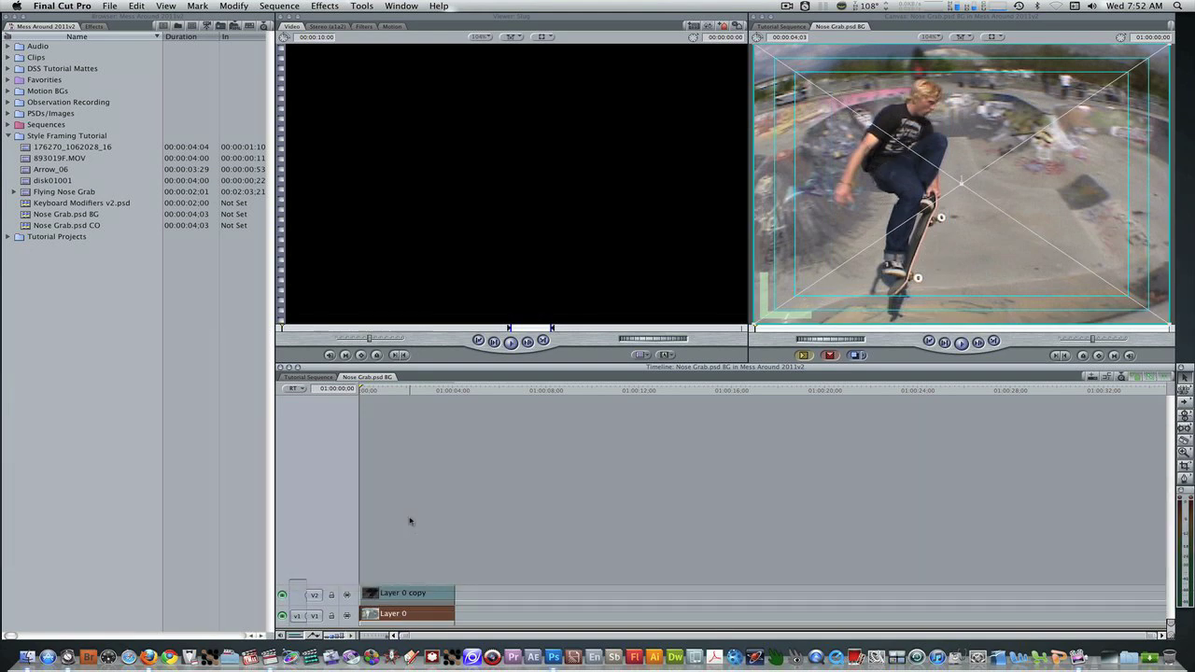
Open the Nose Grab.psd CO sequence and disable its Layer 0 background clip, leaving Layer 0 copy enabled.
{"action": "left_click", "coordinate": [20, 229]}
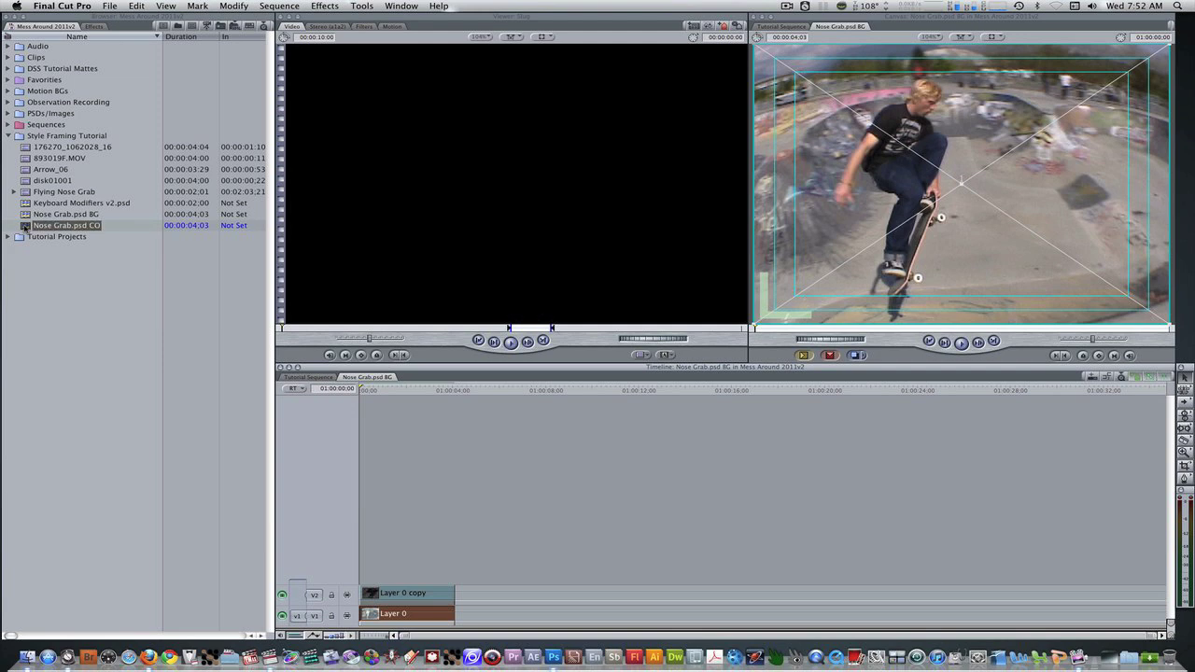
{"action": "double_click", "coordinate": [26, 228]}
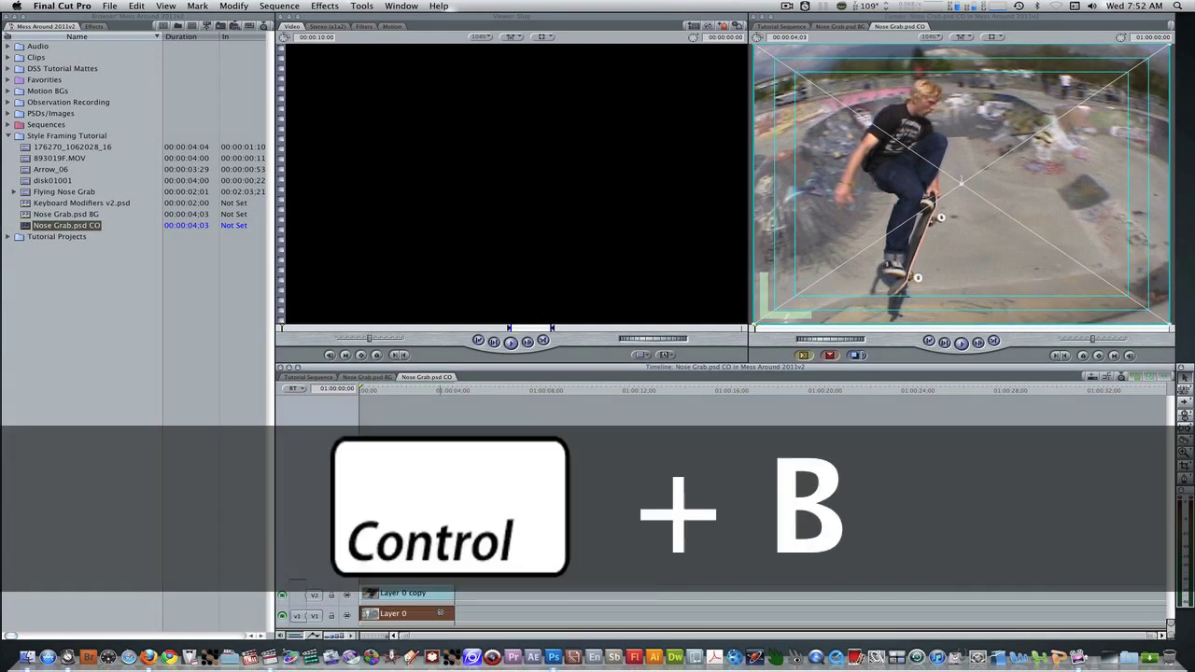
{"action": "key", "text": "ctrl+b"}
{"action": "left_click", "coordinate": [438, 594]}
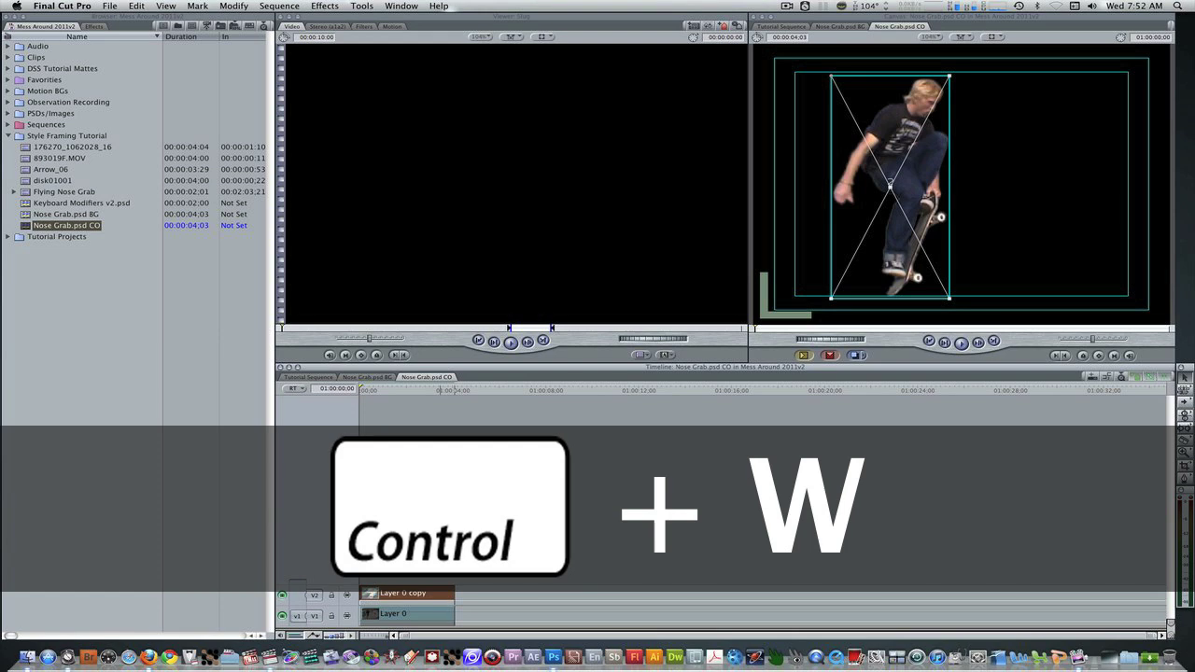
Close both Nose Grab sequences to return to Tutorial Sequence, and clear its in and out points.
{"action": "key", "text": "ctrl+w"}
{"action": "key", "text": "ctrl+w"}
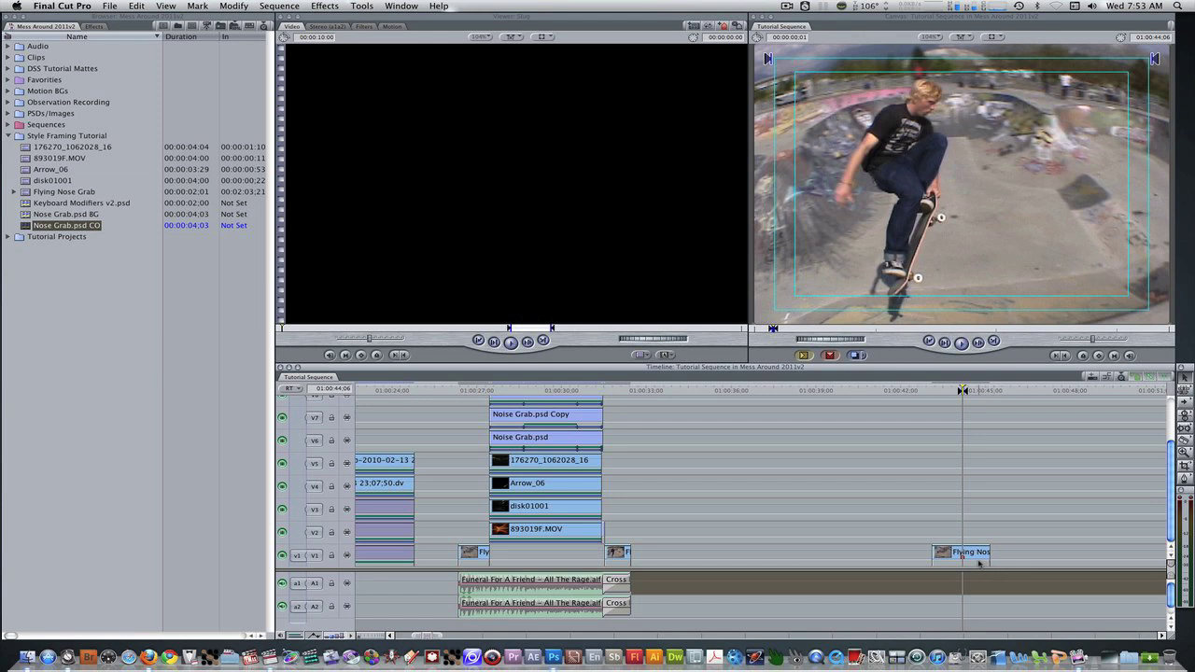
{"action": "key", "text": "alt+x"}
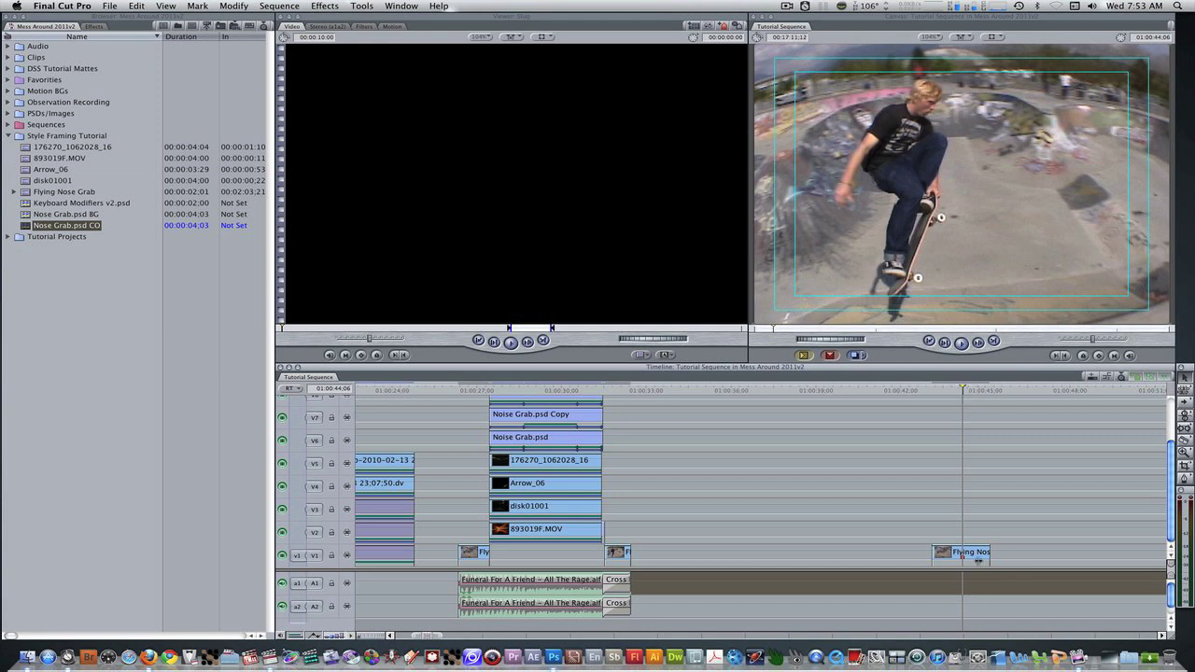
Split the last Flying Nose Grab clip at the playhead and move its second part 4 seconds 2 frames later.
{"action": "key", "text": "ctrl+v"}
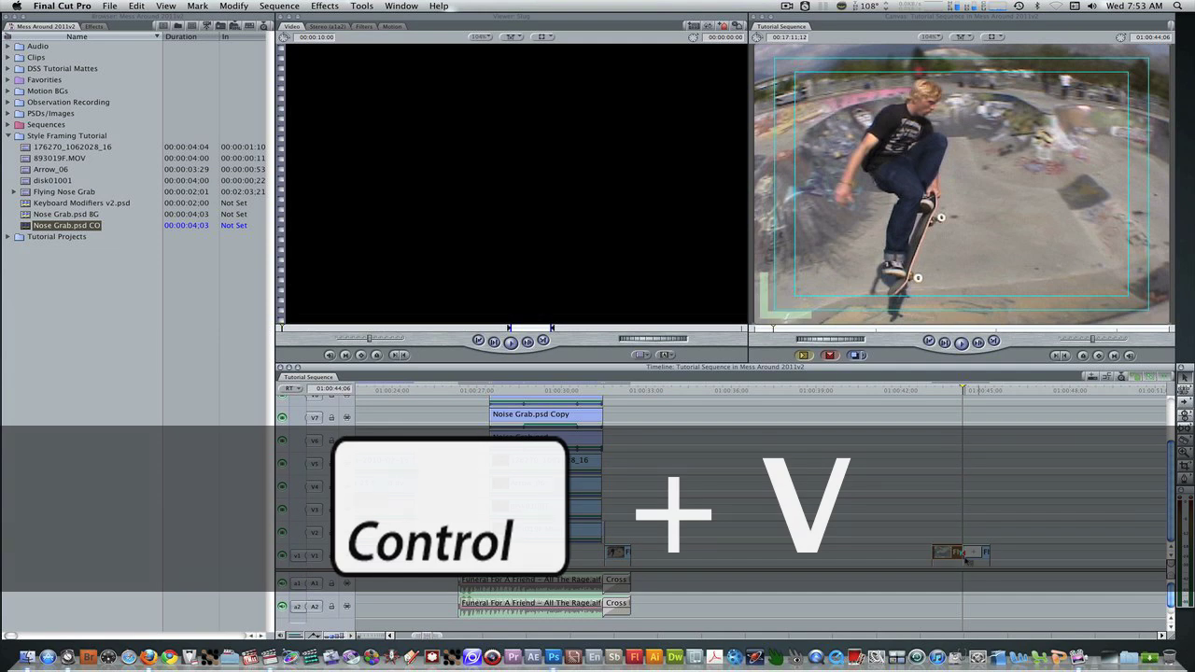
{"action": "left_click", "coordinate": [968, 576]}
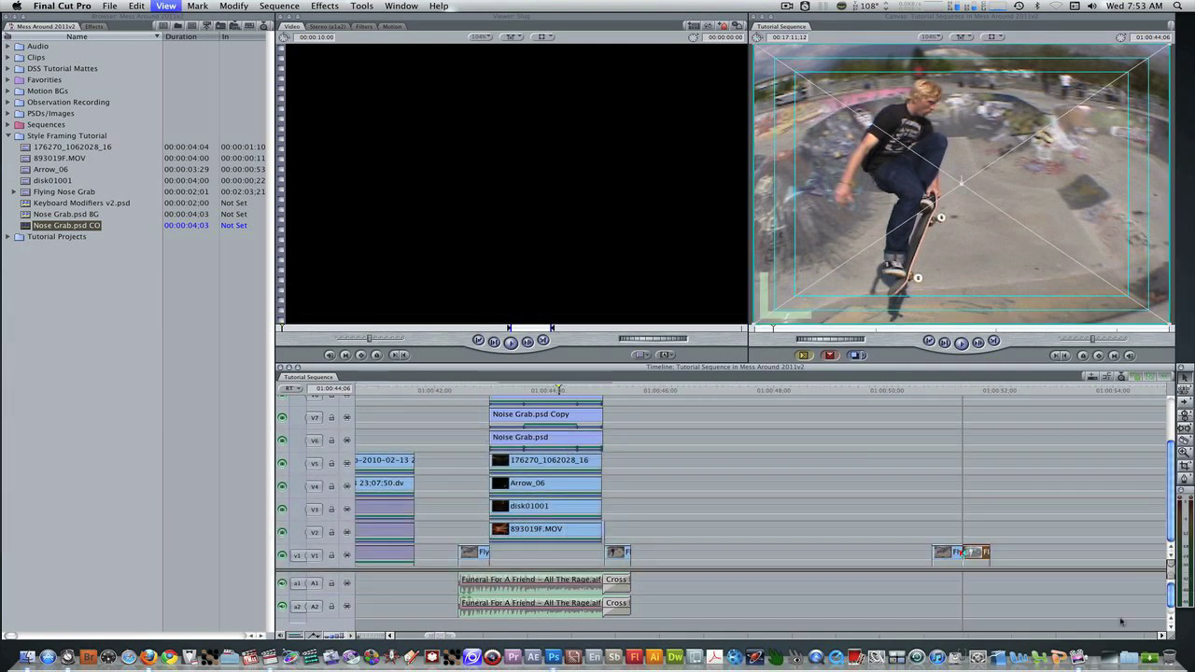
{"action": "key", "text": "super+equal"}
{"action": "key", "text": "super+equal"}
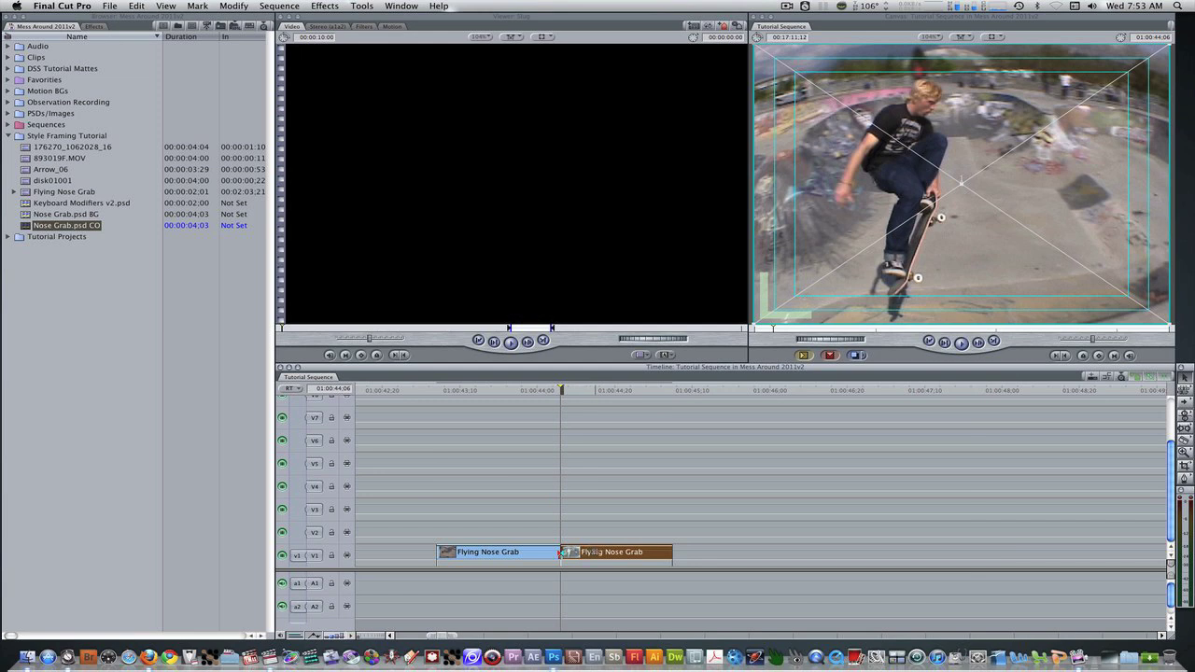
{"action": "key", "text": "plus"}
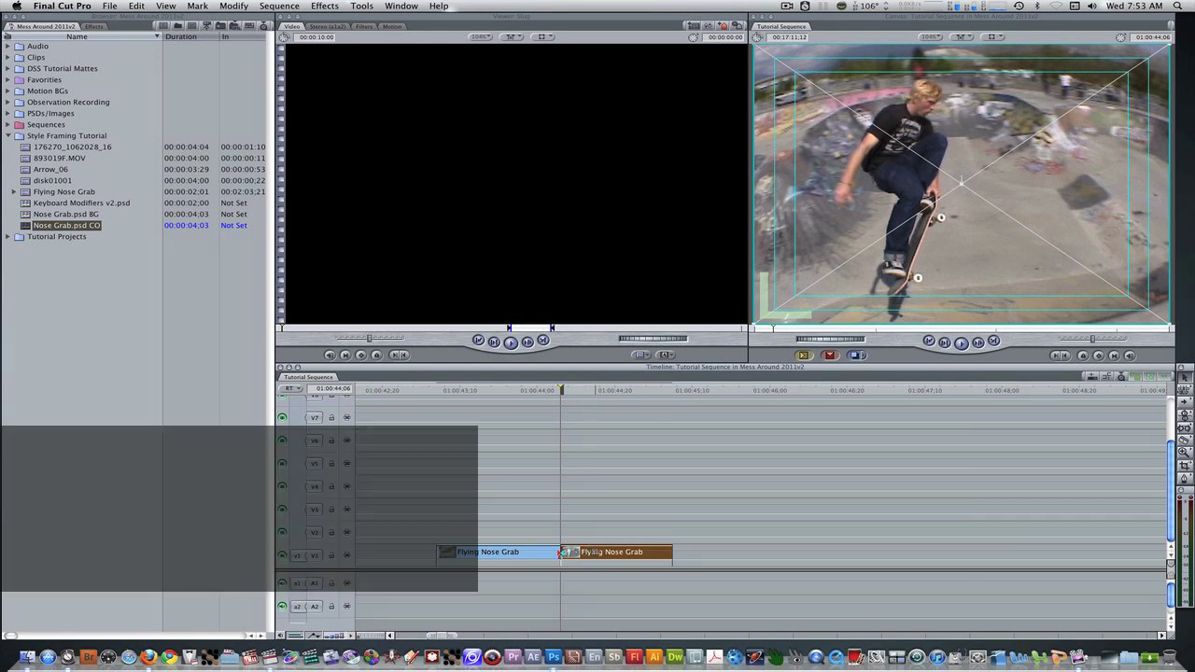
{"action": "type", "text": "4.02"}
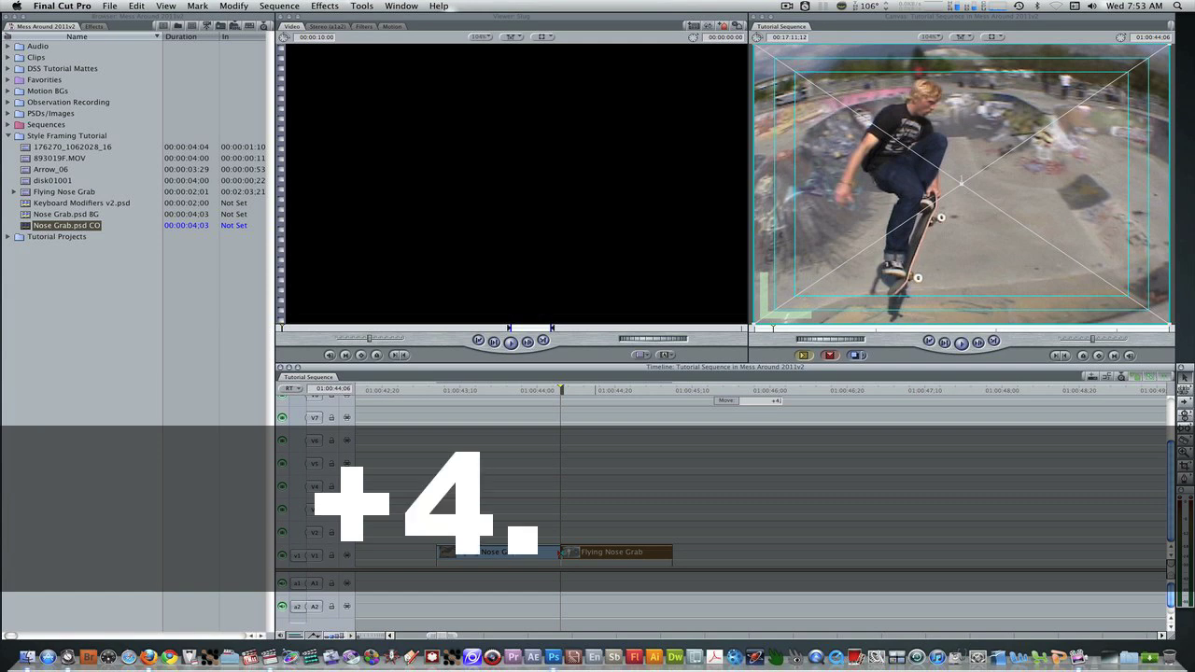
{"action": "key", "text": "Return"}
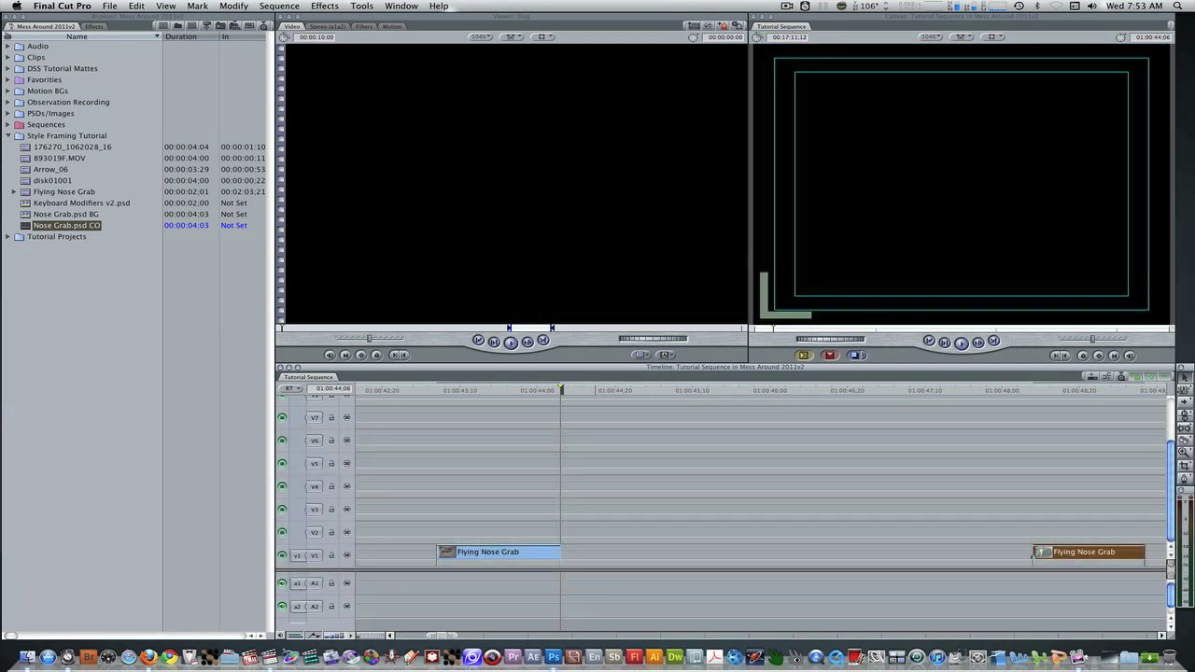
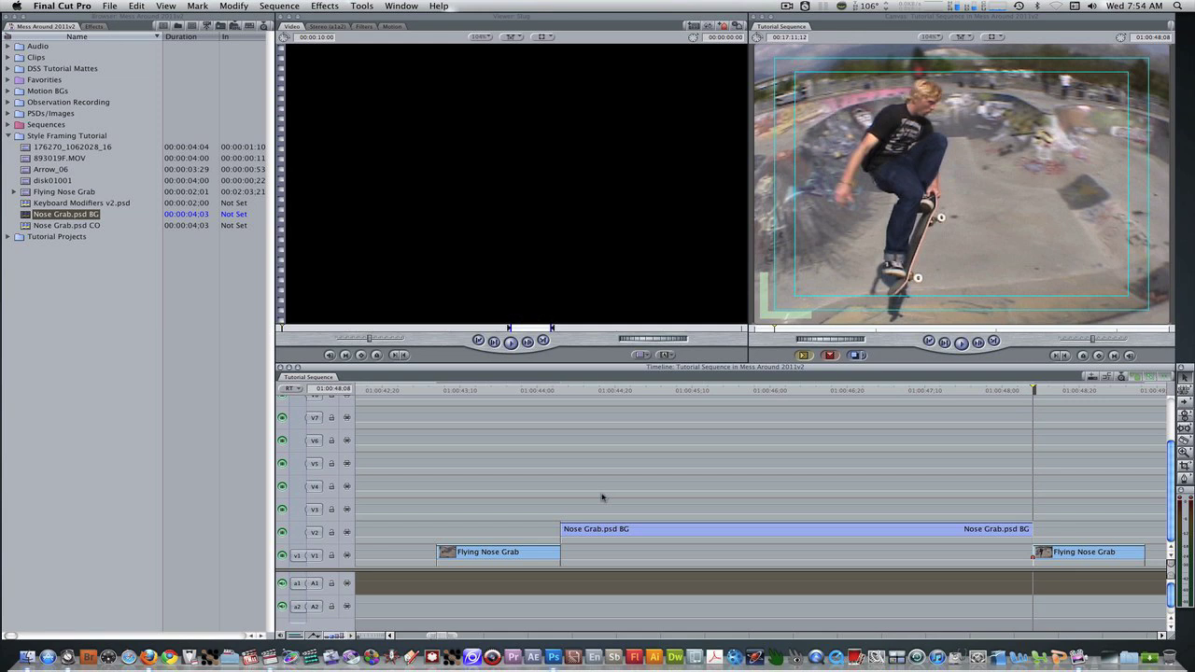
Trim the start of the Nose Grab.psd BG clip on V2 to three frames before its end using Extend Edit.
{"action": "left_click", "coordinate": [560, 529]}
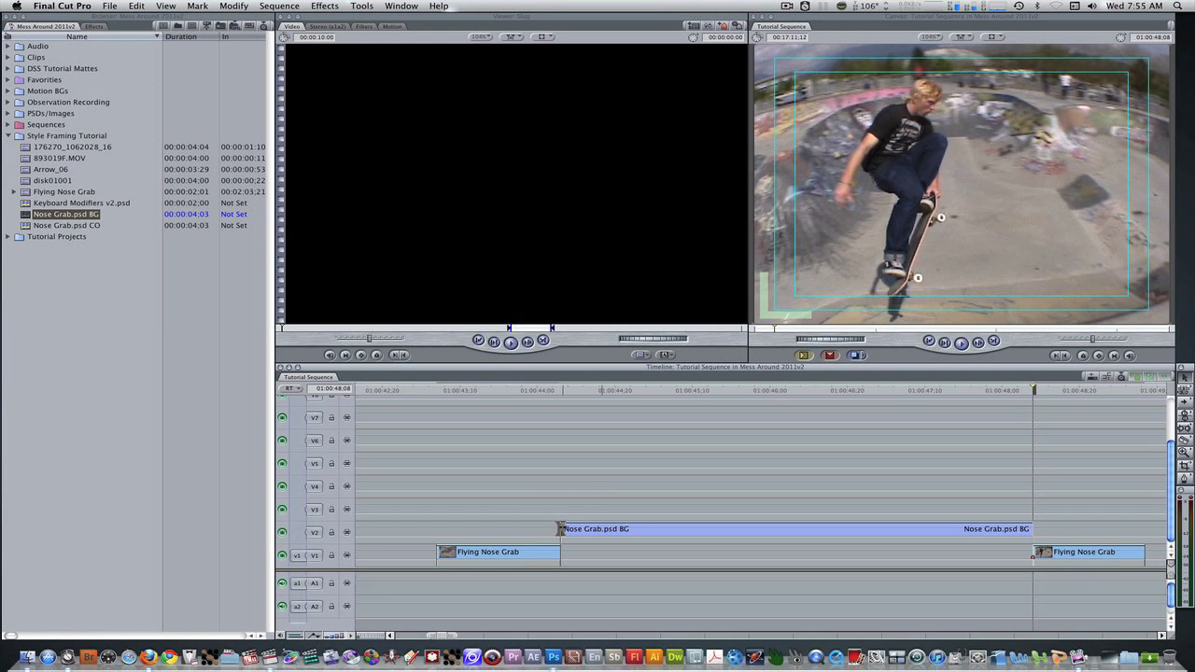
{"action": "key", "text": "Left"}
{"action": "key", "text": "Left"}
{"action": "key", "text": "Left"}
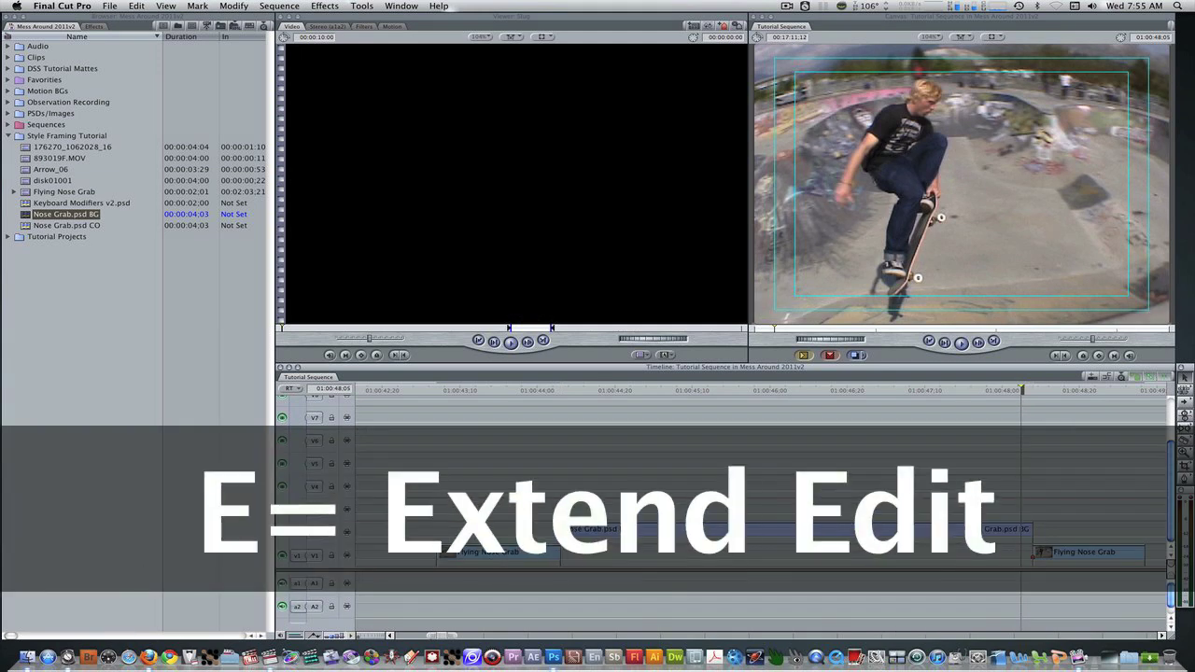
{"action": "key", "text": "e"}
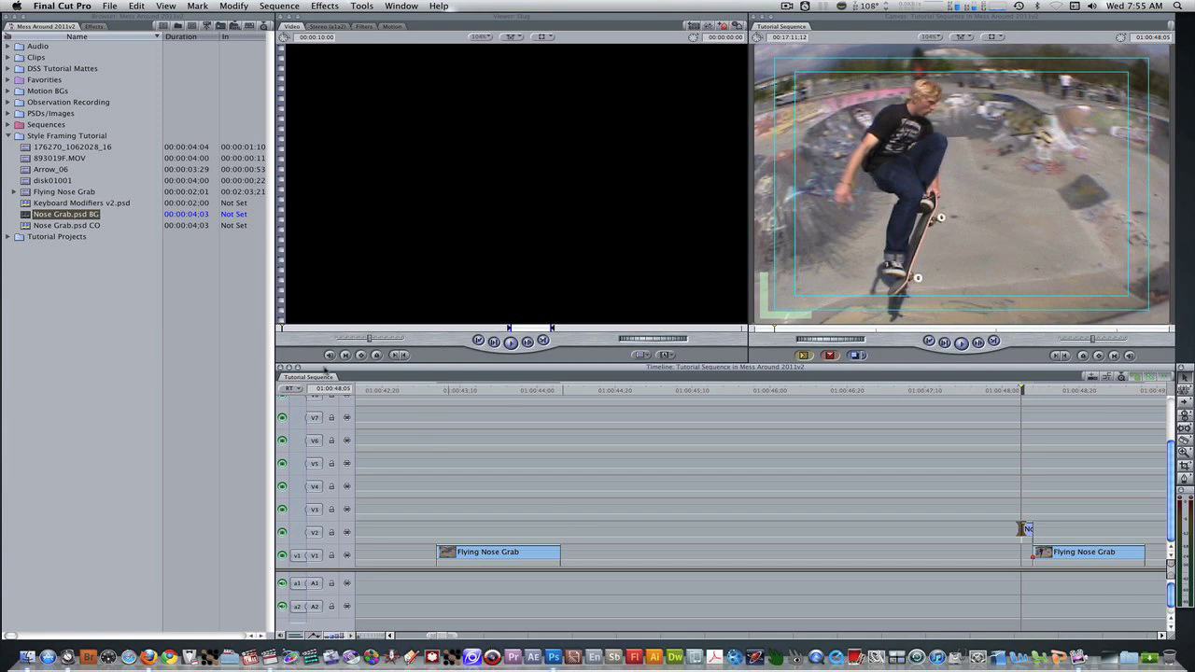
Add the Nose Grab.psd CO sequence to V3, starting where the first Flying Nose Grab part ends at 01:00:44;06.
{"action": "left_click_drag", "start_coordinate": [25, 226], "coordinate": [561, 509]}
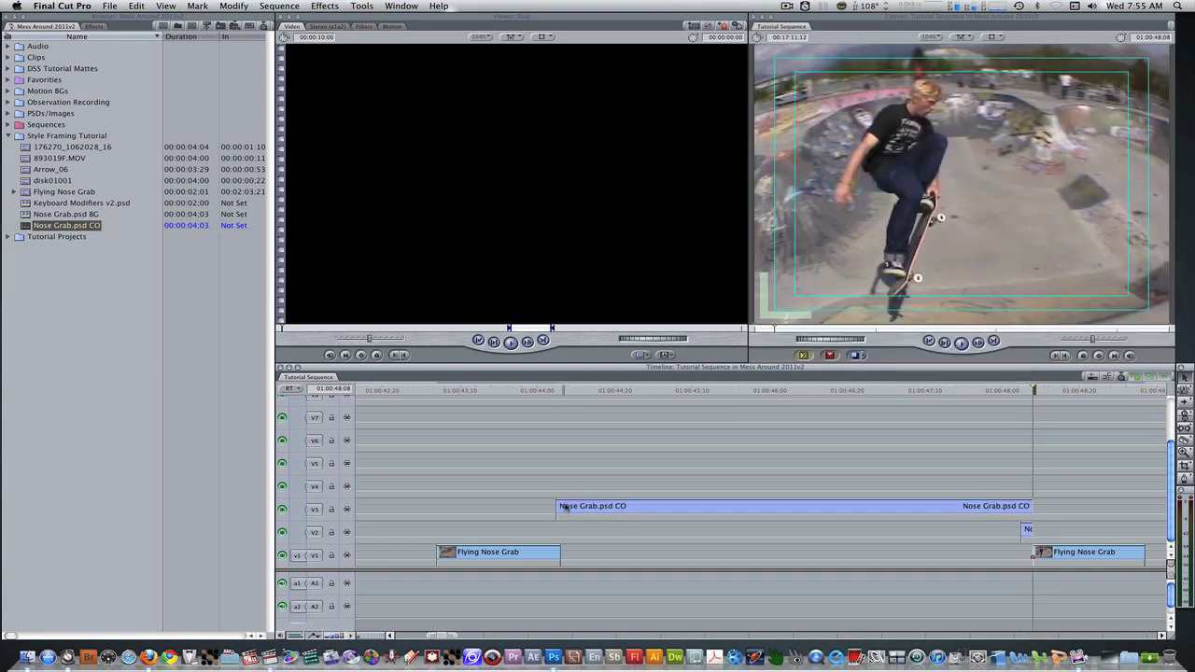
{"action": "left_click", "coordinate": [566, 394]}
{"action": "left_click_drag", "start_coordinate": [576, 510], "coordinate": [583, 507]}
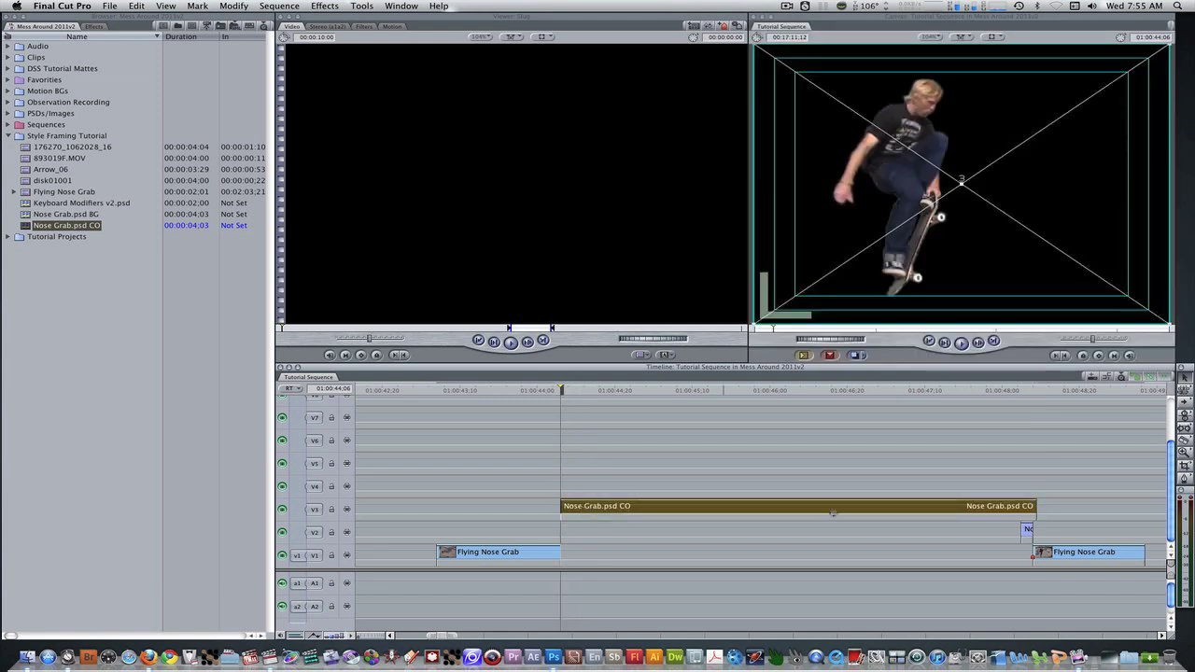
Trim the end of the Nose Grab.psd CO clip on V3 to the start of the short BG clip at 01:00:48;05.
{"action": "left_click", "coordinate": [1036, 505]}
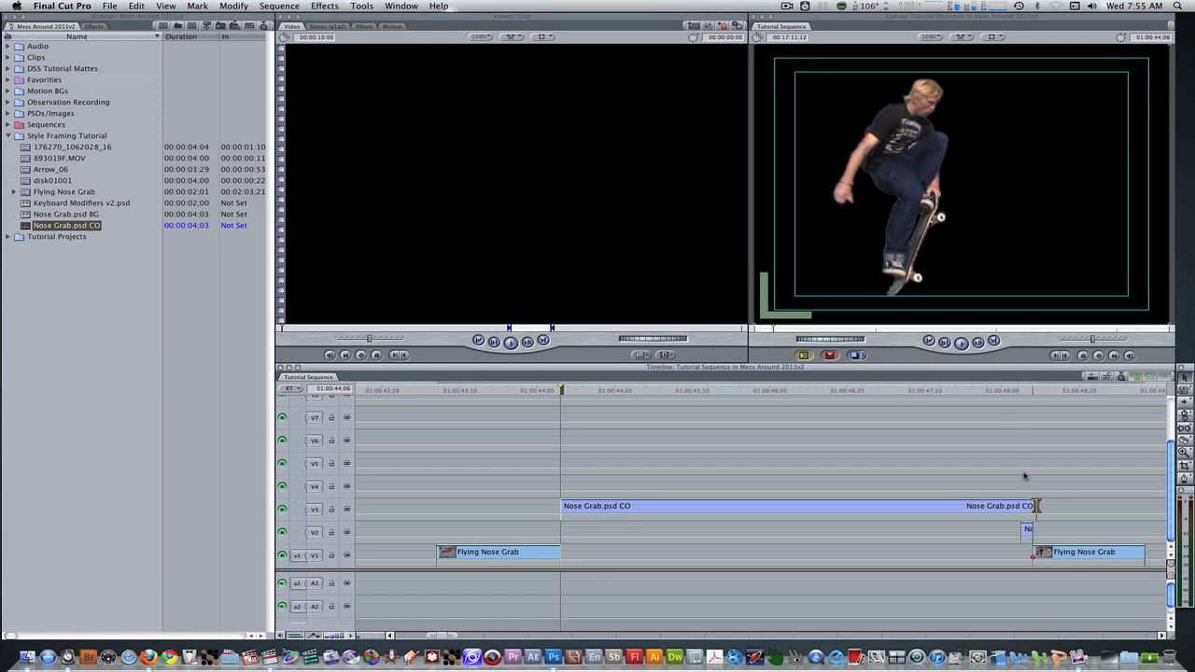
{"action": "left_click", "coordinate": [1024, 391]}
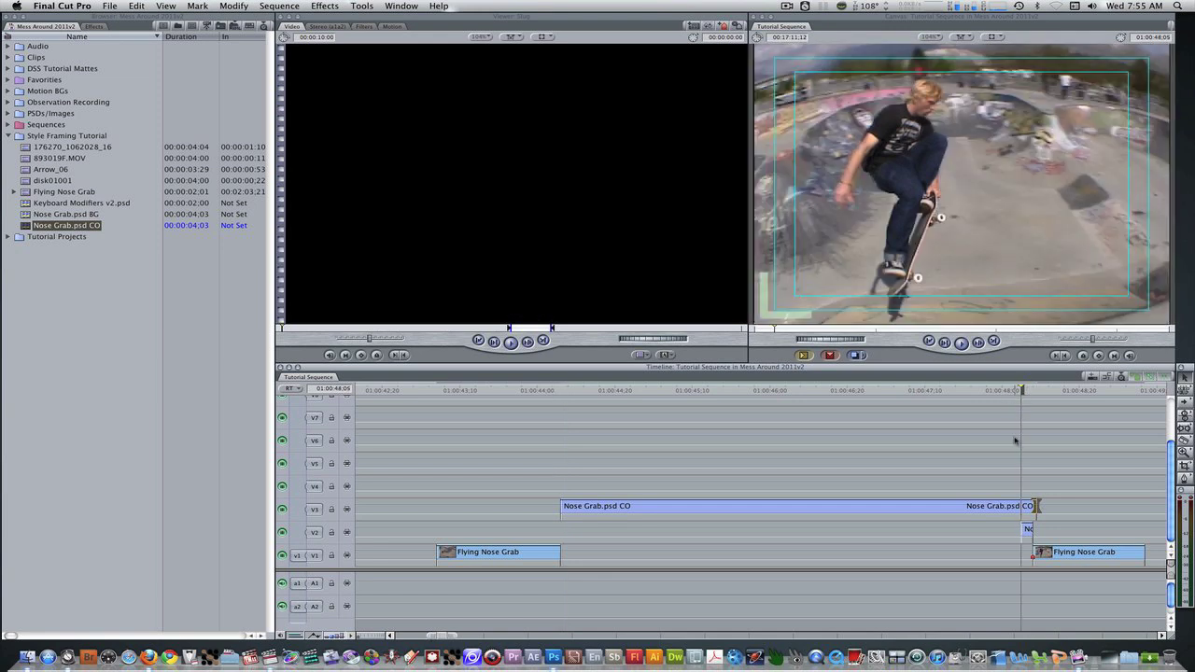
{"action": "right_click", "coordinate": [900, 511]}
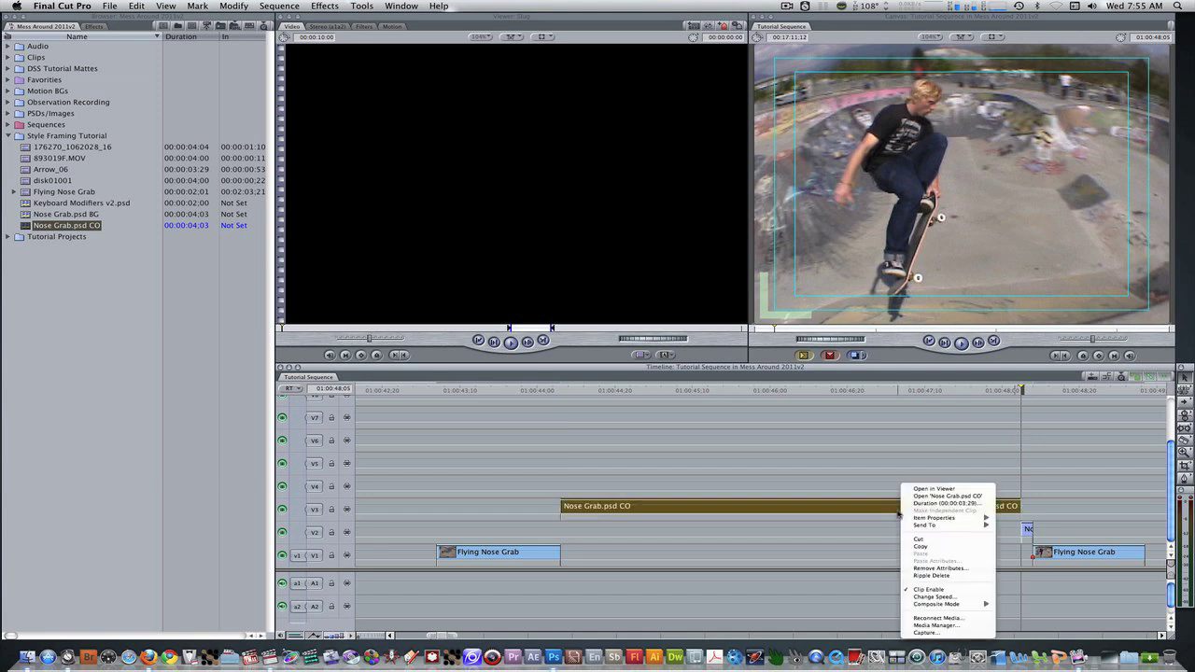
Duplicate the Nose Grab.psd CO clip from V3 onto V4 and V5, directly above the original.
{"action": "left_click", "coordinate": [830, 481]}
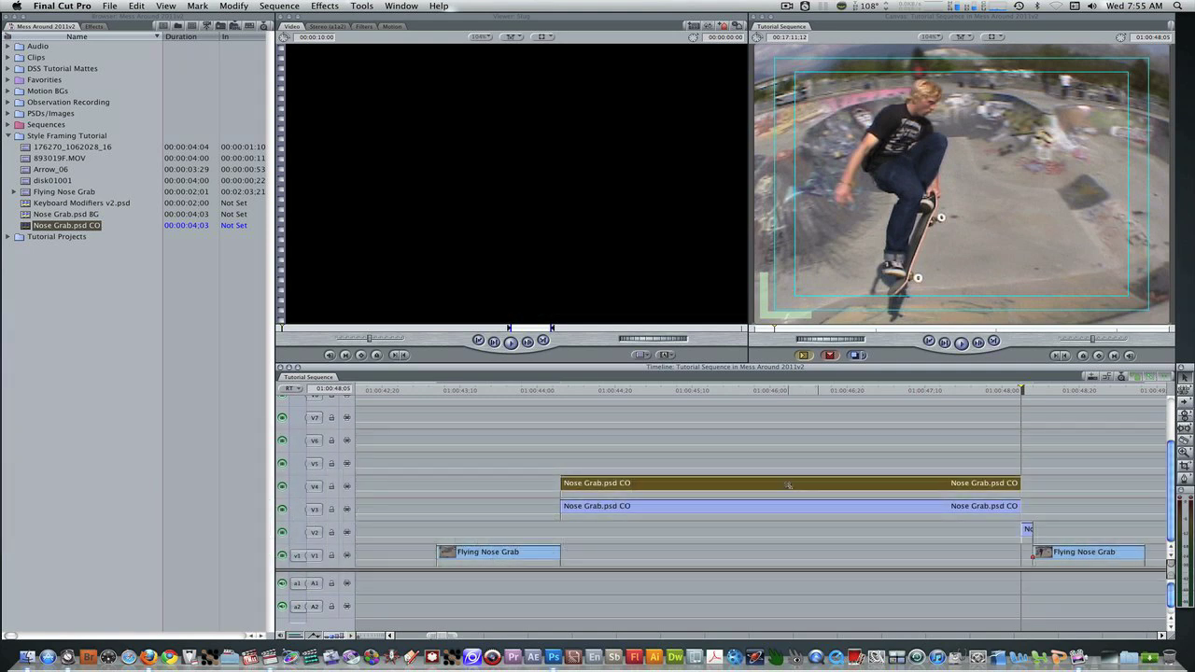
{"action": "left_click_drag", "start_coordinate": [787, 484], "coordinate": [786, 471]}
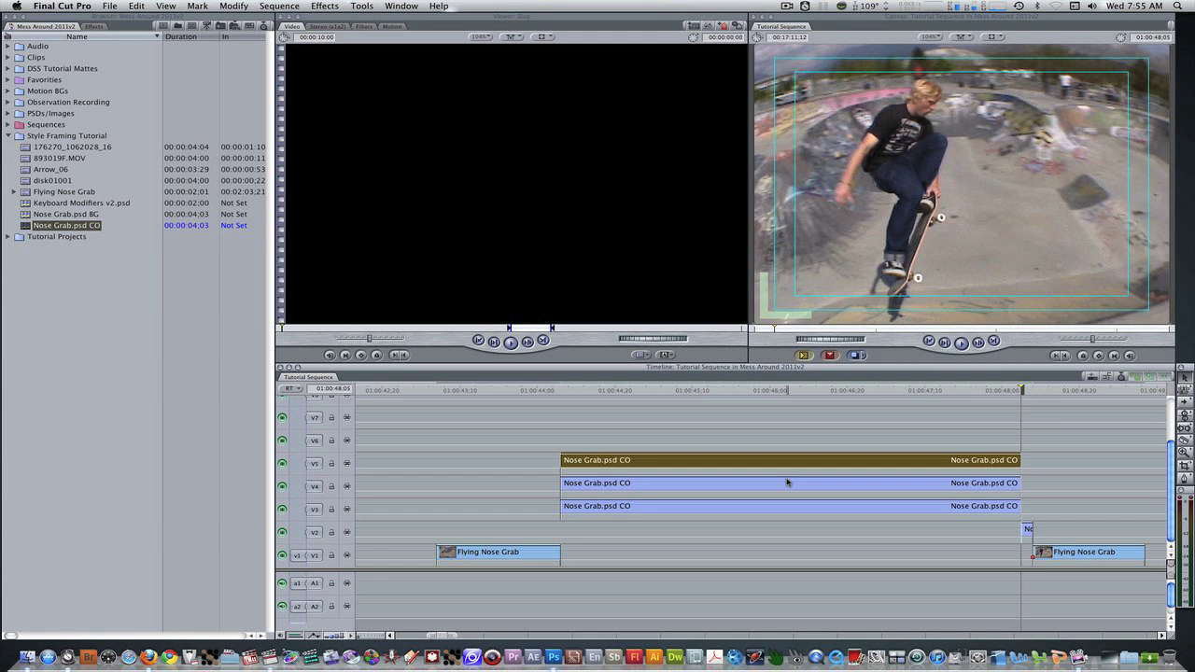
Open the V3 Nose Grab.psd CO clip's motion parameters and add a Center keyframe at its first frame.
{"action": "double_click", "coordinate": [731, 509]}
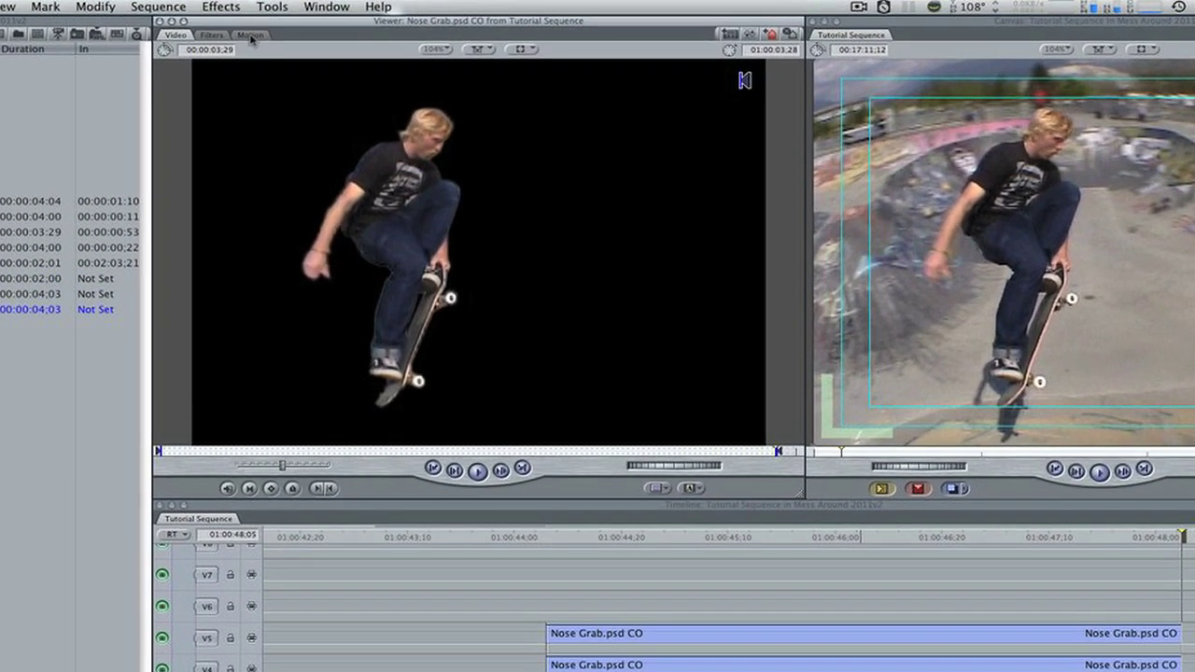
{"action": "left_click", "coordinate": [345, 26]}
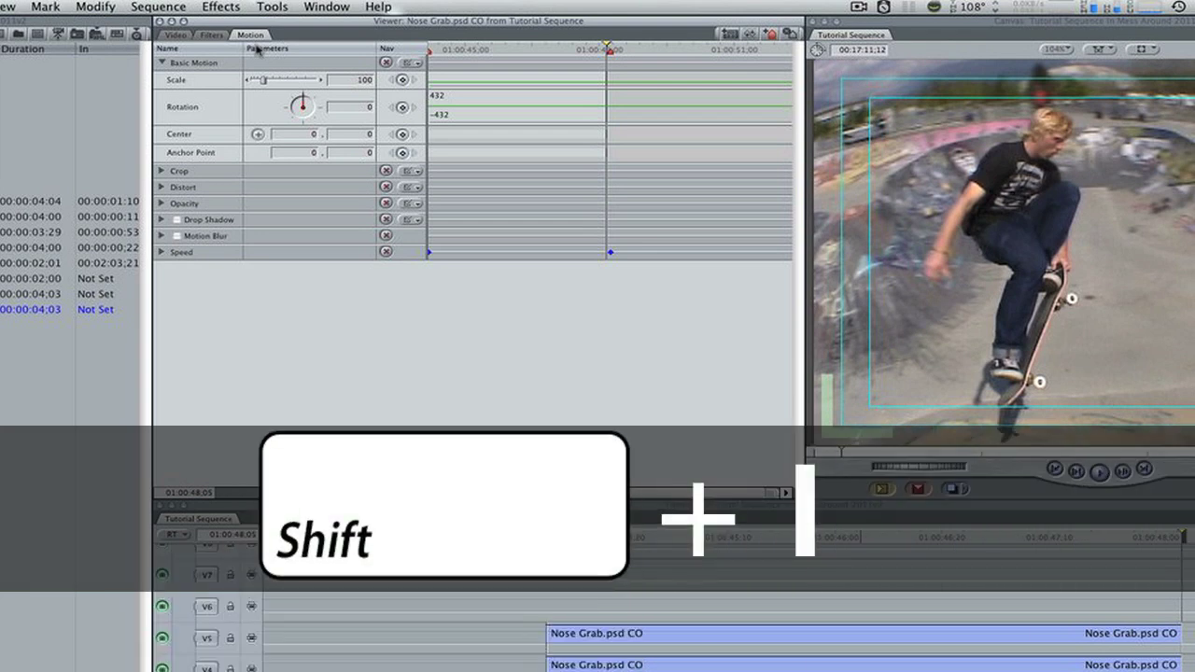
{"action": "key", "text": "shift+i"}
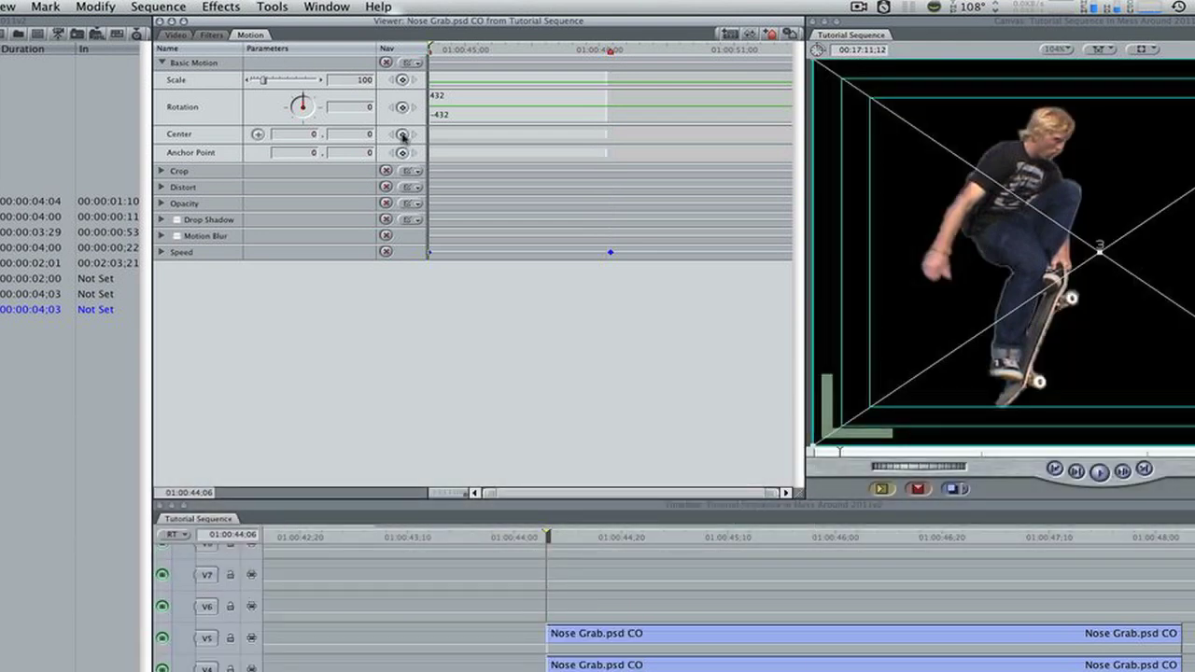
{"action": "left_click", "coordinate": [403, 135]}
Add Center keyframes 1 second 6 frames after the clip's start and another 1 second 28 frames further on.
{"action": "type", "text": "+1."}
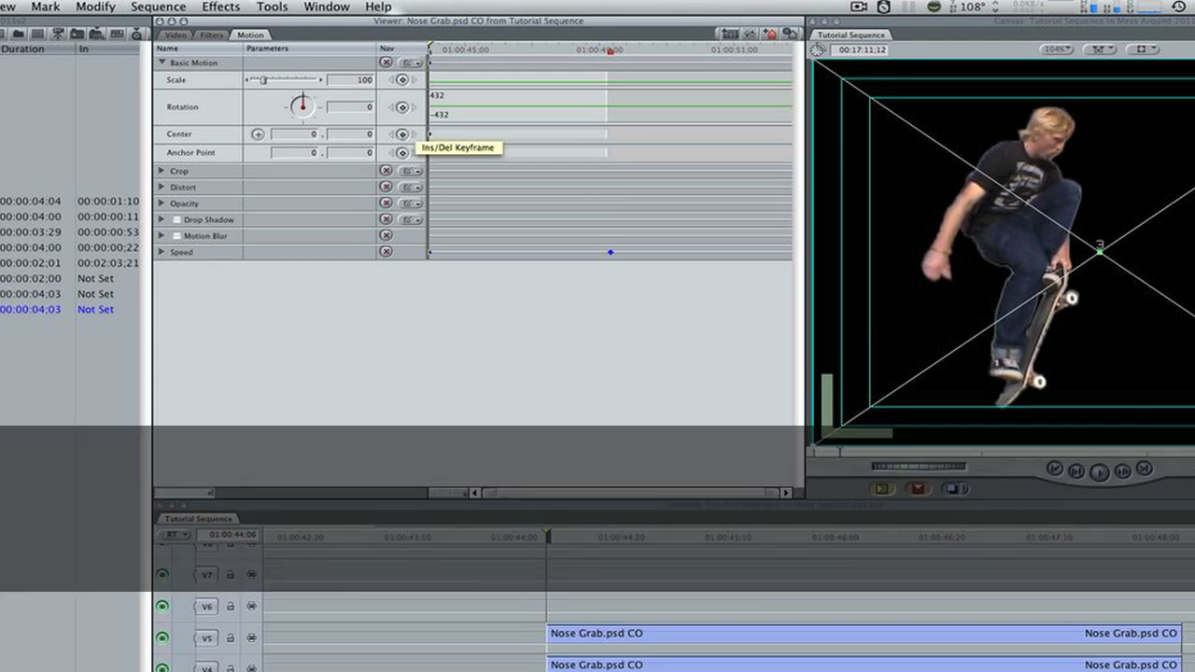
{"action": "type", "text": "06"}
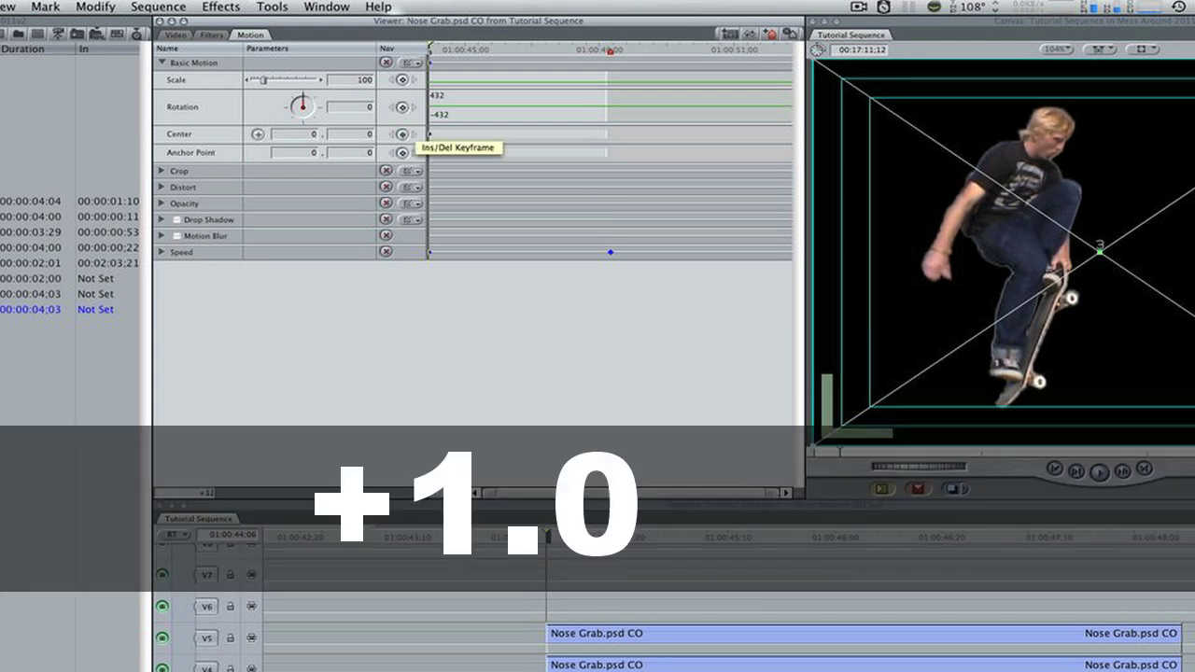
{"action": "key", "text": "Return"}
{"action": "left_click", "coordinate": [403, 135]}
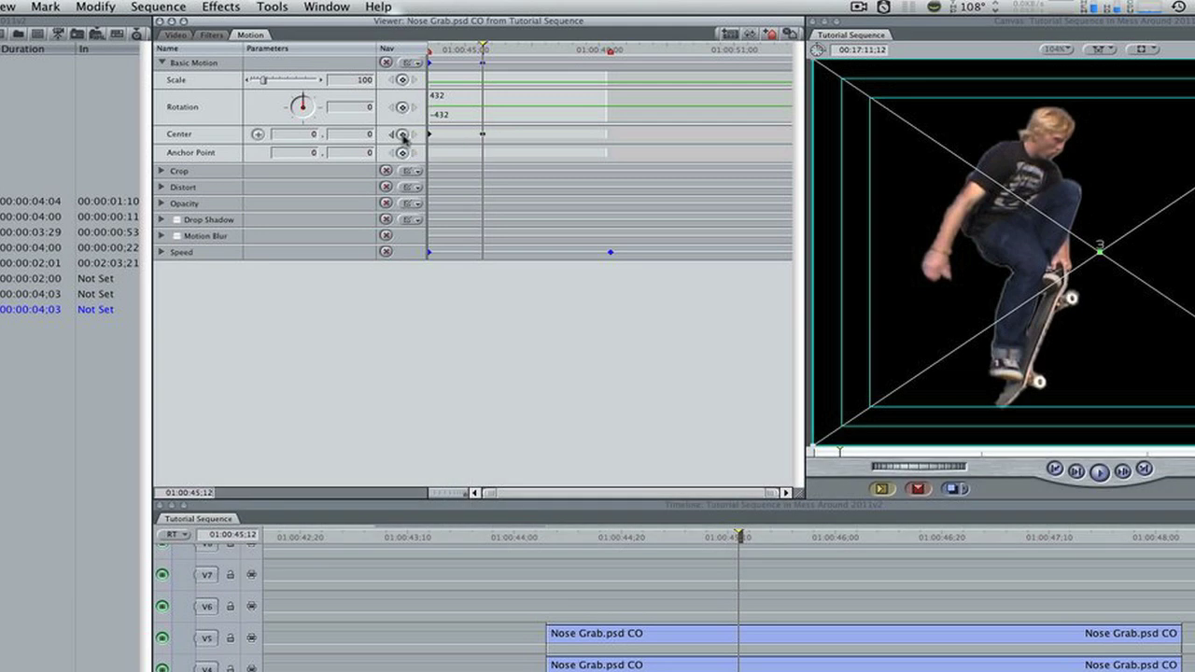
{"action": "type", "text": "+1."}
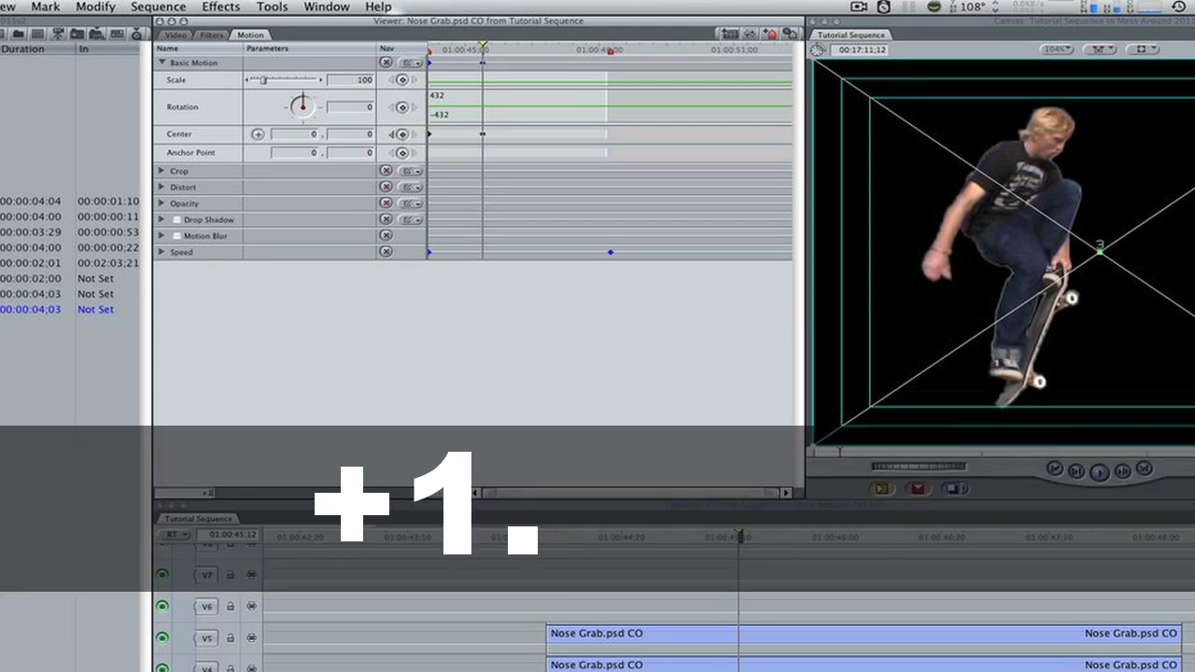
{"action": "type", "text": "28"}
{"action": "key", "text": "Return"}
{"action": "left_click", "coordinate": [401, 135]}
Add a Center keyframe on the clip's last frame and go back to the previous keyframe.
{"action": "key", "text": "shift+o"}
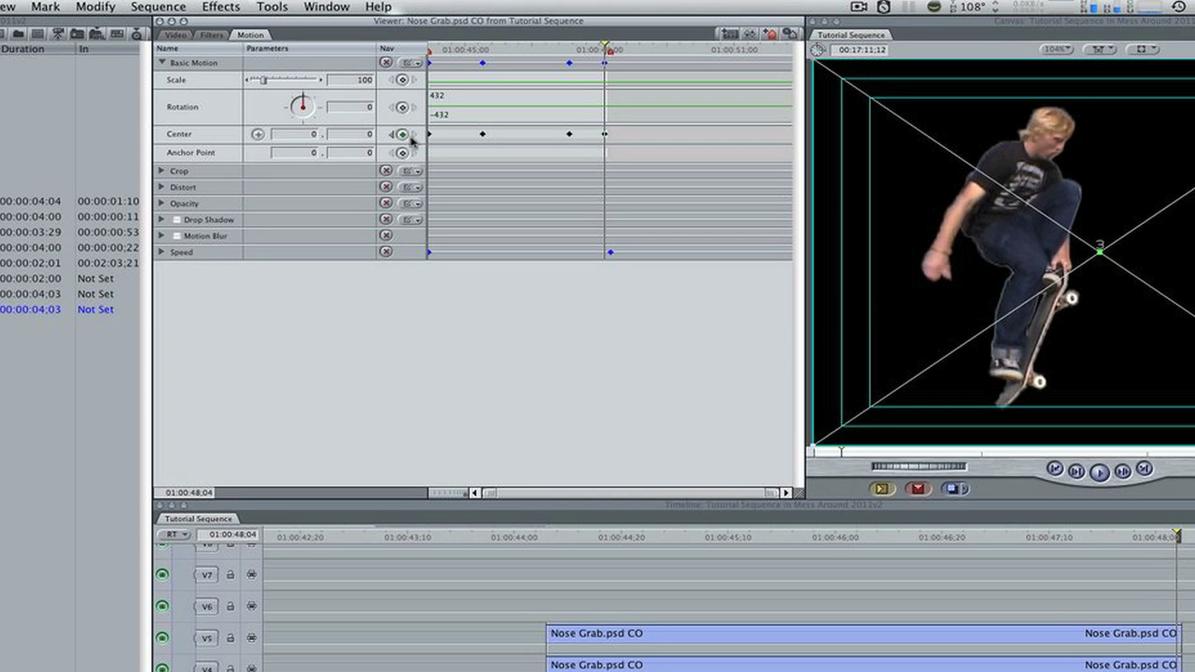
{"action": "key", "text": "alt+k"}
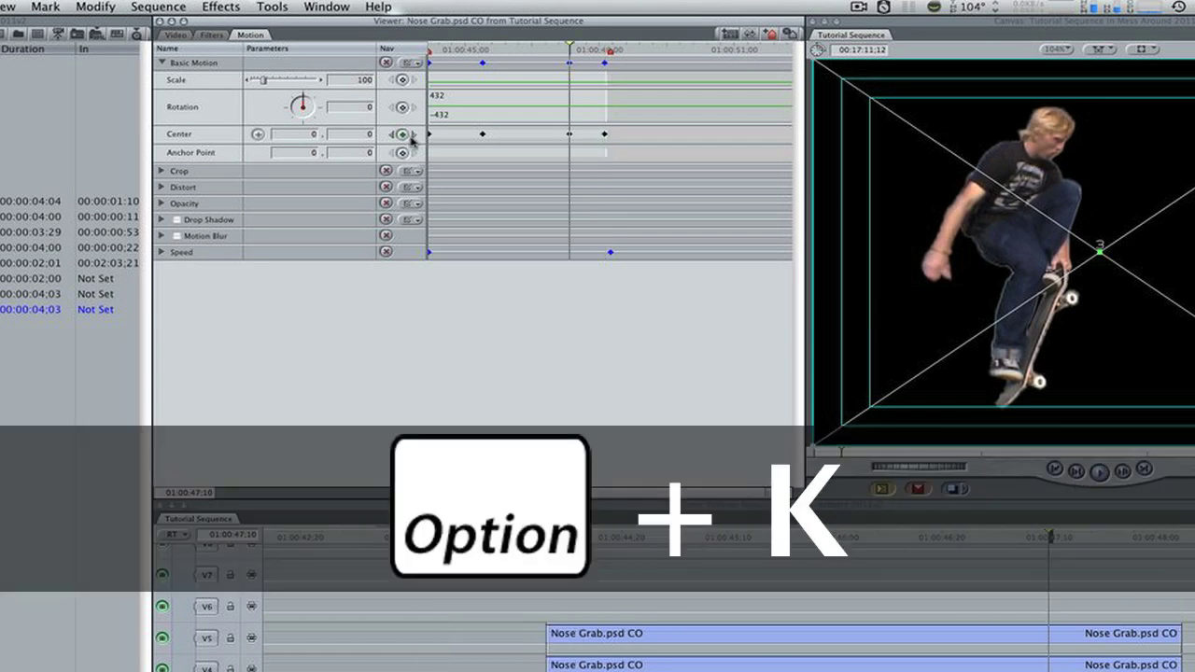
Set the V3 clip's Center X value to 90 at both middle keyframes and preview its motion from start to end.
{"action": "left_click", "coordinate": [311, 133]}
{"action": "type", "text": "90"}
{"action": "key", "text": "Return"}
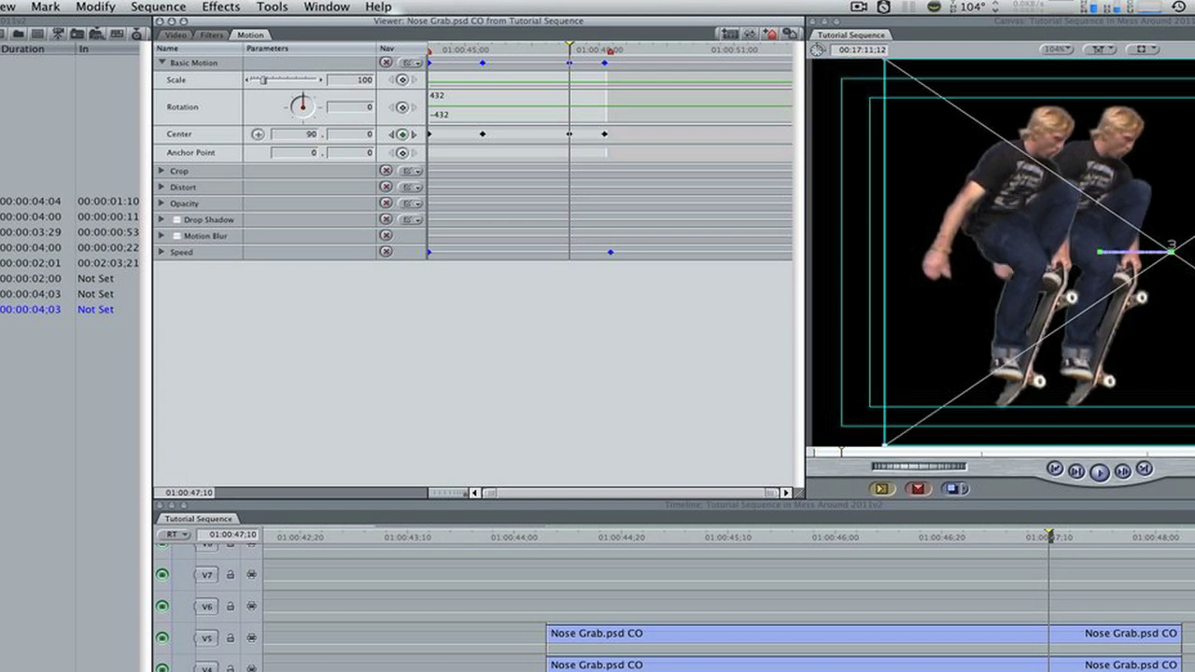
{"action": "key", "text": "alt+k"}
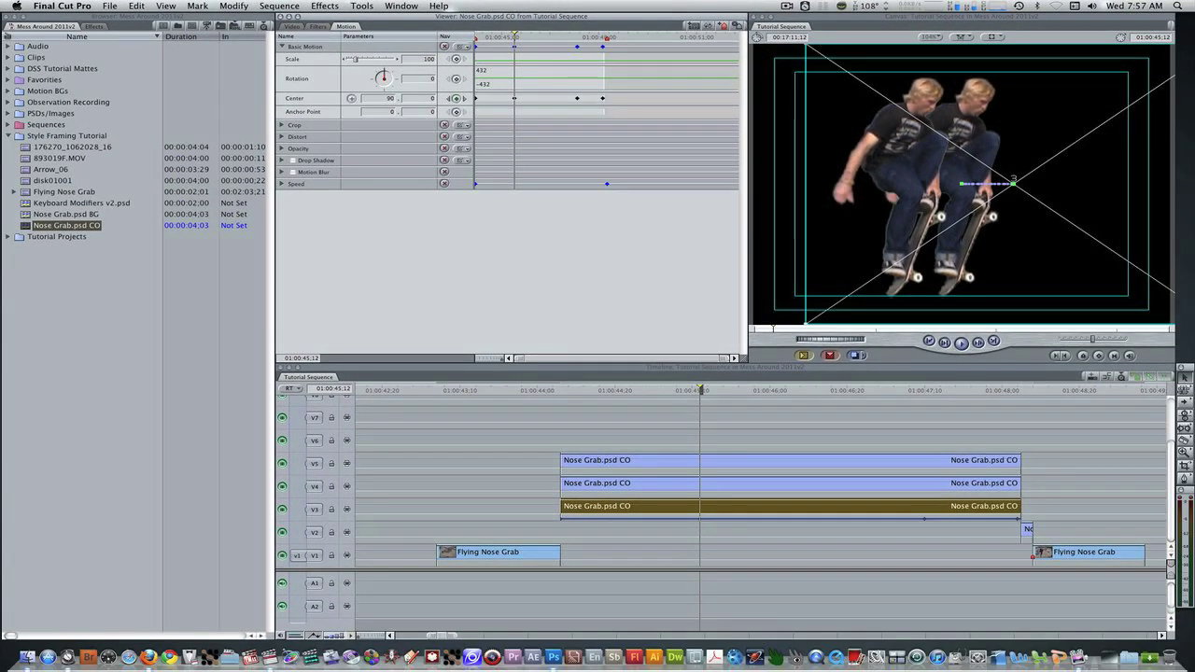
{"action": "key", "text": "alt+k"}
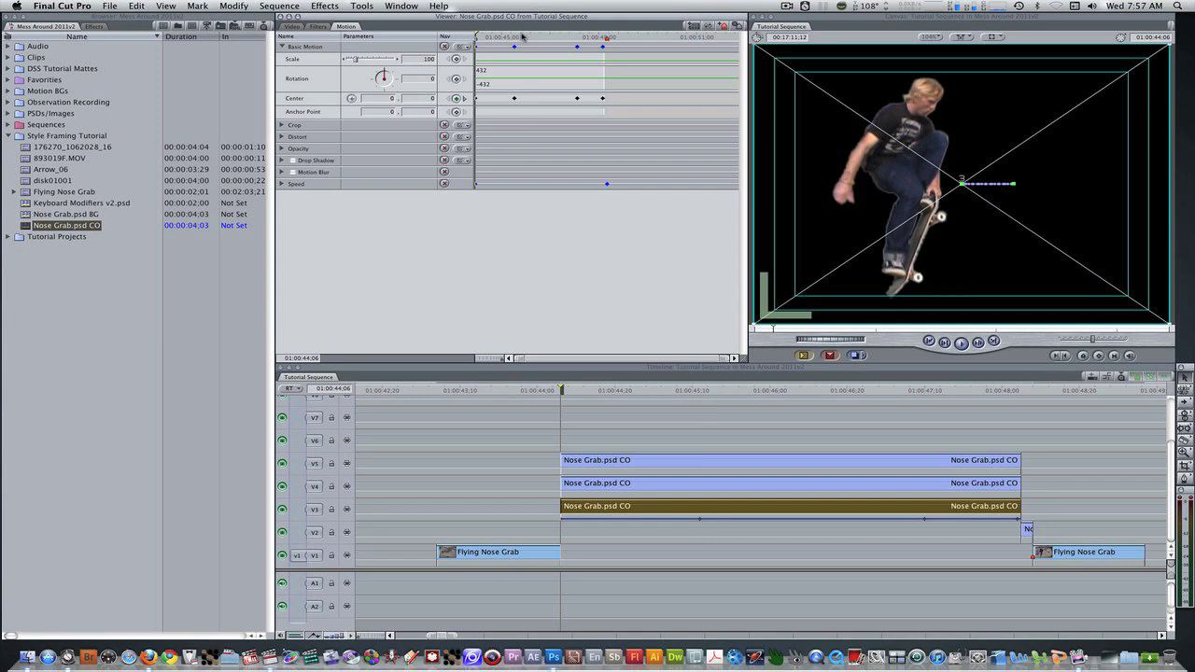
{"action": "left_click_drag", "start_coordinate": [479, 41], "coordinate": [596, 46]}
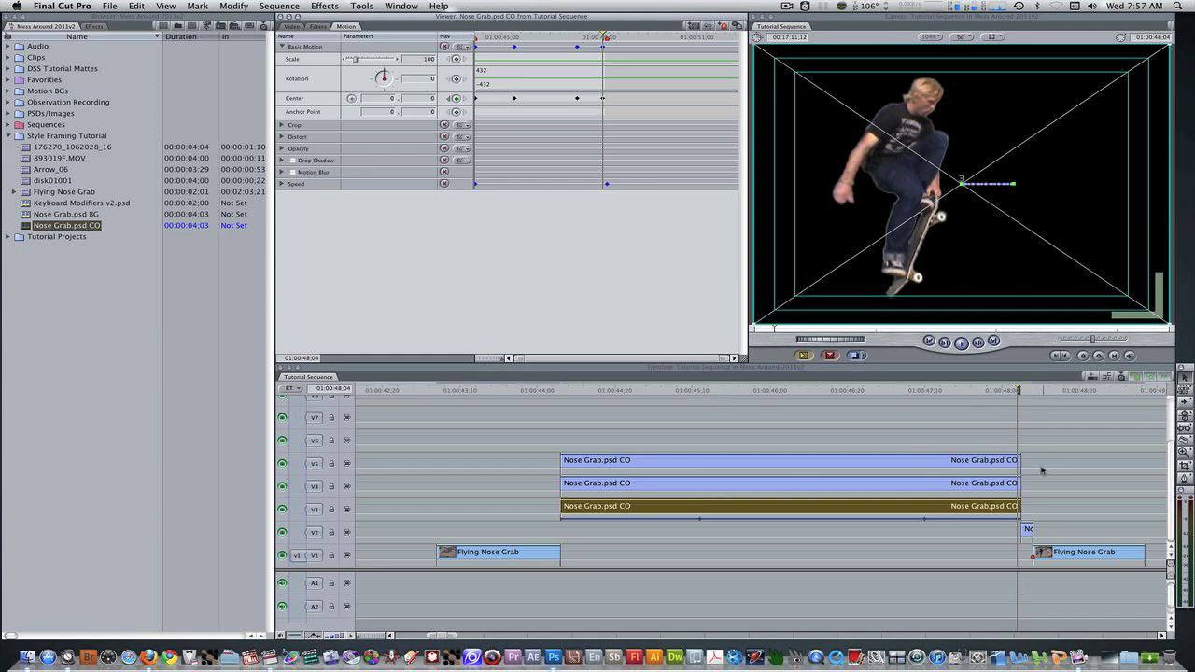
Copy the V3 Nose Grab.psd CO clip and paste only its Basic Motion attributes onto the V4 and V5 copies, keeping Scale Attribute Times on.
{"action": "right_click", "coordinate": [811, 506]}
{"action": "left_click", "coordinate": [838, 549]}
{"action": "left_click_drag", "start_coordinate": [1042, 487], "coordinate": [824, 454]}
{"action": "key", "text": "alt+v"}
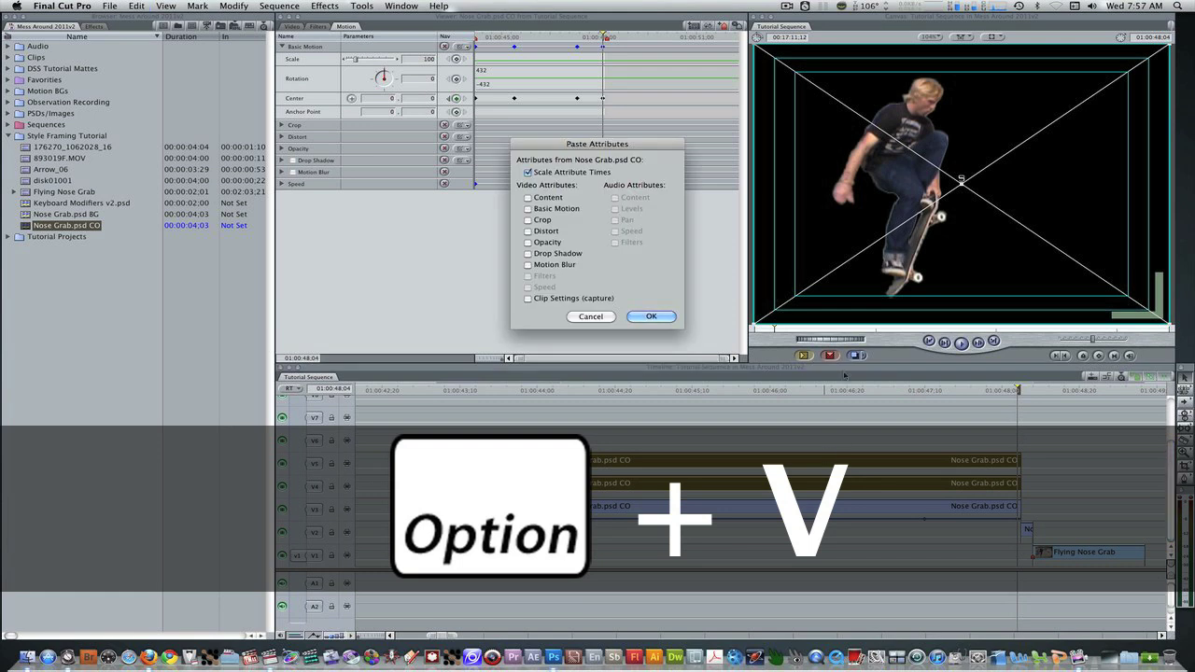
{"action": "left_click", "coordinate": [526, 209]}
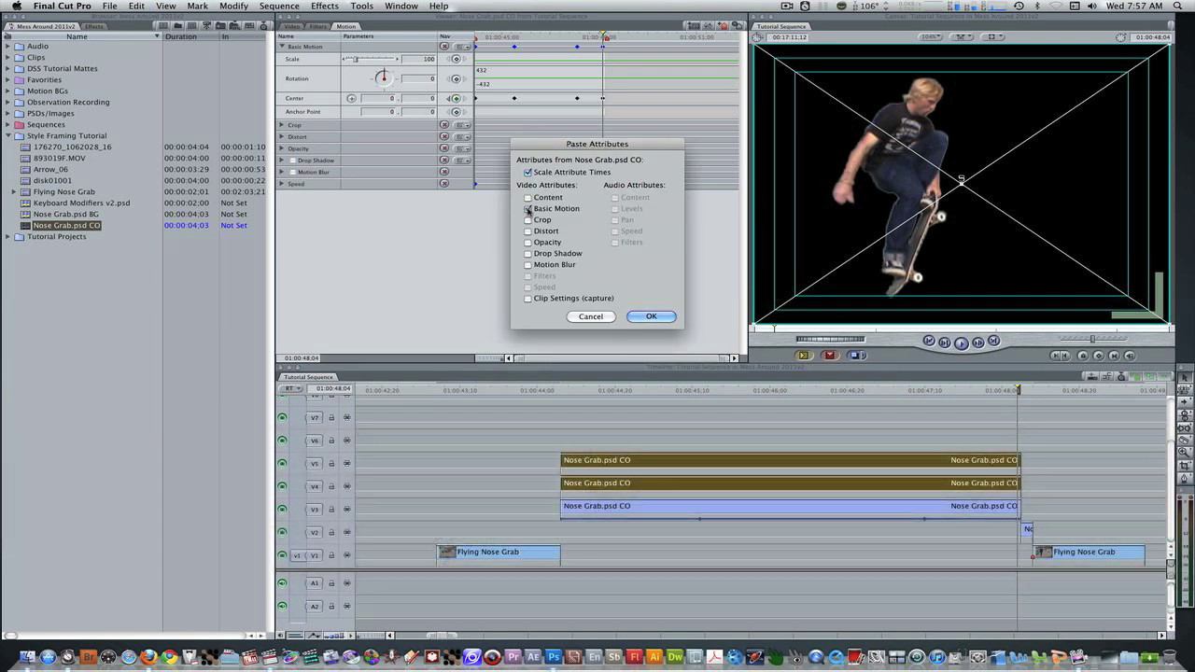
{"action": "left_click", "coordinate": [653, 317]}
{"action": "left_click_drag", "start_coordinate": [659, 390], "coordinate": [701, 402]}
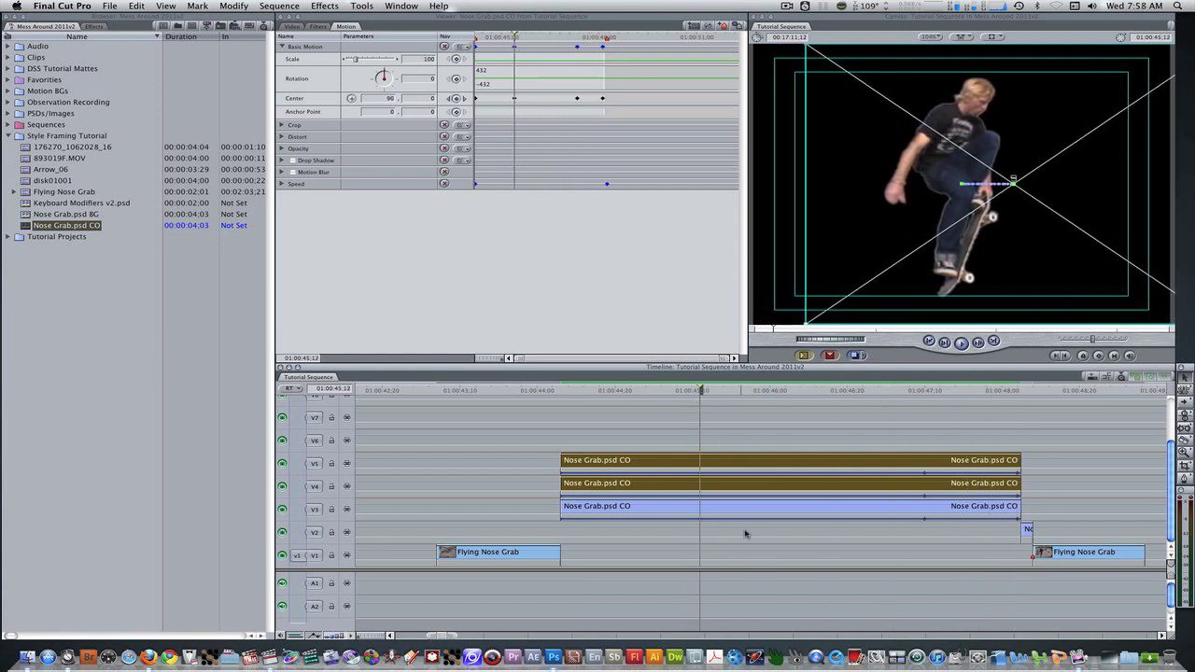
{"action": "left_click", "coordinate": [767, 583]}
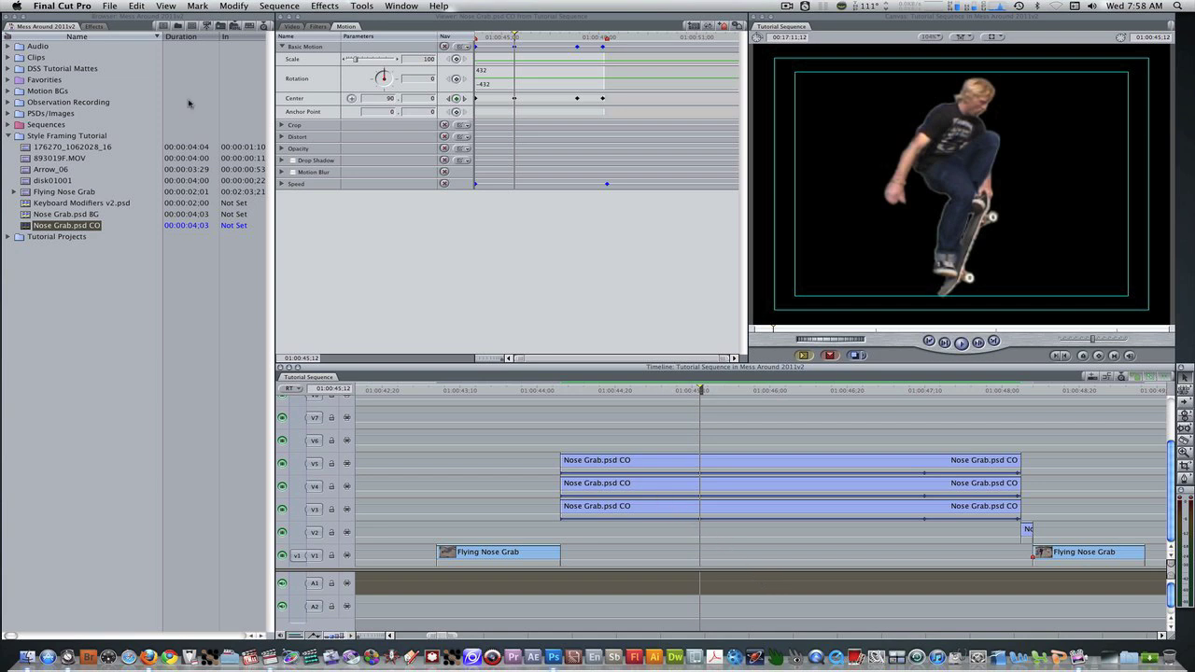
Apply the Light Rays video filter from the Glow category to the V3 Nose Grab.psd CO clip.
{"action": "left_click", "coordinate": [93, 26]}
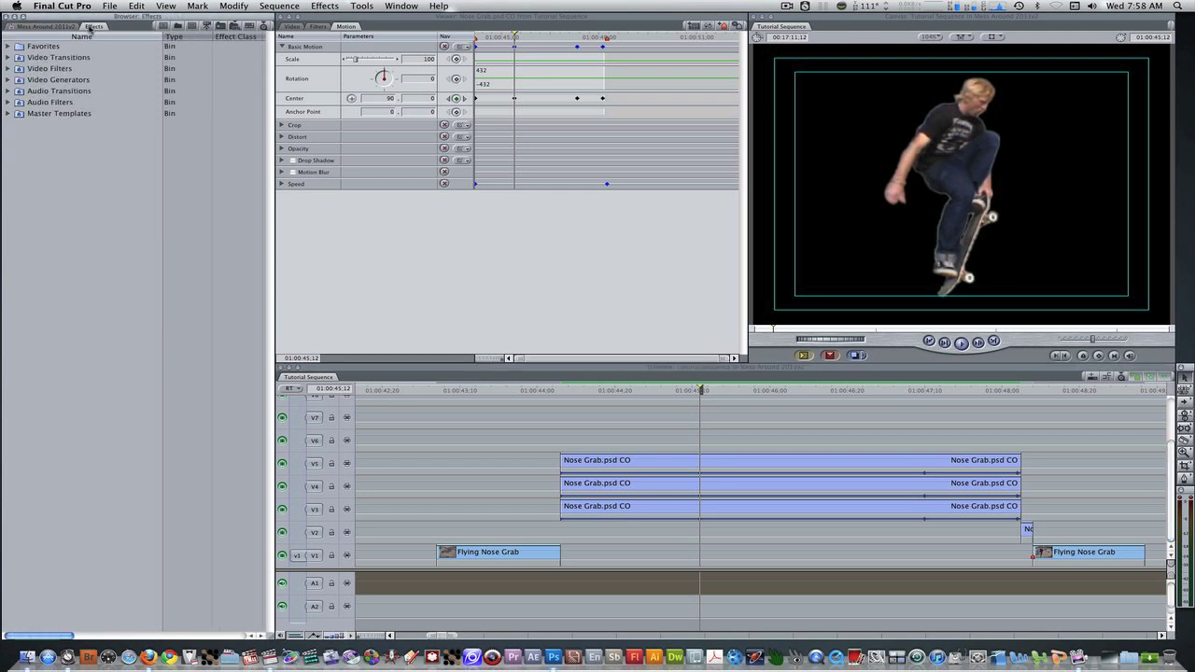
{"action": "left_click", "coordinate": [9, 69]}
{"action": "scroll", "coordinate": [25, 416], "scroll_direction": "down", "scroll_amount": 1}
{"action": "scroll", "coordinate": [28, 416], "scroll_direction": "down", "scroll_amount": 3}
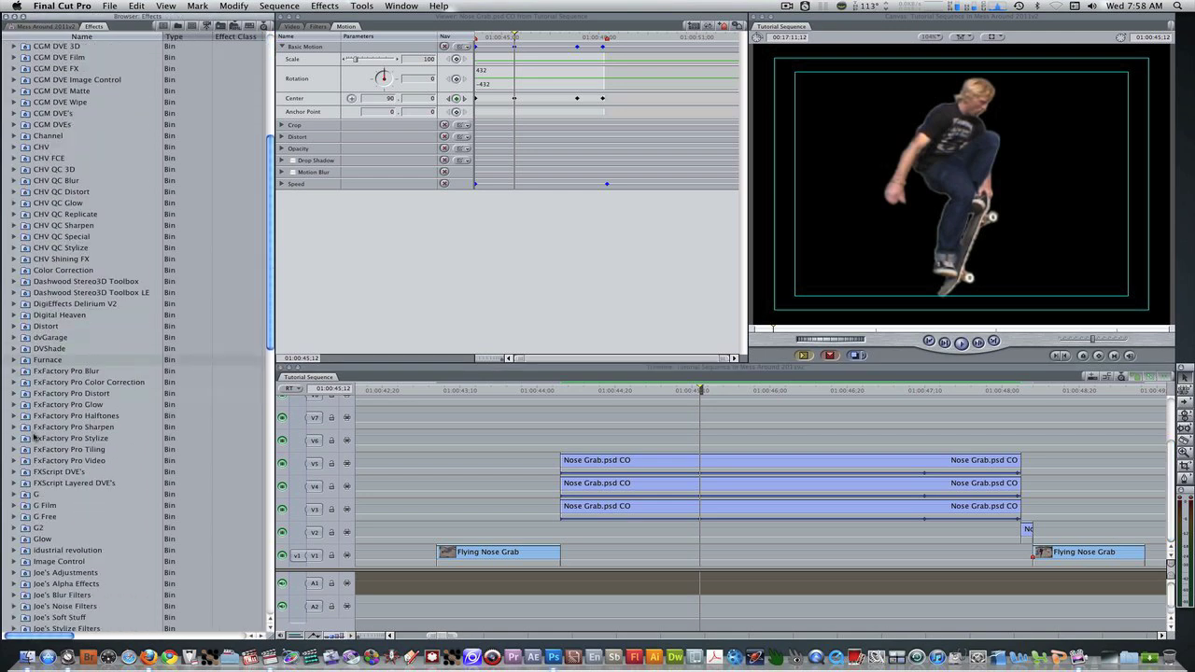
{"action": "left_click", "coordinate": [16, 494]}
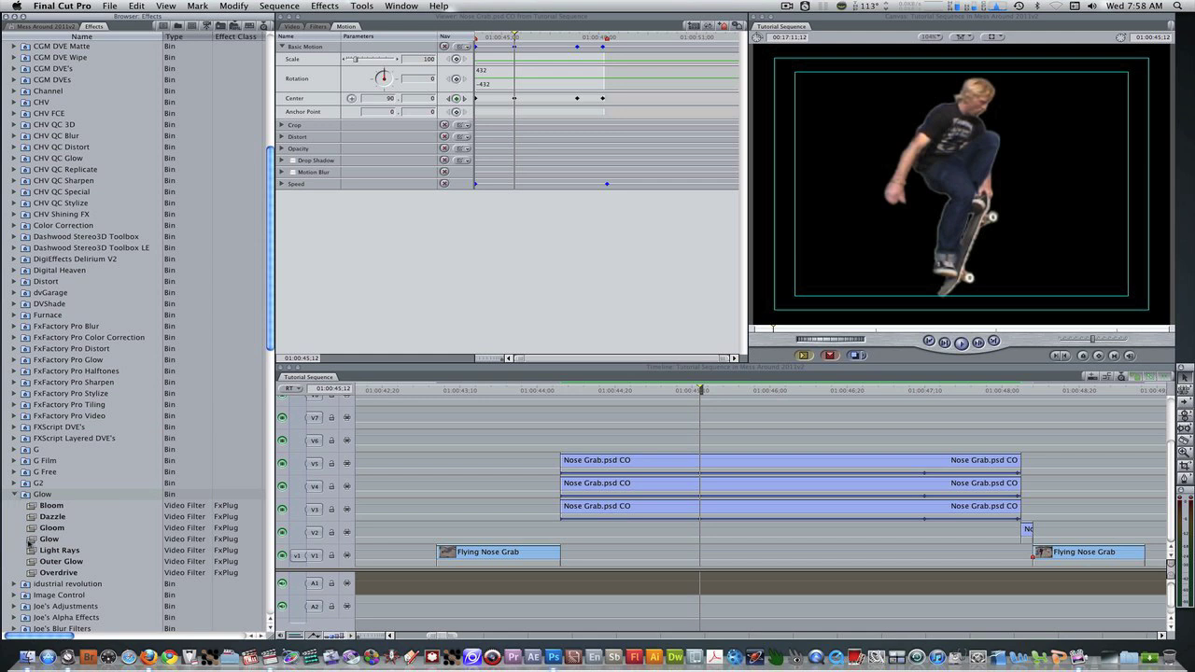
{"action": "left_click_drag", "start_coordinate": [56, 549], "coordinate": [649, 505]}
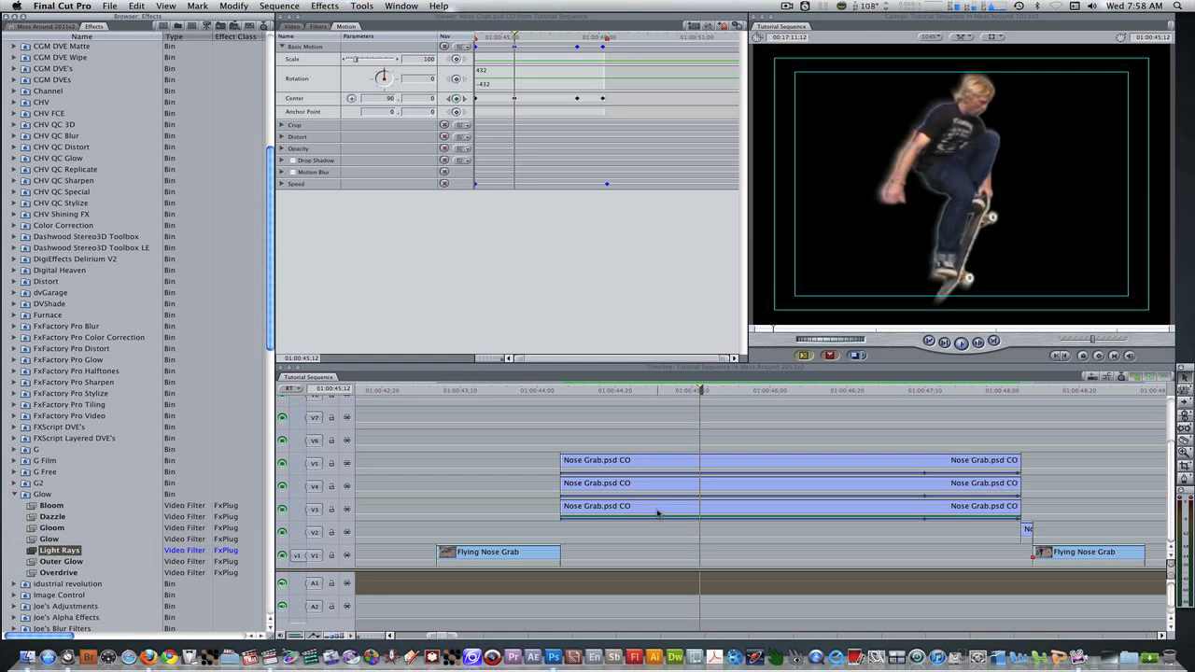
Set the V3 clip's Light Rays Center to -103, 95 and its Glow to 8.
{"action": "double_click", "coordinate": [657, 511]}
{"action": "left_click", "coordinate": [321, 26]}
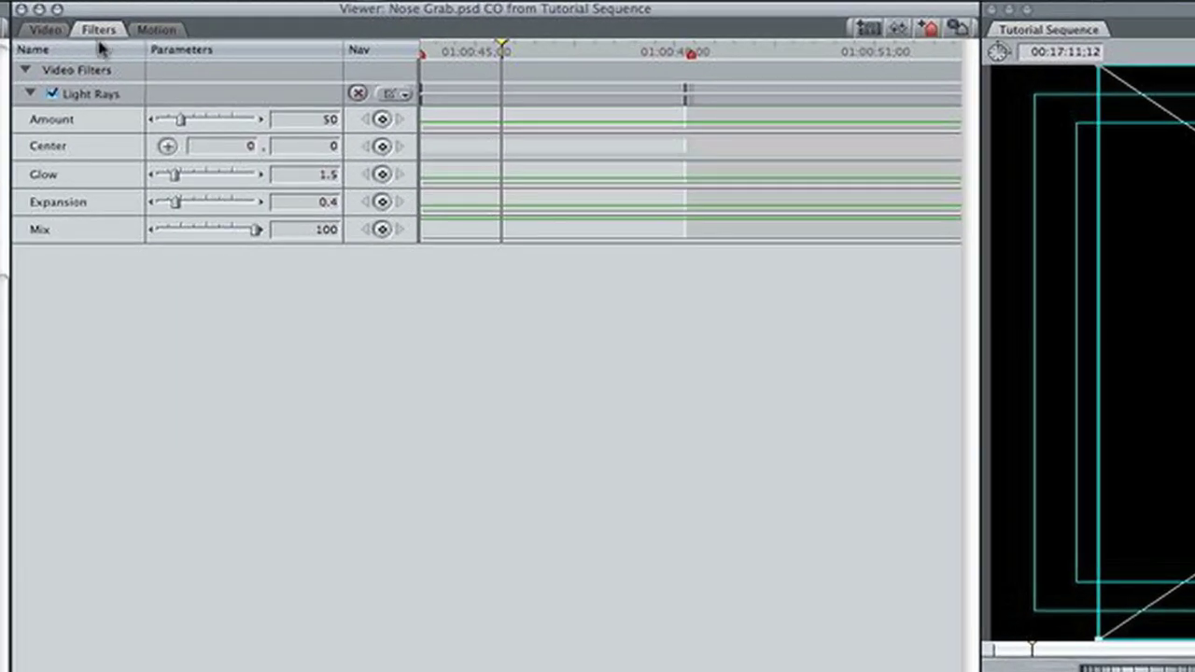
{"action": "left_click", "coordinate": [210, 146]}
{"action": "type", "text": "-103"}
{"action": "left_click", "coordinate": [299, 147]}
{"action": "type", "text": "95"}
{"action": "left_click_drag", "start_coordinate": [177, 176], "coordinate": [267, 179]}
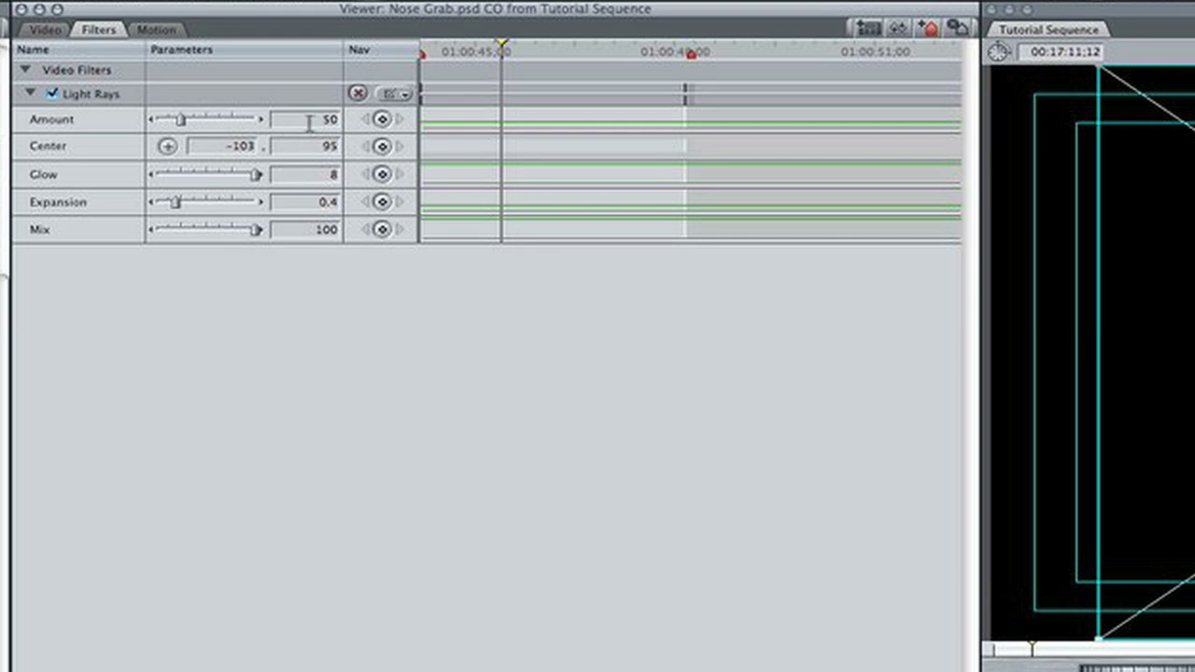
Add Light Rays Amount keyframes at the V3 clip's first frame and 1 second 6 frames after it.
{"action": "key", "text": "shift+i"}
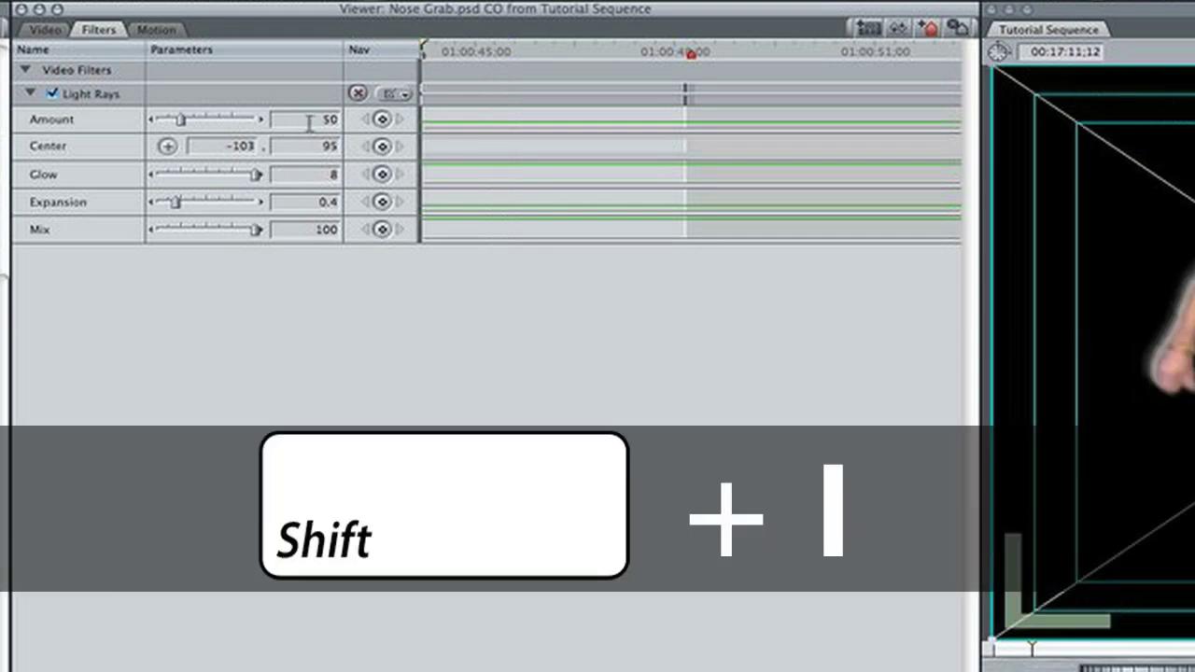
{"action": "left_click", "coordinate": [382, 119]}
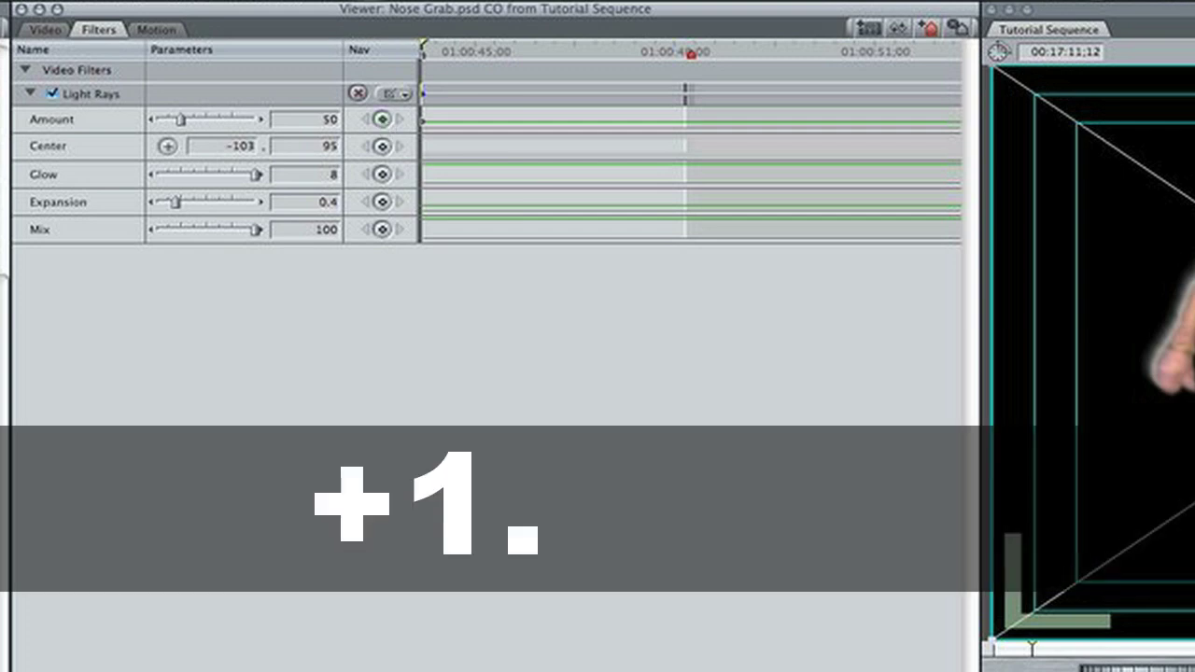
{"action": "type", "text": "6"}
{"action": "key", "text": "Return"}
{"action": "left_click", "coordinate": [382, 119]}
Add Light Rays Amount keyframes at the time of the third Center keyframe and on the clip's last frame.
{"action": "type", "text": "+1."}
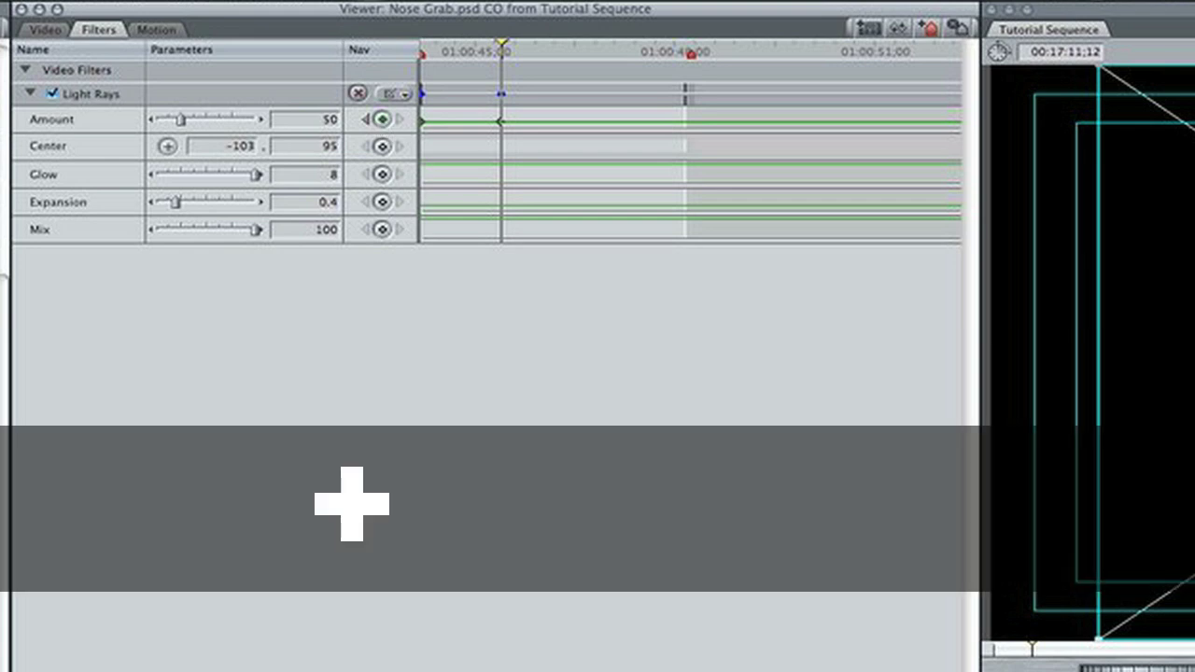
{"action": "left_click", "coordinate": [381, 119]}
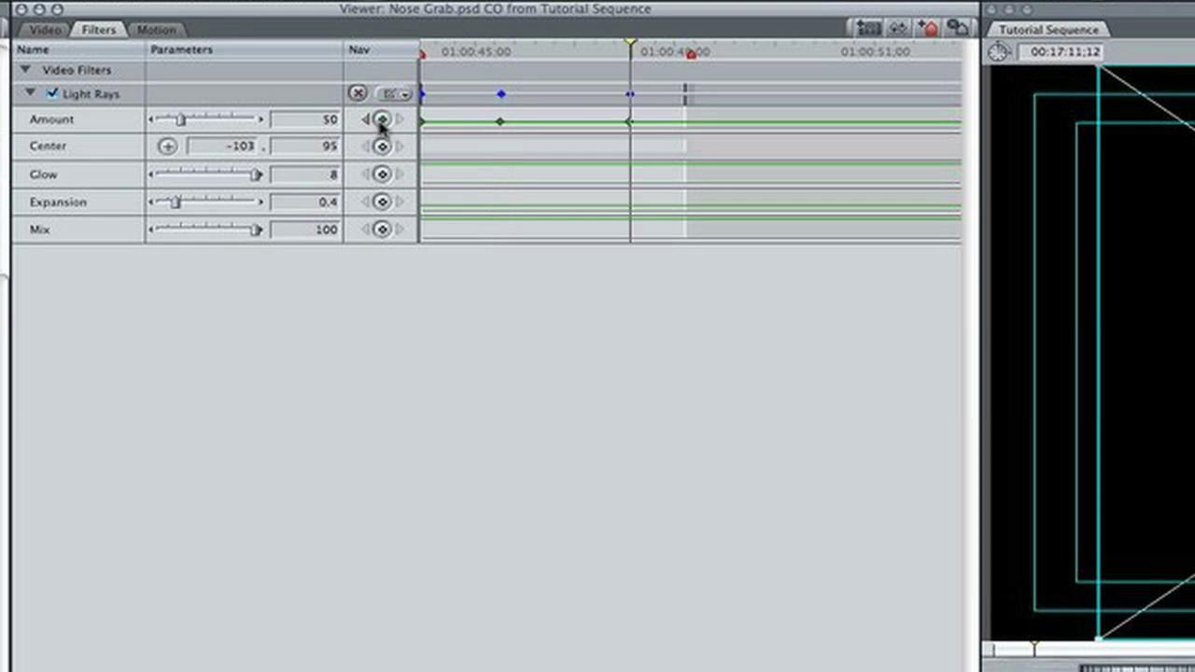
{"action": "key", "text": "Down"}
{"action": "left_click", "coordinate": [381, 119]}
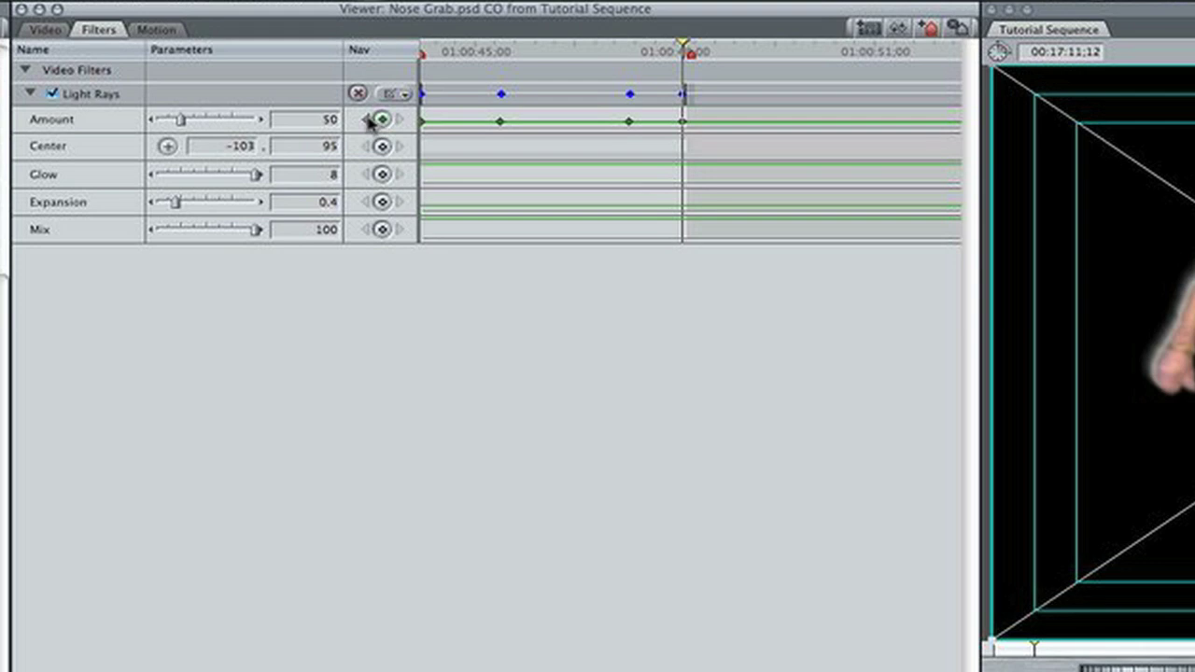
Set the Light Rays Amount to 200 at the two middle keyframes.
{"action": "left_click", "coordinate": [365, 119]}
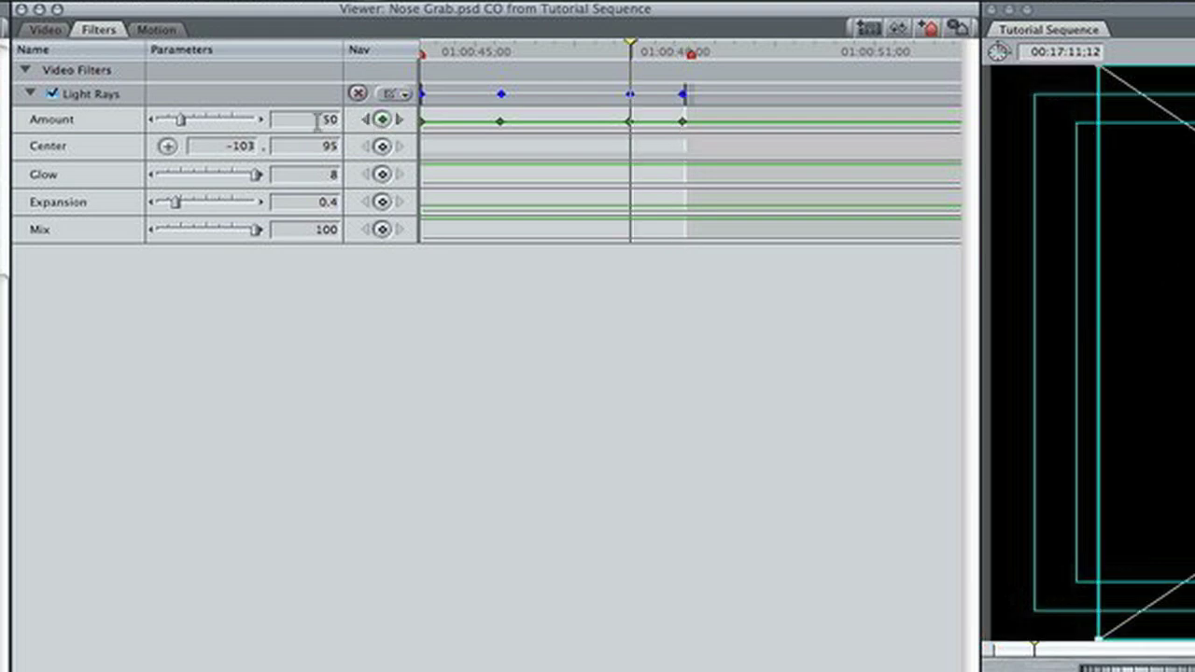
{"action": "type", "text": "200"}
{"action": "key", "text": "Return"}
{"action": "key", "text": "alt+k"}
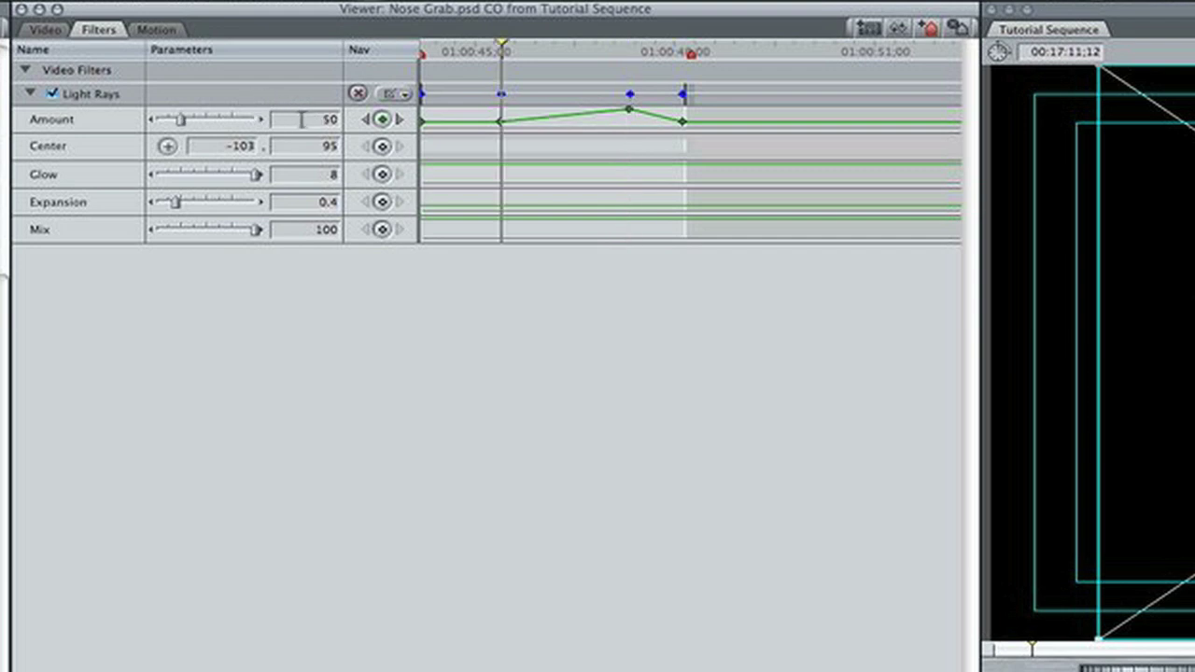
{"action": "type", "text": "200"}
{"action": "key", "text": "Return"}
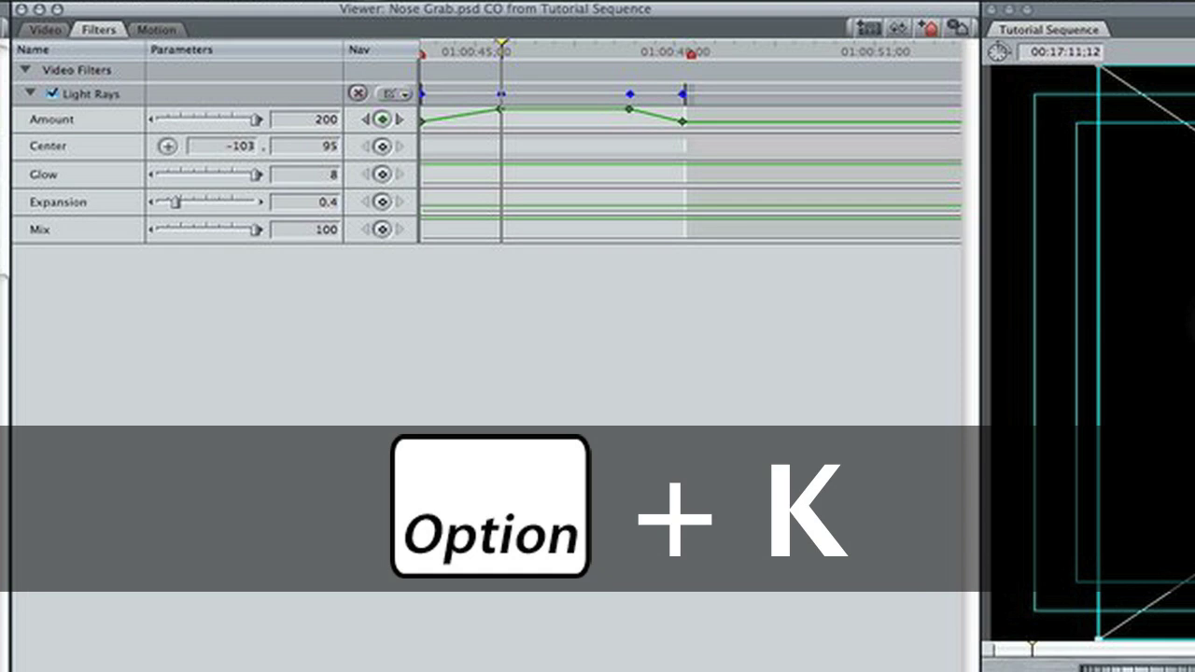
Set the Light Rays Amount to 0 at the first and last keyframes.
{"action": "key", "text": "alt+k"}
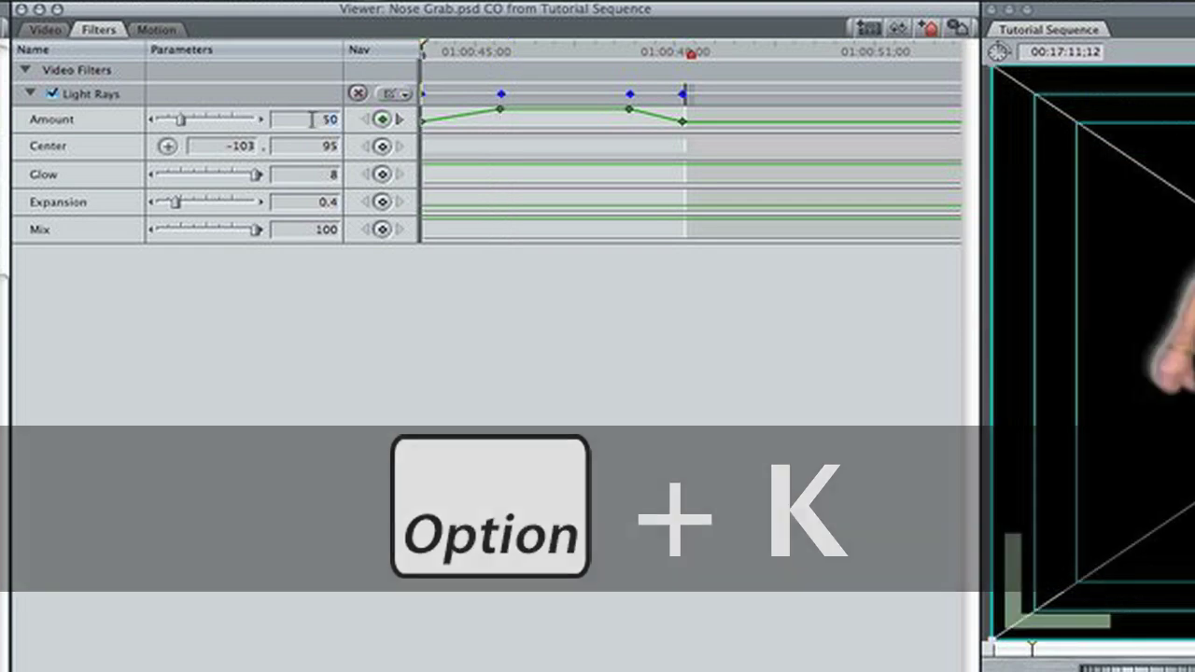
{"action": "type", "text": "0"}
{"action": "key", "text": "Return"}
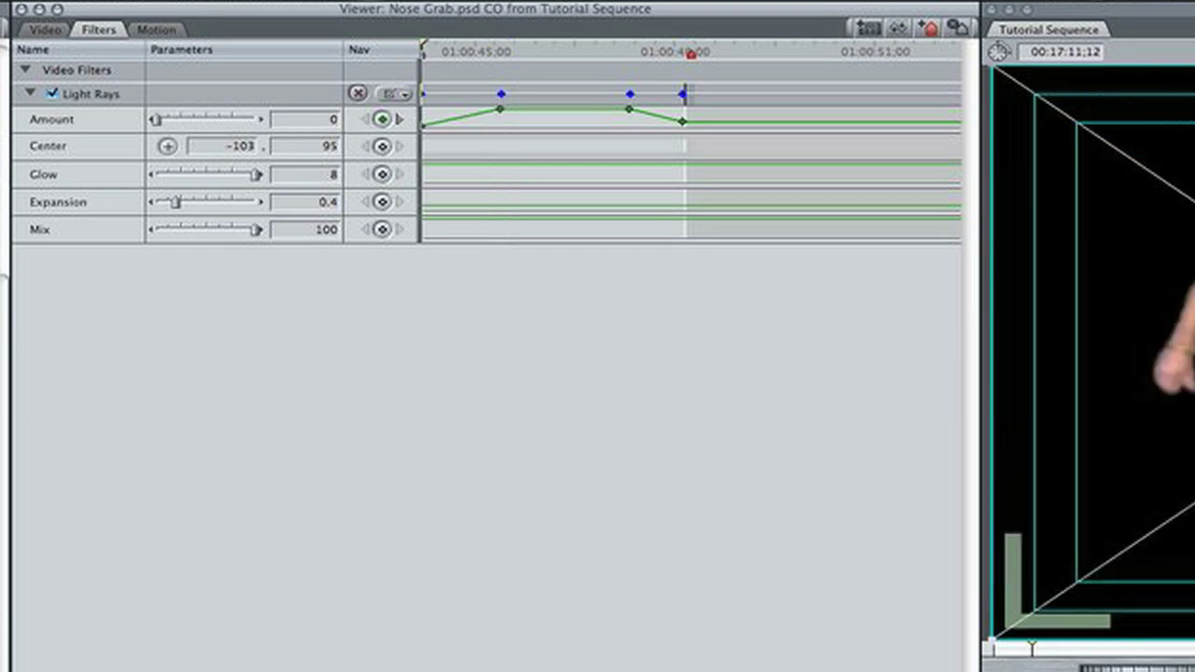
{"action": "key", "text": "shift+k"}
{"action": "key", "text": "shift+k"}
{"action": "key", "text": "shift+k"}
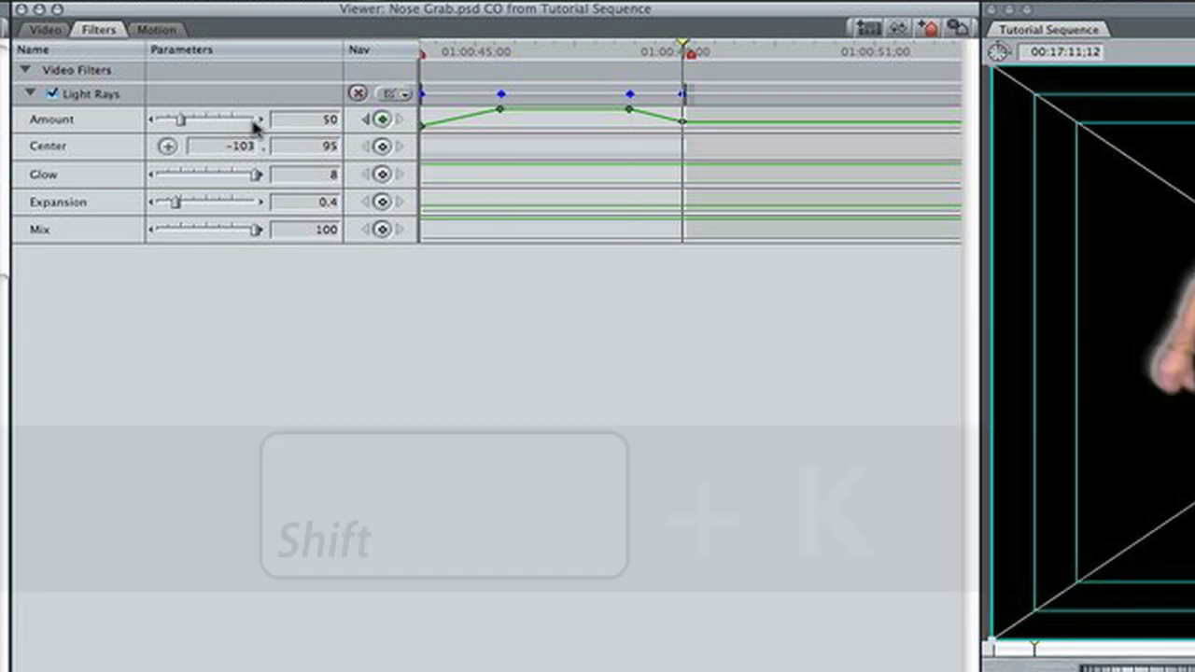
{"action": "type", "text": "0"}
{"action": "key", "text": "Return"}
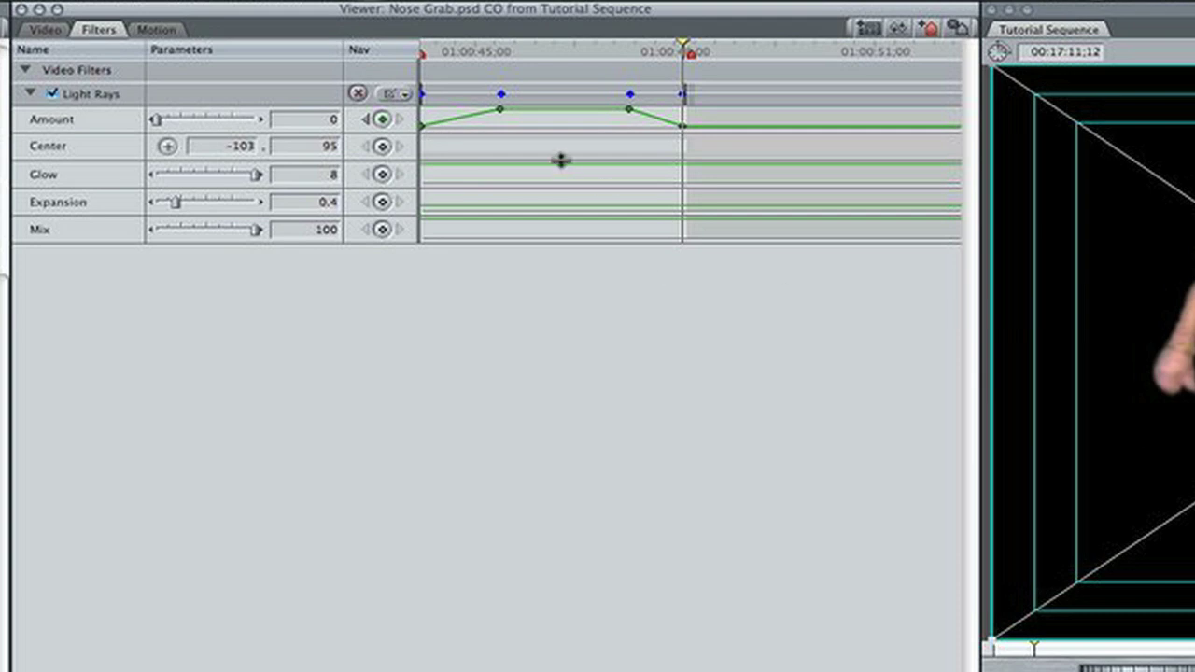
Smooth the Light Rays Amount keyframes, preview the effect along the timeline and return to the clip's first frame.
{"action": "left_click", "coordinate": [499, 110]}
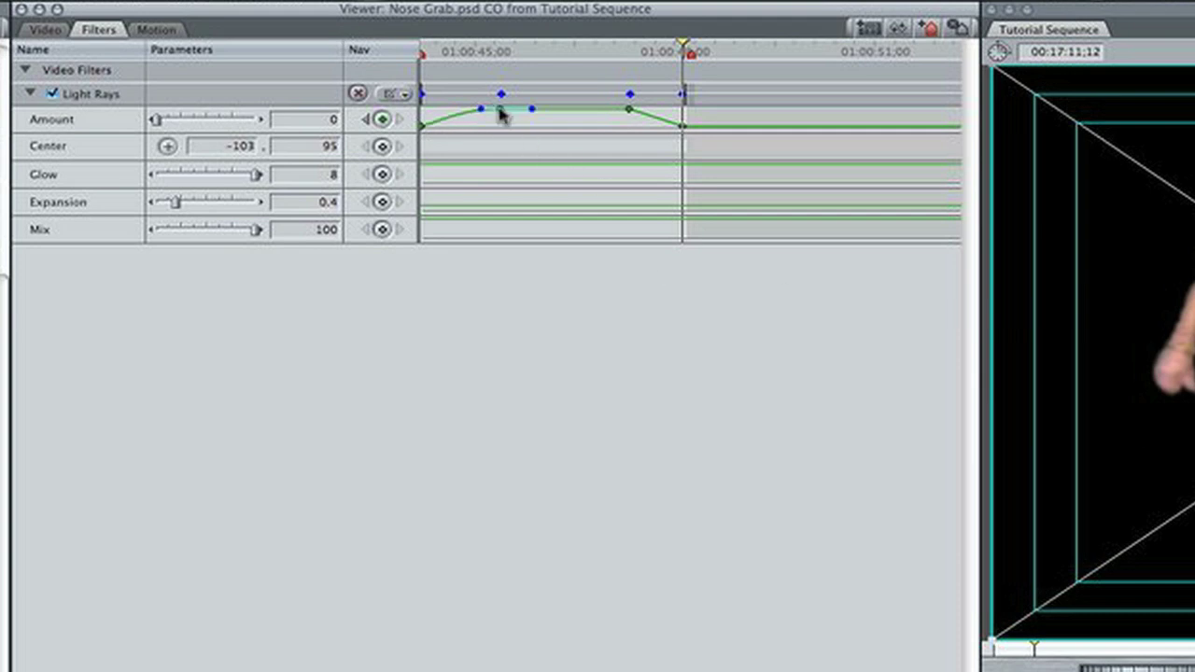
{"action": "left_click", "coordinate": [422, 126]}
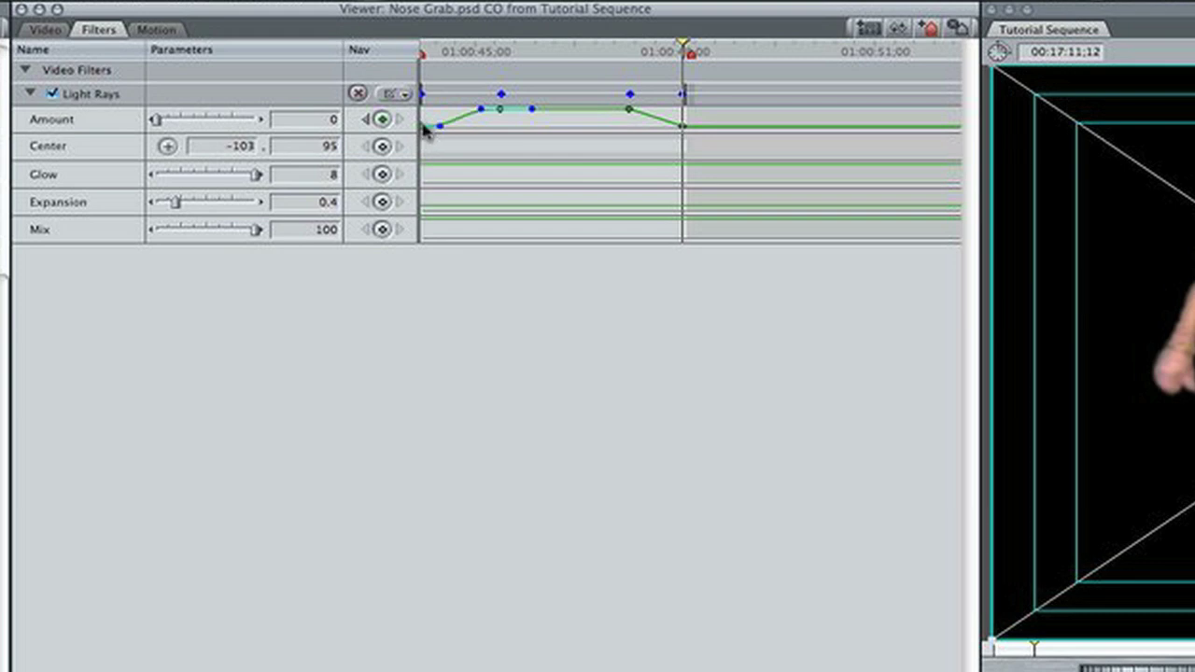
{"action": "left_click", "coordinate": [629, 111]}
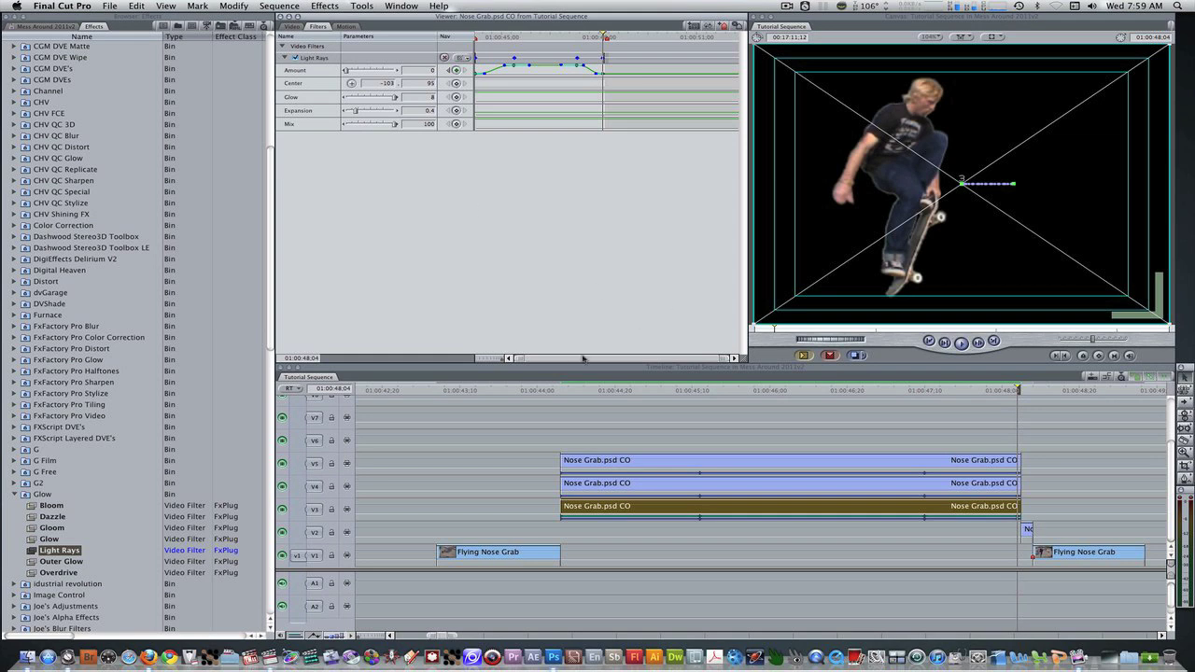
{"action": "left_click_drag", "start_coordinate": [651, 397], "coordinate": [832, 440]}
{"action": "left_click_drag", "start_coordinate": [756, 440], "coordinate": [584, 403]}
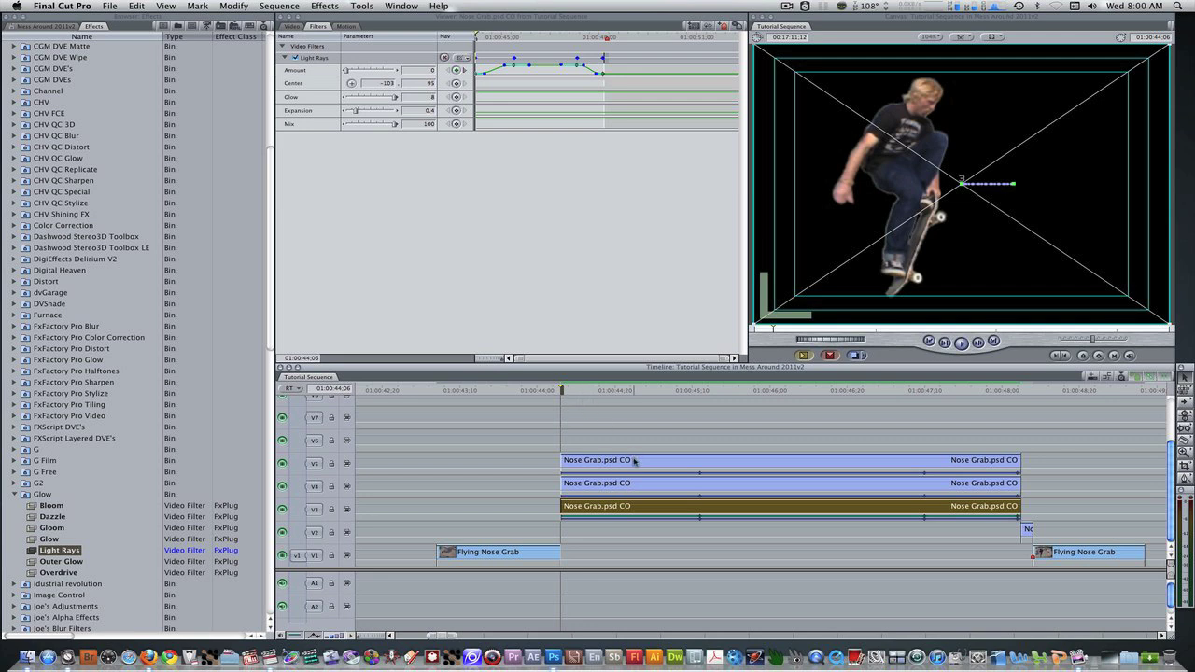
Apply the Color Reduce video filter from the Image Control category to the V5 Nose Grab.psd CO clip.
{"action": "left_click", "coordinate": [95, 28]}
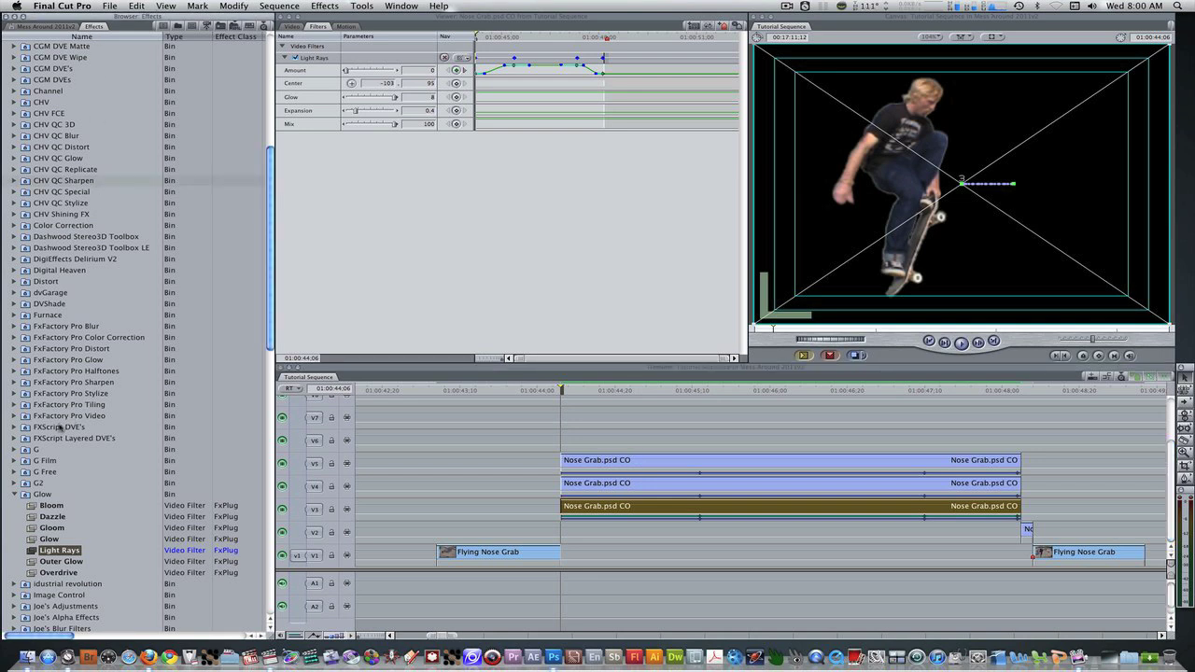
{"action": "scroll", "coordinate": [62, 427], "scroll_direction": "down", "scroll_amount": 4}
{"action": "left_click", "coordinate": [14, 505]}
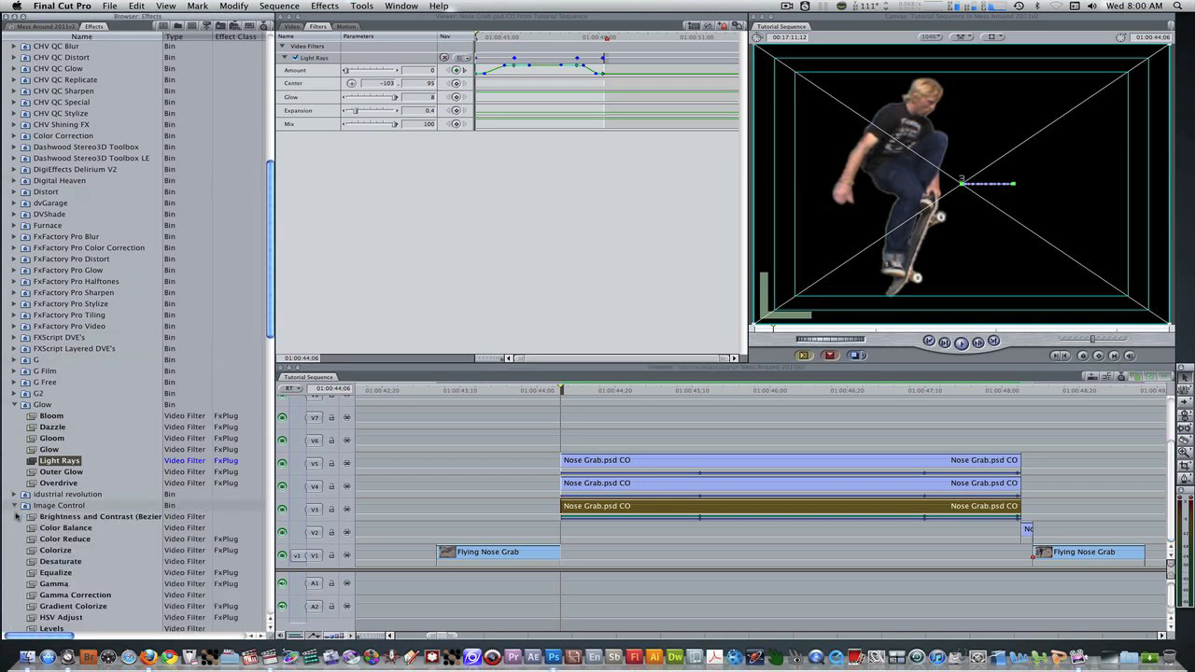
{"action": "left_click_drag", "start_coordinate": [31, 541], "coordinate": [634, 462]}
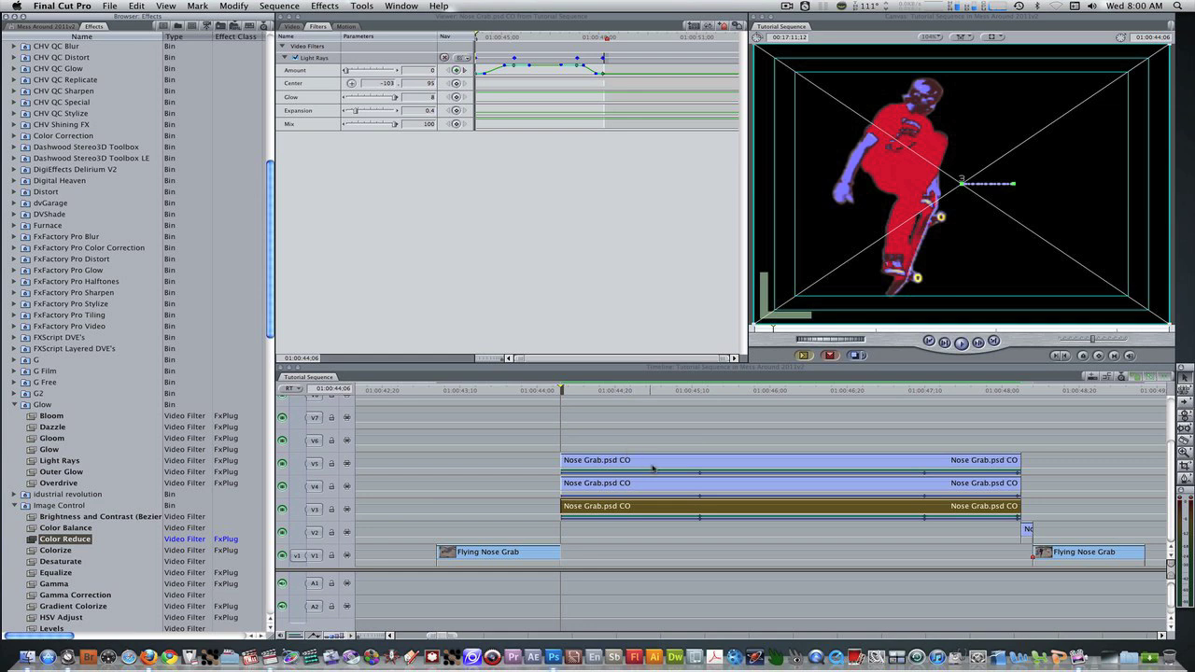
Open the V5 clip's filter settings and set Color Reduce to reduce to 2 Colors.
{"action": "double_click", "coordinate": [656, 468]}
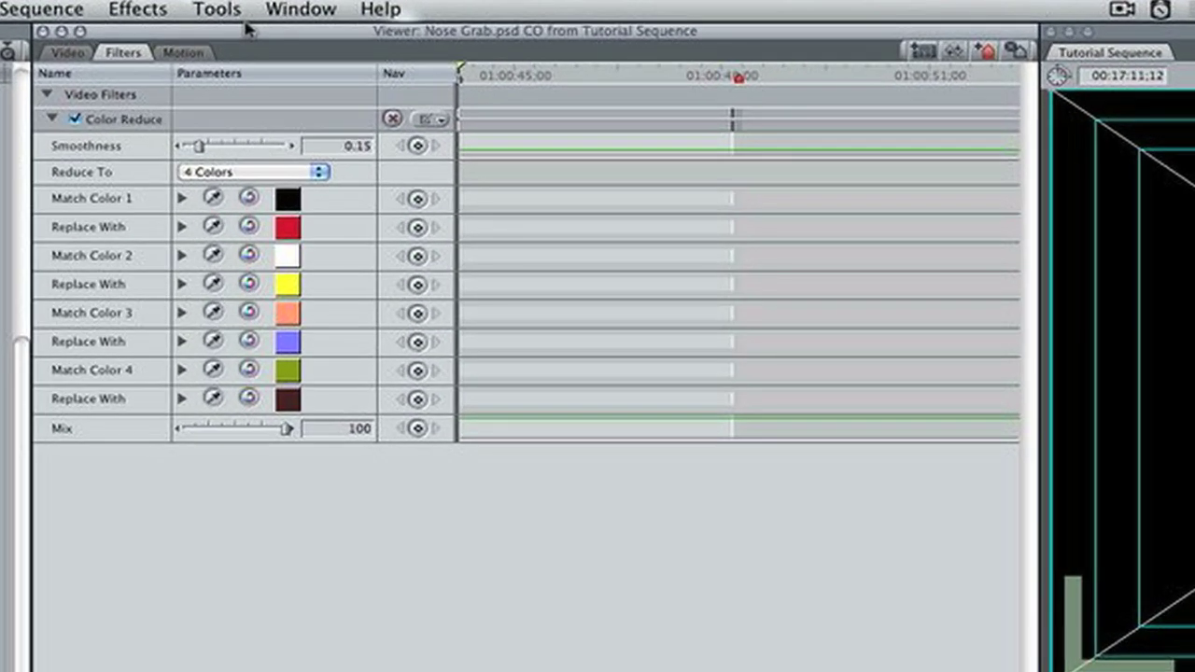
{"action": "left_click", "coordinate": [265, 171]}
{"action": "left_click", "coordinate": [250, 142]}
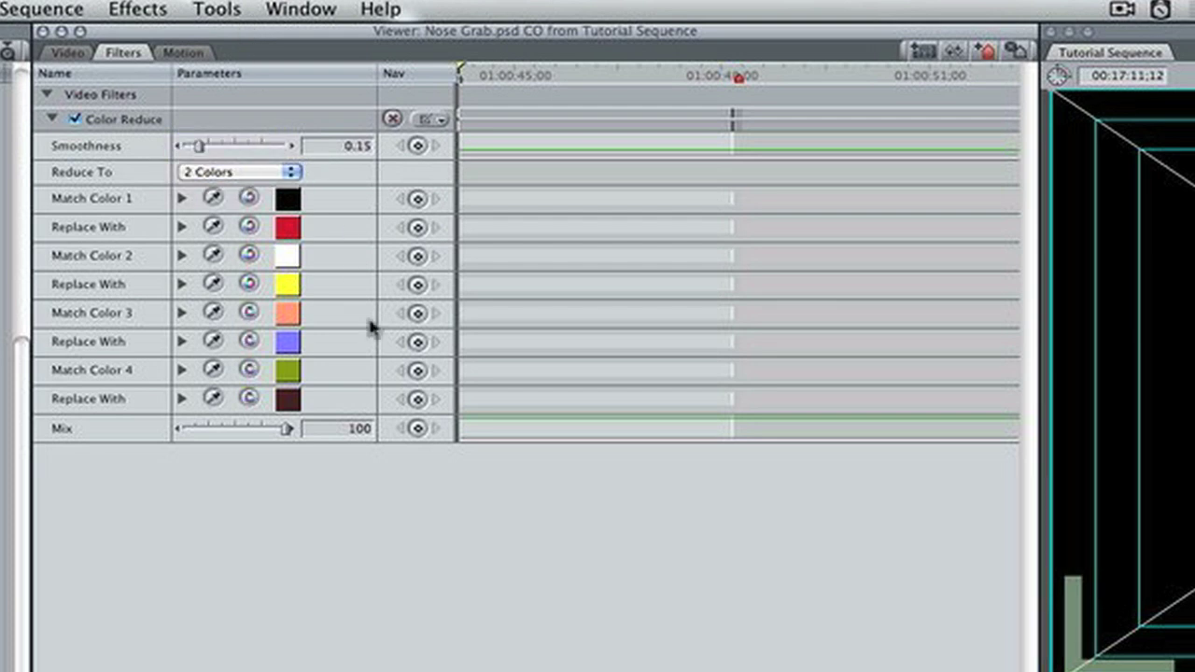
Set the Color Reduce Mix to 52 and preview the blended result further along the timeline.
{"action": "left_click", "coordinate": [348, 429]}
{"action": "type", "text": "52"}
{"action": "key", "text": "Return"}
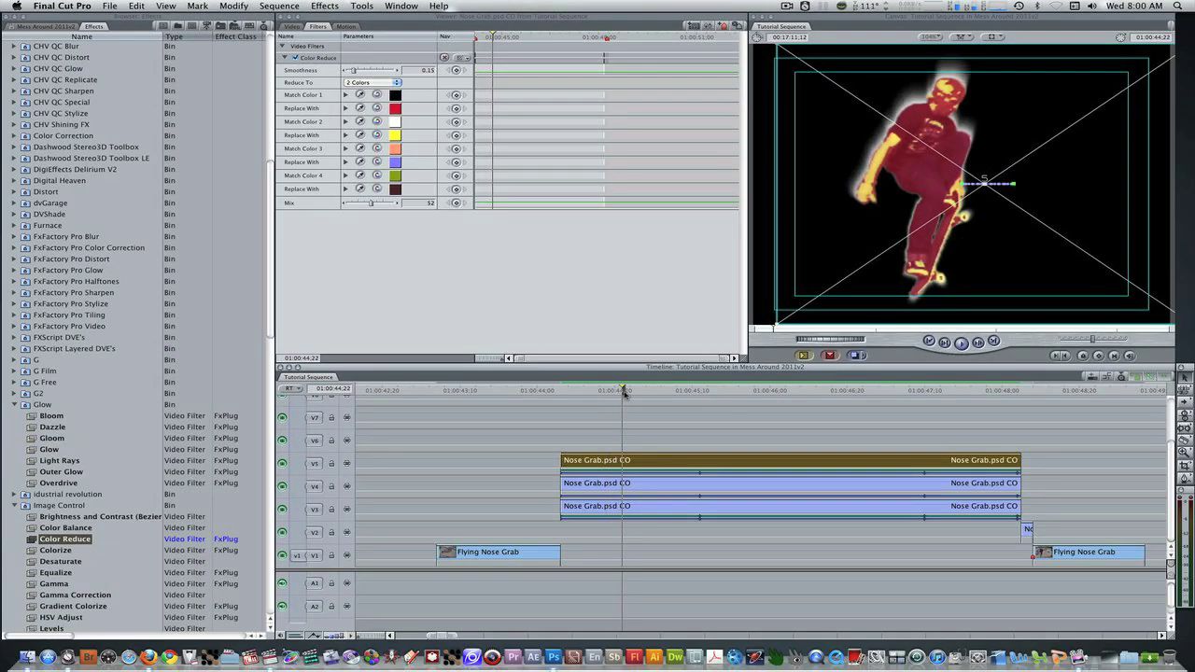
{"action": "left_click_drag", "start_coordinate": [626, 392], "coordinate": [650, 397]}
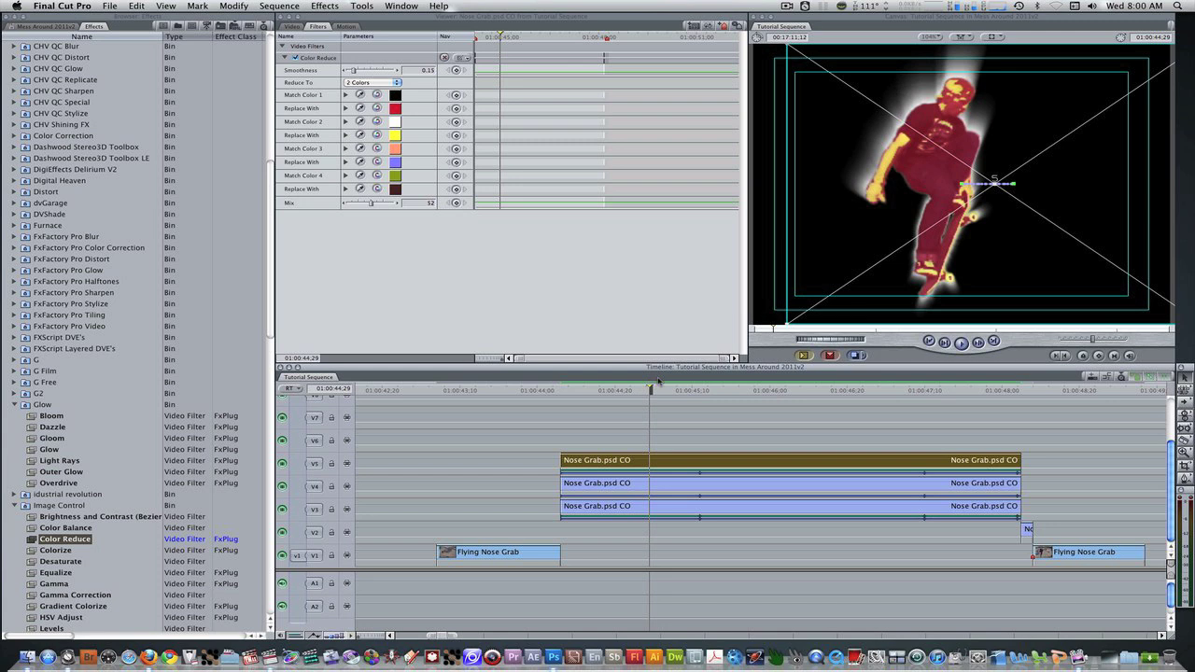
Apply the Outer Glow video filter from the Glow category to the V5 Nose Grab.psd CO clip.
{"action": "left_click", "coordinate": [91, 35]}
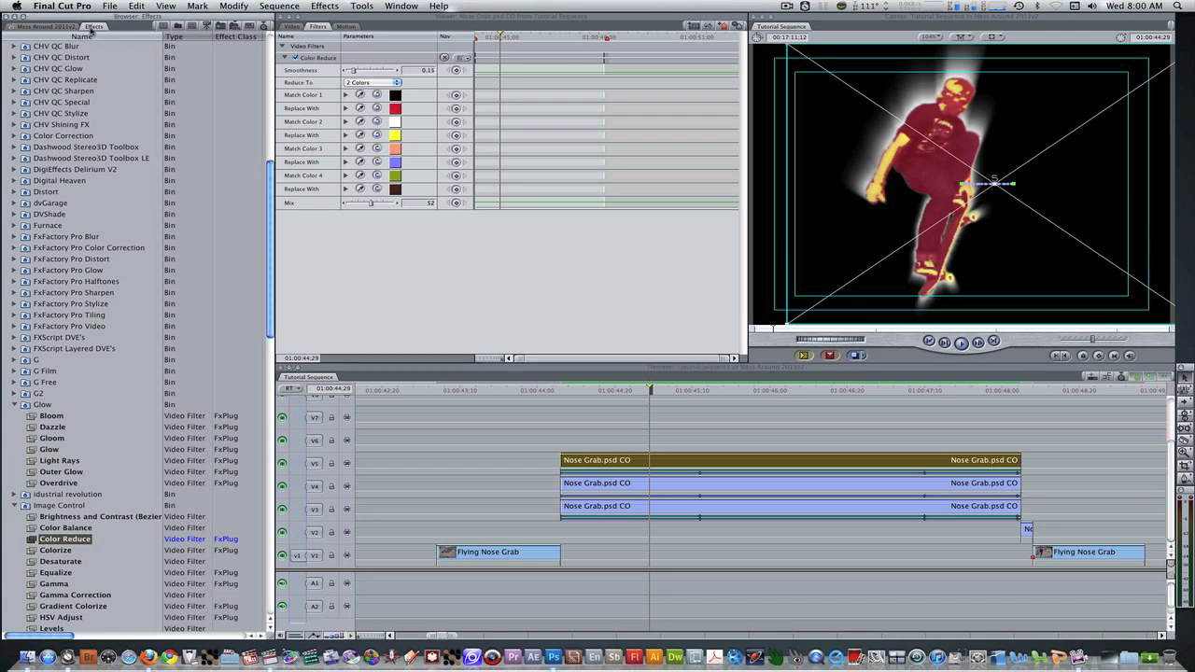
{"action": "left_click", "coordinate": [33, 472]}
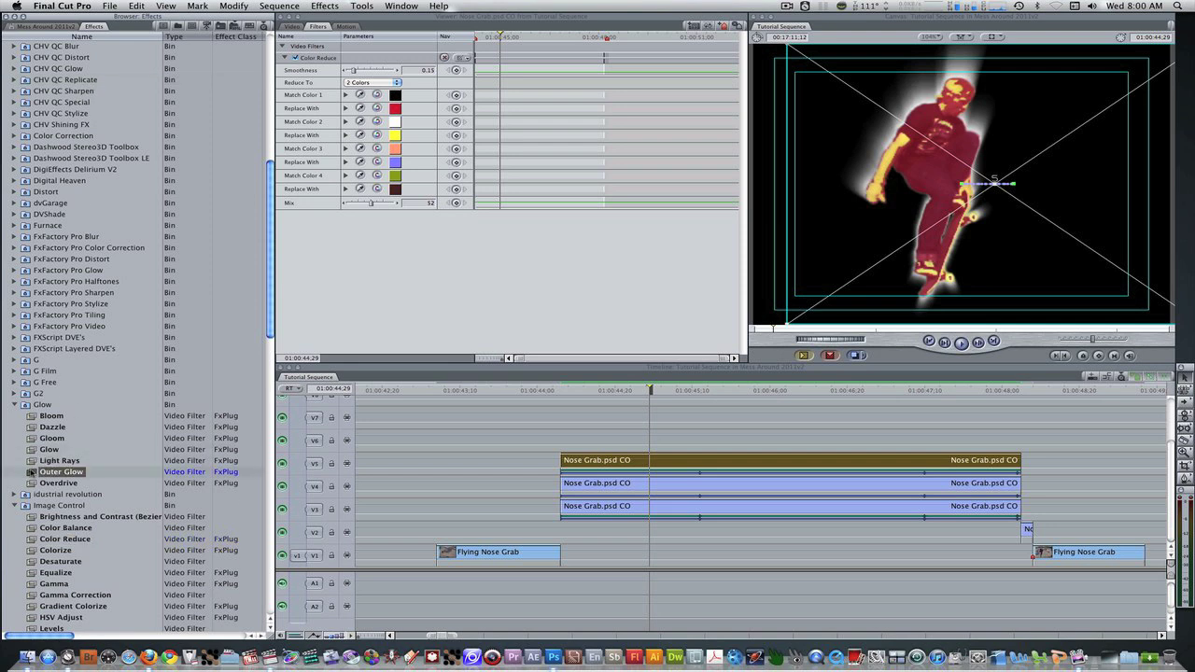
{"action": "left_click_drag", "start_coordinate": [33, 471], "coordinate": [392, 317]}
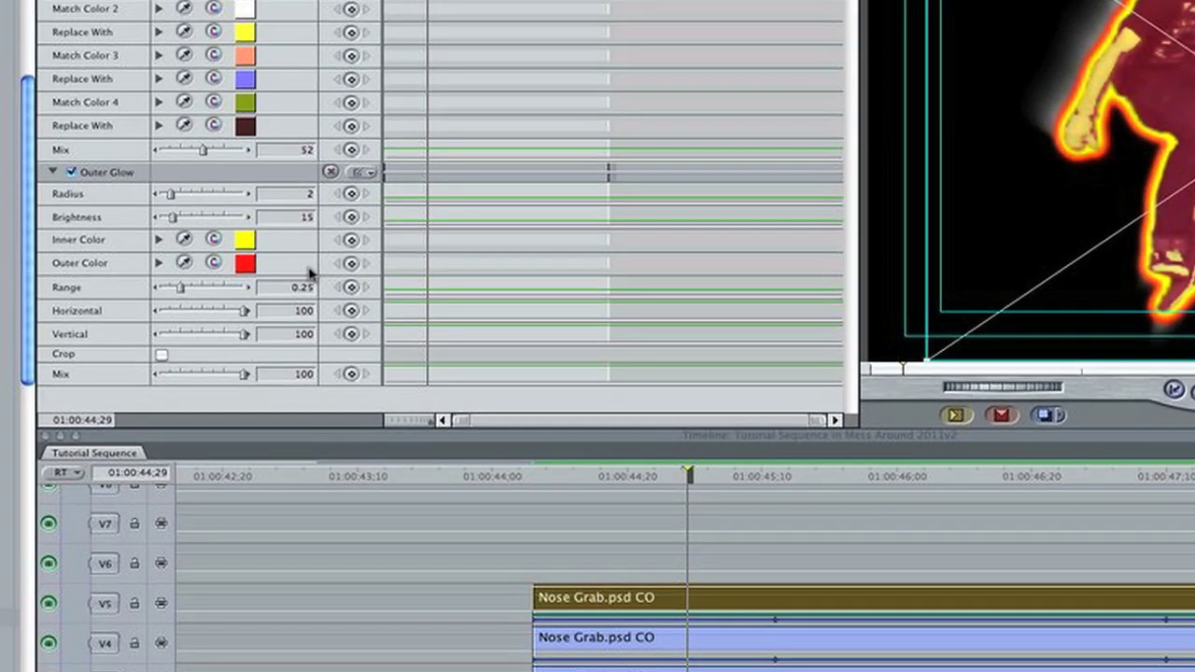
Set the Outer Glow Radius to 1 and its Range to 0.26.
{"action": "double_click", "coordinate": [302, 195]}
{"action": "type", "text": "1"}
{"action": "key", "text": "Return"}
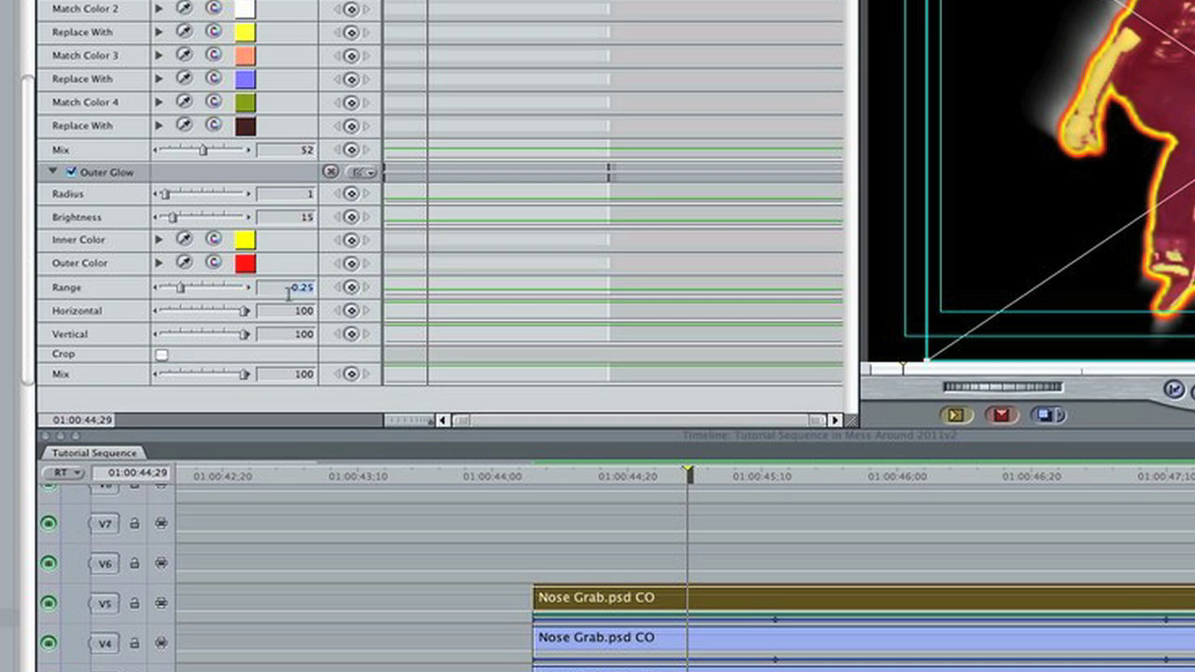
{"action": "type", "text": "0.26"}
{"action": "key", "text": "Return"}
Set the Outer Glow's Inner Color to white and its Outer Color to light cyan blue.
{"action": "left_click", "coordinate": [250, 245]}
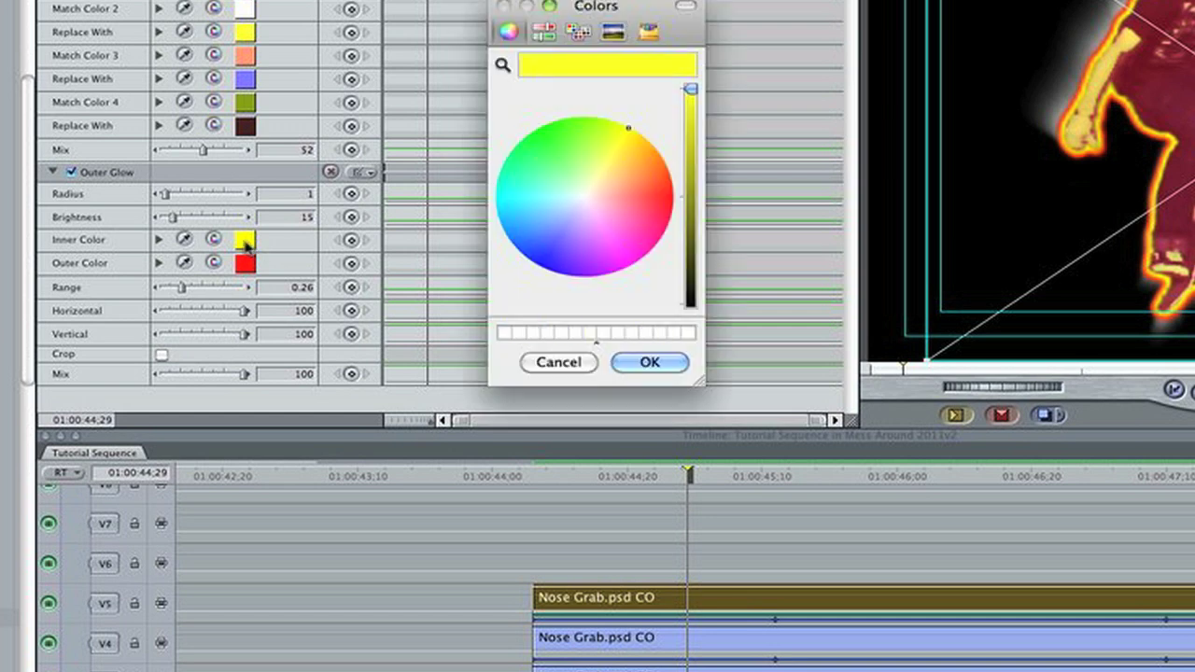
{"action": "left_click", "coordinate": [674, 333]}
{"action": "left_click", "coordinate": [650, 363]}
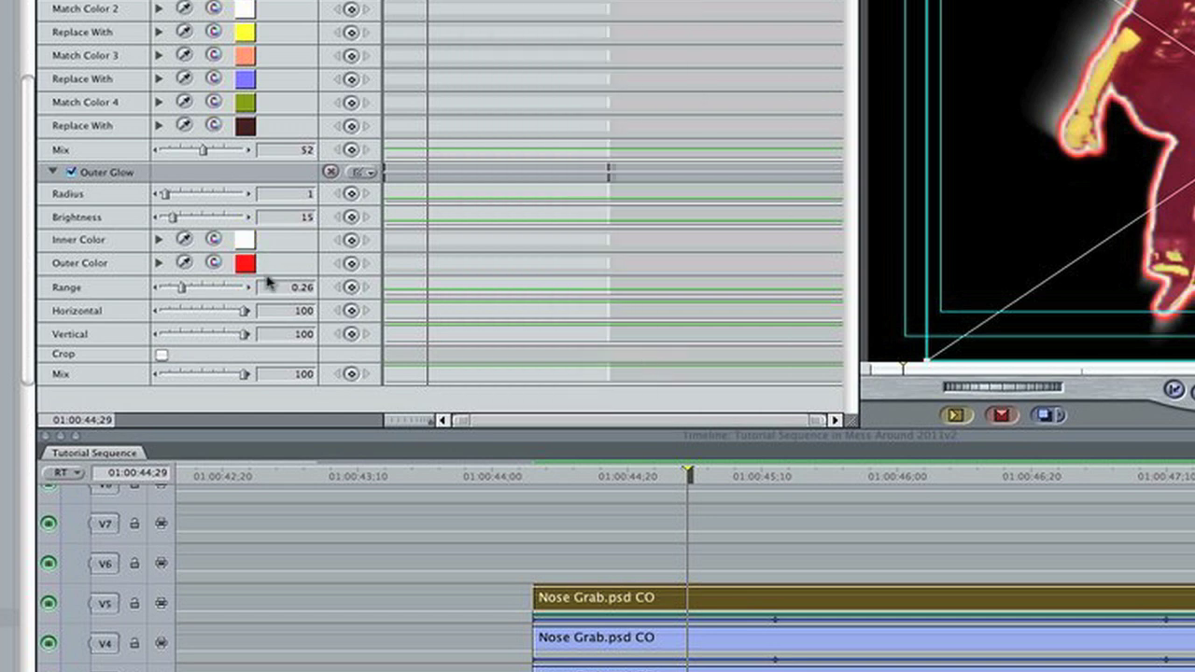
{"action": "left_click", "coordinate": [246, 264]}
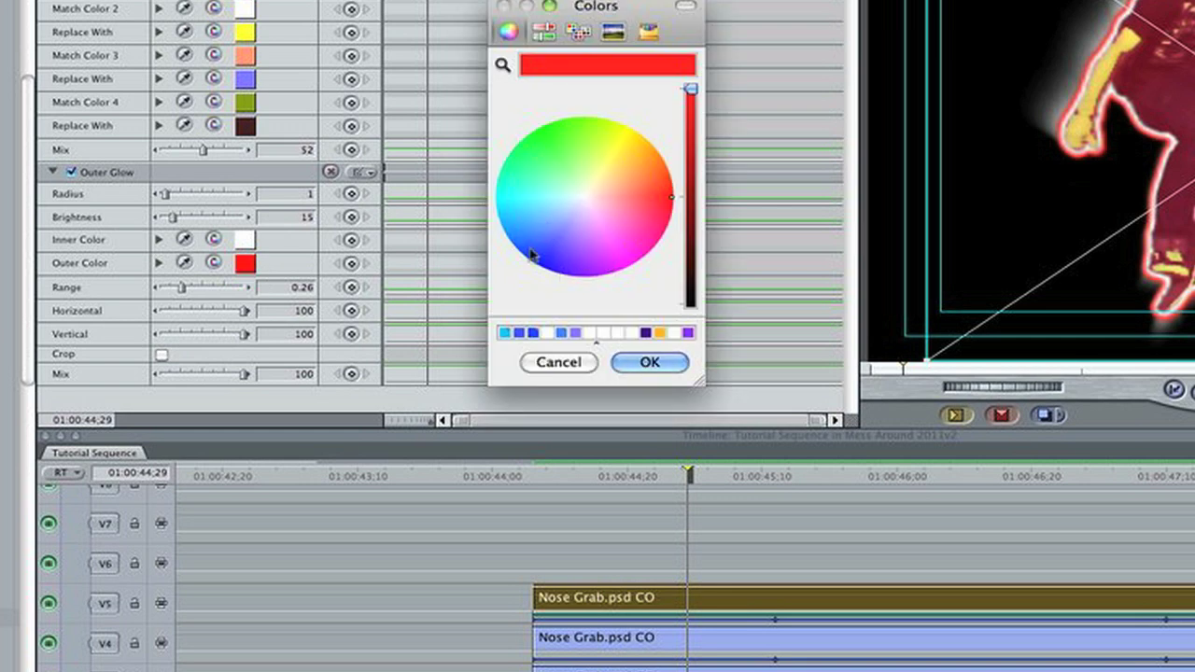
{"action": "left_click", "coordinate": [501, 201]}
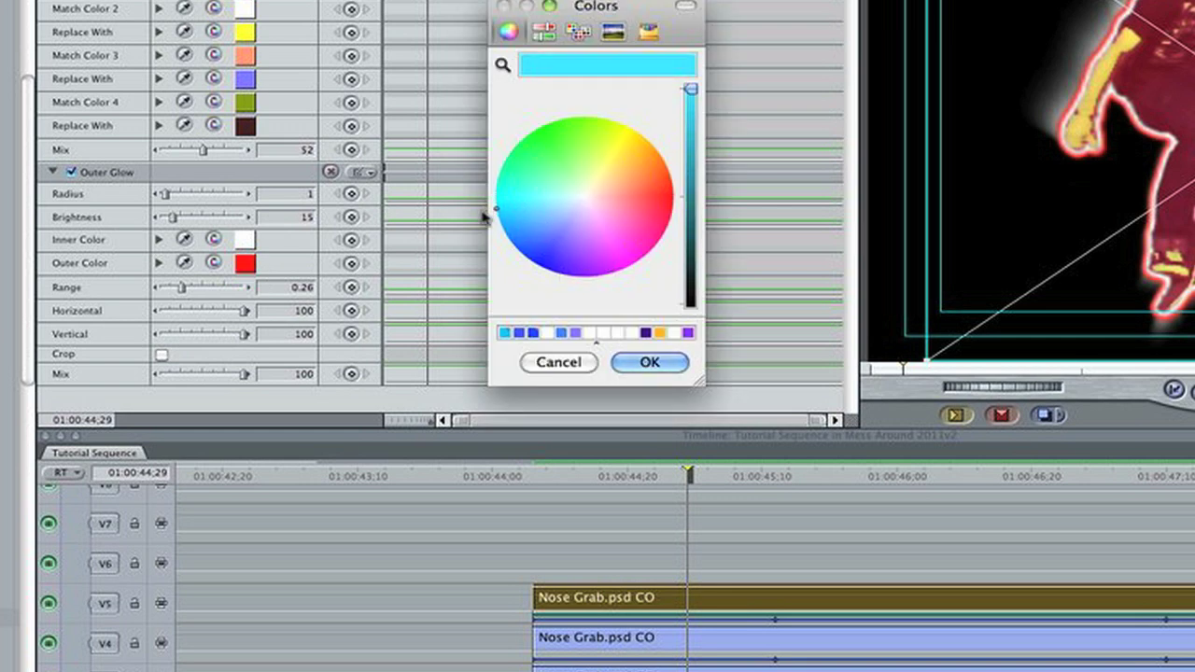
{"action": "left_click", "coordinate": [649, 362]}
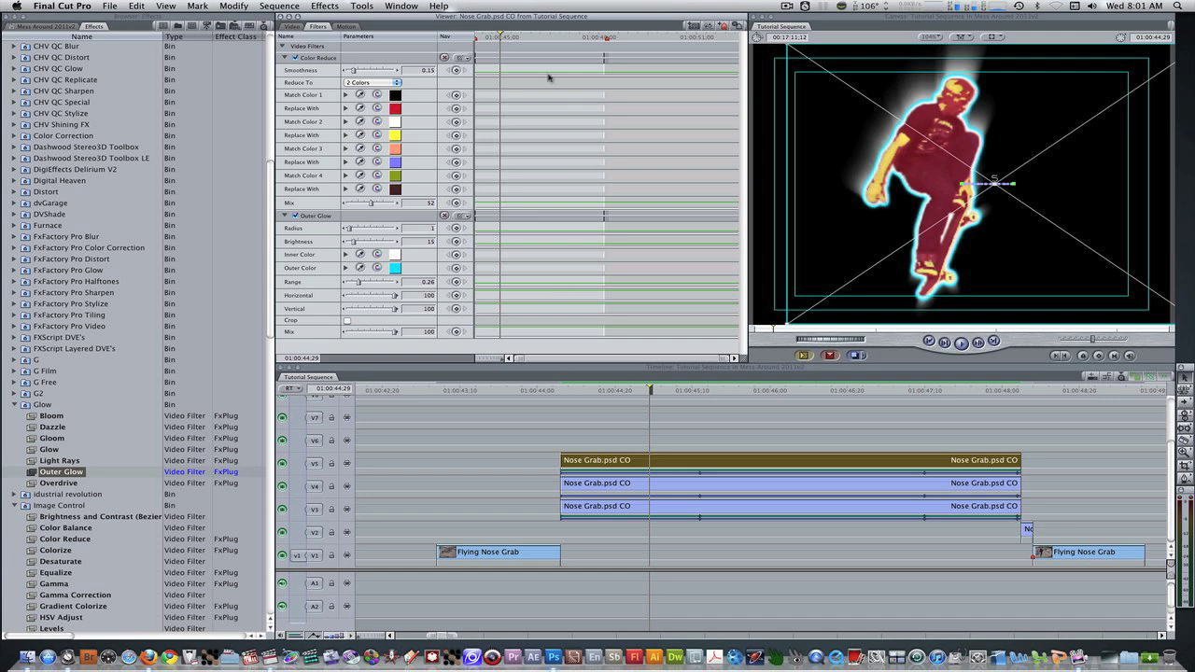
Add Crop Top keyframes to the V5 clip at its four Center keyframes: 01:00:44;06, 01:00:45;12, 01:00:47;10 and 01:00:48;04.
{"action": "left_click", "coordinate": [351, 28]}
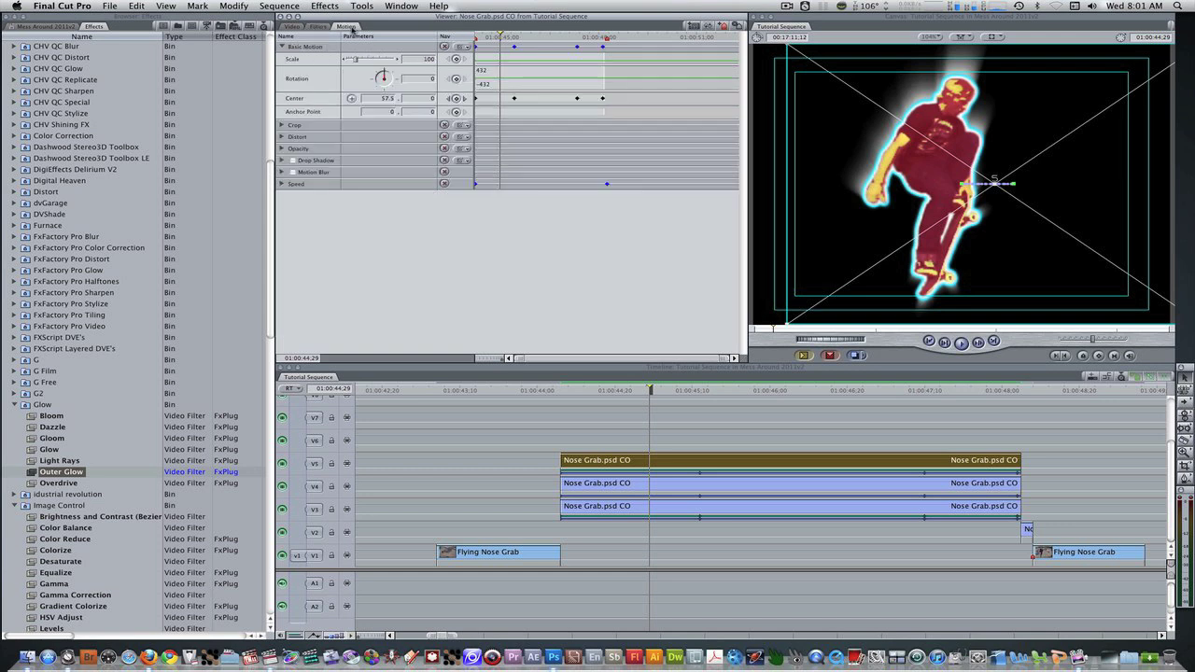
{"action": "left_click", "coordinate": [282, 125]}
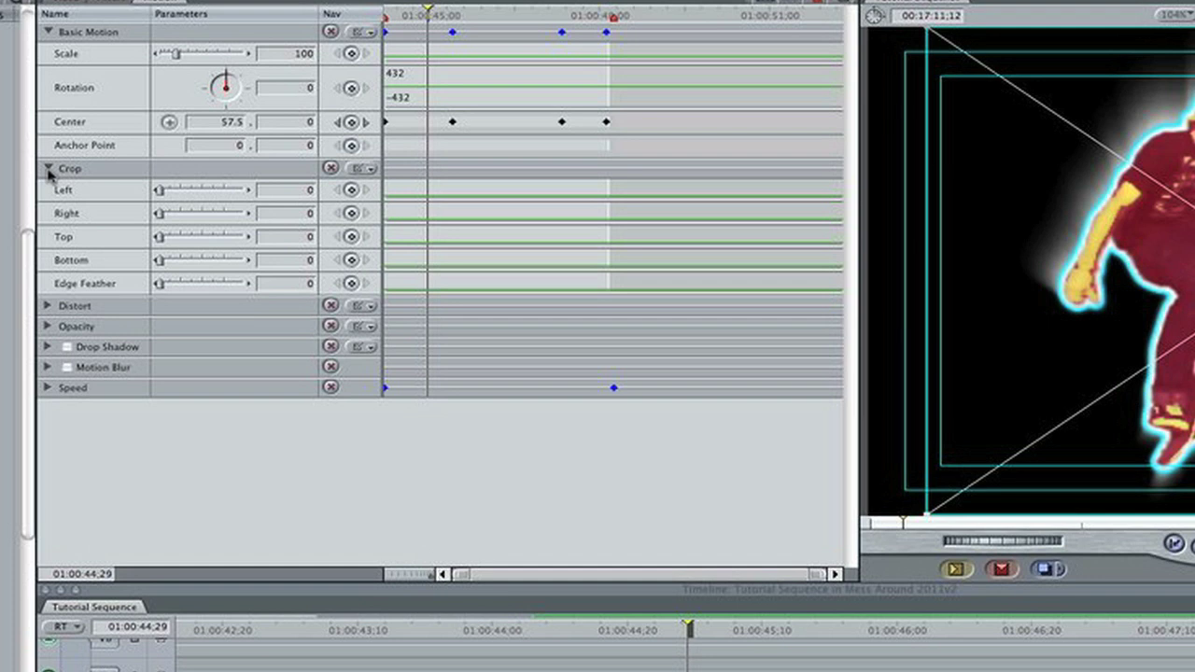
{"action": "key", "text": "shift+i"}
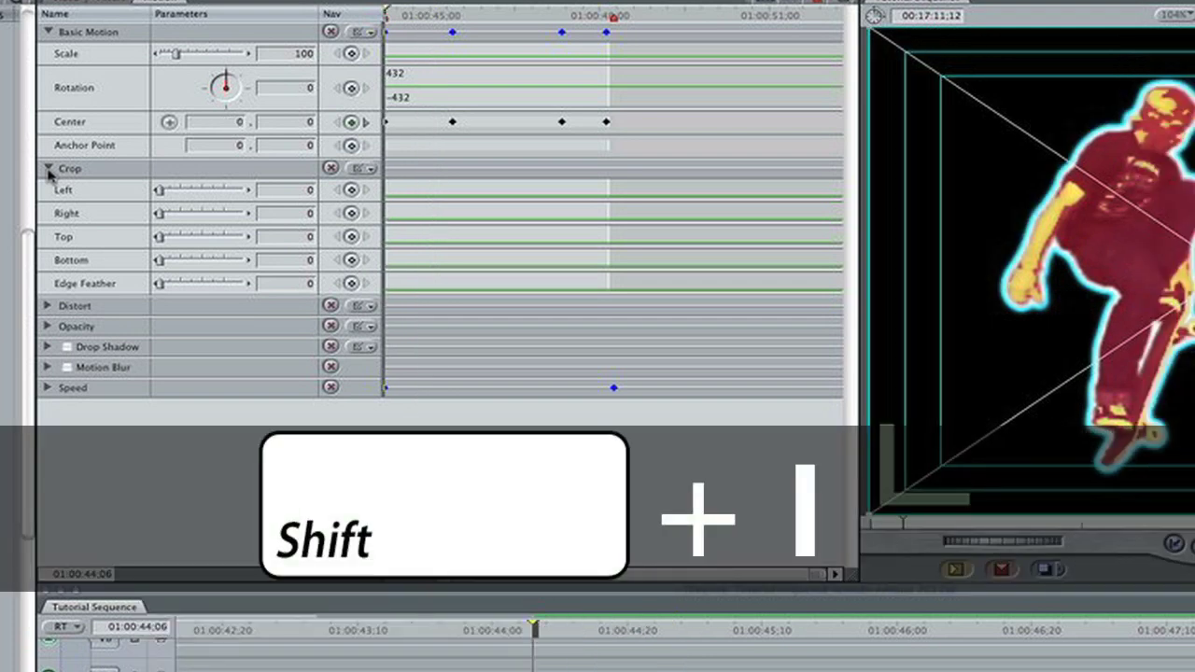
{"action": "left_click", "coordinate": [351, 236]}
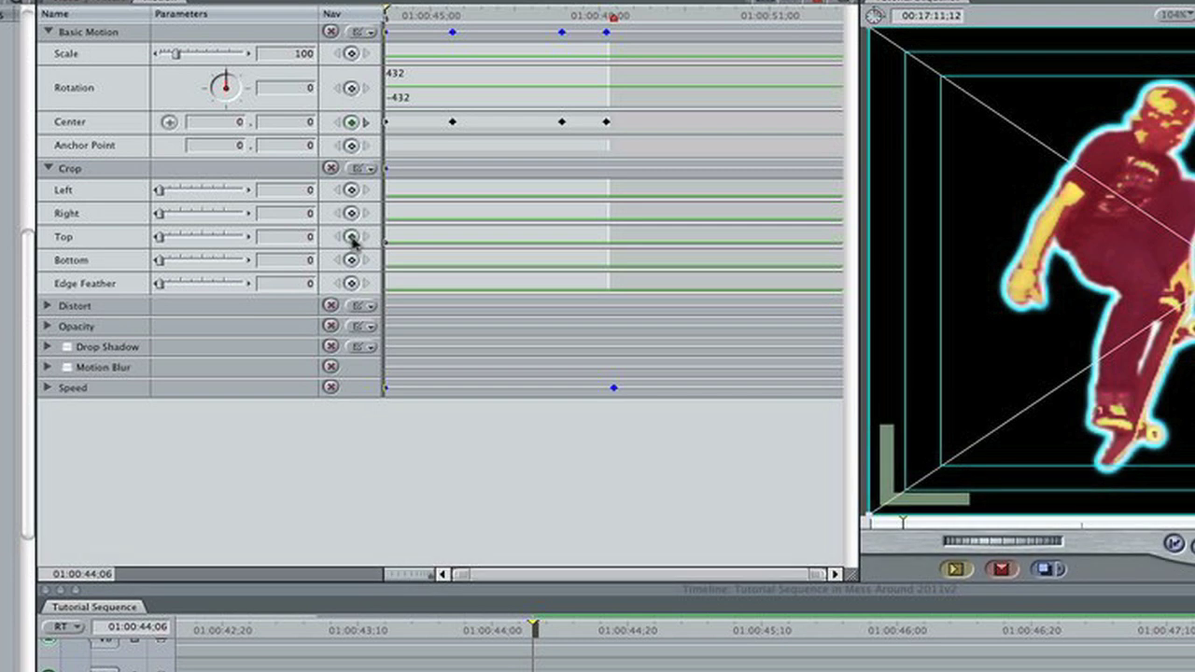
{"action": "key", "text": "shift+k"}
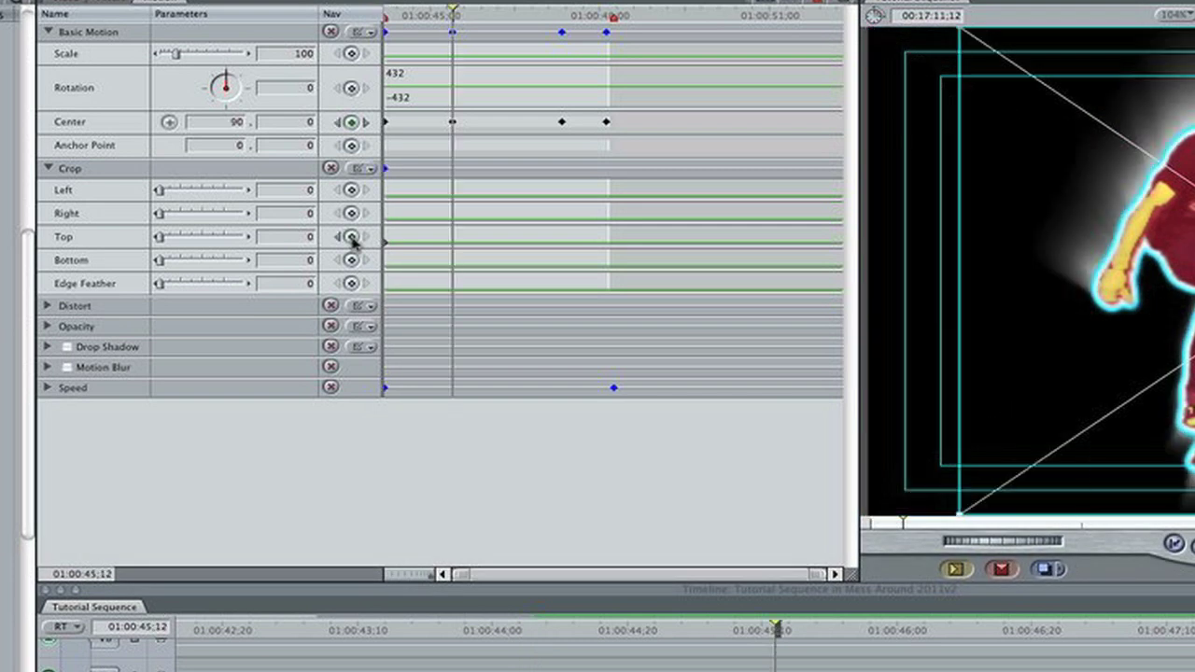
{"action": "left_click", "coordinate": [352, 237]}
{"action": "key", "text": "shift+k"}
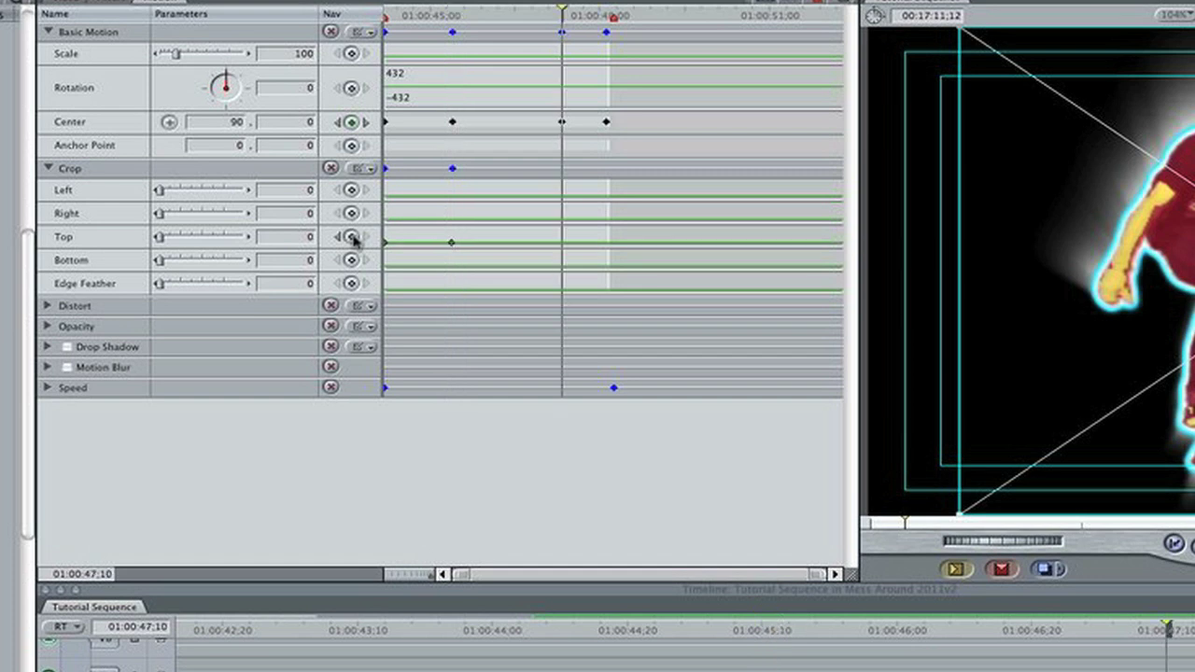
{"action": "left_click", "coordinate": [352, 237]}
{"action": "key", "text": "shift+k"}
{"action": "left_click", "coordinate": [352, 237]}
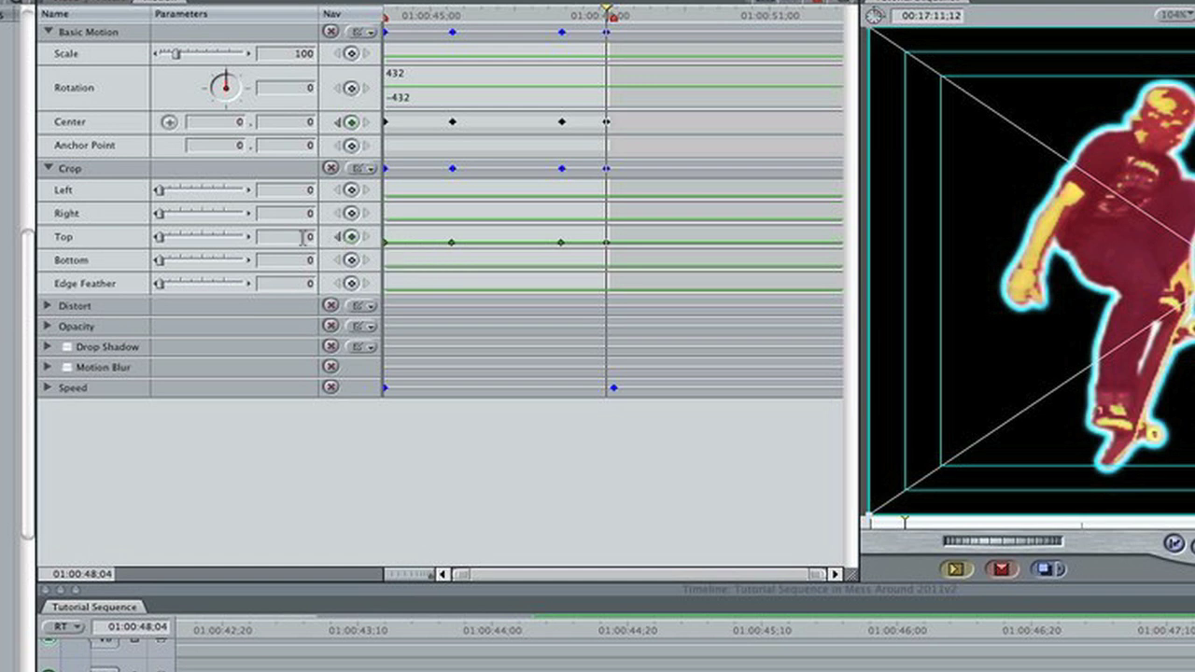
Set the Crop Top value to 100 at the last keyframe and 95 at the first keyframe.
{"action": "left_click", "coordinate": [302, 237]}
{"action": "type", "text": "100"}
{"action": "key", "text": "Return"}
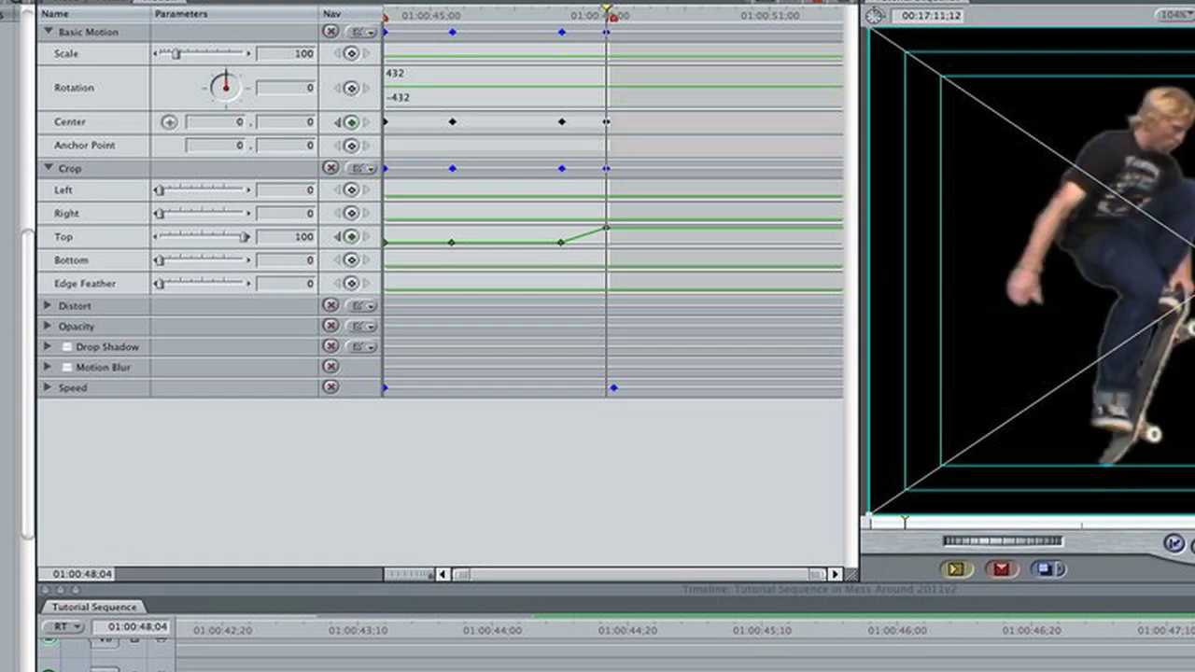
{"action": "left_click", "coordinate": [340, 237]}
{"action": "left_click", "coordinate": [339, 237]}
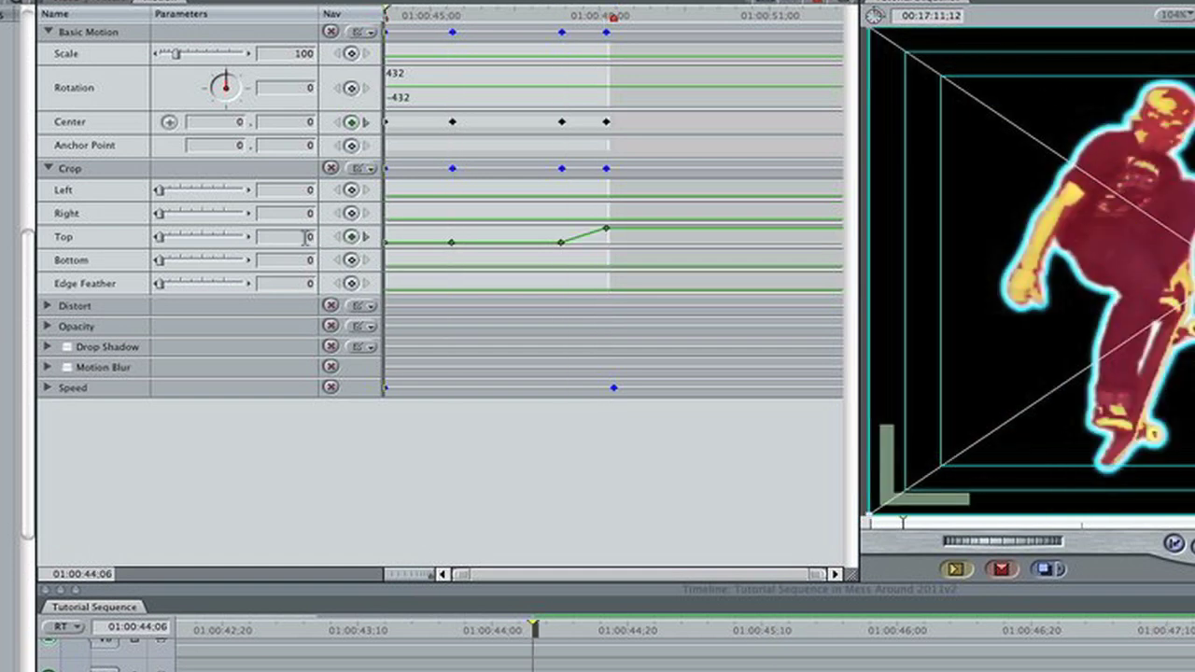
{"action": "left_click", "coordinate": [298, 237]}
{"action": "type", "text": "95"}
{"action": "key", "text": "Return"}
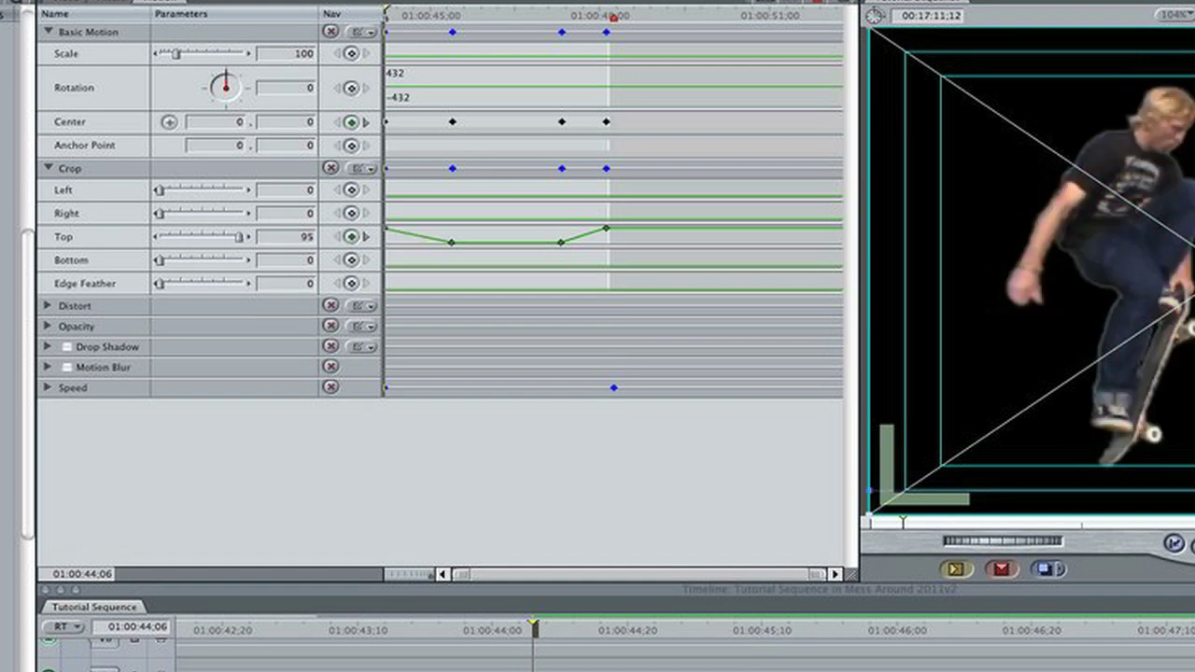
Set the crop's Edge Feather to 35, preview the wipe along the timeline and return to the clip's first frame.
{"action": "left_click", "coordinate": [295, 284]}
{"action": "type", "text": "35"}
{"action": "key", "text": "Return"}
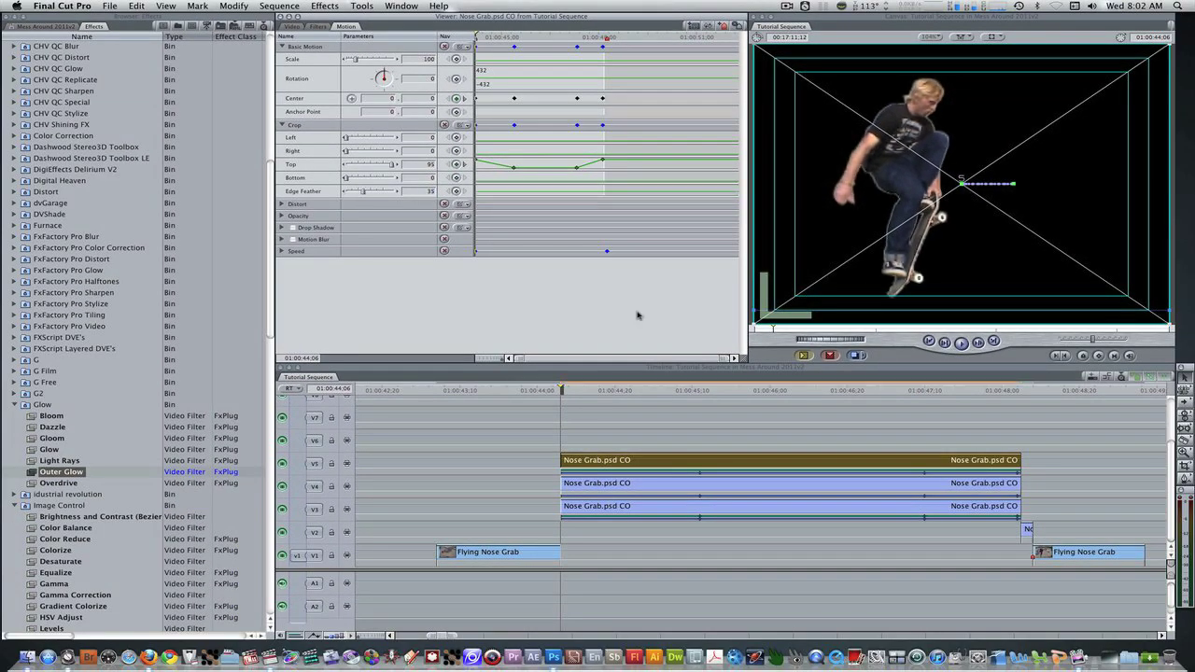
{"action": "left_click", "coordinate": [577, 390]}
{"action": "left_click_drag", "start_coordinate": [577, 390], "coordinate": [882, 456]}
{"action": "key", "text": "Up"}
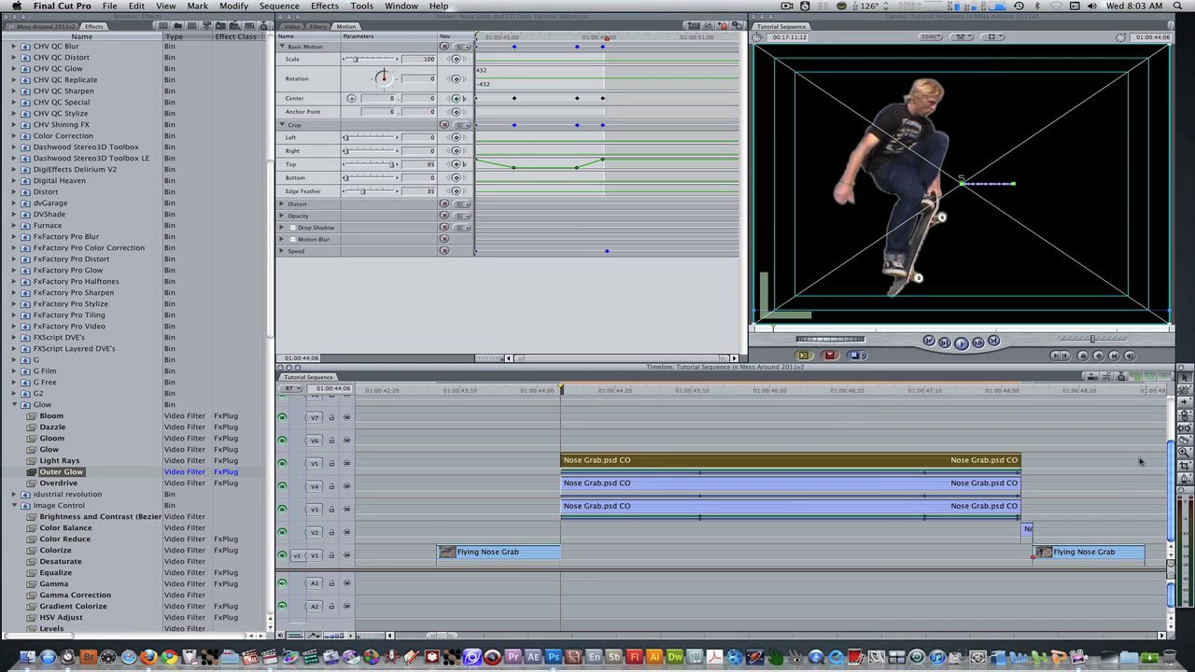
Move all three Nose Grab.psd CO clips together up three tracks, onto V6 through V8.
{"action": "left_click_drag", "start_coordinate": [1072, 462], "coordinate": [866, 513]}
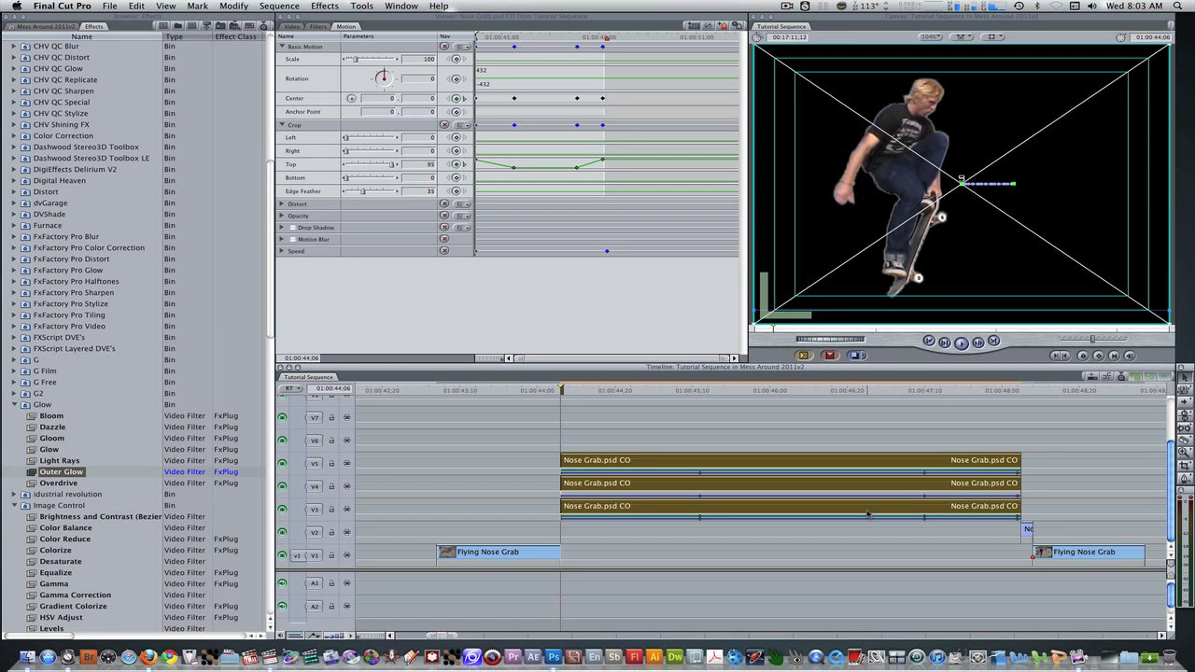
{"action": "key", "text": "alt+Up"}
{"action": "key", "text": "alt+Up"}
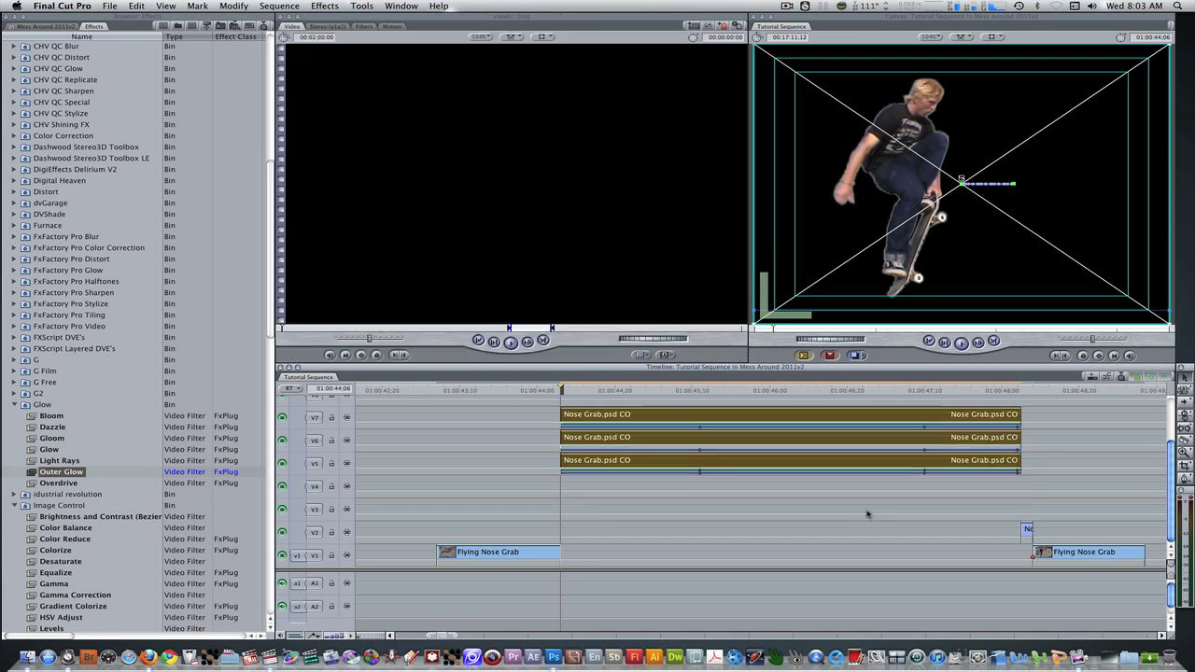
{"action": "key", "text": "alt+Up"}
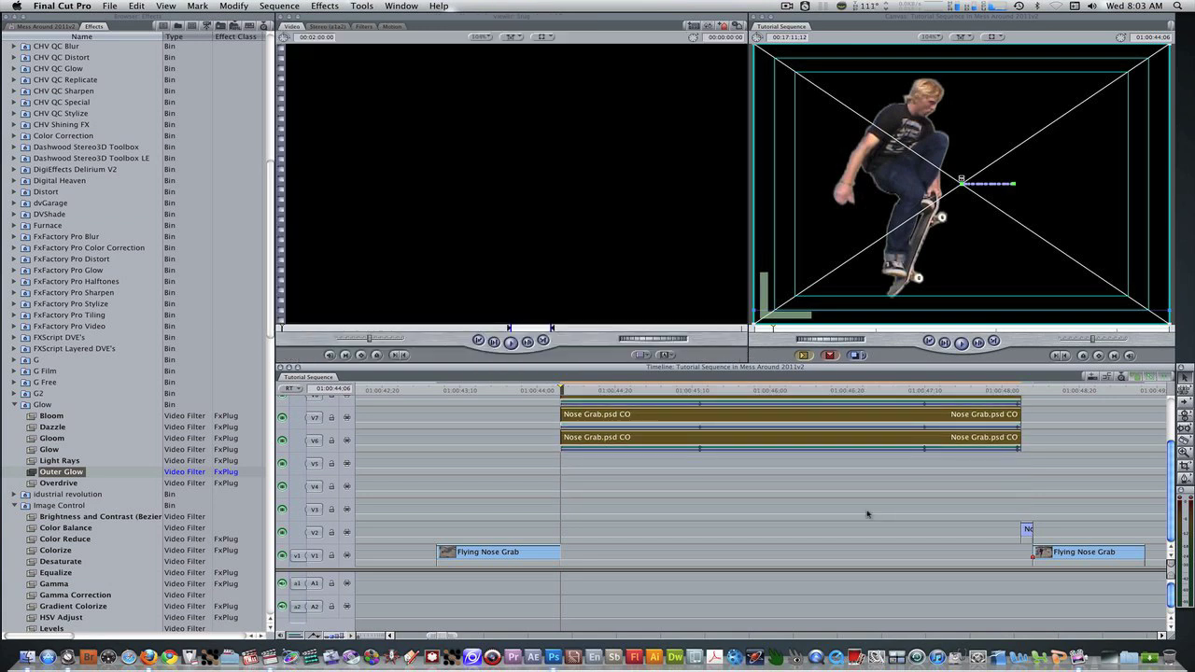
{"action": "scroll", "coordinate": [873, 495], "scroll_direction": "up", "scroll_amount": 3}
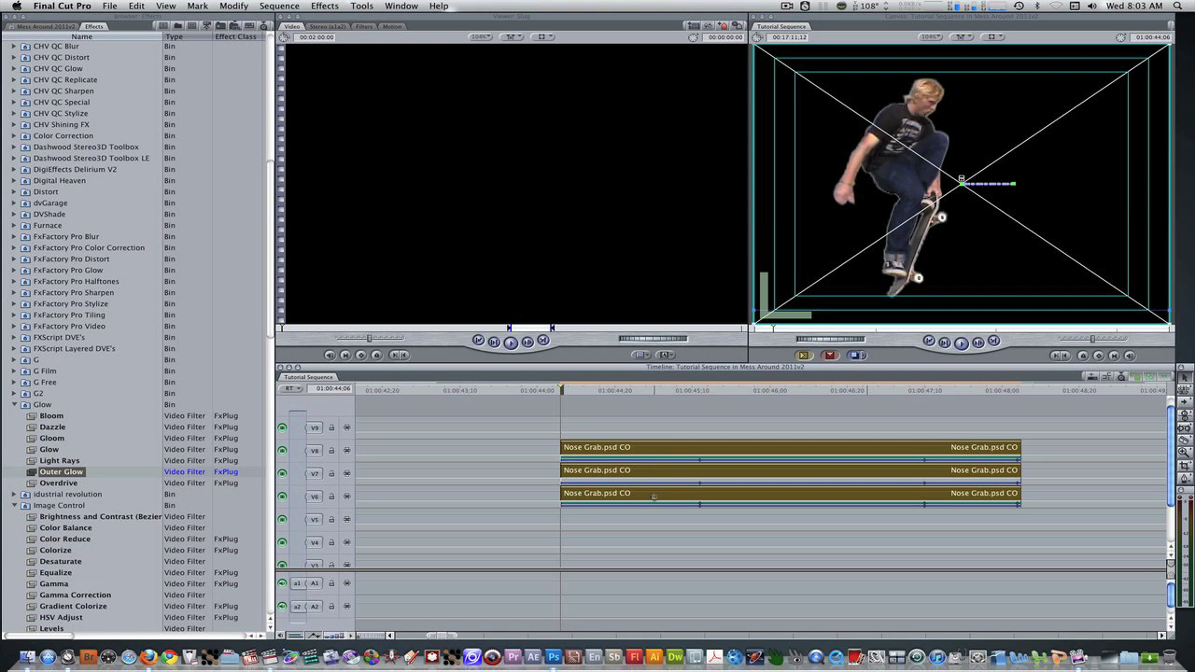
{"action": "scroll", "coordinate": [656, 497], "scroll_direction": "down", "scroll_amount": 3}
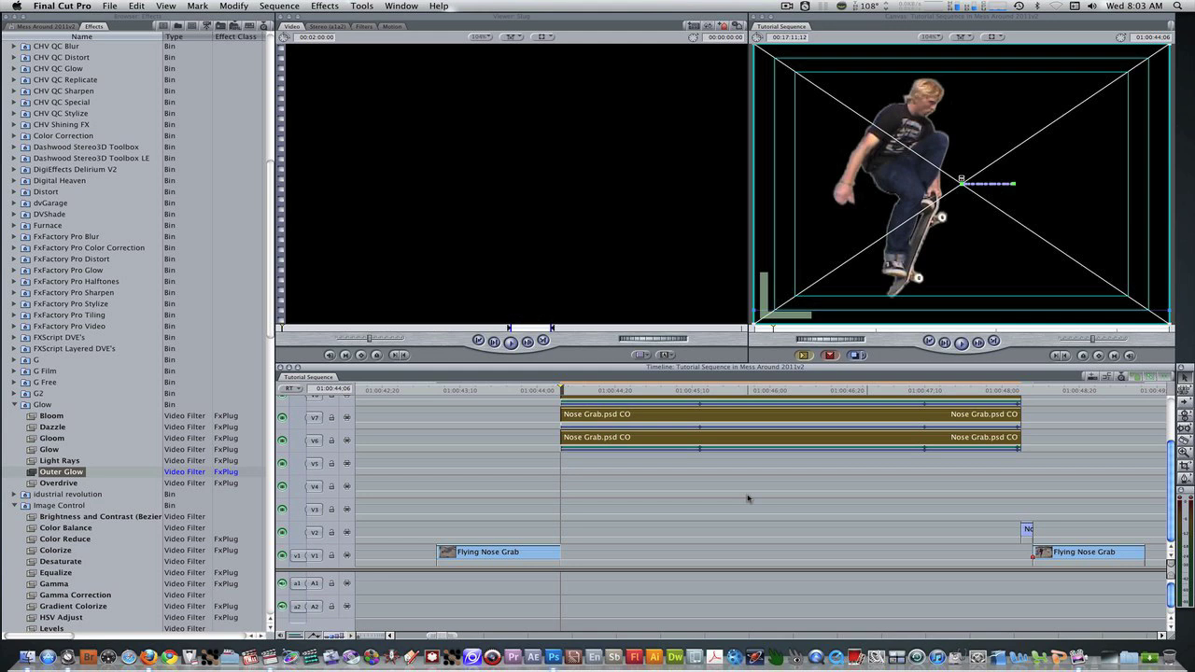
Open the 893019F.MOV background clip from the Style Framing Tutorial bin and preview it back to its In point.
{"action": "left_click", "coordinate": [49, 26]}
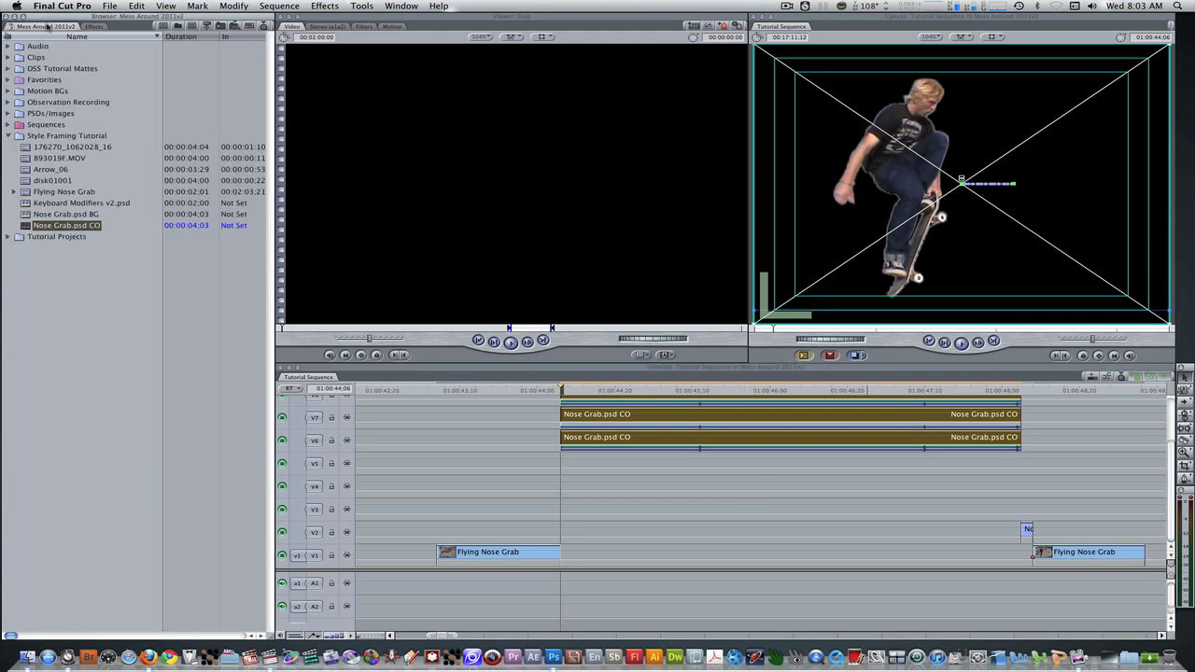
{"action": "left_click", "coordinate": [26, 161]}
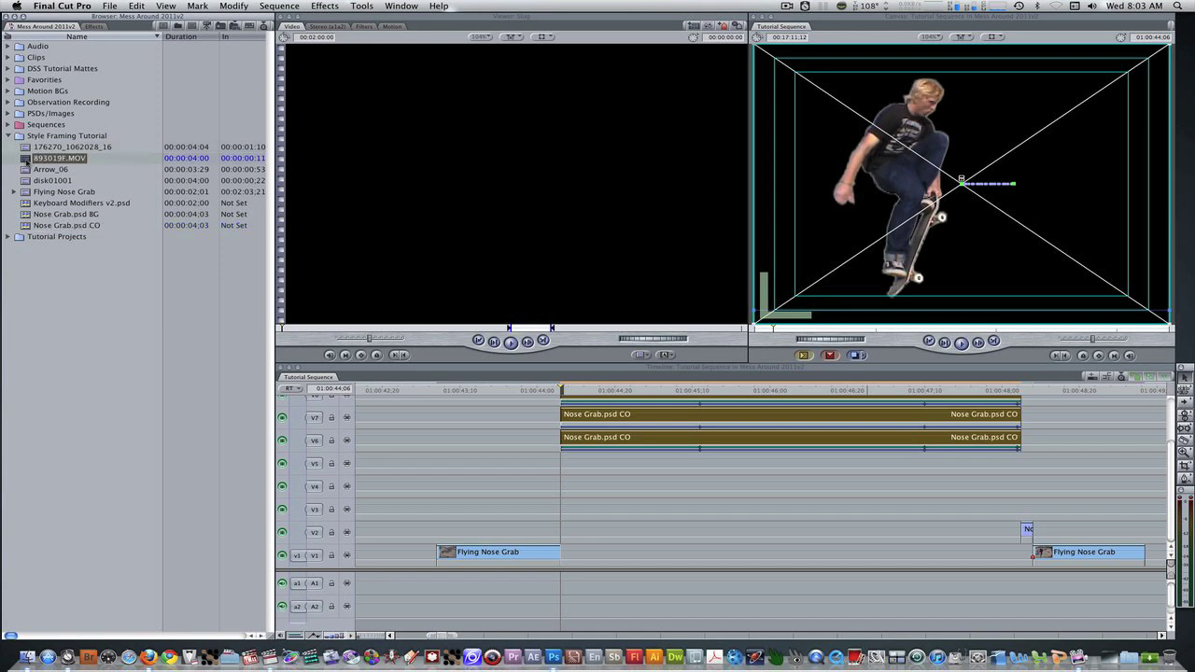
{"action": "double_click", "coordinate": [26, 160]}
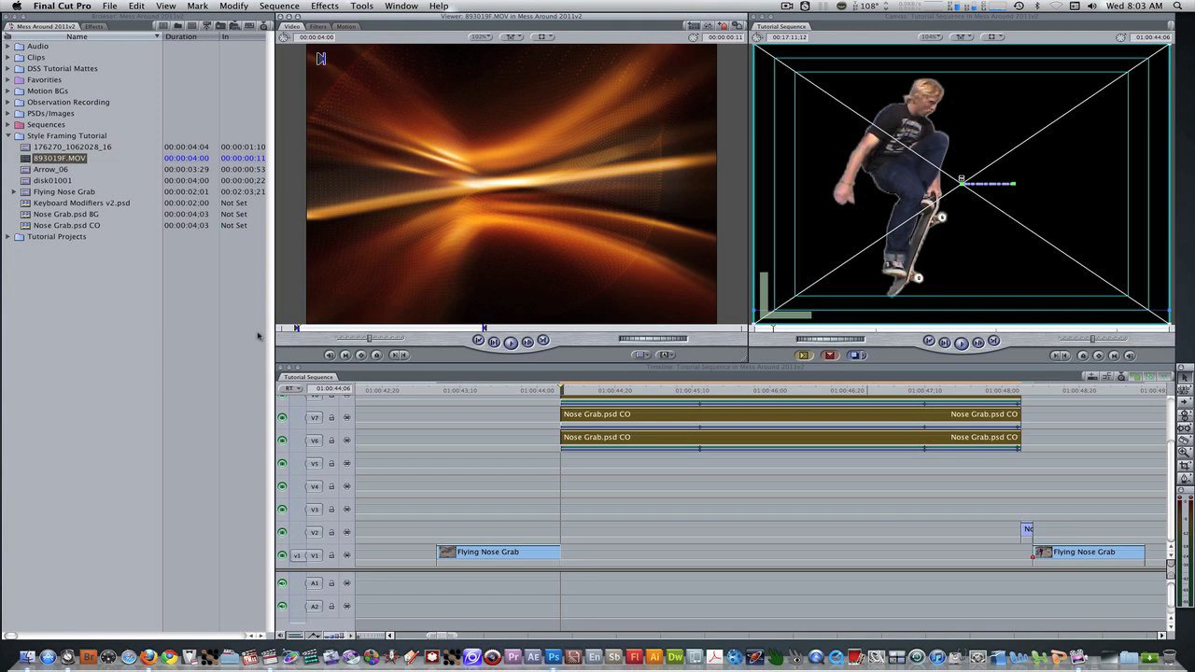
{"action": "left_click", "coordinate": [322, 329]}
{"action": "mouse_move", "coordinate": [322, 329]}
{"action": "left_mouse_down"}
{"action": "mouse_move", "coordinate": [393, 327]}
{"action": "mouse_move", "coordinate": [296, 328]}
{"action": "left_mouse_up"}
Place 893019F.MOV on V2 beneath the cutouts, trim its start to their first frame and check the composite at 01:00:45;20.
{"action": "left_click_drag", "start_coordinate": [380, 209], "coordinate": [562, 525]}
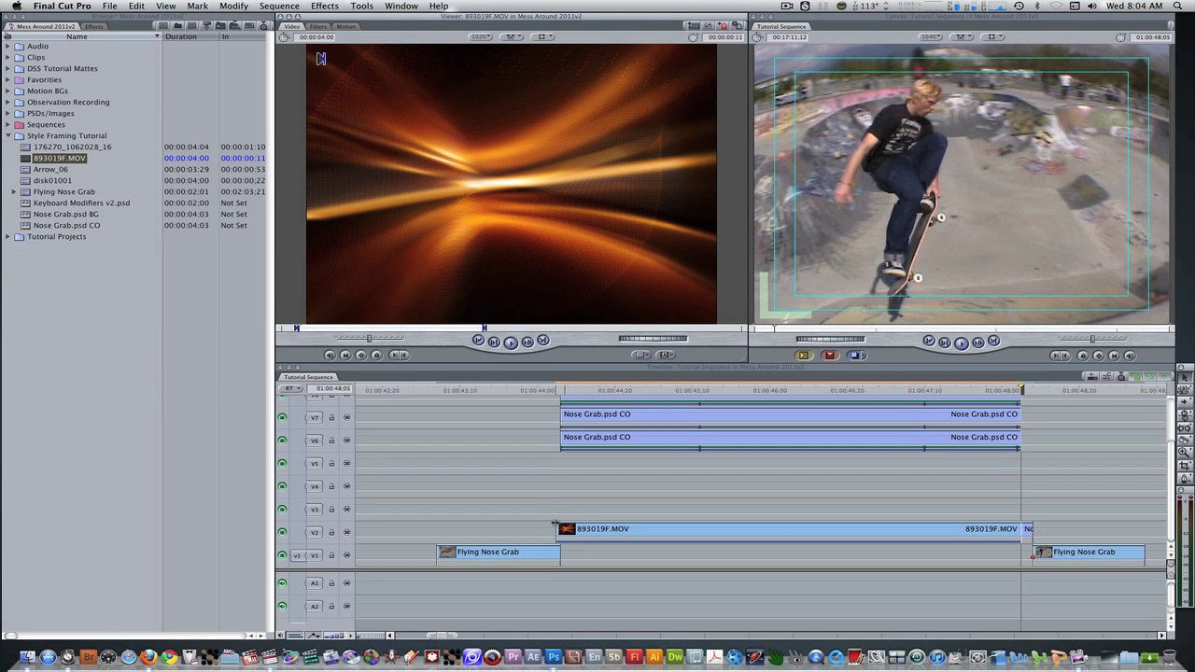
{"action": "left_click_drag", "start_coordinate": [558, 528], "coordinate": [561, 528]}
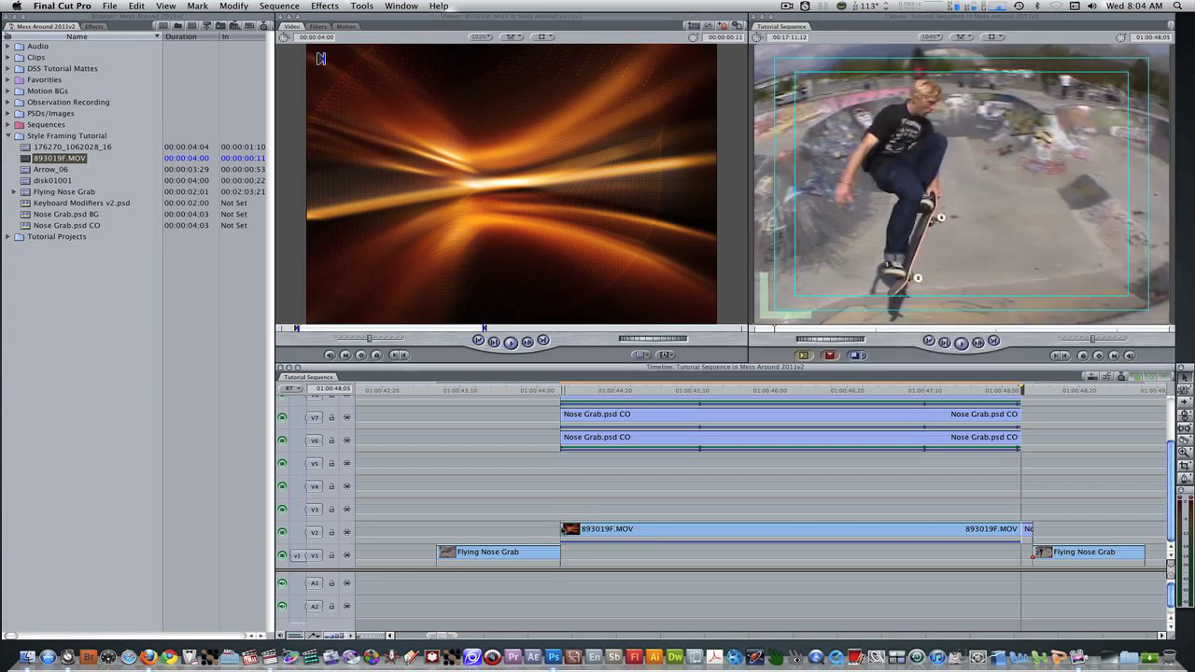
{"action": "left_click", "coordinate": [731, 495]}
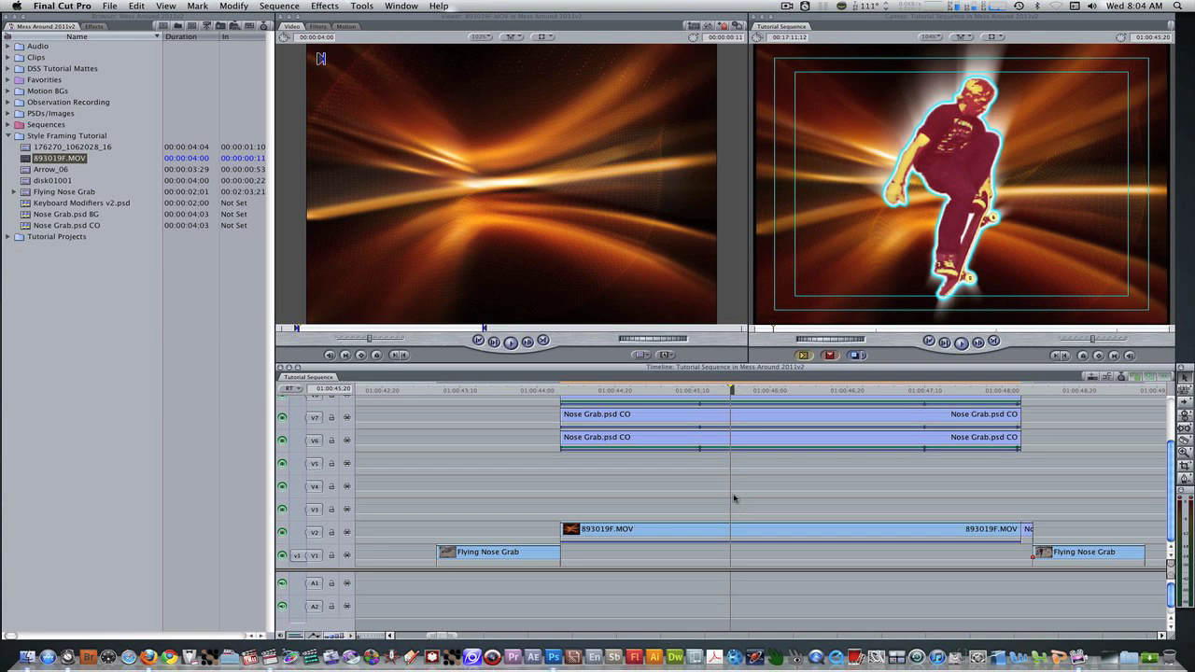
Apply the HSV Adjust filter to the 893019F.MOV clip on V2 and open its filter settings.
{"action": "left_click", "coordinate": [95, 26]}
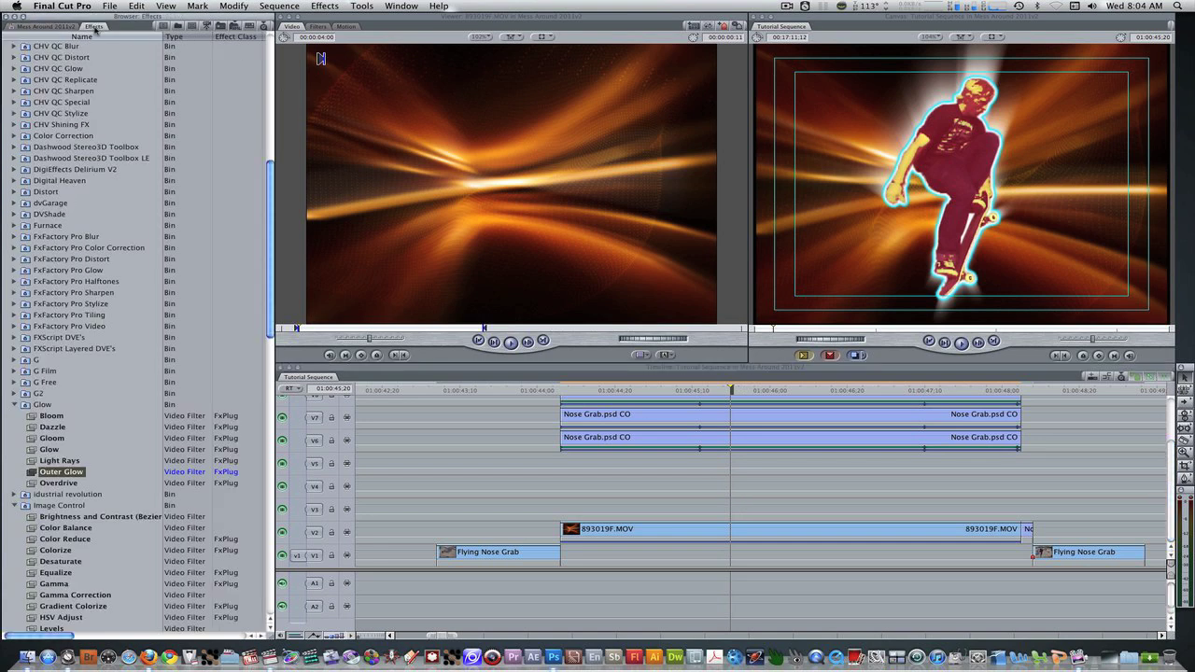
{"action": "scroll", "coordinate": [77, 415], "scroll_direction": "down", "scroll_amount": 4}
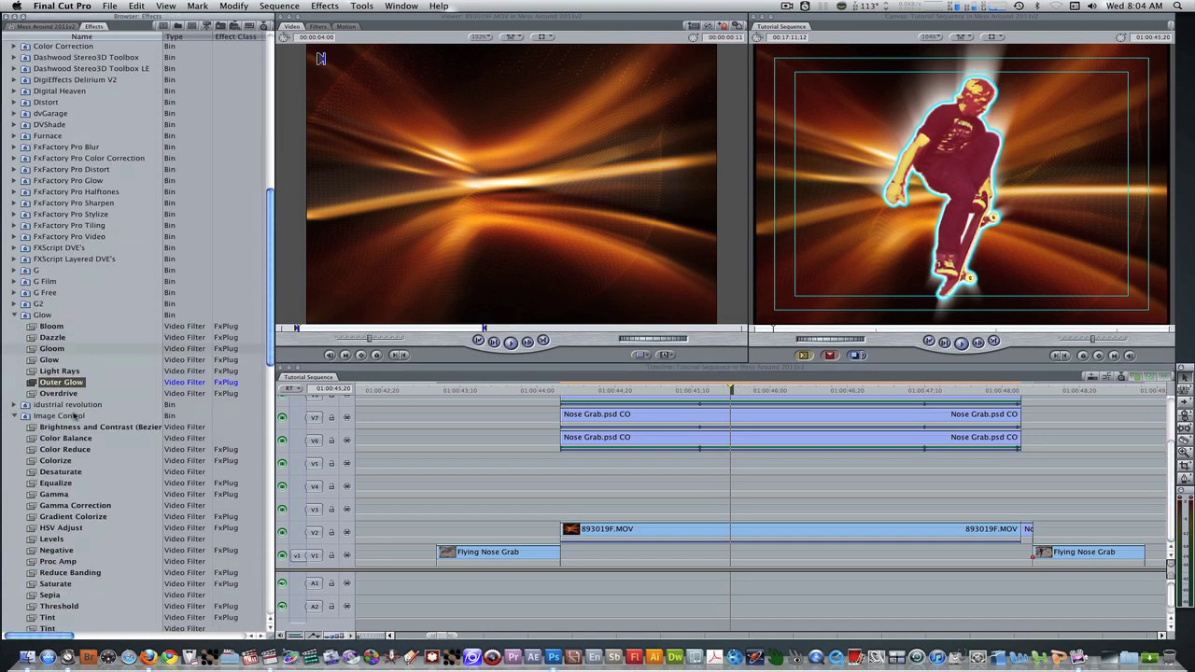
{"action": "left_click_drag", "start_coordinate": [32, 529], "coordinate": [633, 530]}
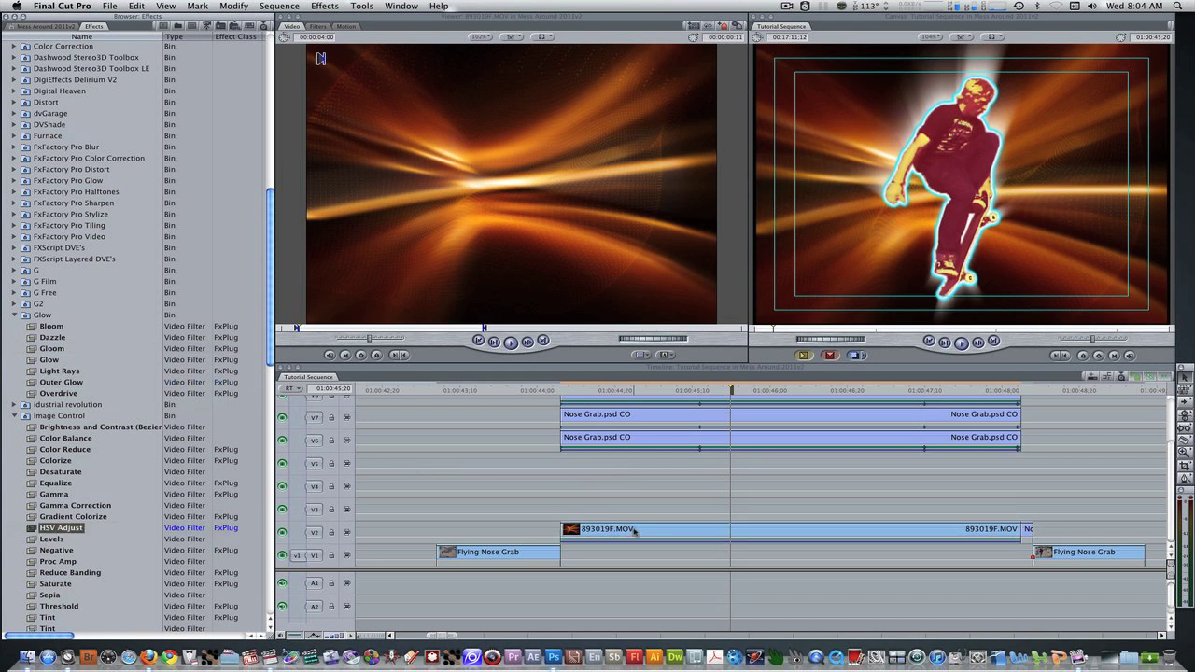
{"action": "double_click", "coordinate": [632, 530]}
{"action": "left_click", "coordinate": [321, 26]}
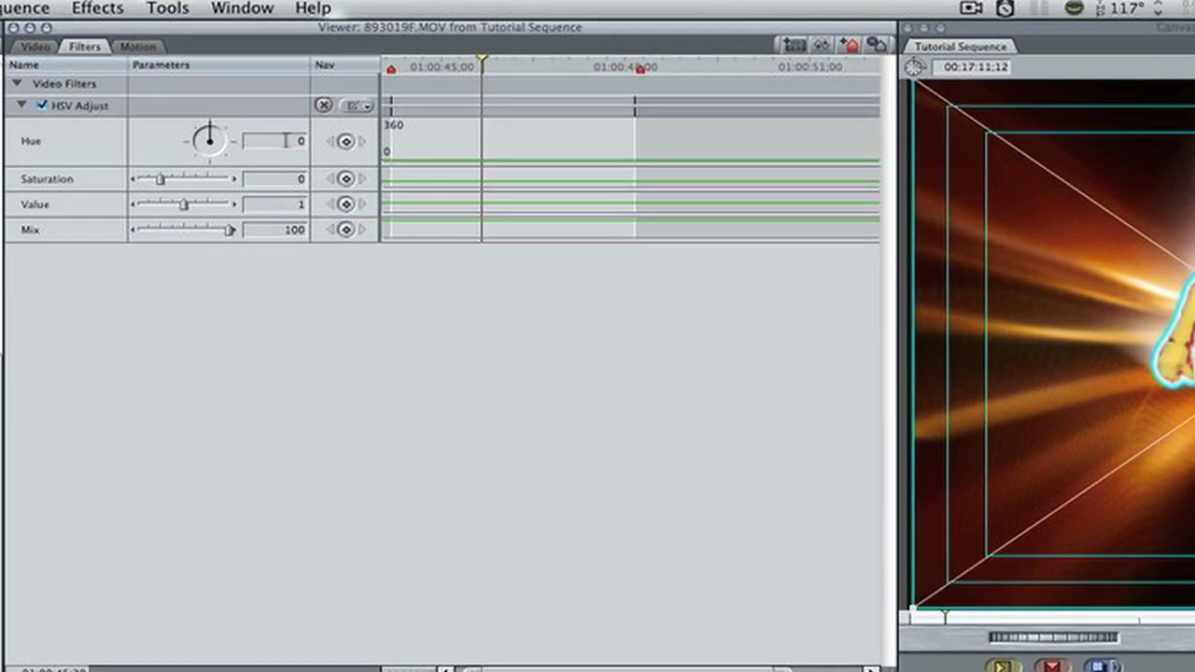
Set the HSV Adjust filter's Hue to 271 and Saturation to 1 on the 893019F.MOV clip.
{"action": "left_click", "coordinate": [285, 140]}
{"action": "type", "text": "2"}
{"action": "key", "text": "Return"}
{"action": "type", "text": "71"}
{"action": "key", "text": "Return"}
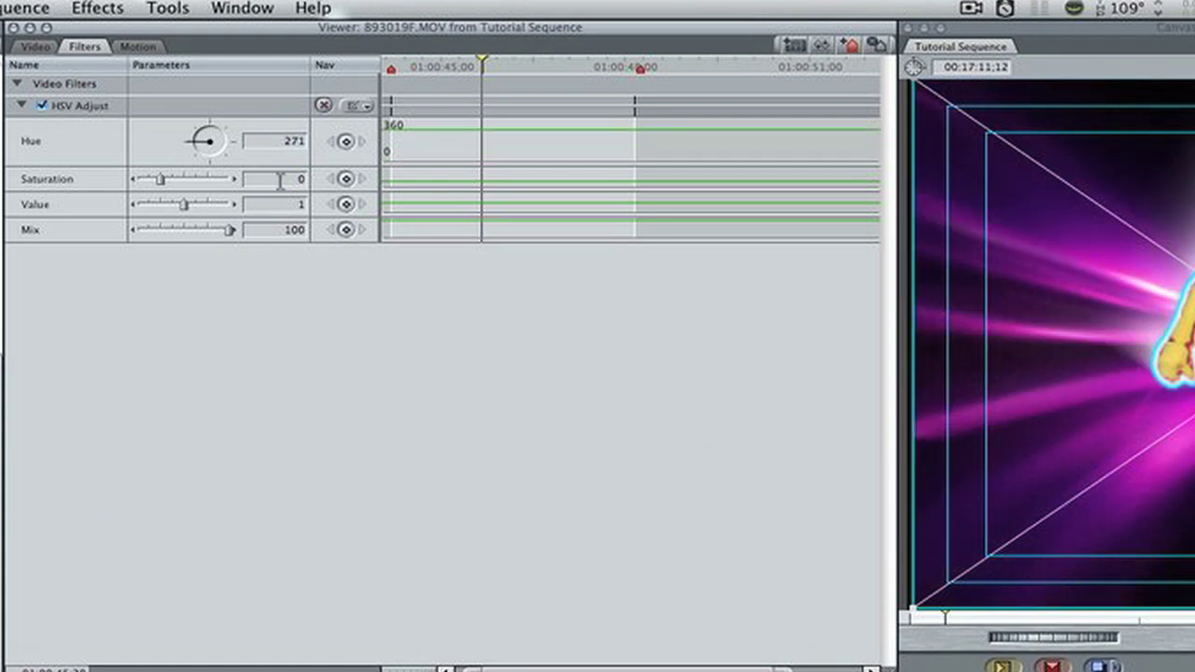
{"action": "left_click", "coordinate": [279, 180]}
{"action": "type", "text": "1"}
{"action": "key", "text": "Return"}
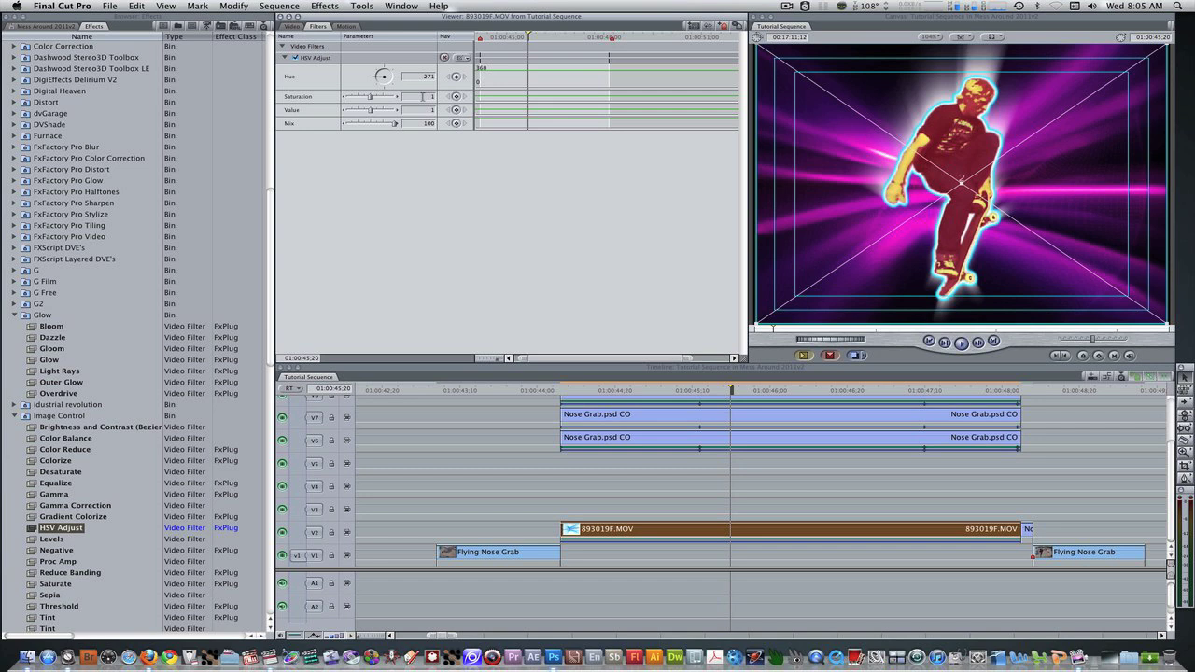
Open the disk01001 clip from the Style Framing Tutorial bin and preview its motion.
{"action": "left_click", "coordinate": [39, 27]}
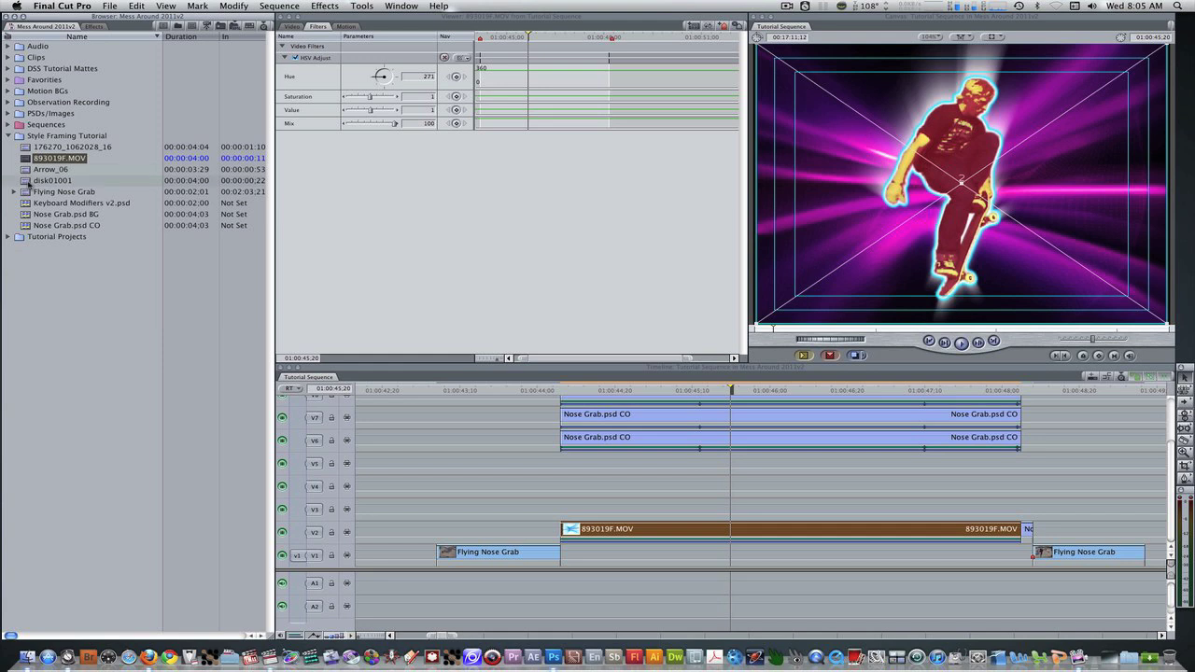
{"action": "left_click_drag", "start_coordinate": [28, 182], "coordinate": [421, 290]}
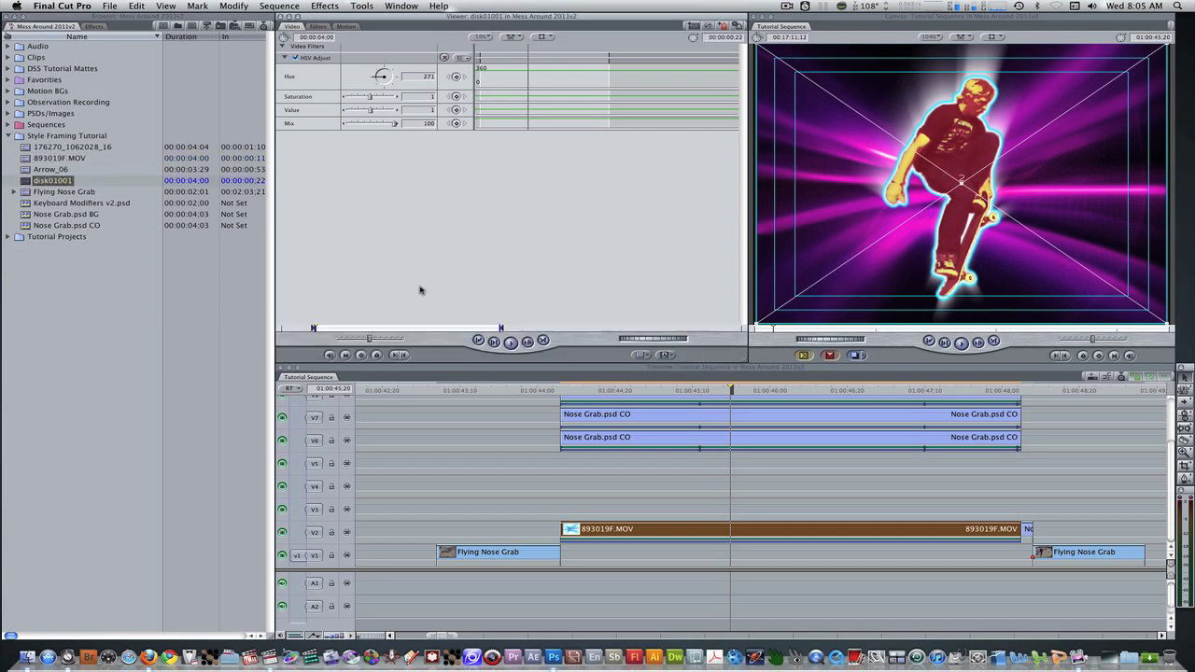
{"action": "key", "text": "space"}
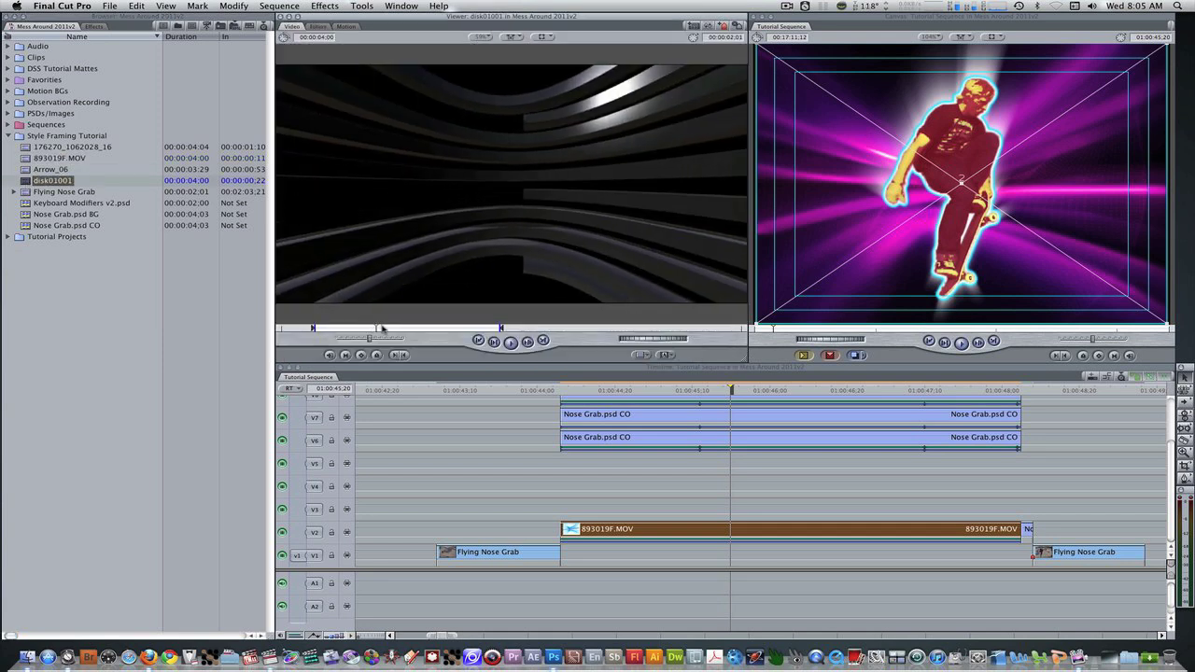
{"action": "left_click_drag", "start_coordinate": [437, 327], "coordinate": [500, 327]}
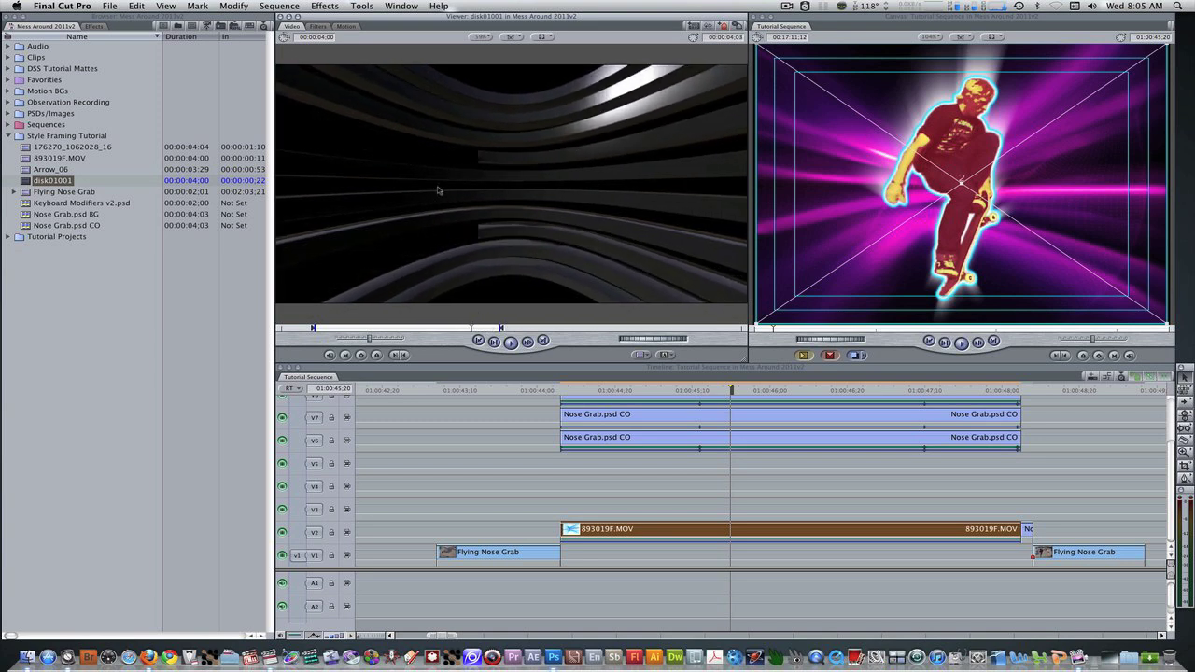
Place disk01001 on V3 above 893019F.MOV, trim its end to match the cutouts and check the composite at 01:00:46;21.
{"action": "left_click_drag", "start_coordinate": [566, 310], "coordinate": [562, 504]}
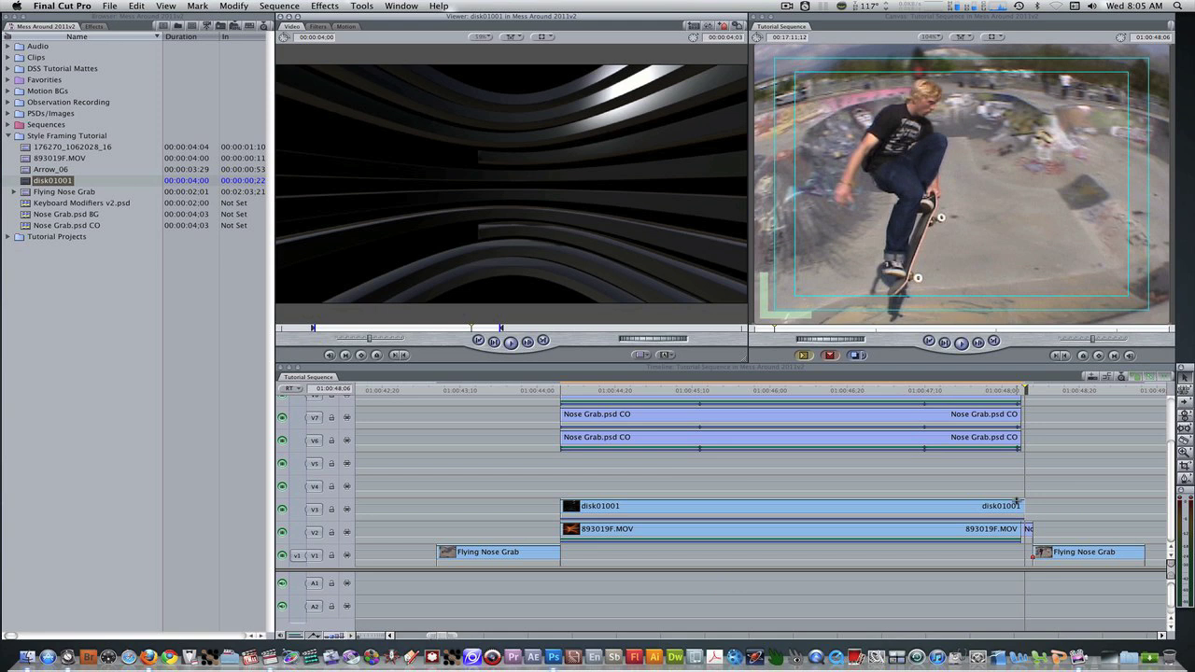
{"action": "left_click_drag", "start_coordinate": [1025, 505], "coordinate": [1022, 505]}
{"action": "left_click", "coordinate": [850, 393]}
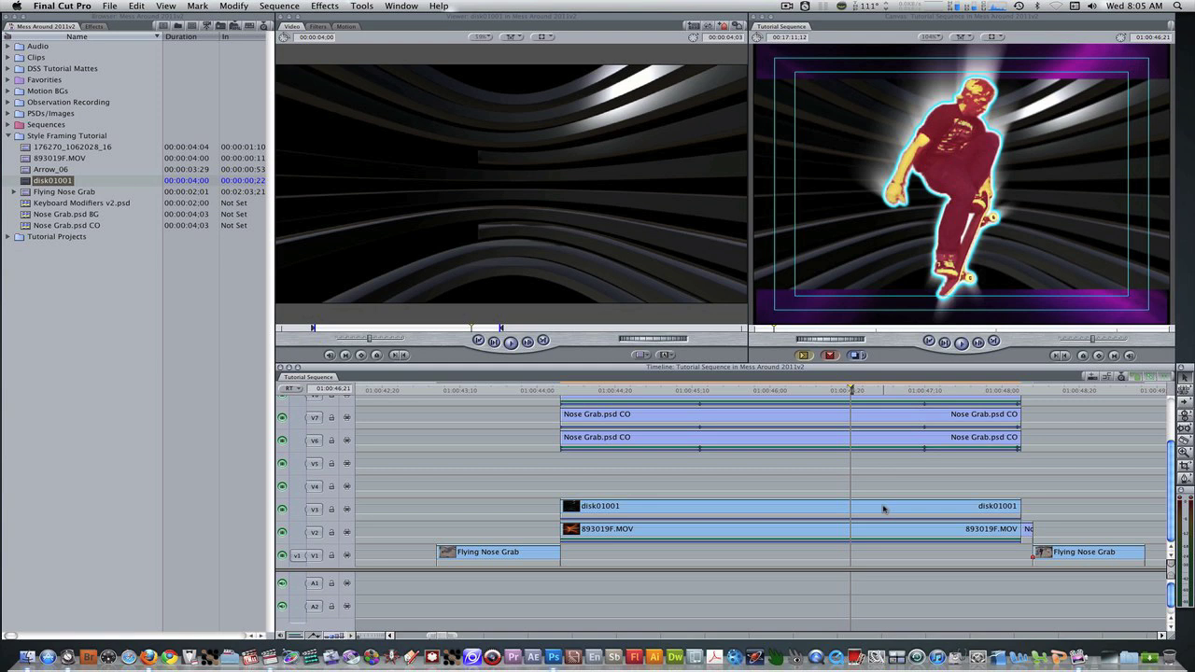
Scale up the disk01001 clip on V3 until it covers the whole frame.
{"action": "key", "text": "super+2"}
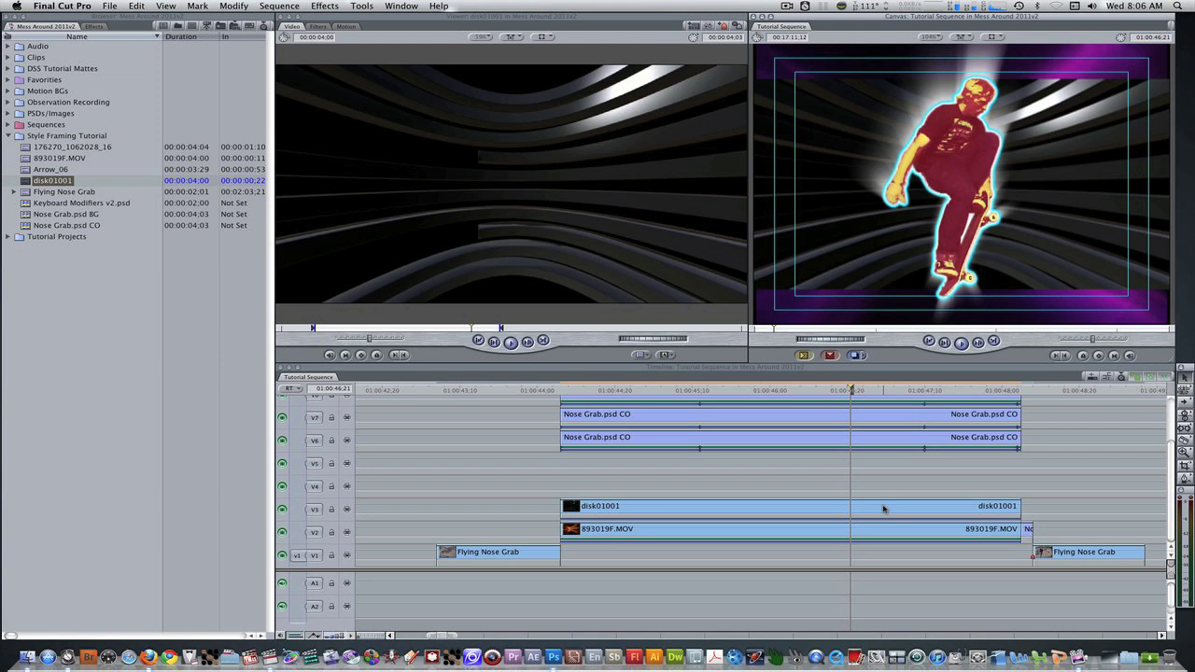
{"action": "key", "text": "super+minus"}
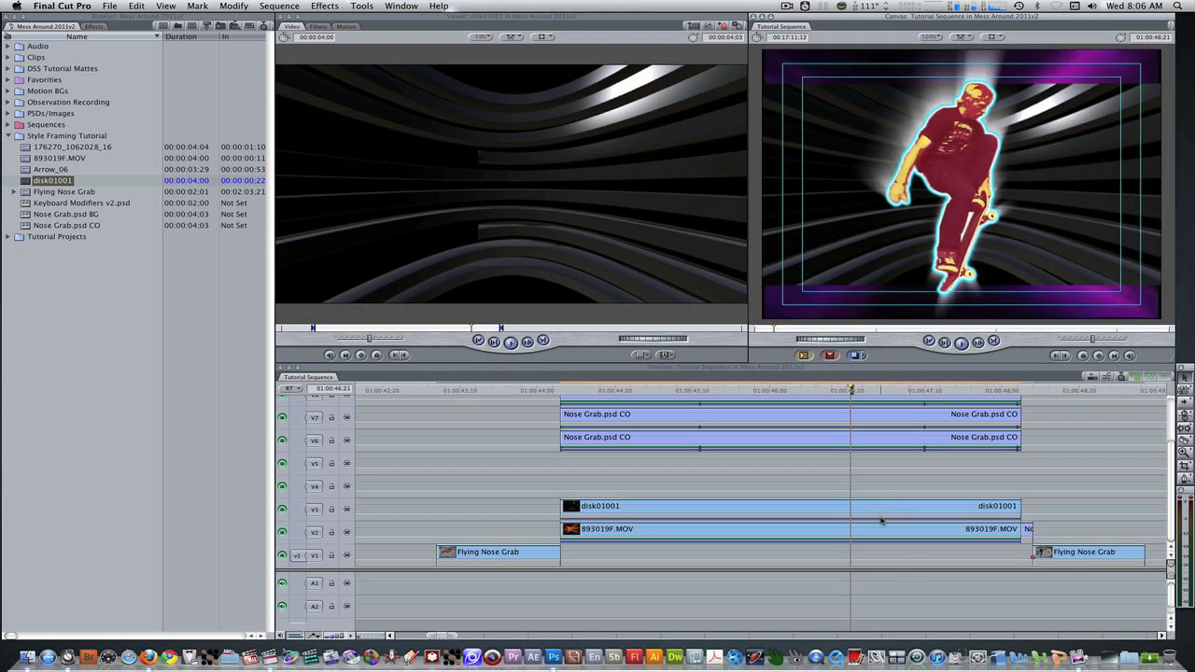
{"action": "left_click", "coordinate": [879, 513]}
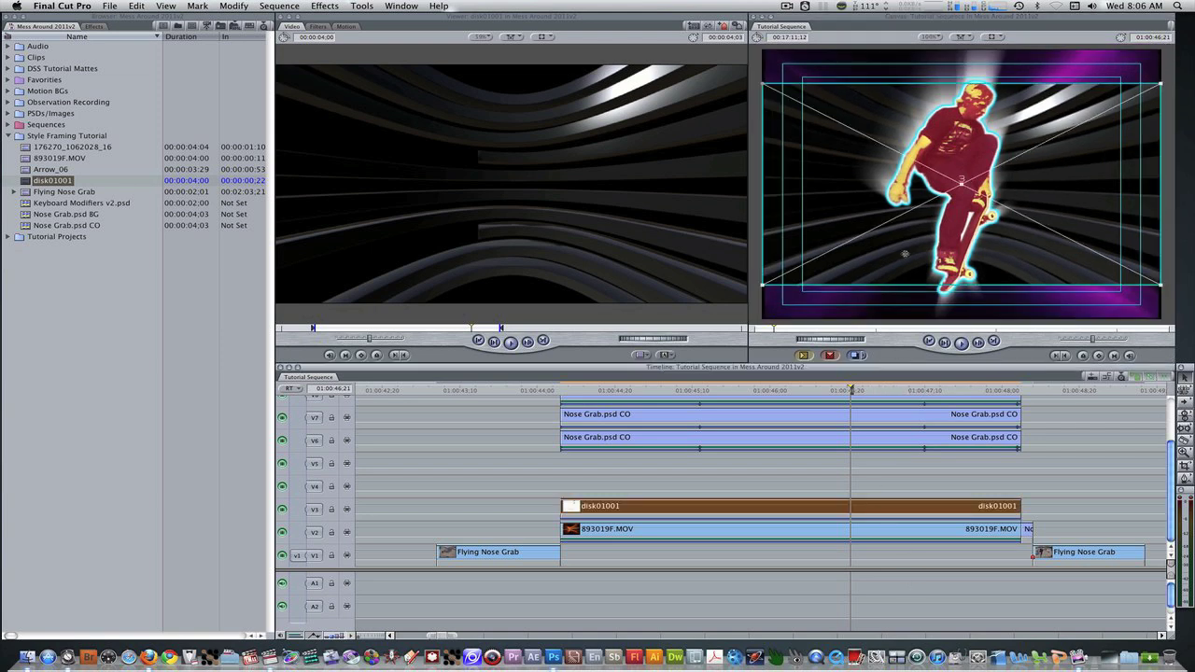
{"action": "left_click_drag", "start_coordinate": [763, 82], "coordinate": [742, 47]}
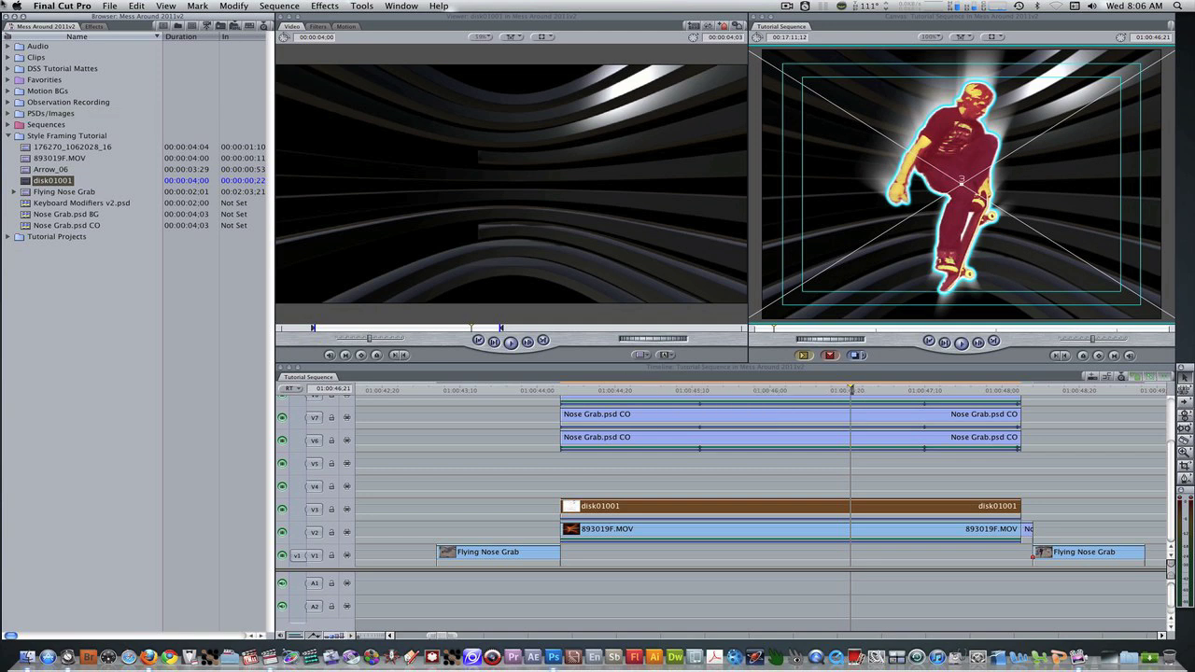
Apply the Color Key filter from the Key category to disk01001 on V3 and open its filter settings.
{"action": "left_click", "coordinate": [86, 26]}
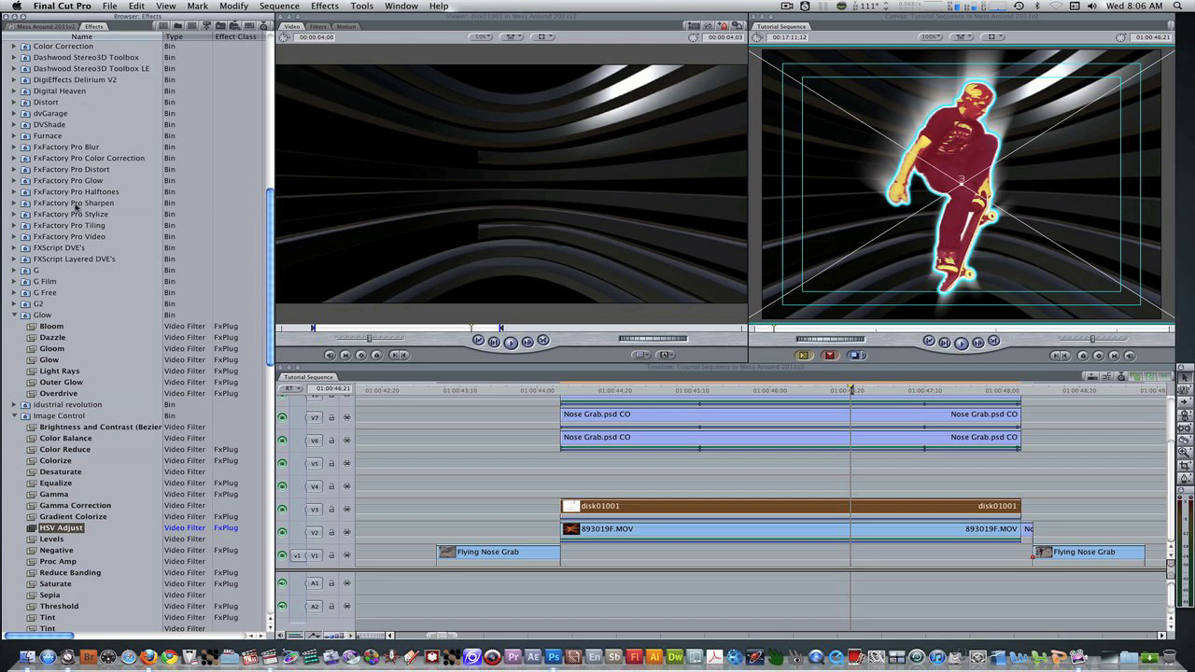
{"action": "scroll", "coordinate": [74, 252], "scroll_direction": "down", "scroll_amount": 9}
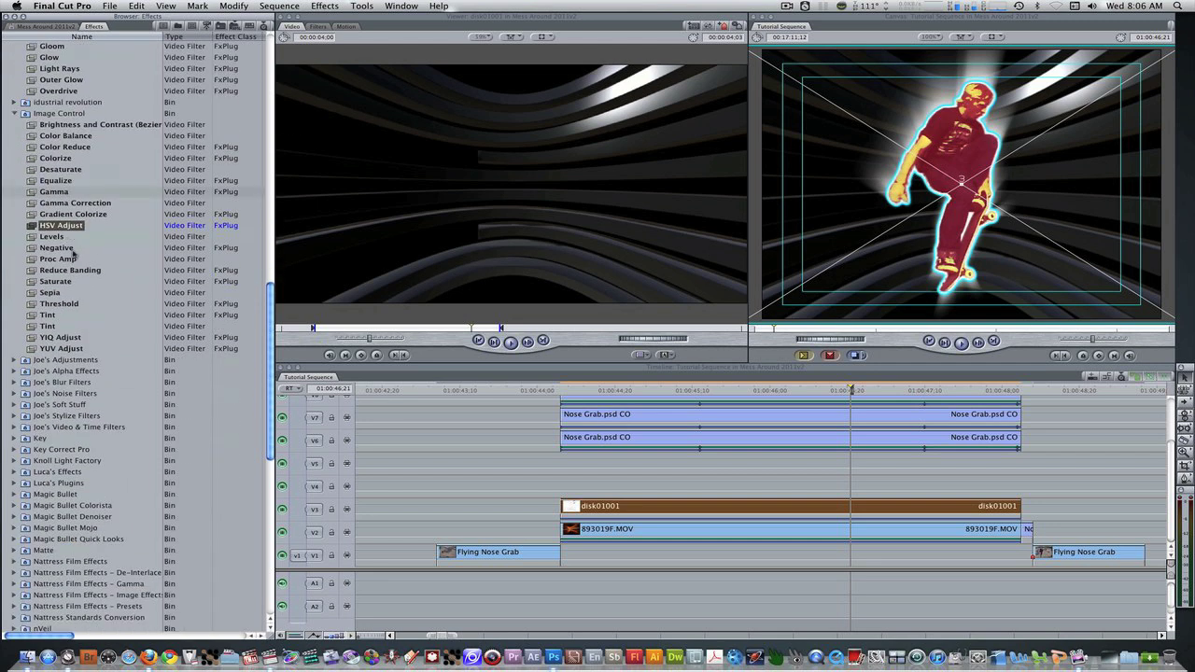
{"action": "left_click", "coordinate": [14, 438]}
{"action": "left_click_drag", "start_coordinate": [58, 471], "coordinate": [636, 501]}
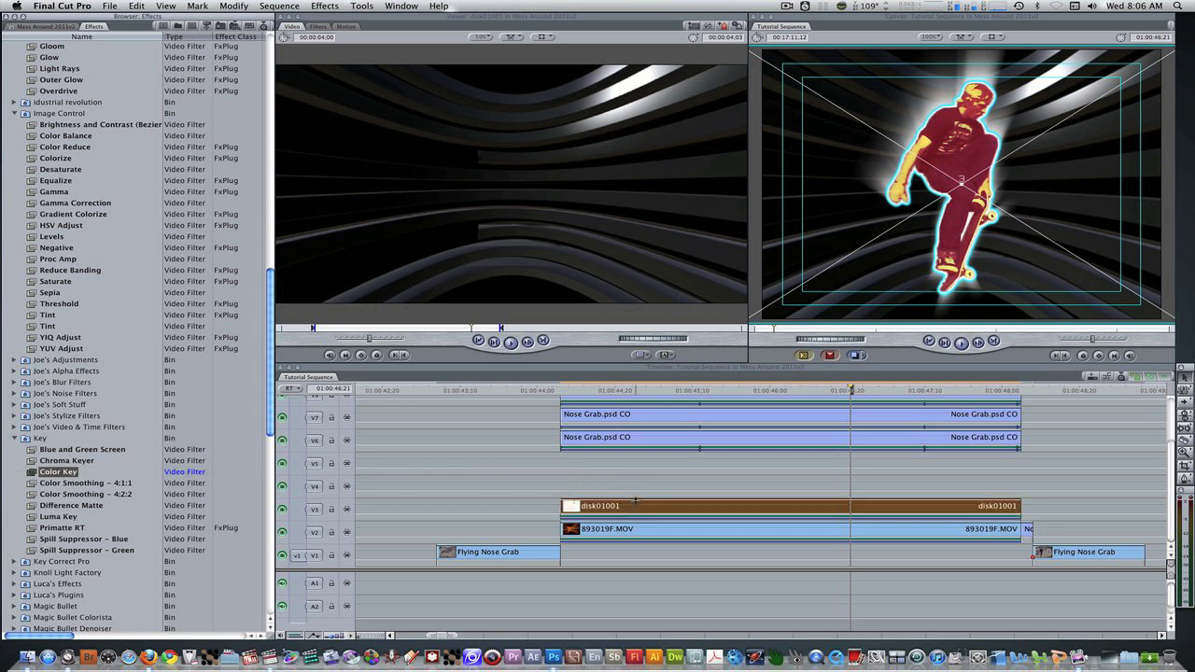
{"action": "double_click", "coordinate": [637, 508]}
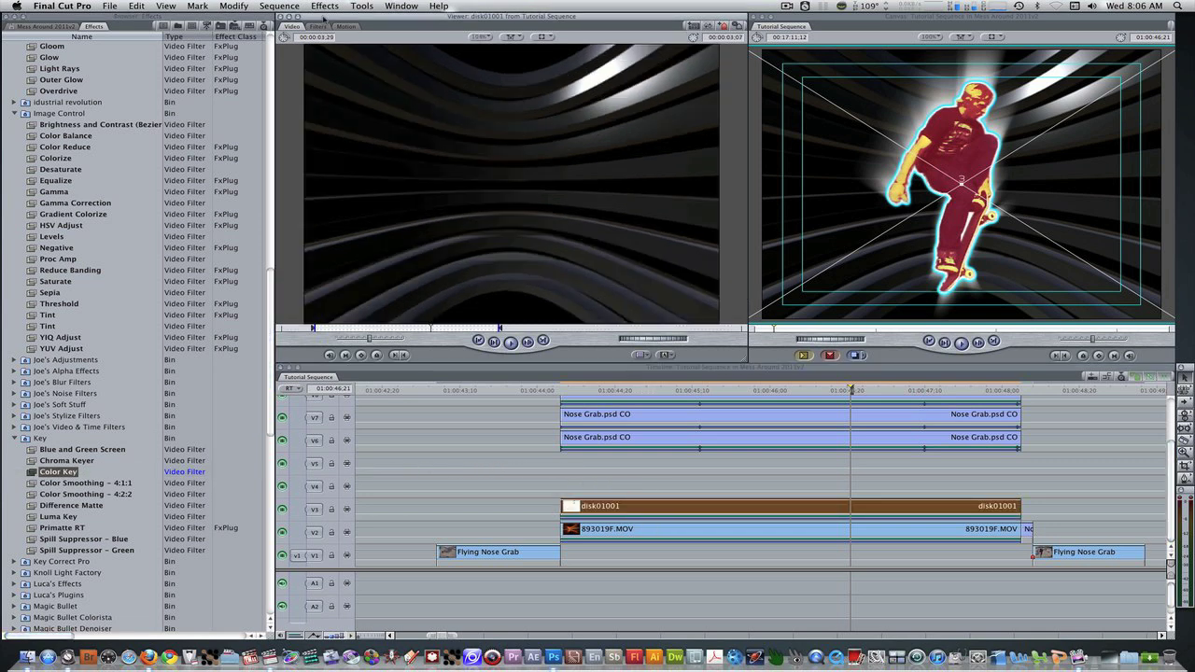
{"action": "left_click", "coordinate": [320, 27]}
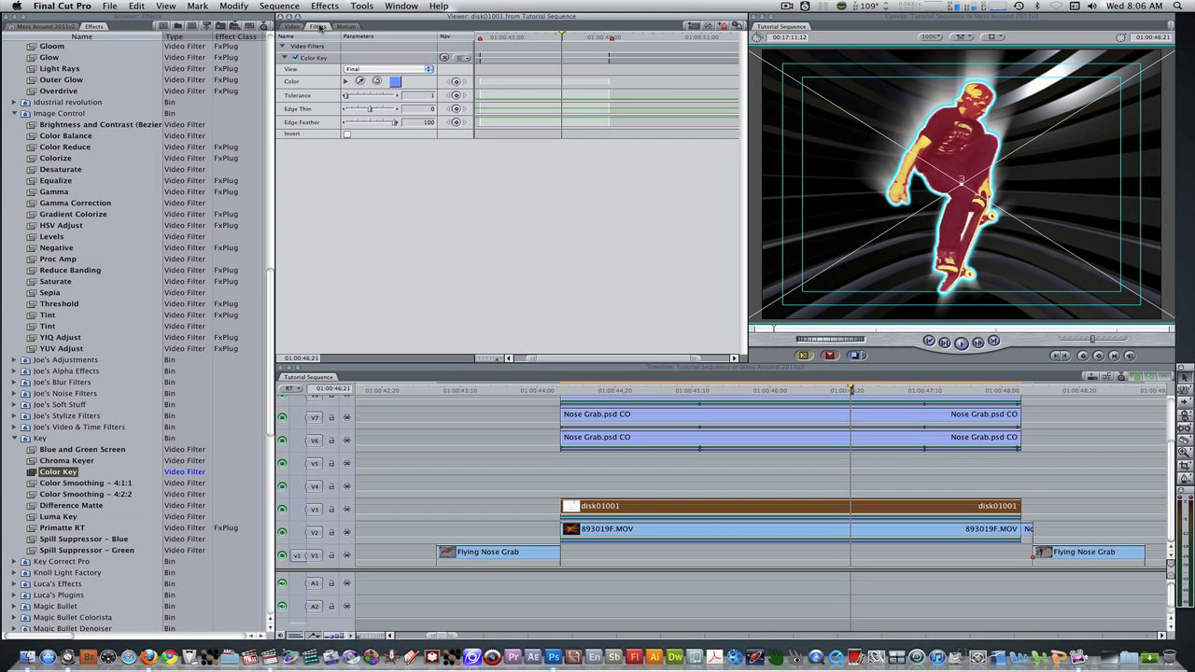
Key out the black areas of disk01001, set the Color Key Tolerance to 6 and check the composite at 01:00:45;22.
{"action": "left_click", "coordinate": [360, 81]}
{"action": "left_click", "coordinate": [792, 221]}
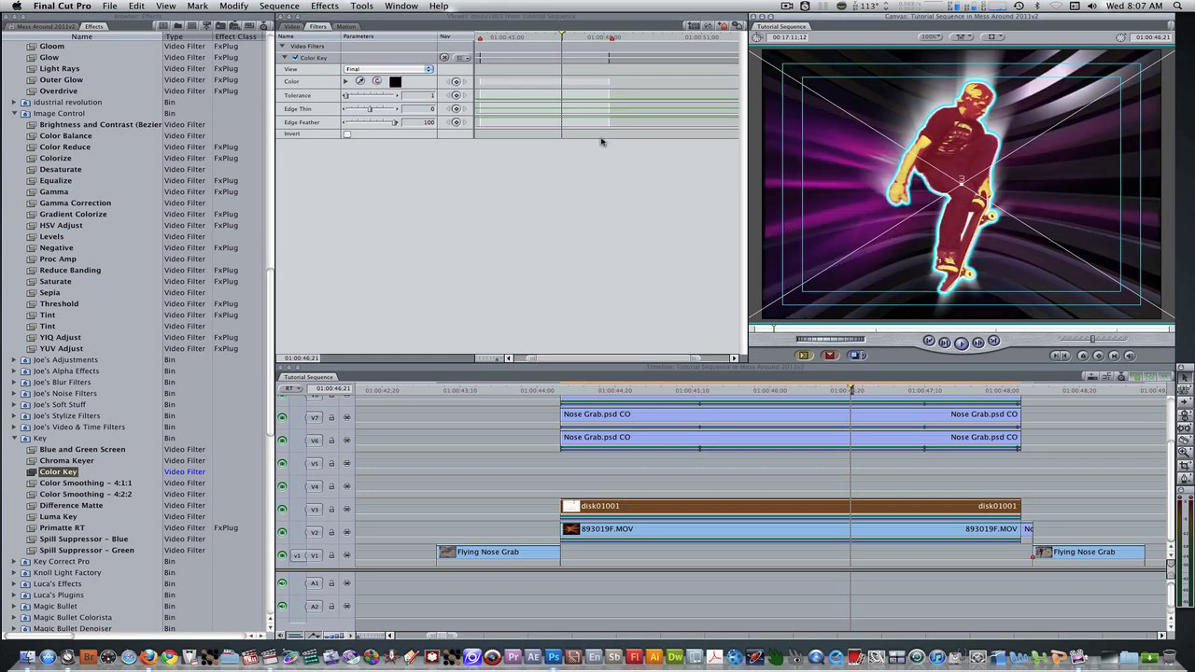
{"action": "left_click", "coordinate": [430, 96]}
{"action": "type", "text": "6"}
{"action": "key", "text": "Return"}
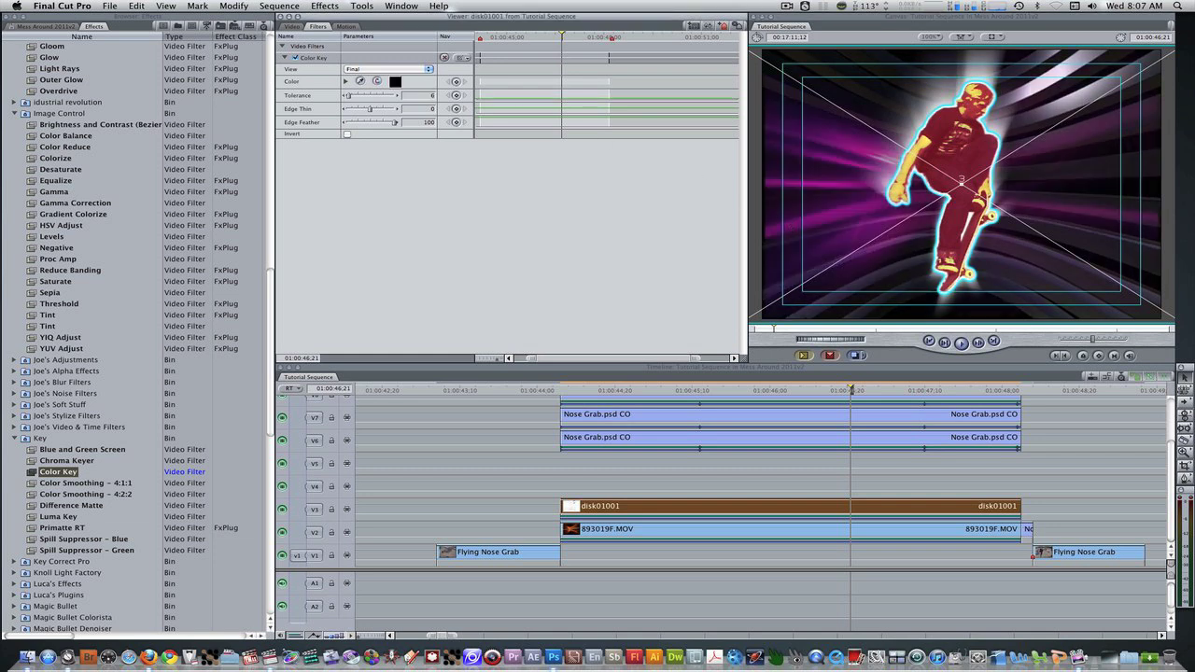
{"action": "left_click", "coordinate": [735, 390]}
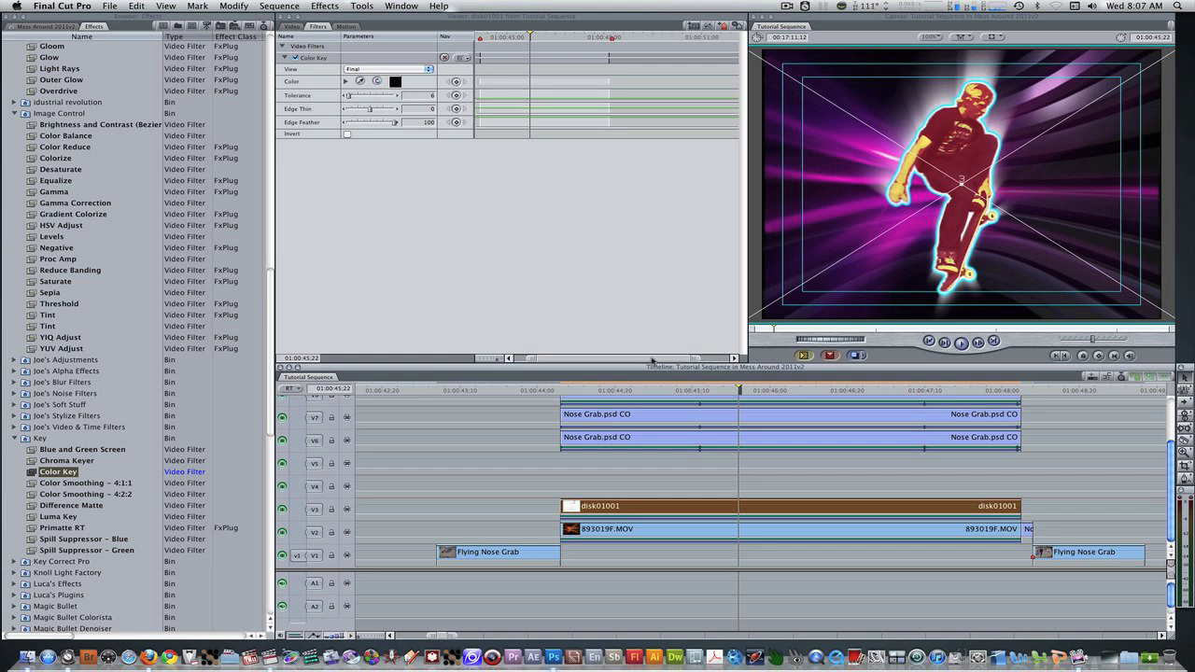
Preview Arrow_06 and place it on V4 above disk01001, extending its end to match the clips below.
{"action": "left_click", "coordinate": [46, 25]}
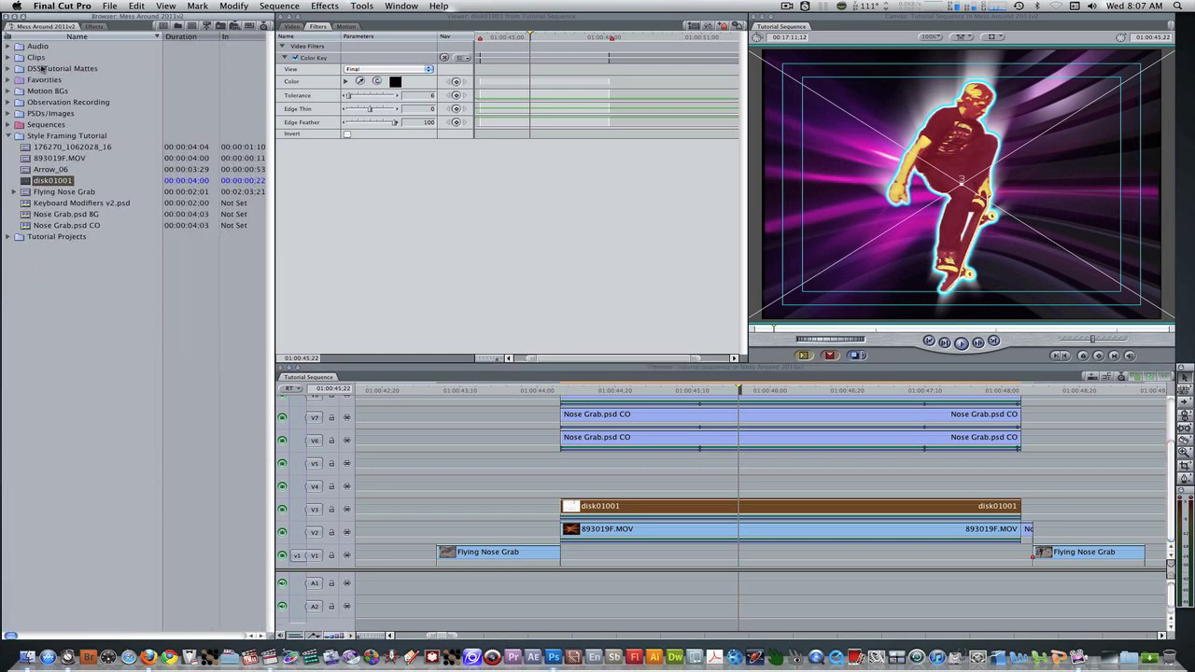
{"action": "left_click", "coordinate": [28, 169]}
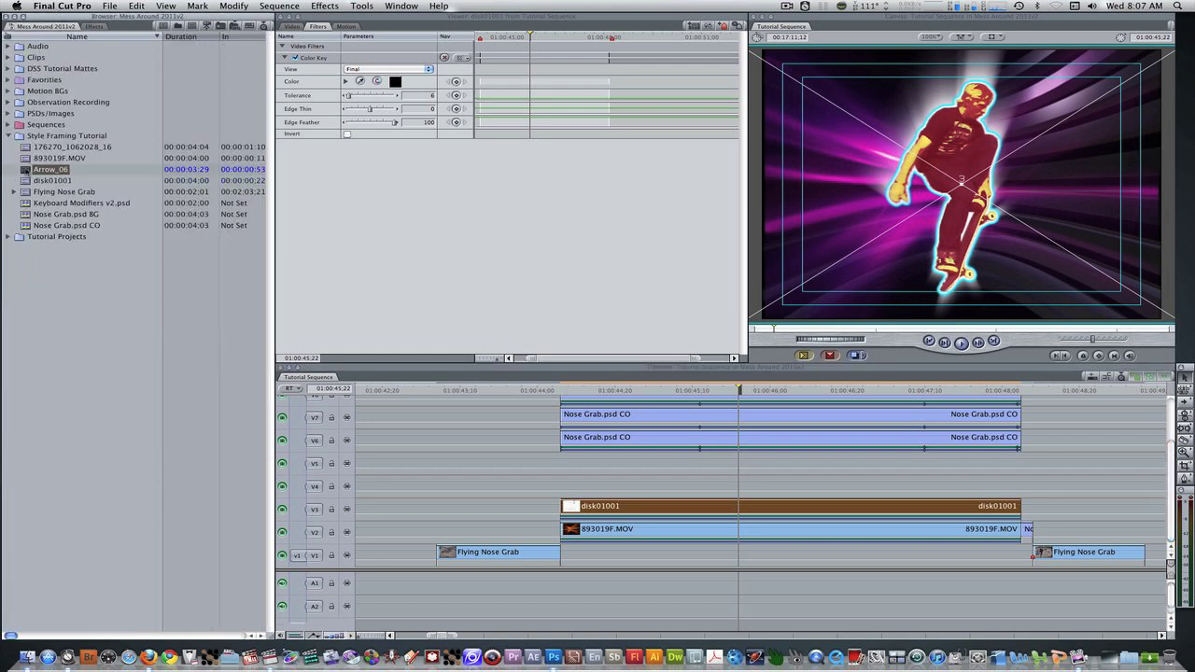
{"action": "double_click", "coordinate": [38, 169]}
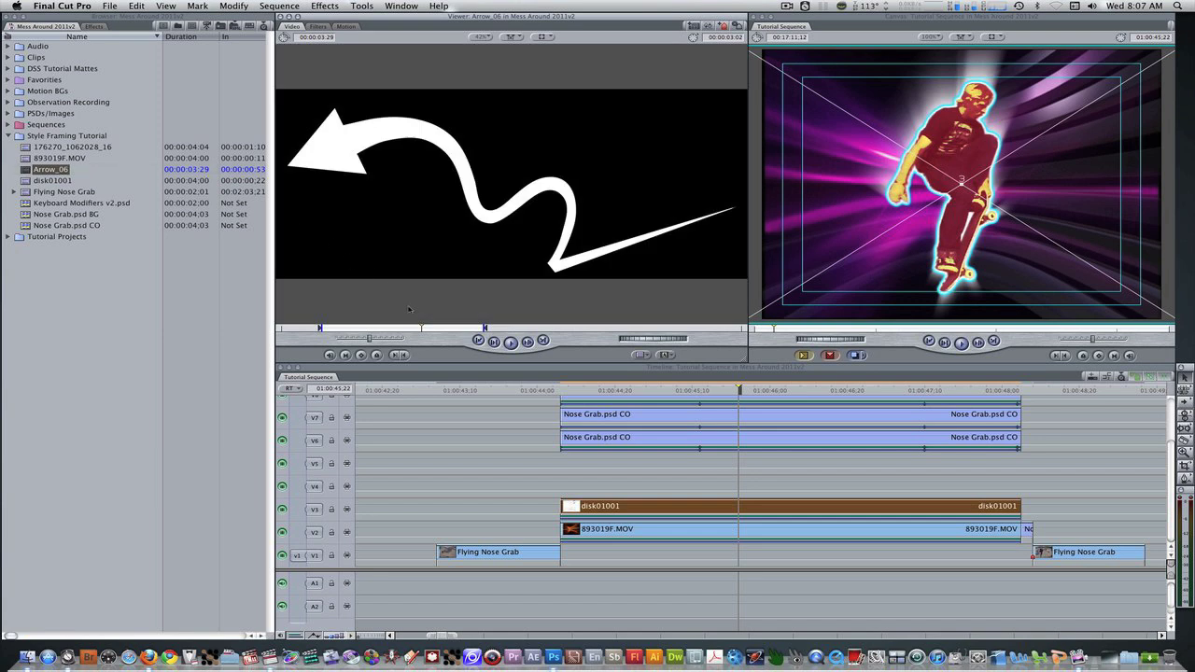
{"action": "mouse_move", "coordinate": [418, 329]}
{"action": "left_mouse_down"}
{"action": "mouse_move", "coordinate": [345, 329]}
{"action": "mouse_move", "coordinate": [378, 328]}
{"action": "left_mouse_up"}
{"action": "mouse_move", "coordinate": [426, 218]}
{"action": "left_mouse_down"}
{"action": "mouse_move", "coordinate": [616, 464]}
{"action": "mouse_move", "coordinate": [569, 484]}
{"action": "left_mouse_up"}
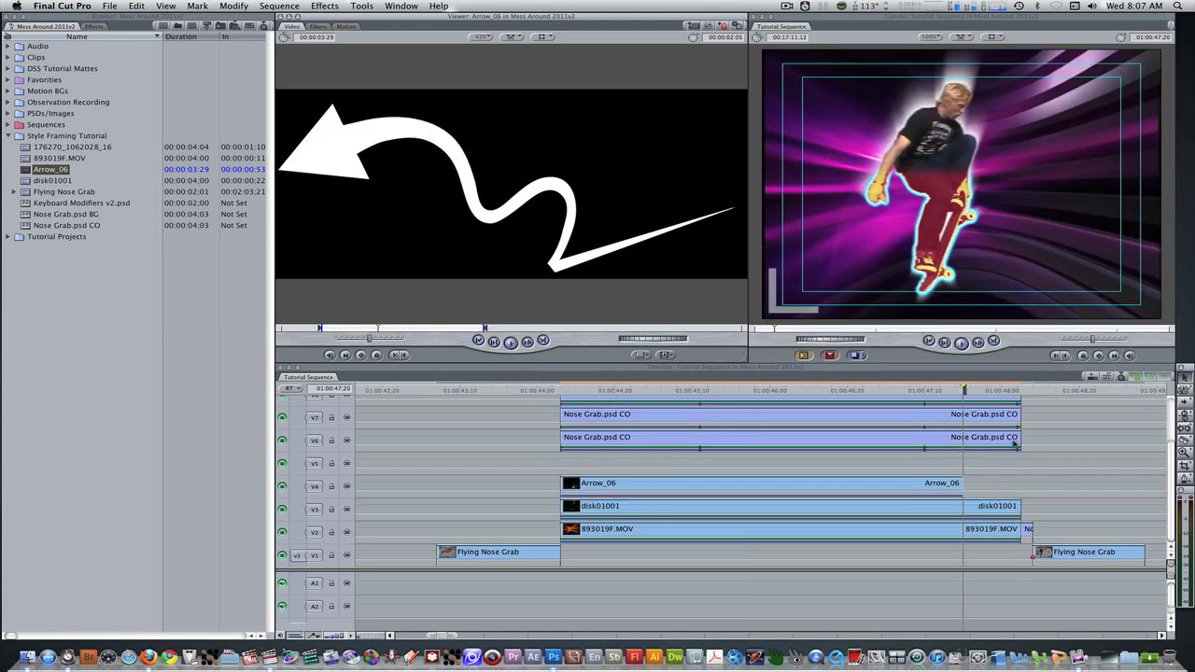
{"action": "left_click_drag", "start_coordinate": [962, 482], "coordinate": [1019, 482]}
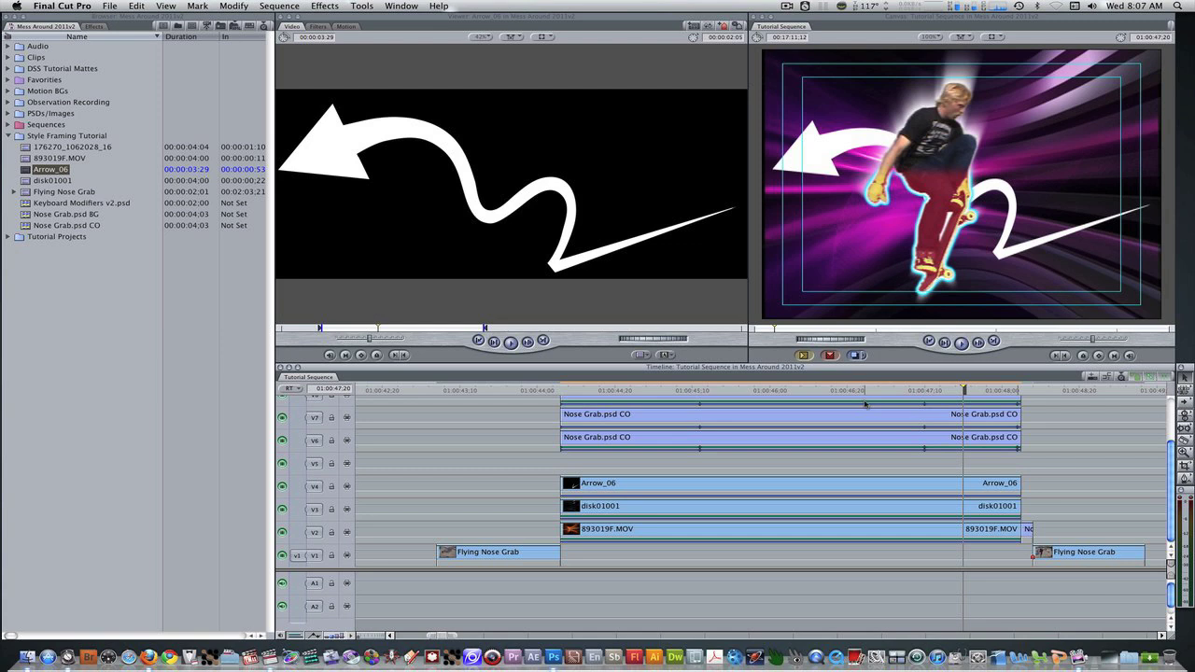
Reposition Arrow_06 and rotate it about -34° so its head points at the skater, and open the clip's Motion settings.
{"action": "left_click", "coordinate": [714, 486]}
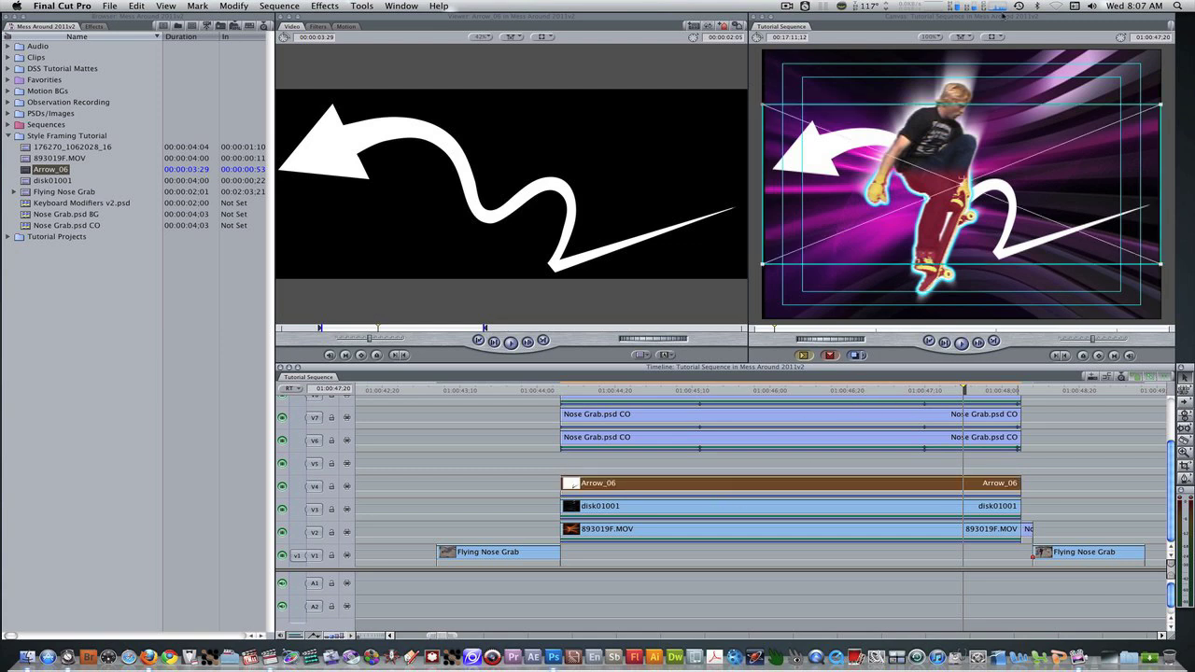
{"action": "left_click", "coordinate": [1035, 122]}
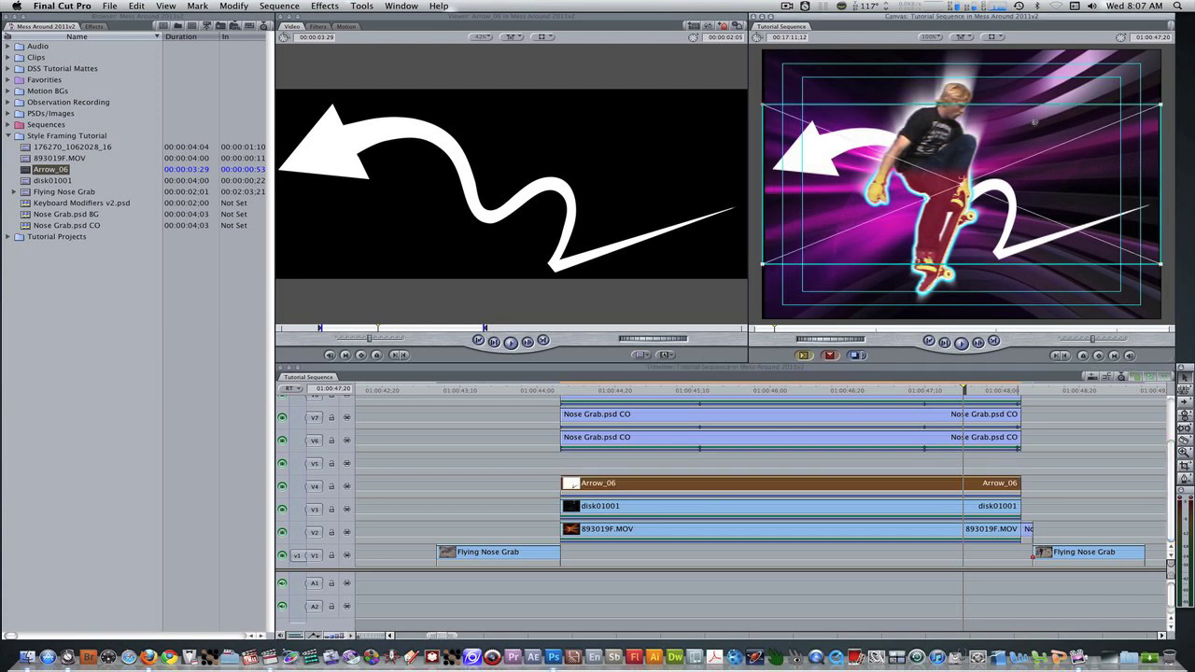
{"action": "key", "text": "super+minus"}
{"action": "left_click_drag", "start_coordinate": [994, 191], "coordinate": [1074, 150]}
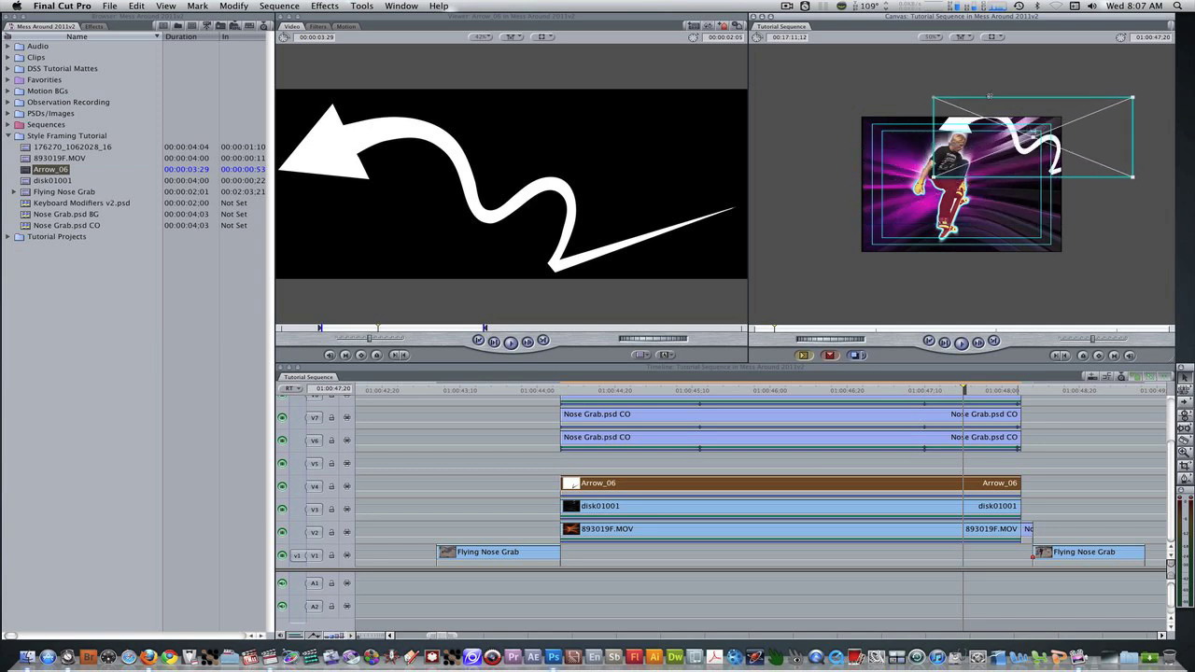
{"action": "left_click_drag", "start_coordinate": [971, 96], "coordinate": [1057, 144]}
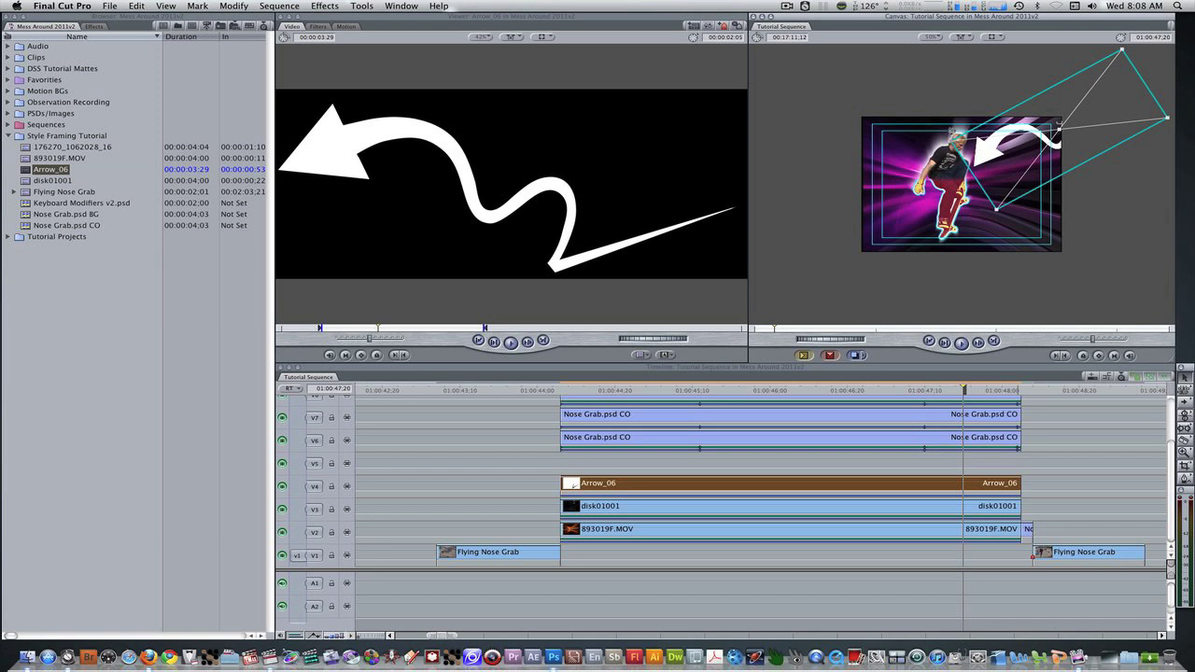
{"action": "left_click_drag", "start_coordinate": [973, 132], "coordinate": [1033, 137]}
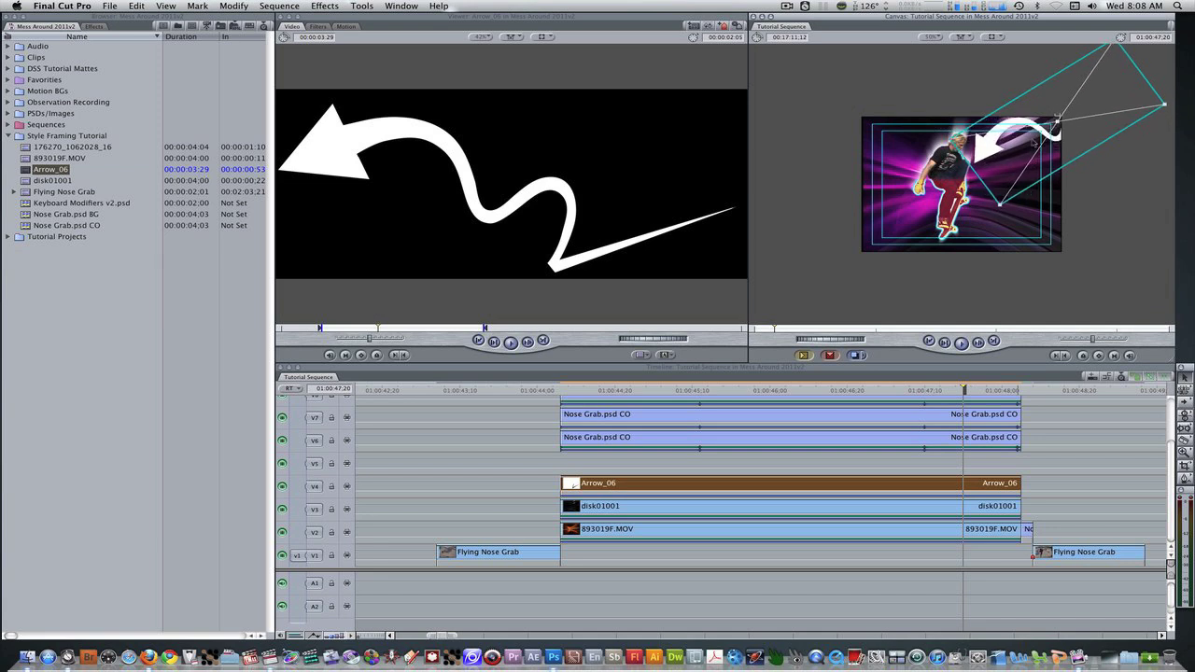
{"action": "left_click", "coordinate": [346, 26]}
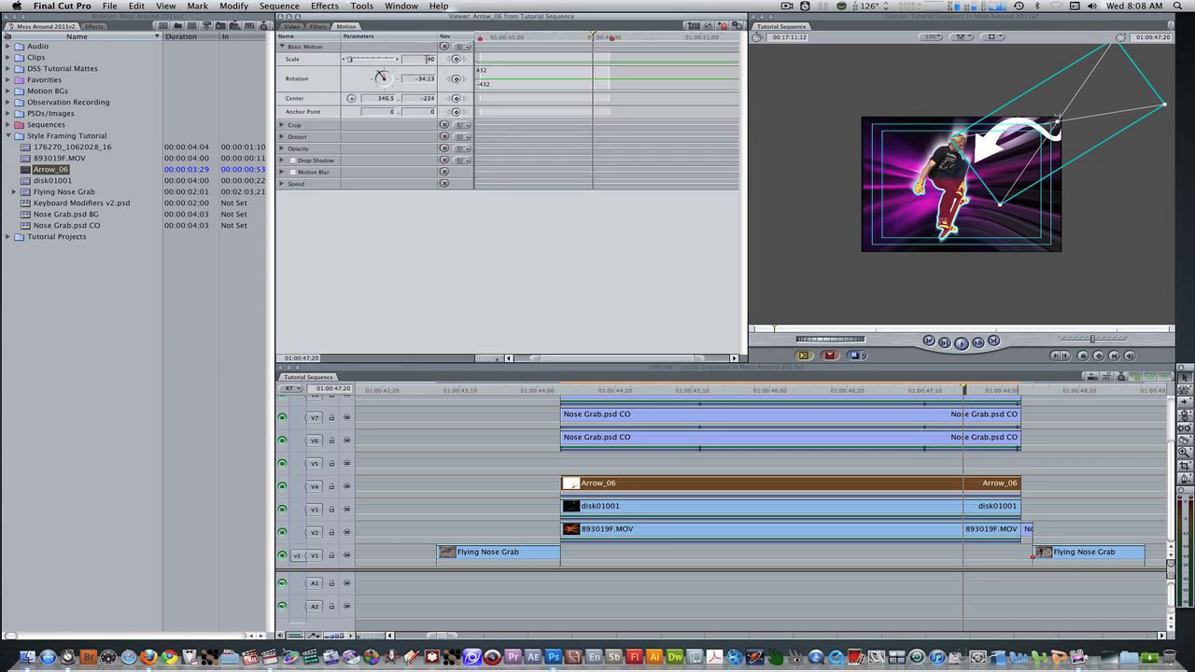
Scale Arrow_06 to 35 and apply the Colorize filter from the Image Control category to it.
{"action": "type", "text": "35"}
{"action": "key", "text": "Return"}
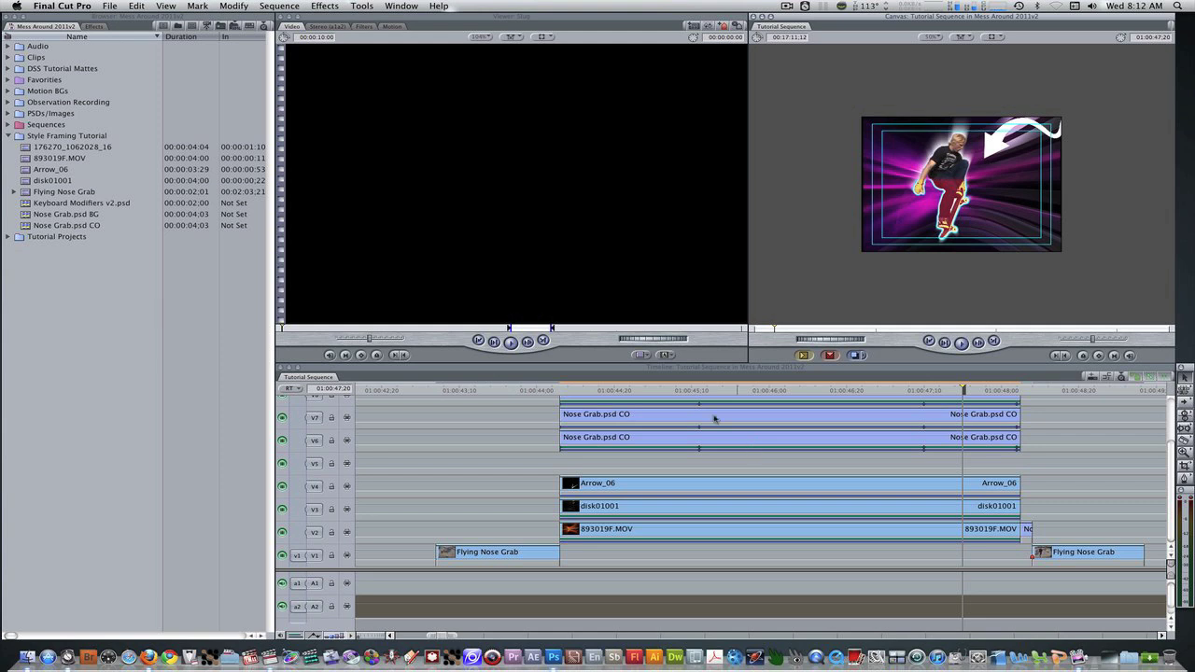
{"action": "left_click", "coordinate": [95, 27]}
{"action": "left_click", "coordinate": [7, 68]}
{"action": "scroll", "coordinate": [27, 420], "scroll_direction": "down", "scroll_amount": 5}
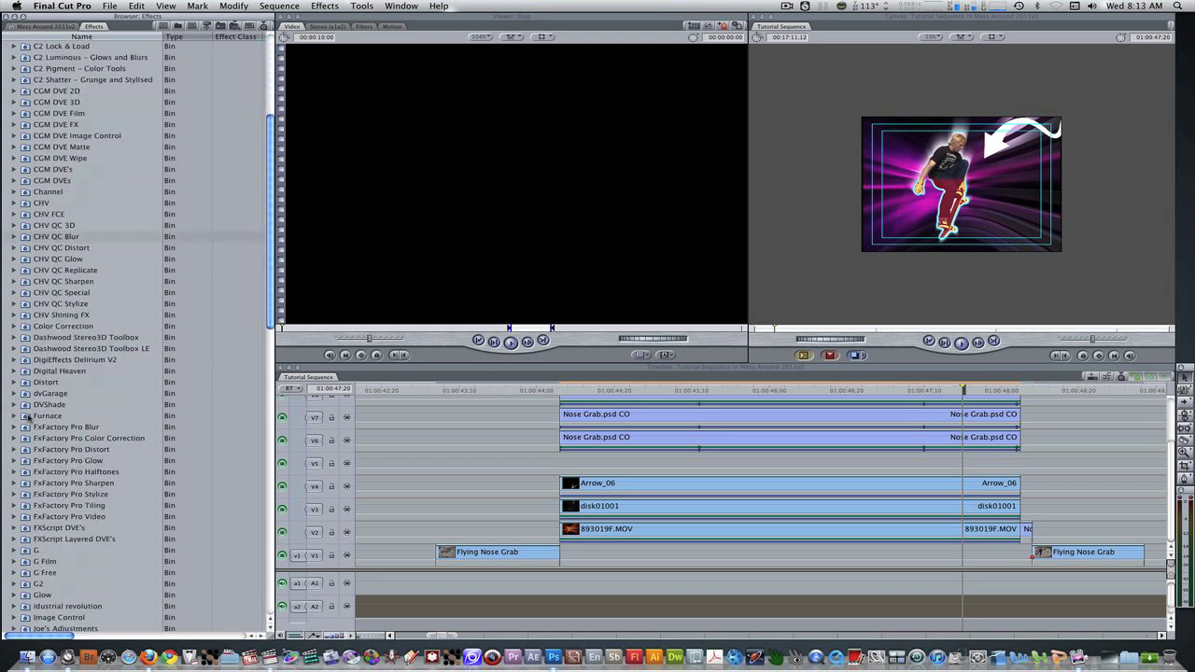
{"action": "scroll", "coordinate": [27, 419], "scroll_direction": "down", "scroll_amount": 5}
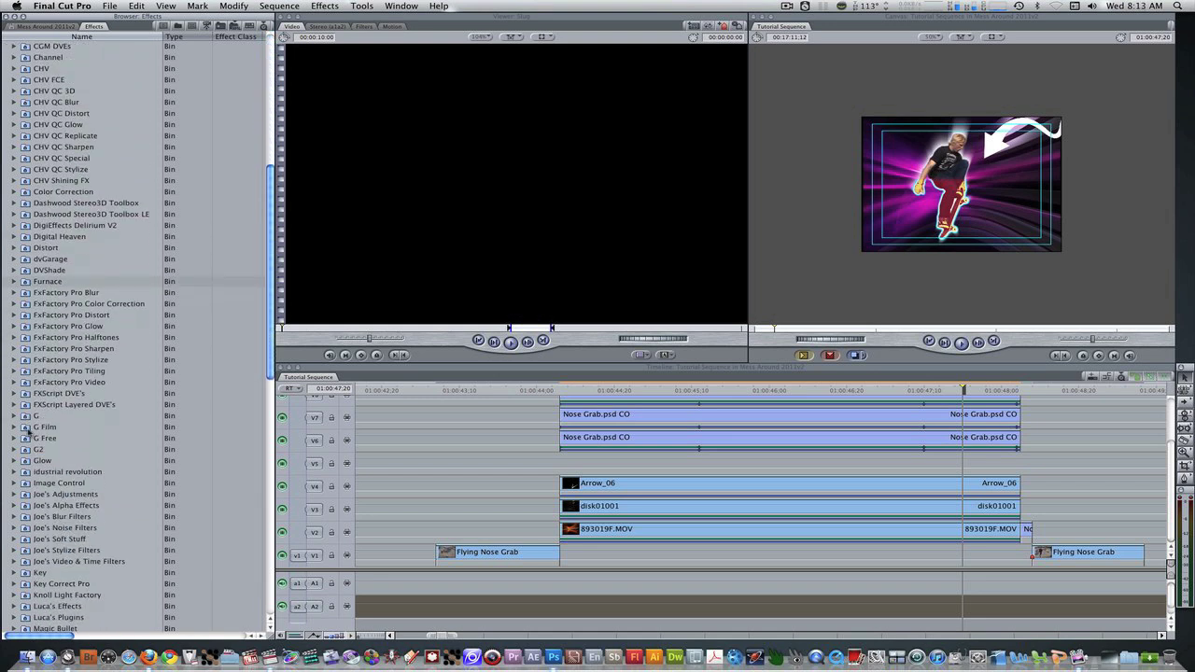
{"action": "left_click", "coordinate": [15, 483]}
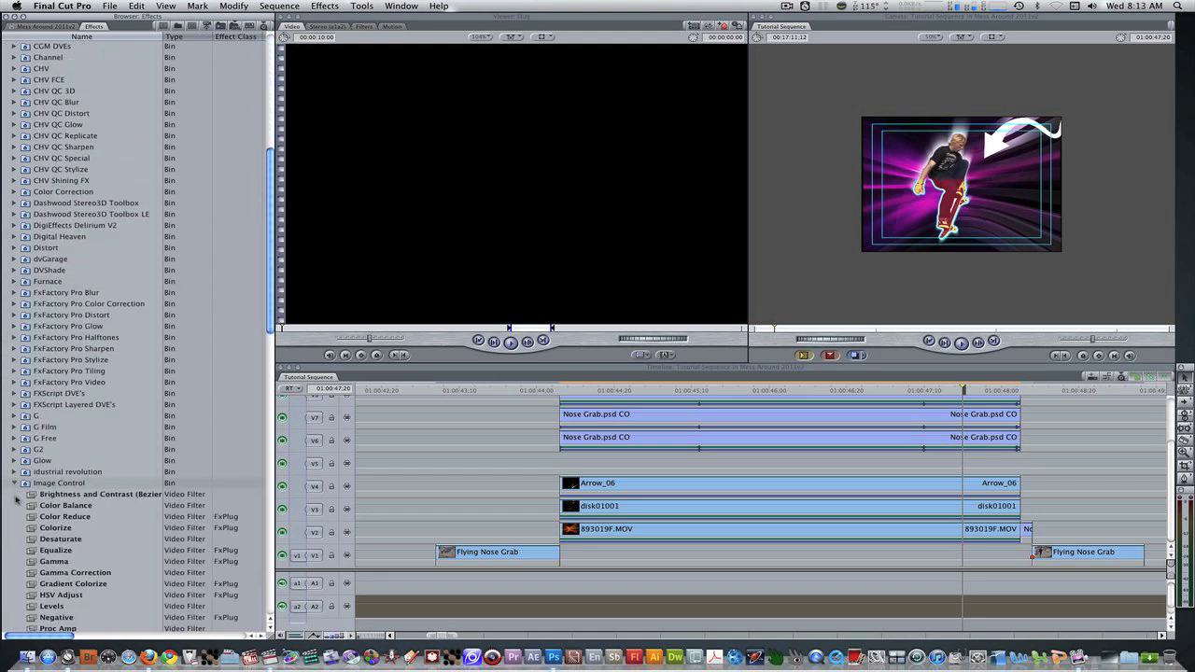
{"action": "left_click_drag", "start_coordinate": [31, 529], "coordinate": [633, 496]}
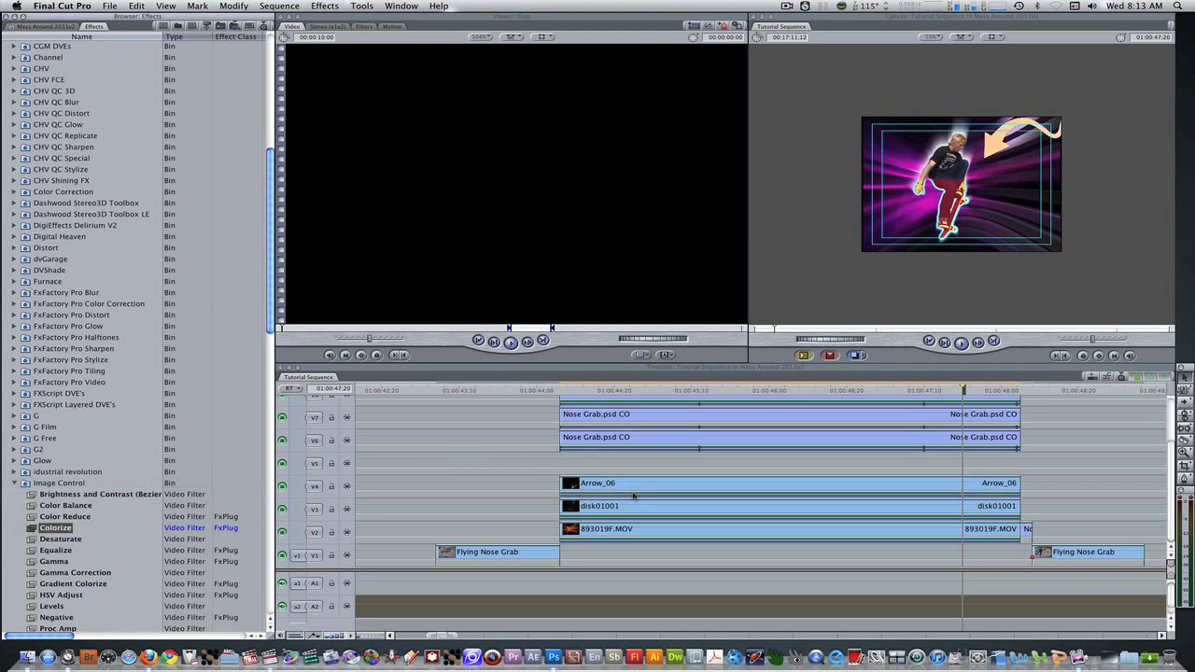
Set the Colorize filter's Remap White To color on Arrow_06 to the saved cyan swatch.
{"action": "double_click", "coordinate": [633, 495]}
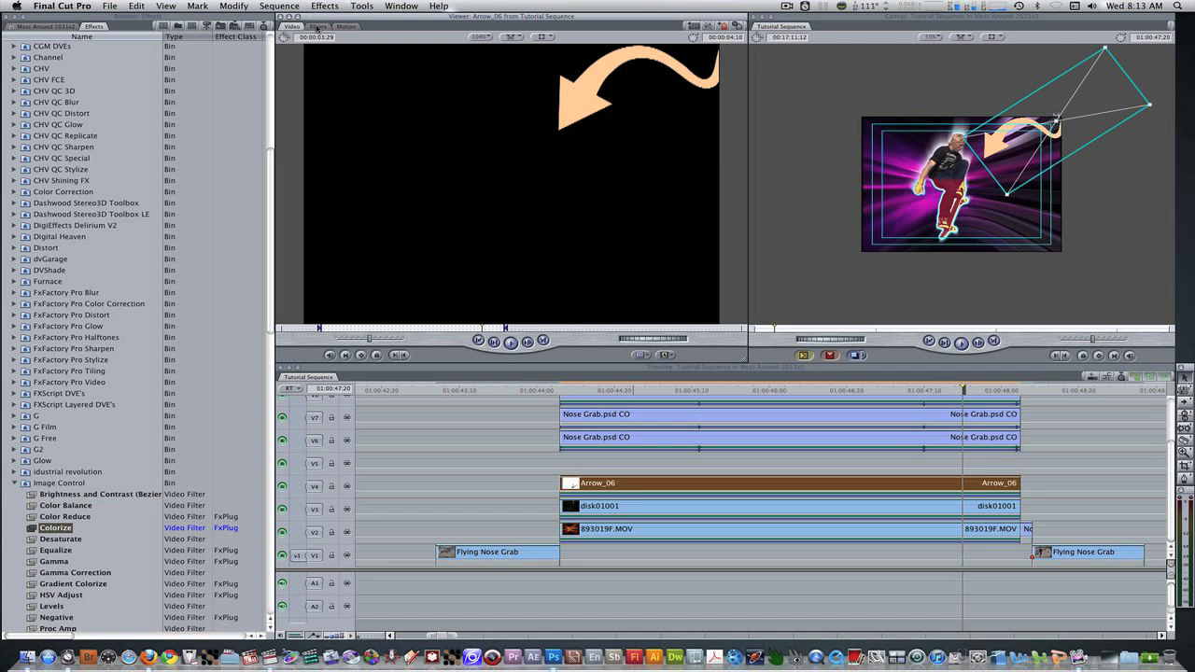
{"action": "left_click", "coordinate": [317, 26]}
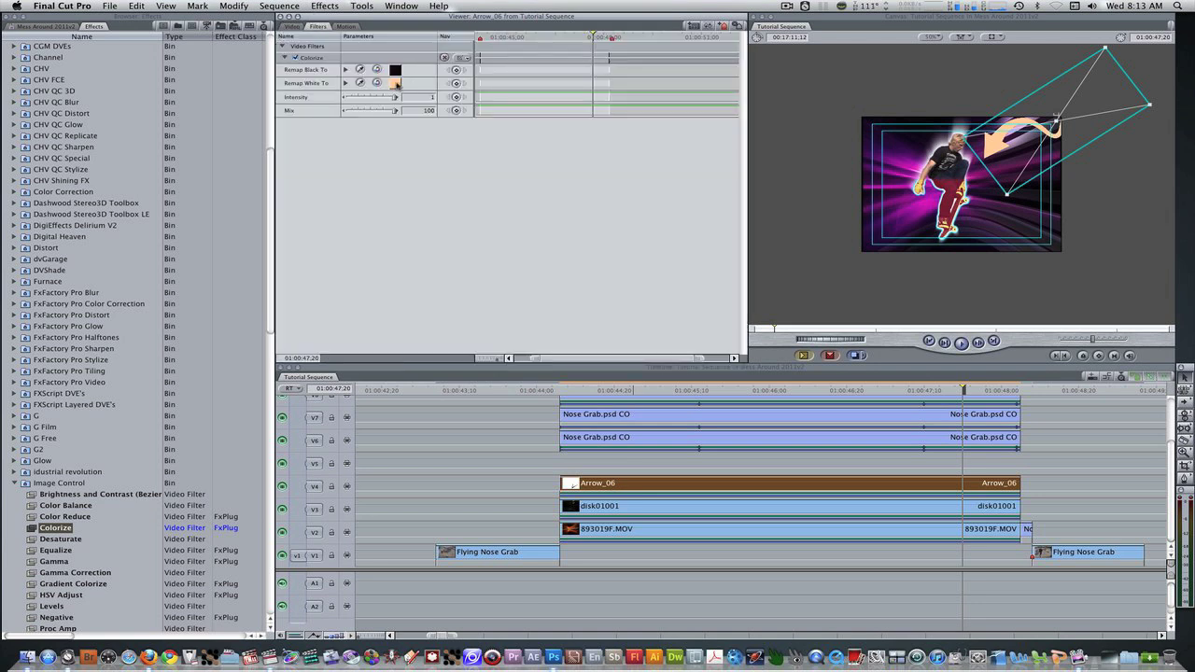
{"action": "left_click", "coordinate": [396, 83]}
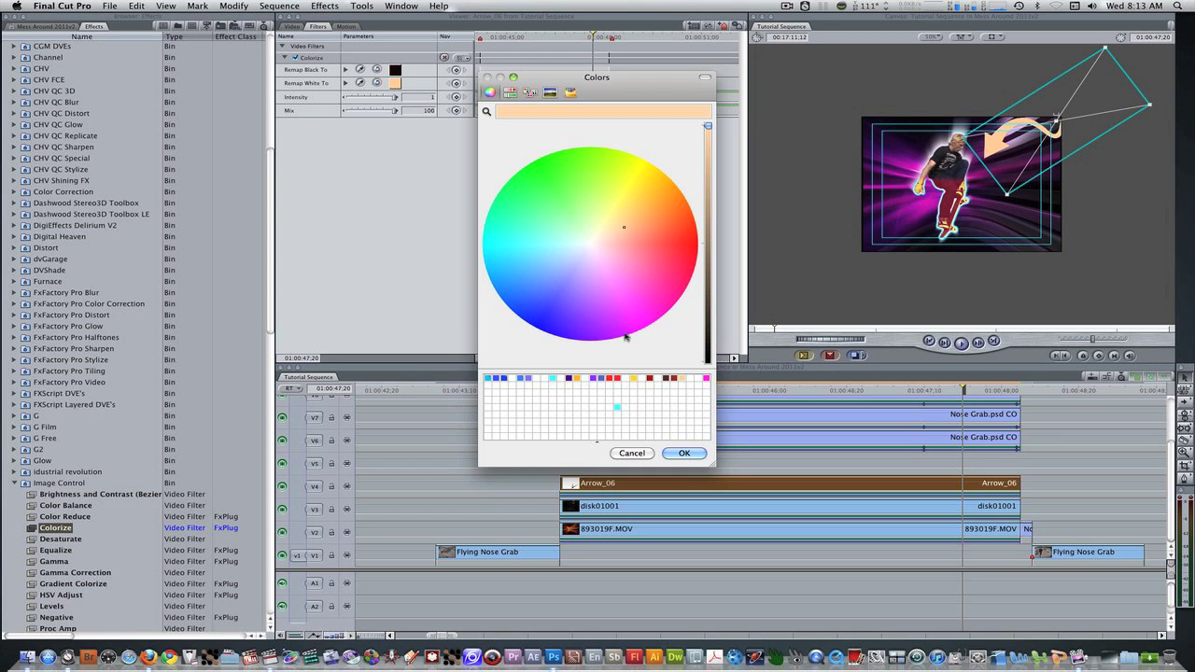
{"action": "left_click", "coordinate": [616, 407]}
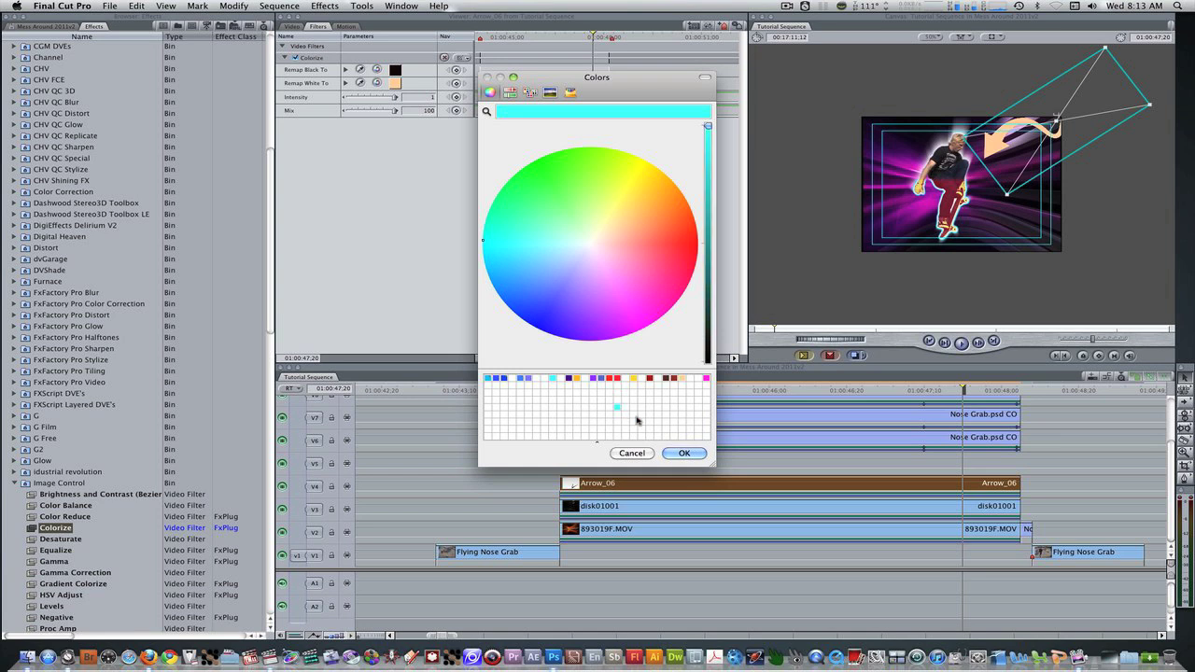
{"action": "left_click", "coordinate": [682, 452]}
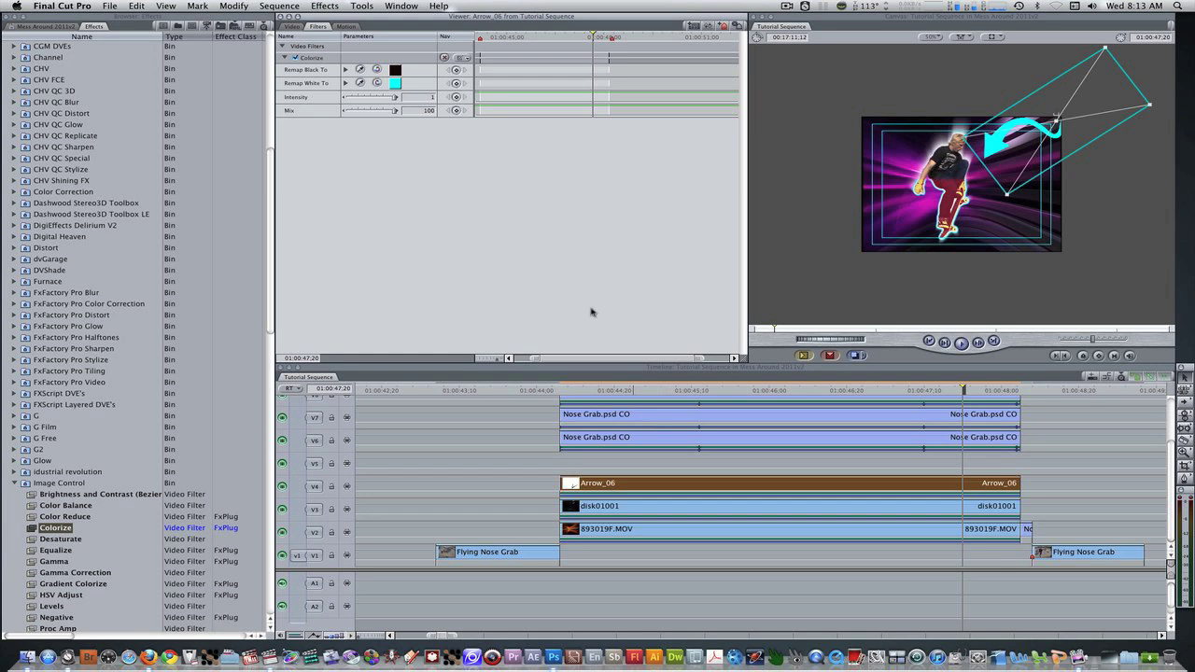
Preview the 176270_1062028_16 clip and place it on V5 above Arrow_06, spanning the same length as the clips below.
{"action": "left_click", "coordinate": [54, 27]}
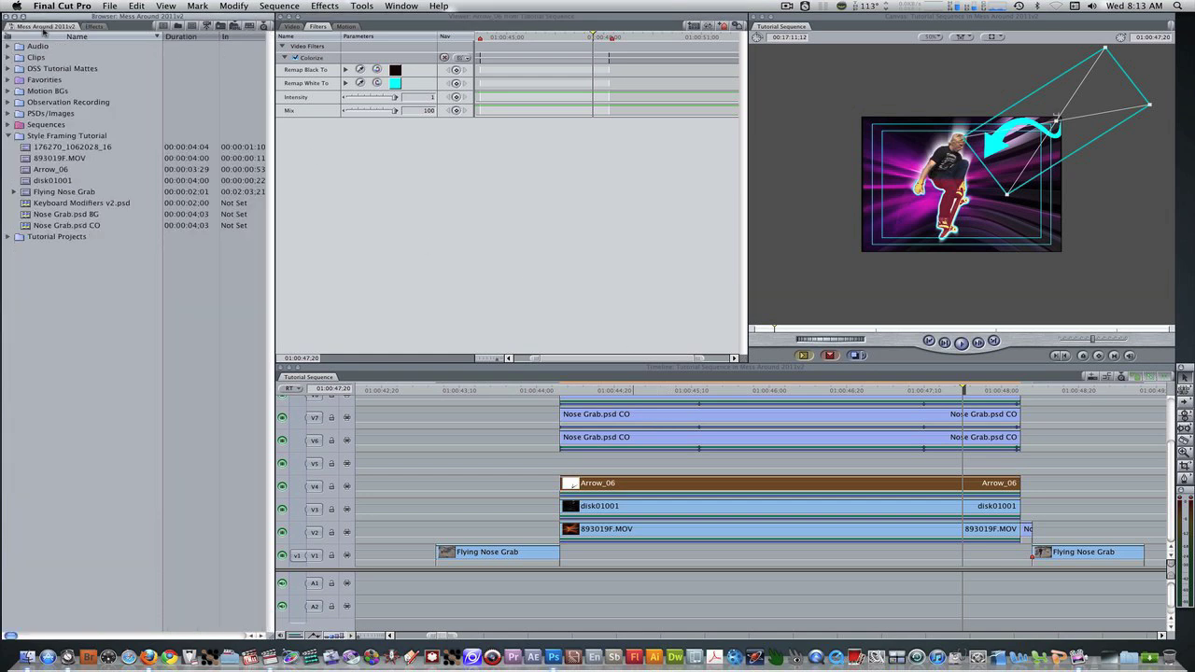
{"action": "left_click", "coordinate": [25, 150]}
{"action": "double_click", "coordinate": [25, 150]}
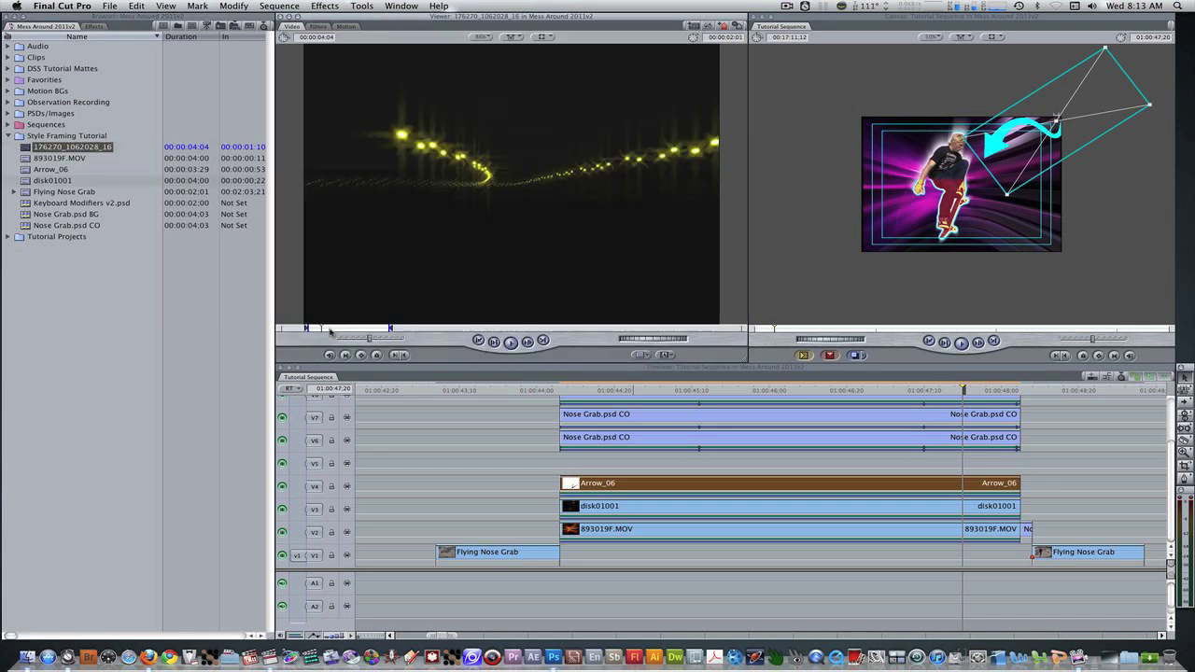
{"action": "mouse_move", "coordinate": [328, 330]}
{"action": "left_mouse_down"}
{"action": "mouse_move", "coordinate": [373, 329]}
{"action": "mouse_move", "coordinate": [318, 329]}
{"action": "left_mouse_up"}
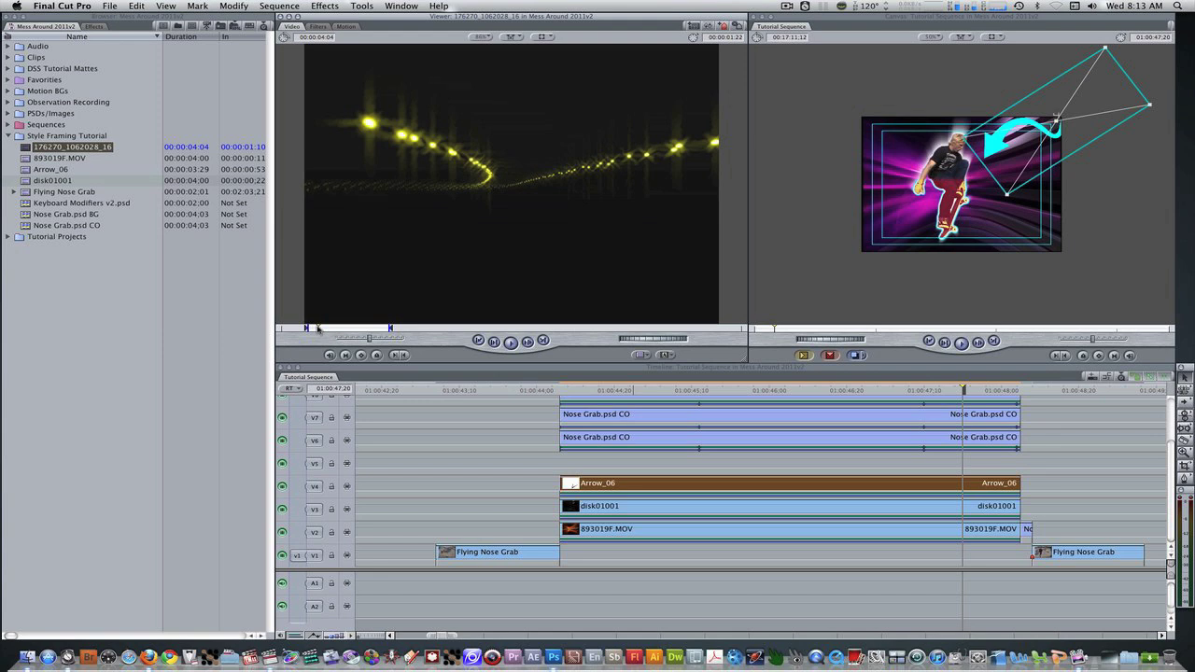
{"action": "left_click_drag", "start_coordinate": [414, 224], "coordinate": [572, 457]}
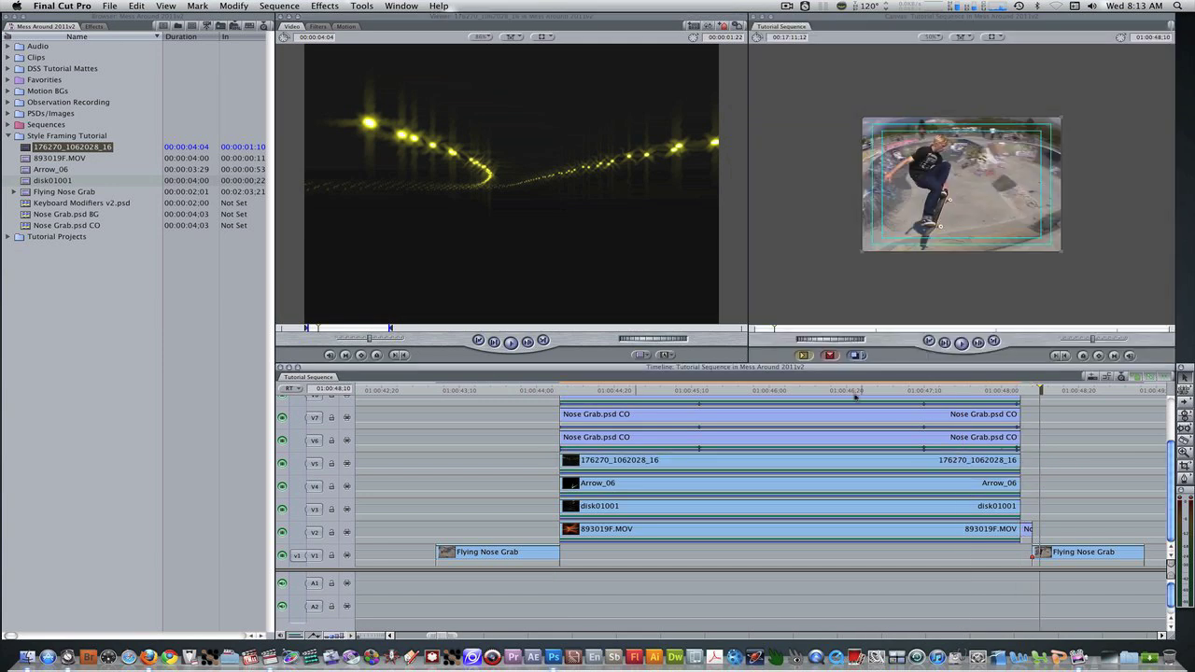
Go to 01:00:46;15 and apply the Luma Key filter from the Key category to 176270_1062028_16 on V5.
{"action": "left_click", "coordinate": [829, 390]}
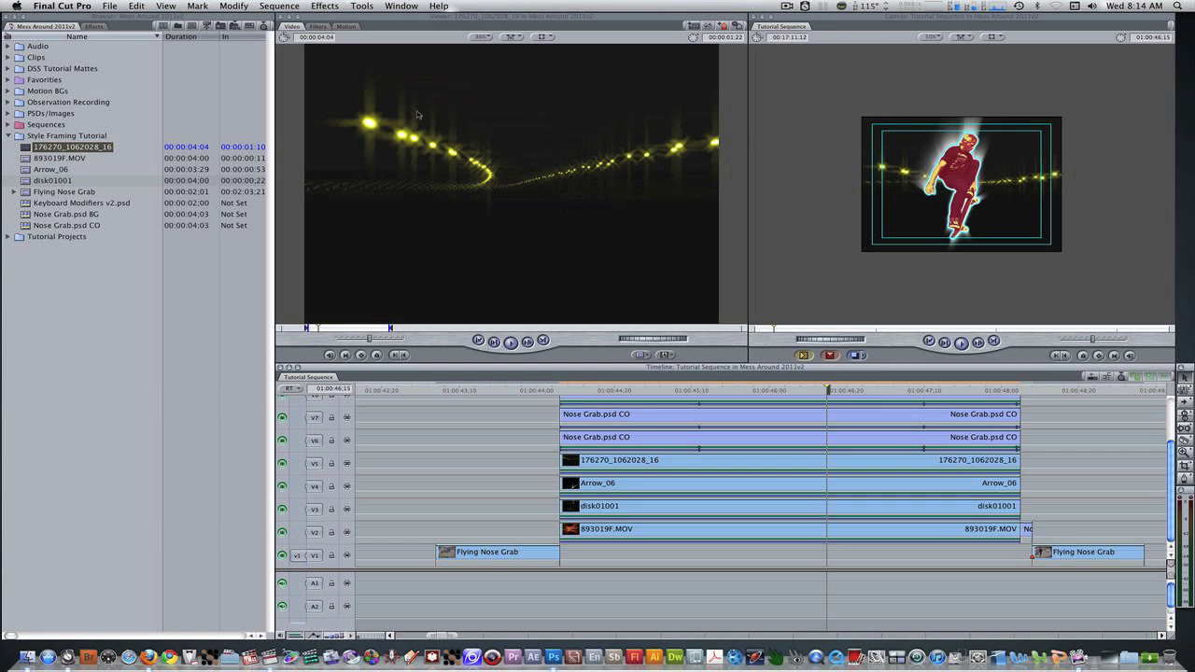
{"action": "left_click", "coordinate": [93, 26]}
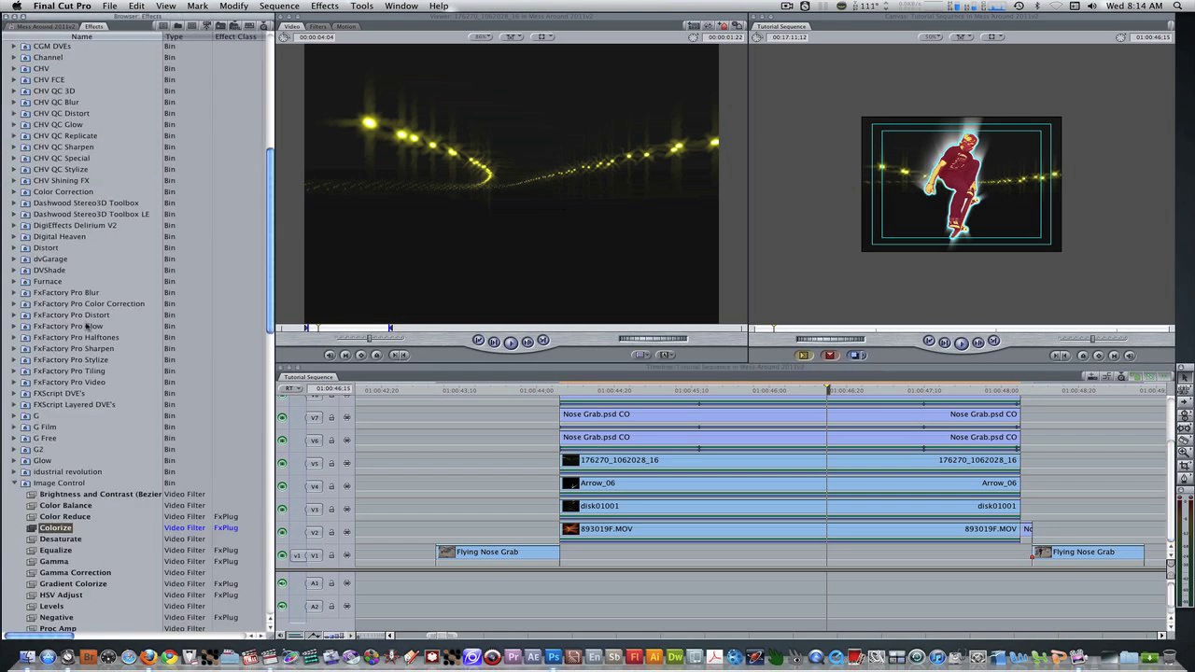
{"action": "scroll", "coordinate": [86, 326], "scroll_direction": "down", "scroll_amount": 8}
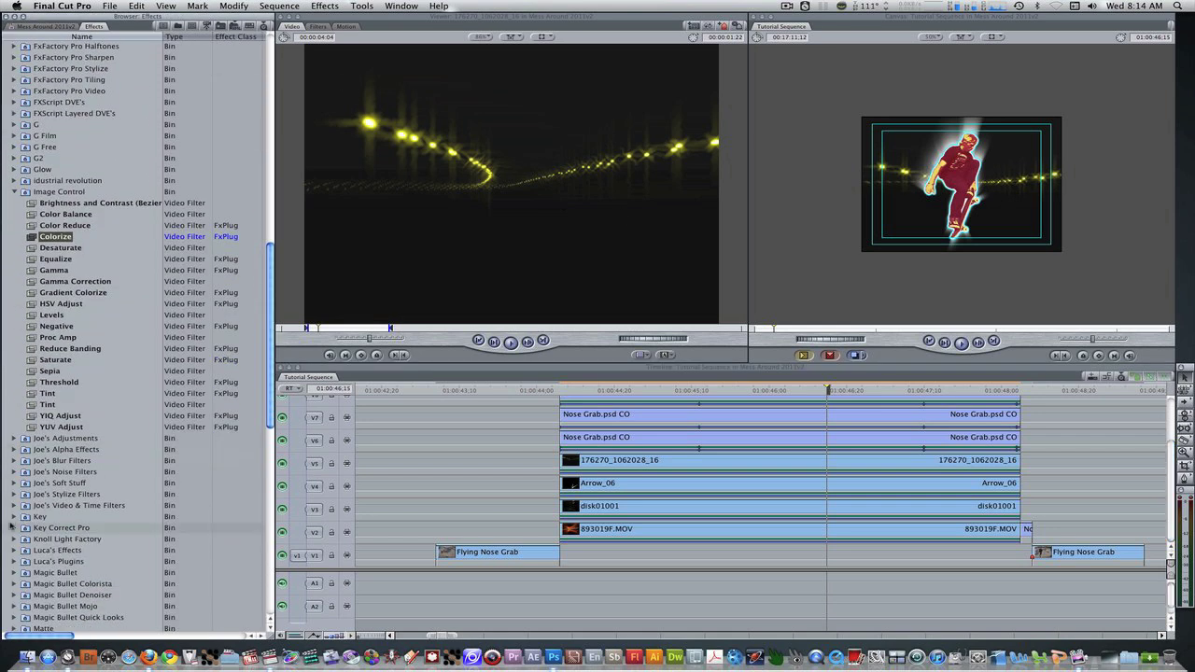
{"action": "left_click", "coordinate": [14, 527]}
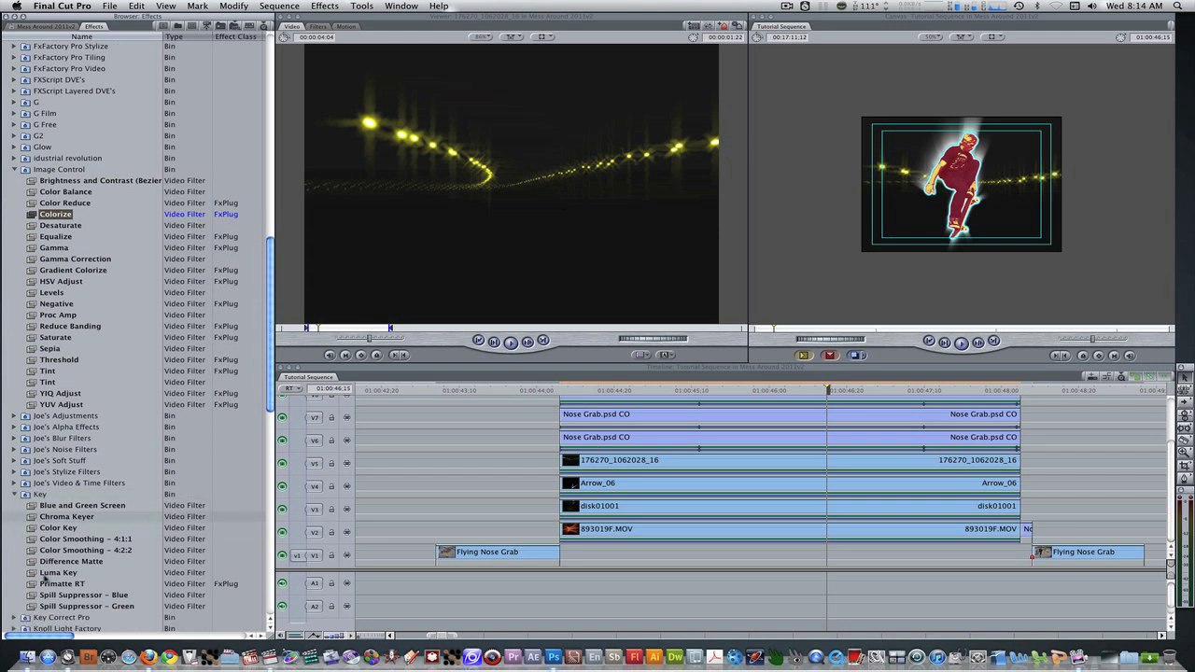
{"action": "left_click_drag", "start_coordinate": [58, 572], "coordinate": [614, 462]}
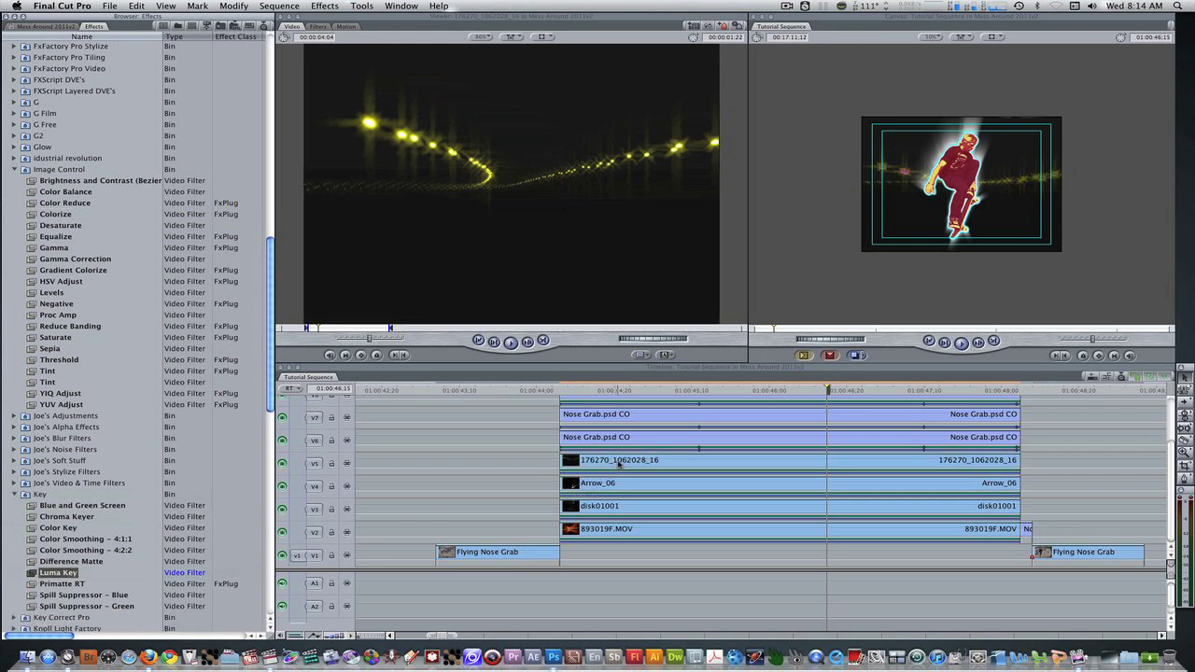
Set the Luma Key on 176270_1062028_16 to Key Out Darker with a Threshold of -6.
{"action": "double_click", "coordinate": [616, 461]}
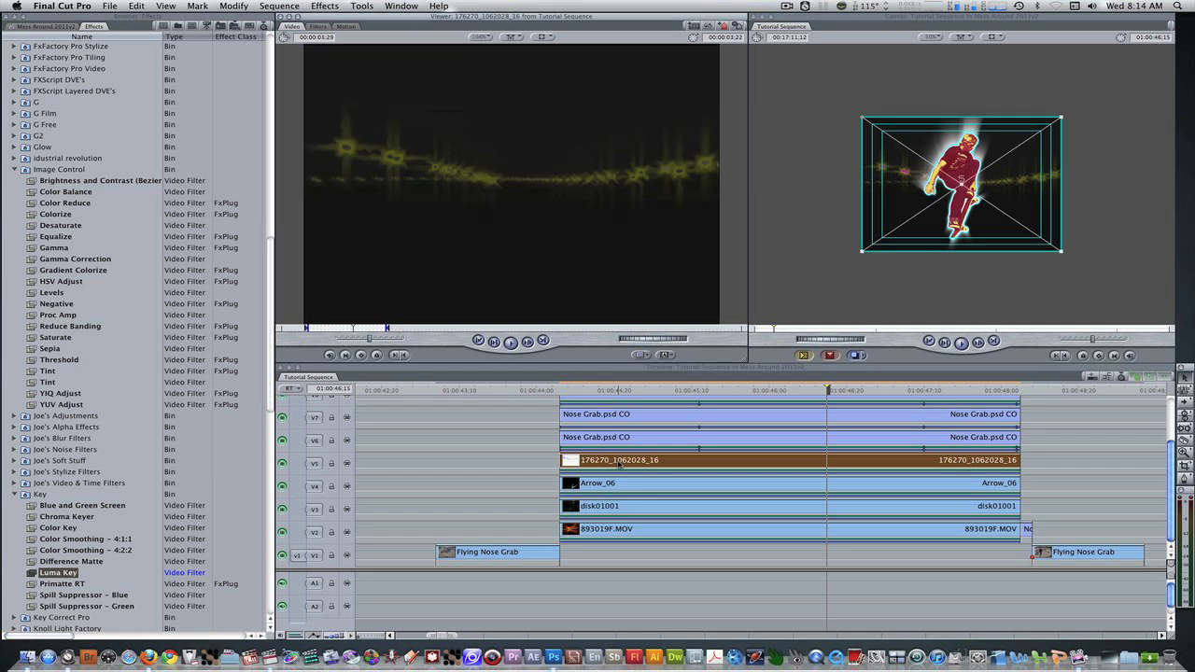
{"action": "left_click", "coordinate": [320, 28]}
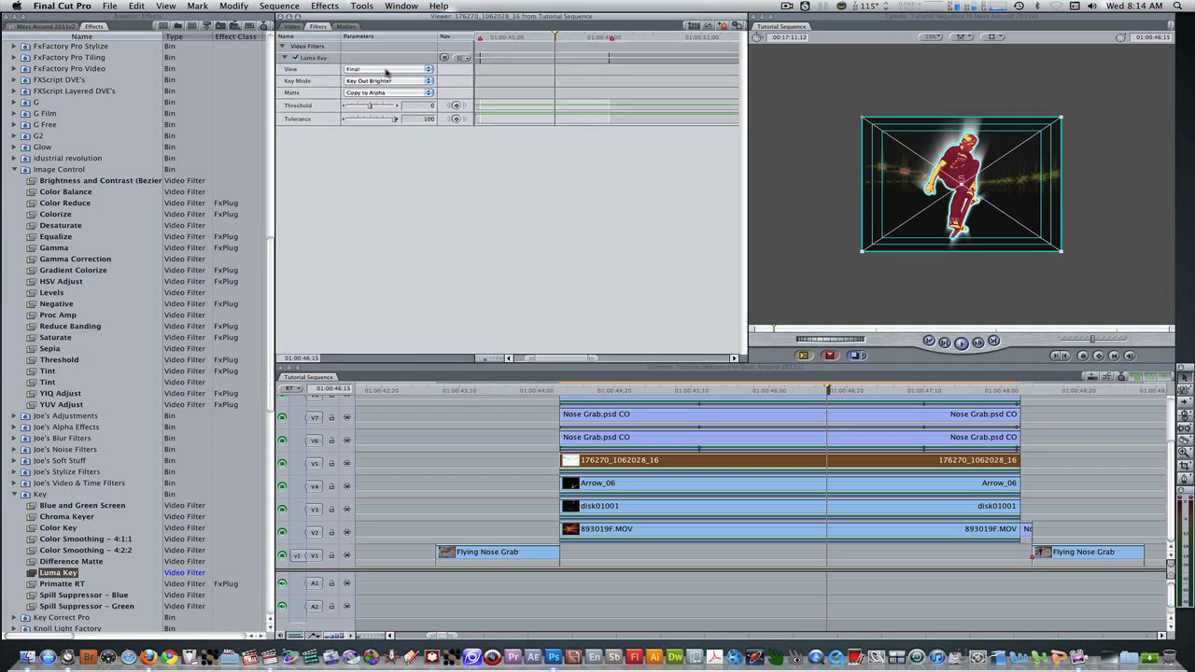
{"action": "left_click", "coordinate": [400, 82]}
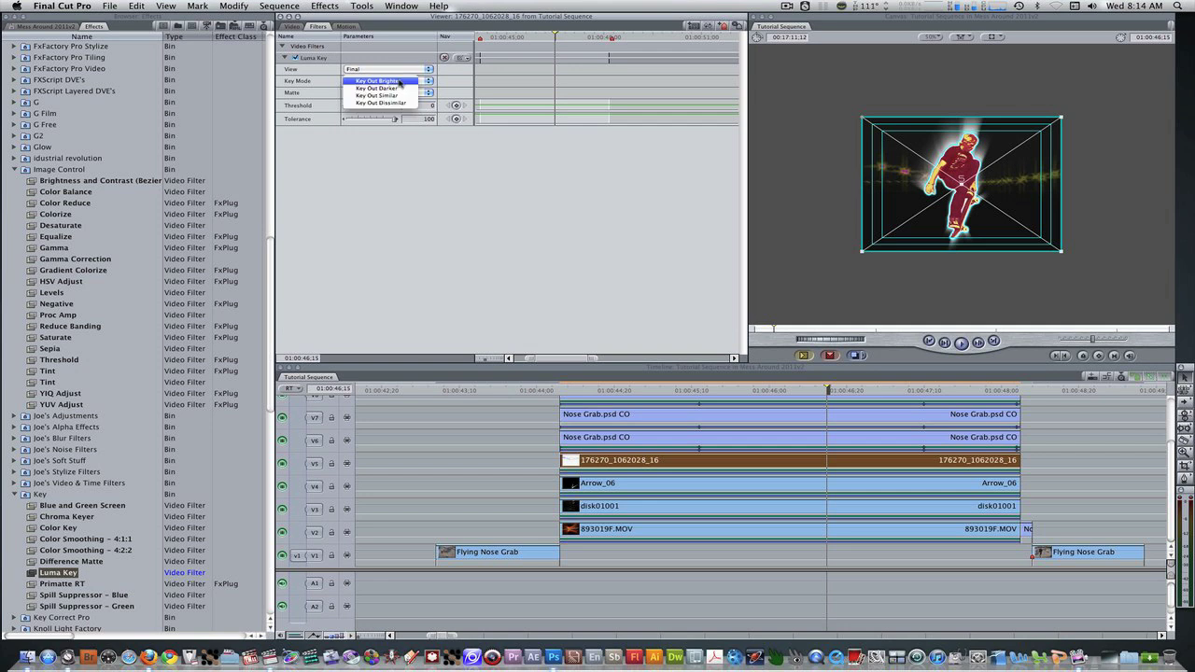
{"action": "left_click", "coordinate": [395, 88]}
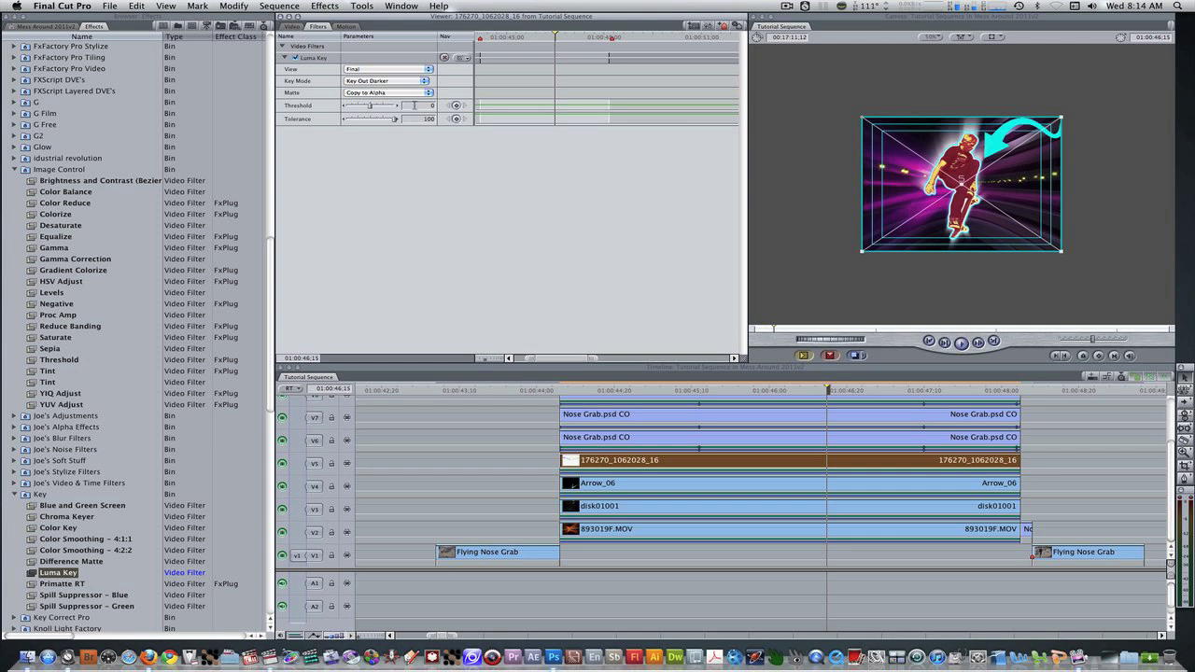
{"action": "key", "text": "Return"}
Add the HSV Adjust filter to 176270_1062028_16 and set its Hue to 145 and Saturation to about 2.
{"action": "left_click", "coordinate": [99, 27]}
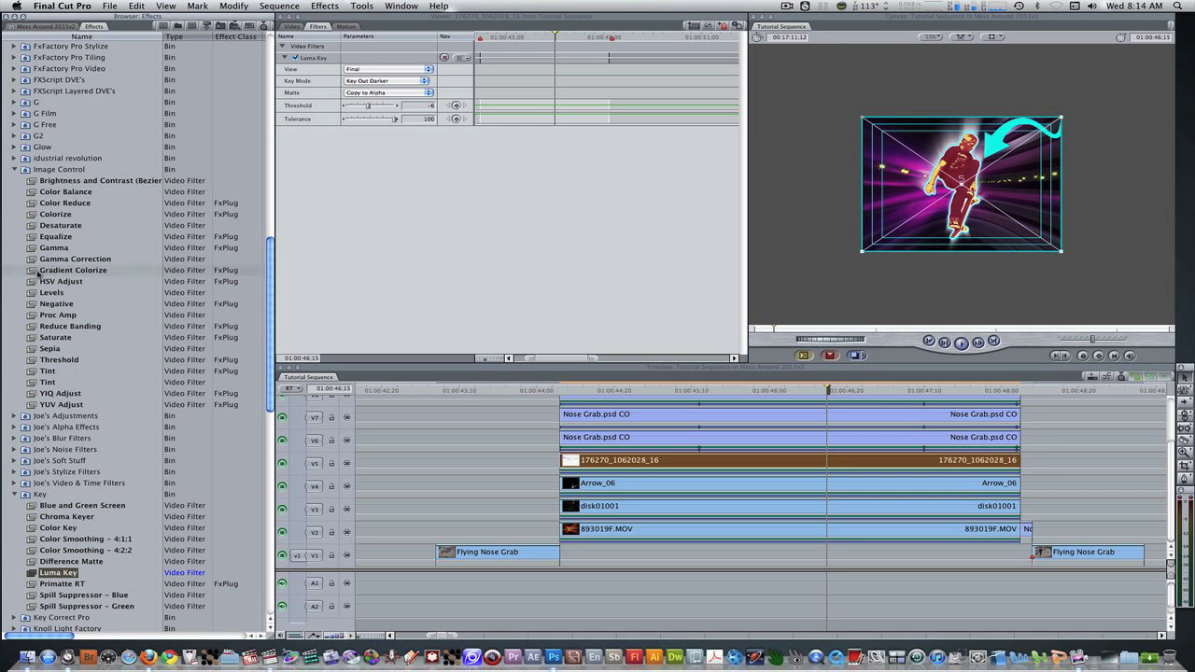
{"action": "left_click_drag", "start_coordinate": [32, 281], "coordinate": [337, 226]}
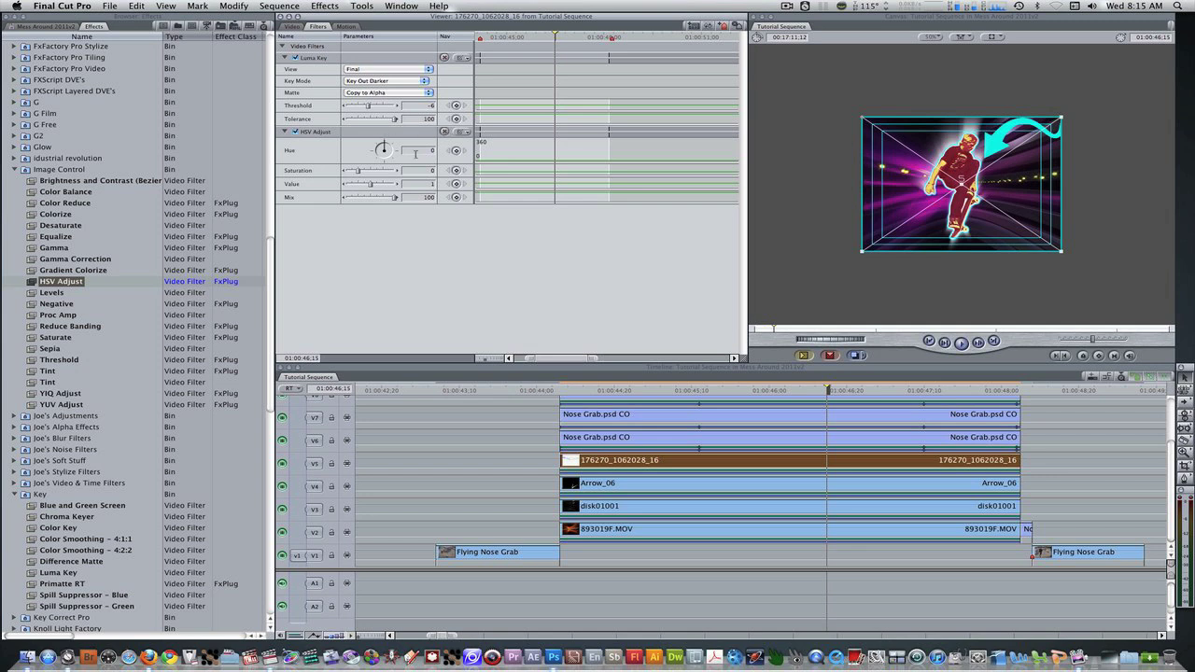
{"action": "key", "text": "Return"}
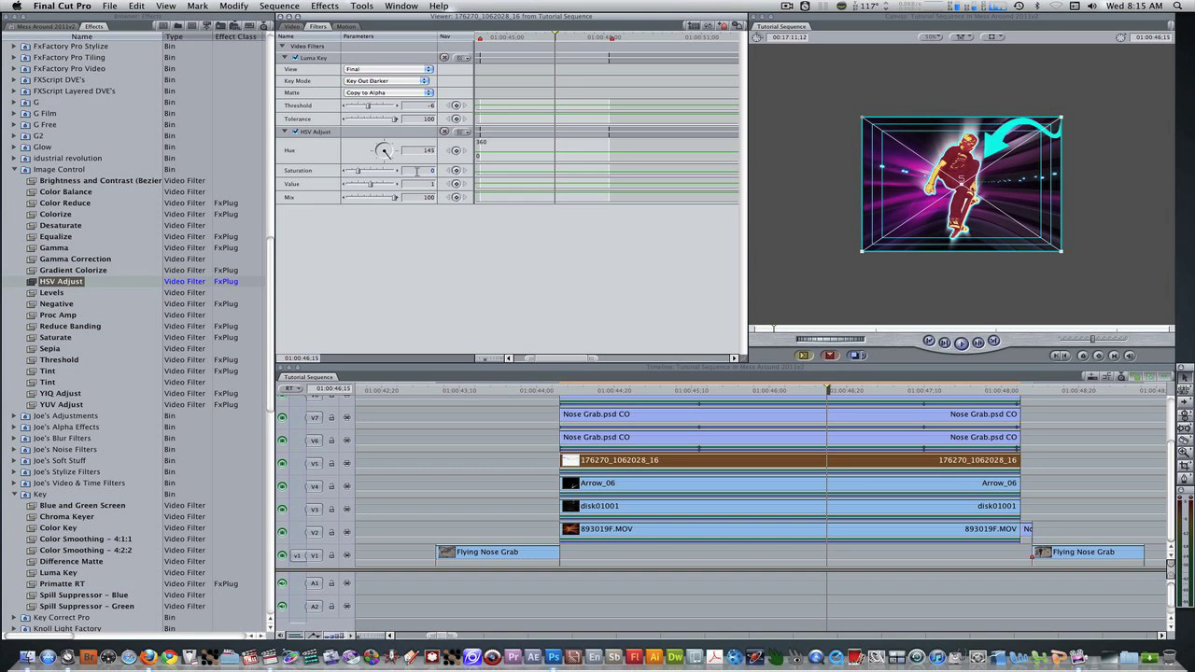
{"action": "left_click_drag", "start_coordinate": [357, 171], "coordinate": [382, 171]}
{"action": "key", "text": "super+equal"}
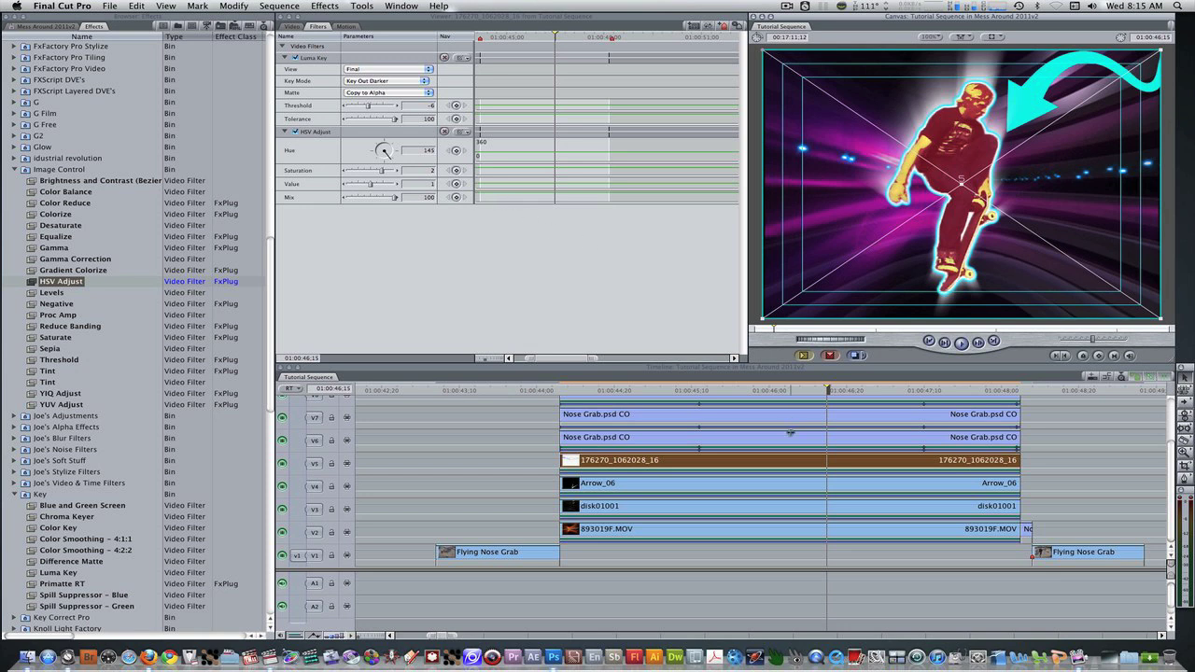
Create an Outline Text generator with a duration of 2:24 and place it on V9, ending flush with the clips below.
{"action": "scroll", "coordinate": [792, 424], "scroll_direction": "up", "scroll_amount": 3}
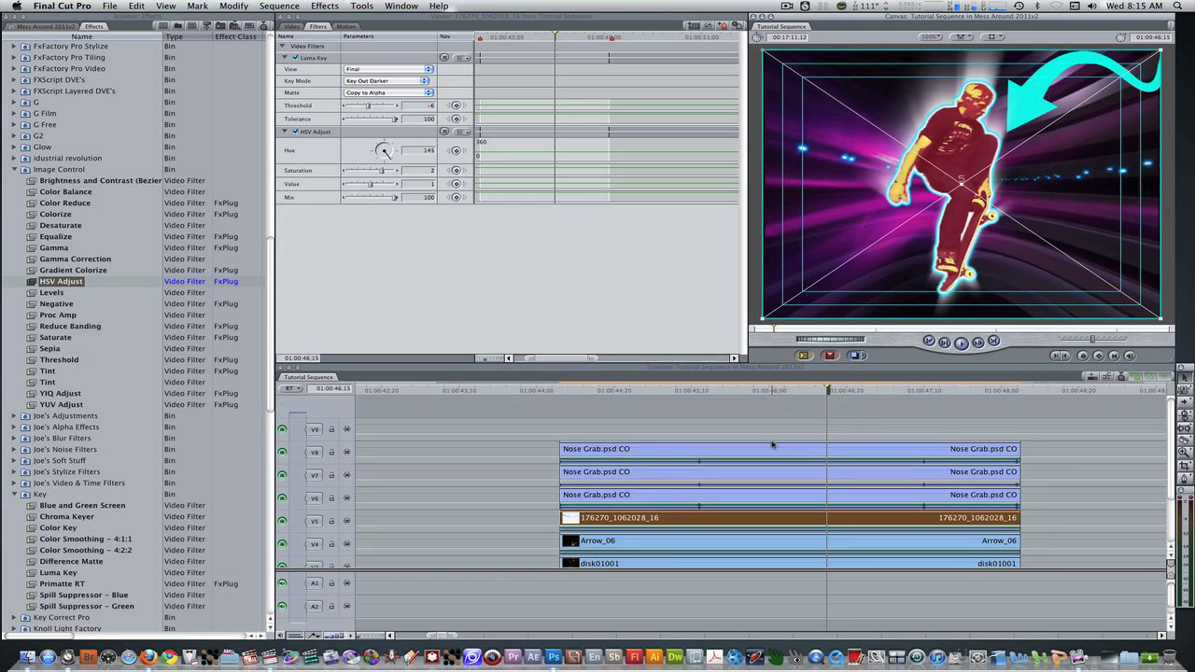
{"action": "left_click", "coordinate": [289, 27]}
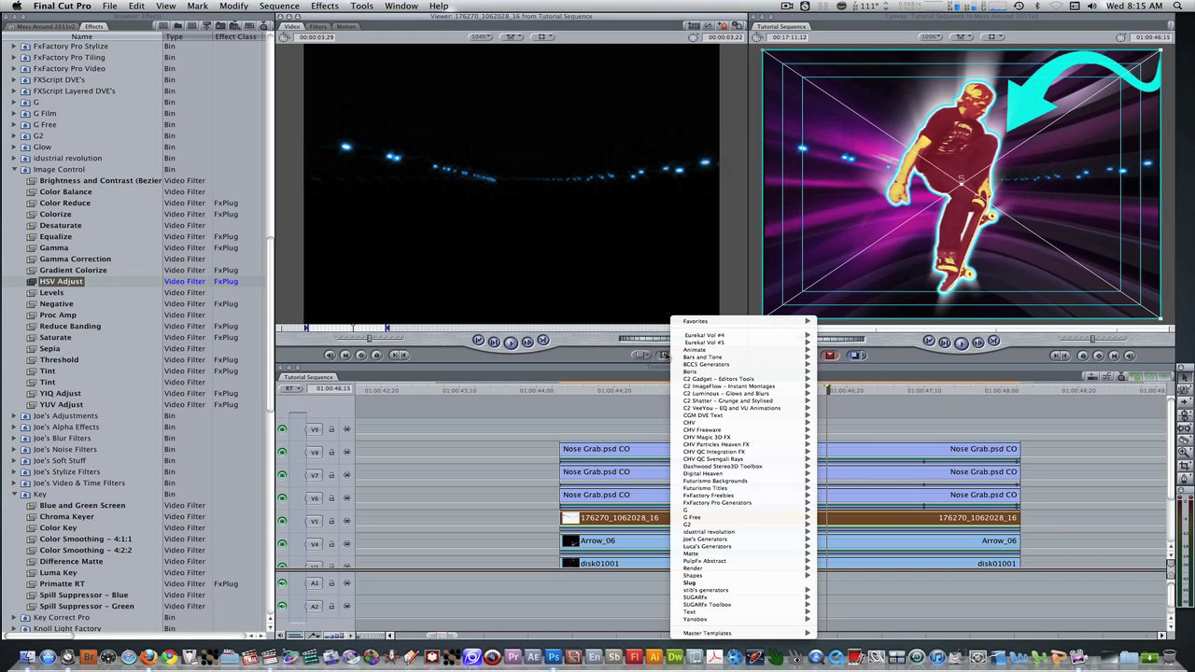
{"action": "mouse_move", "coordinate": [805, 613]}
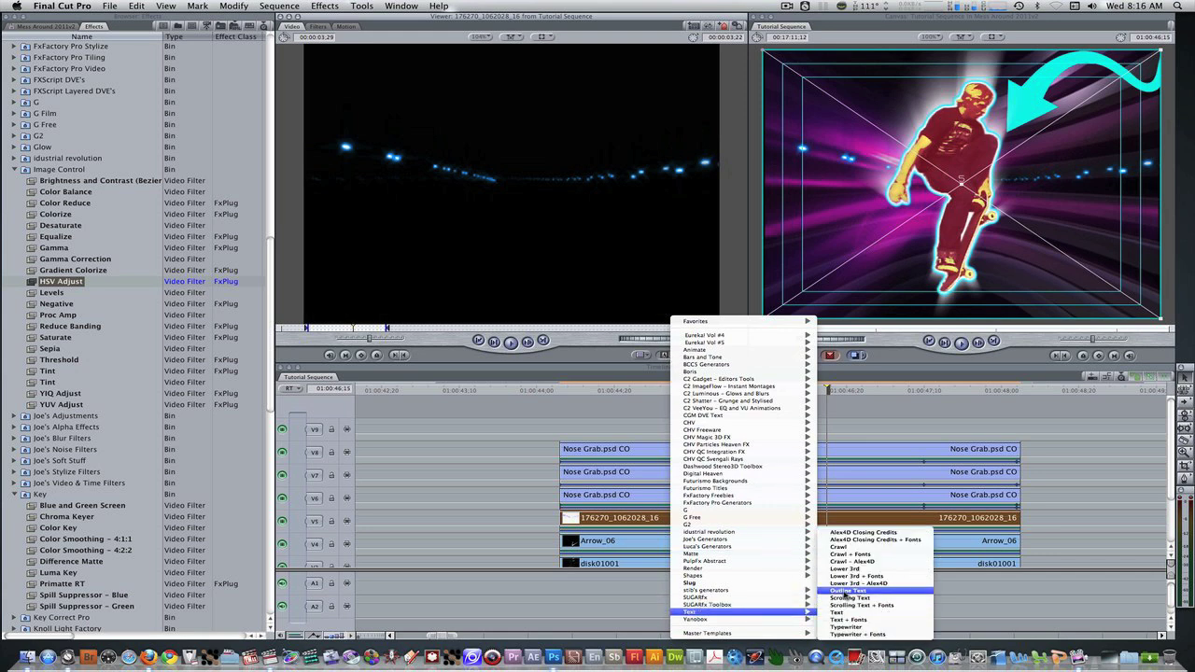
{"action": "left_click", "coordinate": [845, 591]}
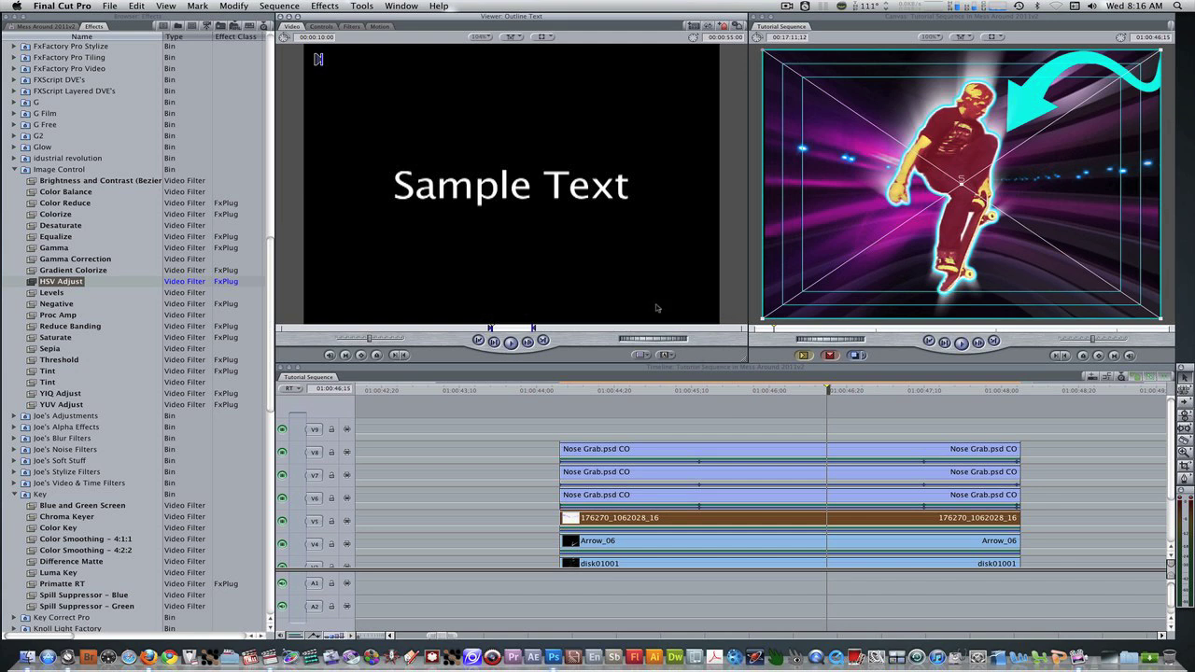
{"action": "left_click", "coordinate": [316, 38]}
{"action": "type", "text": "2.24"}
{"action": "key", "text": "Return"}
{"action": "left_click_drag", "start_coordinate": [493, 192], "coordinate": [702, 432]}
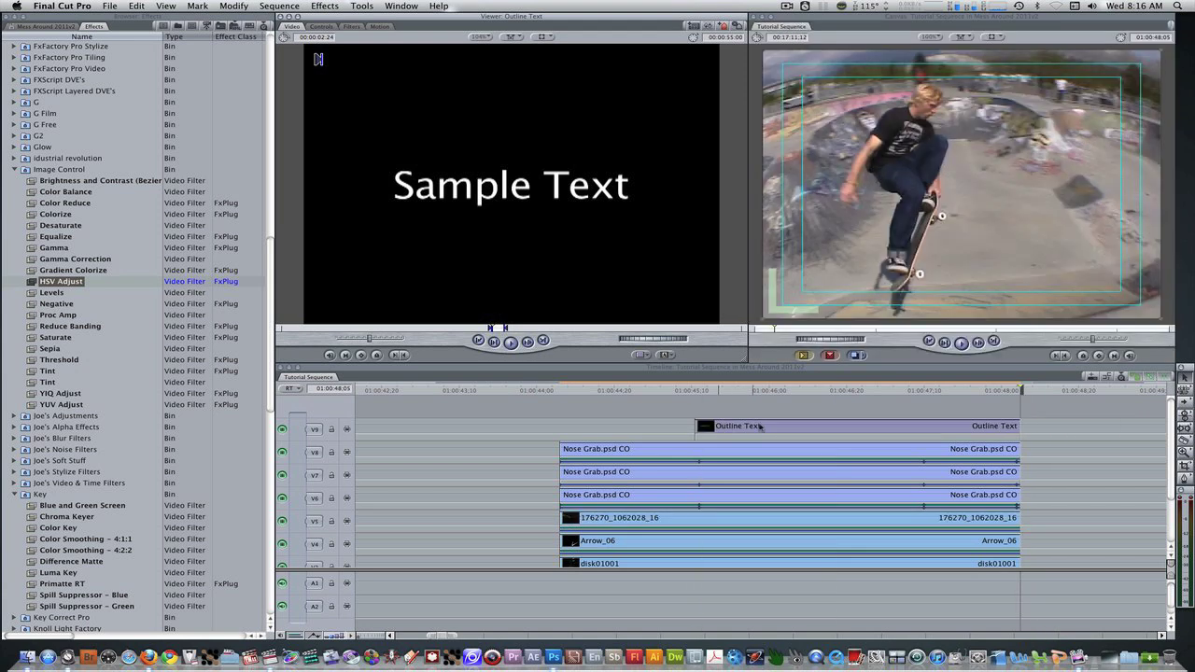
Open the Outline Text clip on V9 for editing and set its text to "Nose Grab" in the Fight This font.
{"action": "double_click", "coordinate": [763, 427]}
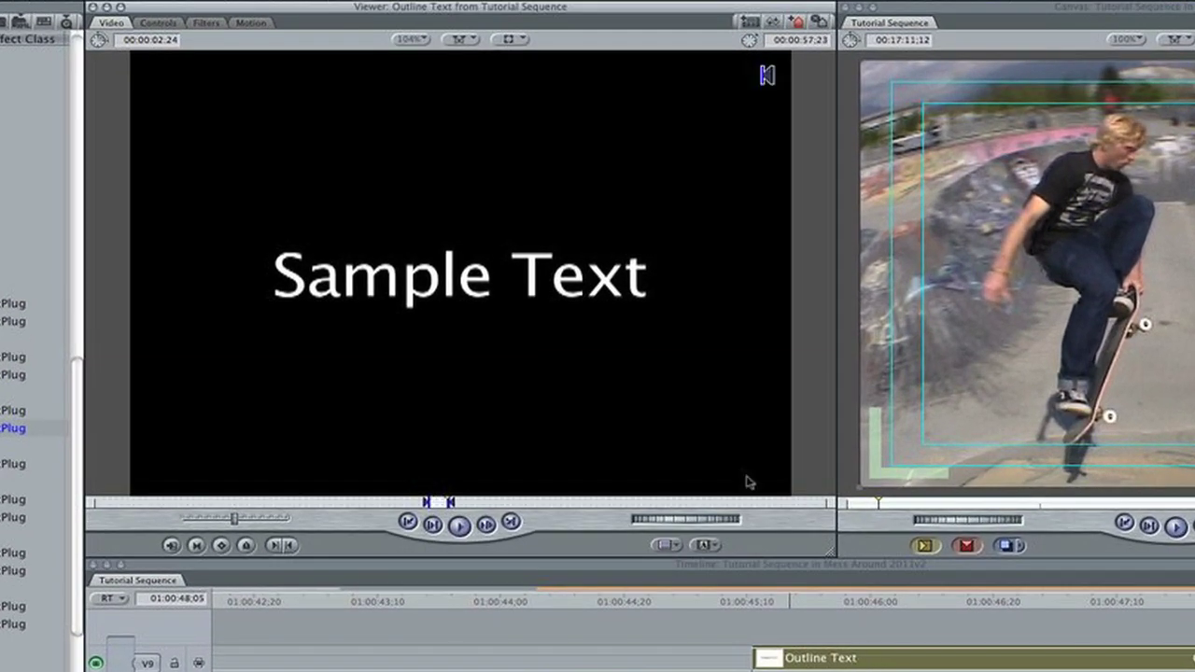
{"action": "left_click", "coordinate": [175, 22]}
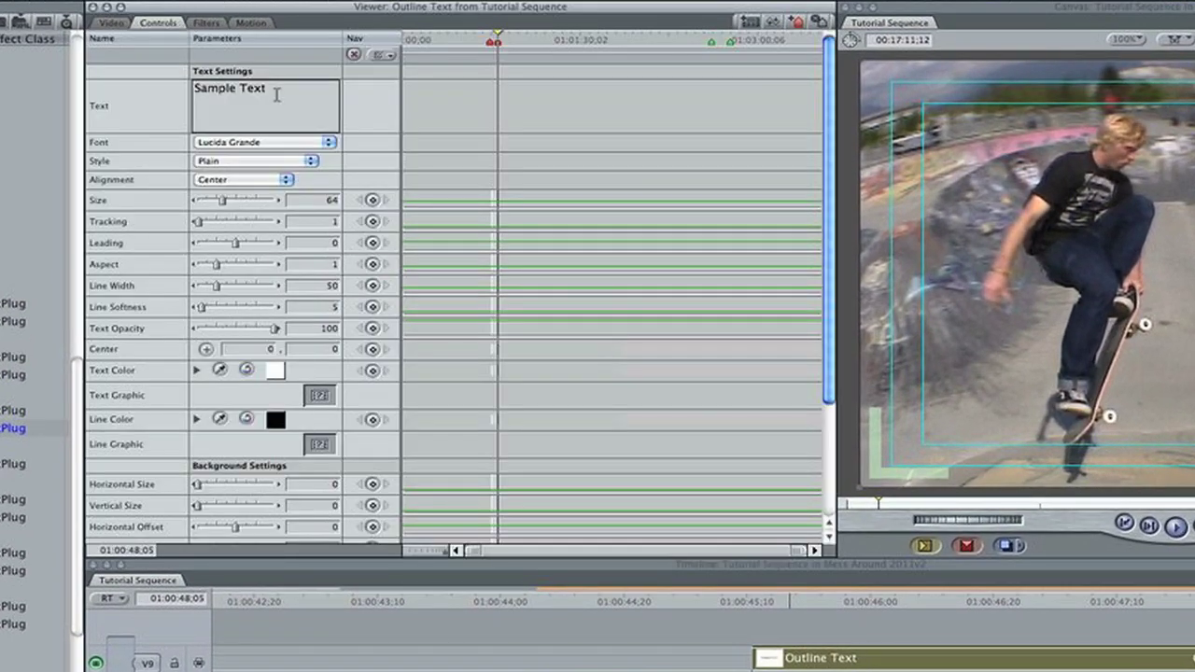
{"action": "type", "text": "Nose Grab"}
{"action": "left_click", "coordinate": [260, 144]}
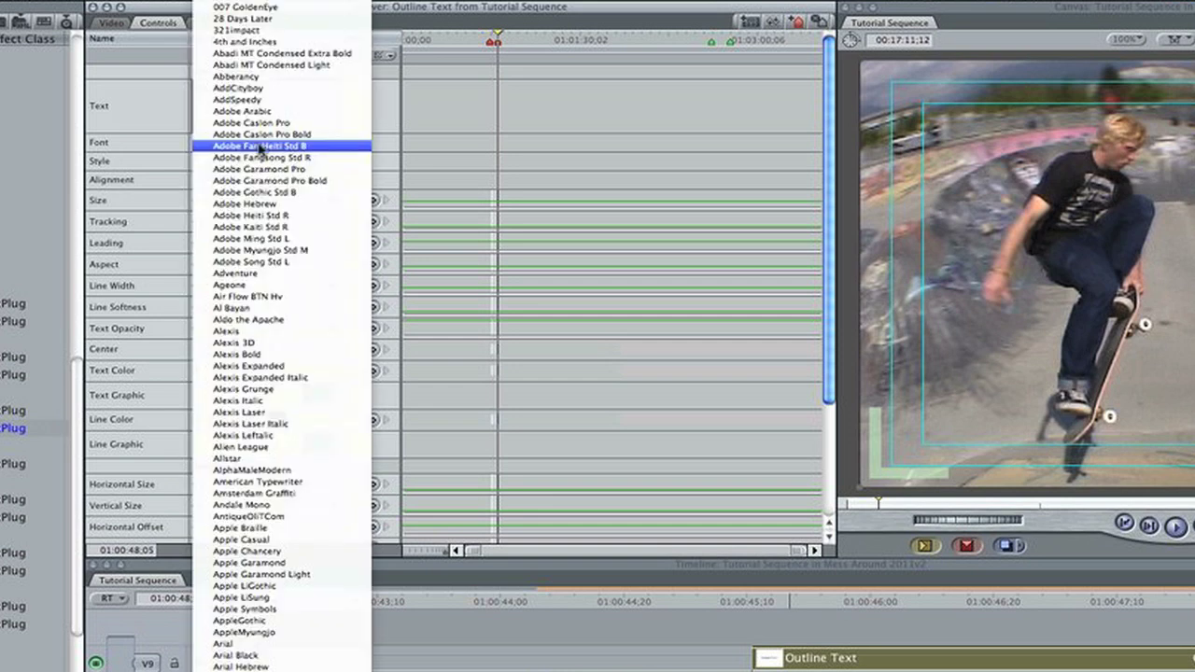
{"action": "scroll", "coordinate": [259, 147], "scroll_direction": "down", "scroll_amount": 10}
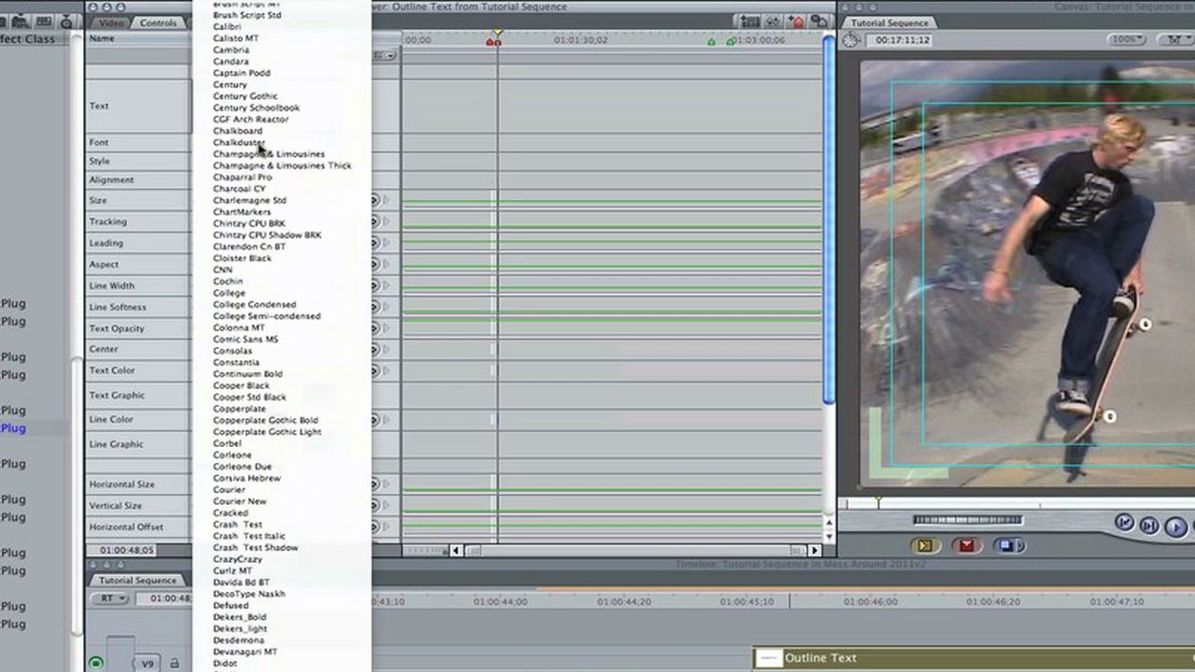
{"action": "left_click", "coordinate": [260, 147]}
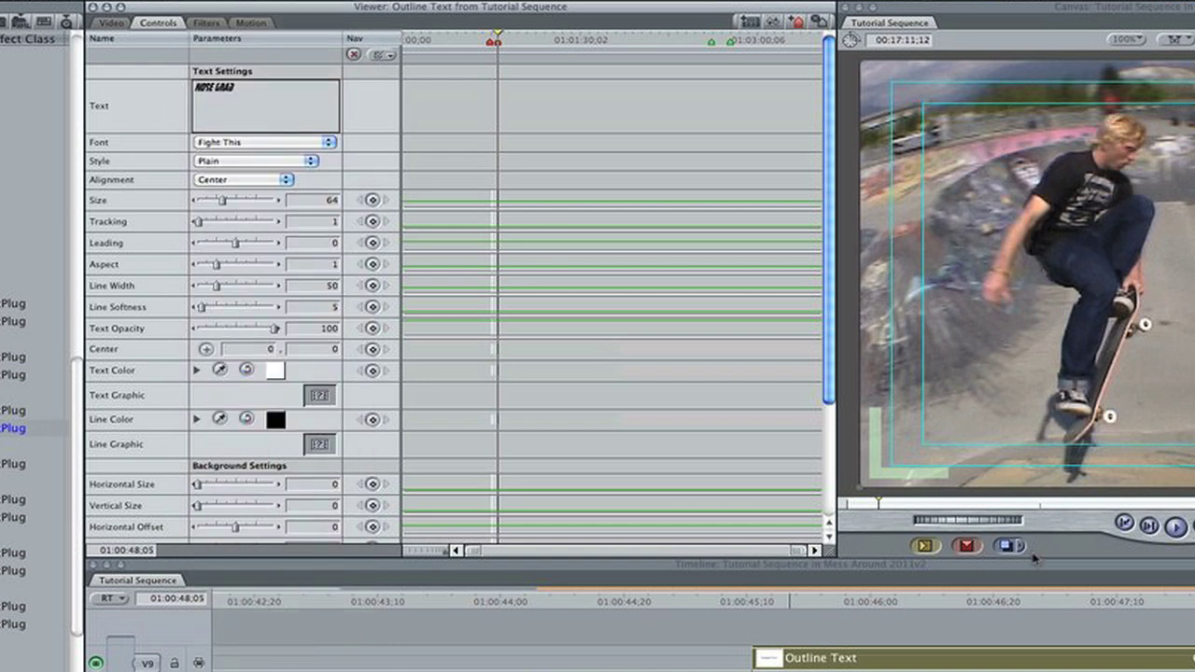
Go to 01:00:46;15 and set the title's Size to 99, Tracking to 4 and Line Width to 20.
{"action": "left_click", "coordinate": [967, 603]}
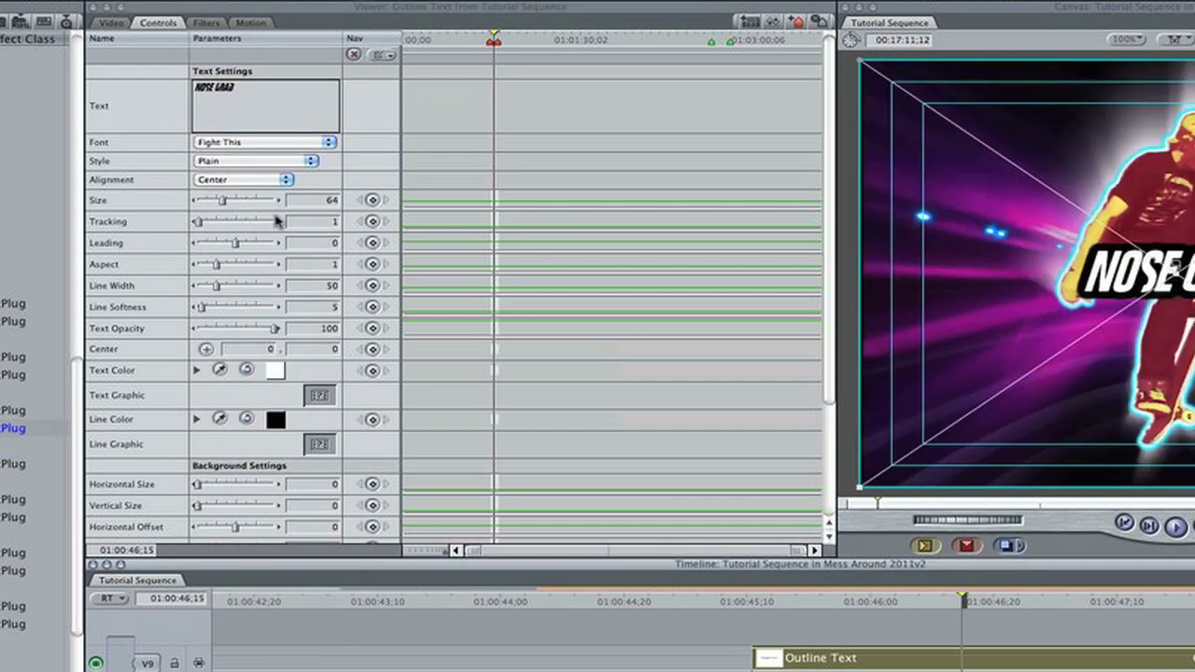
{"action": "double_click", "coordinate": [315, 202]}
{"action": "type", "text": "99"}
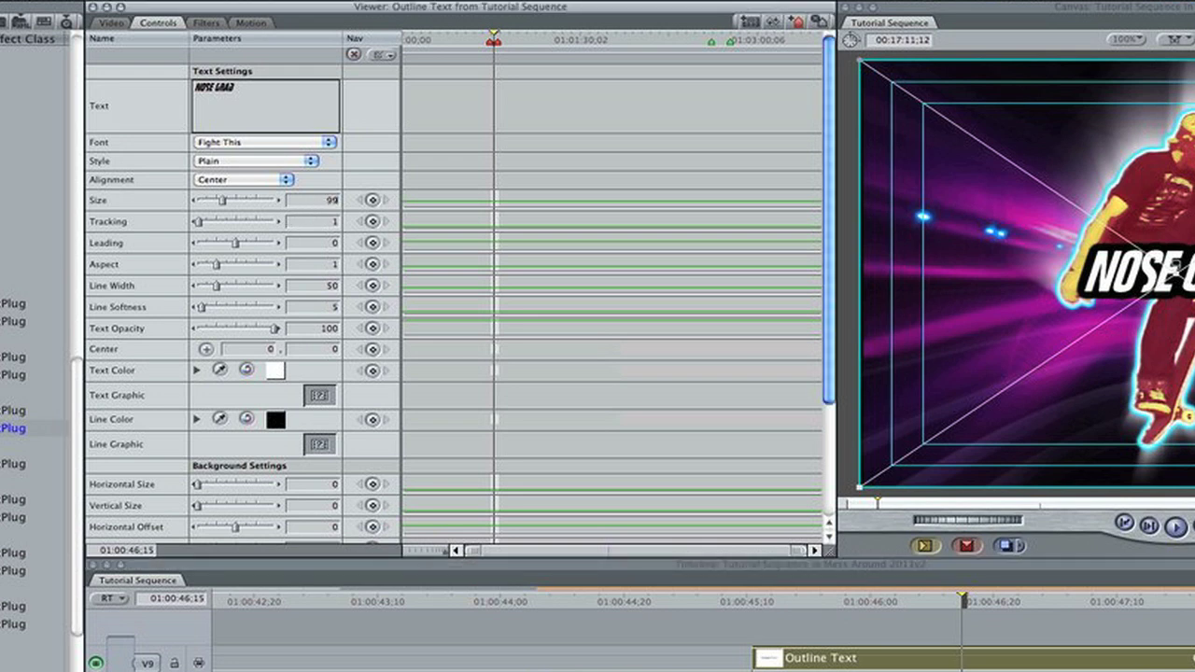
{"action": "key", "text": "Return"}
{"action": "type", "text": "4"}
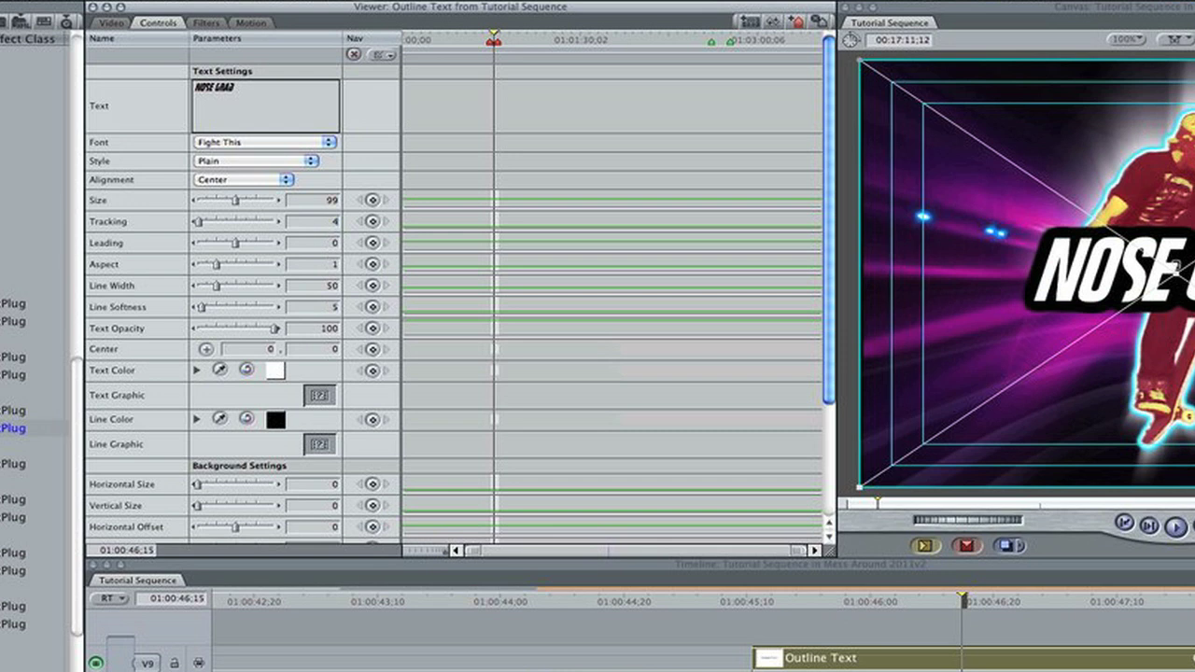
{"action": "key", "text": "Return"}
{"action": "left_click", "coordinate": [317, 284]}
{"action": "type", "text": "20"}
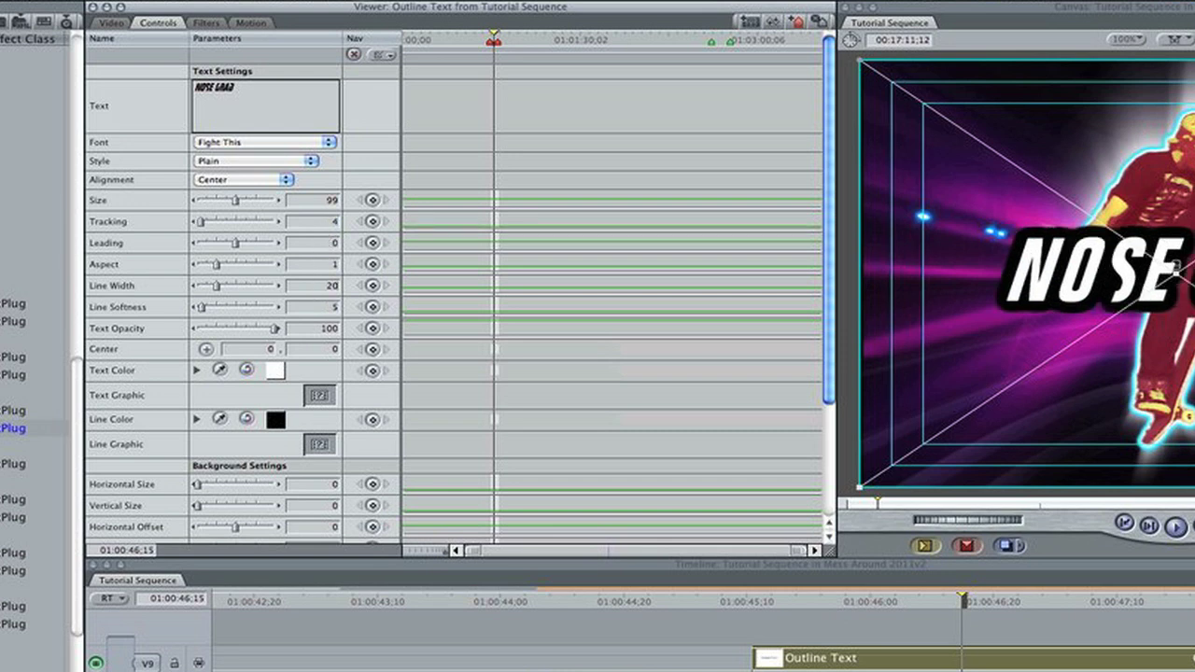
{"action": "key", "text": "Return"}
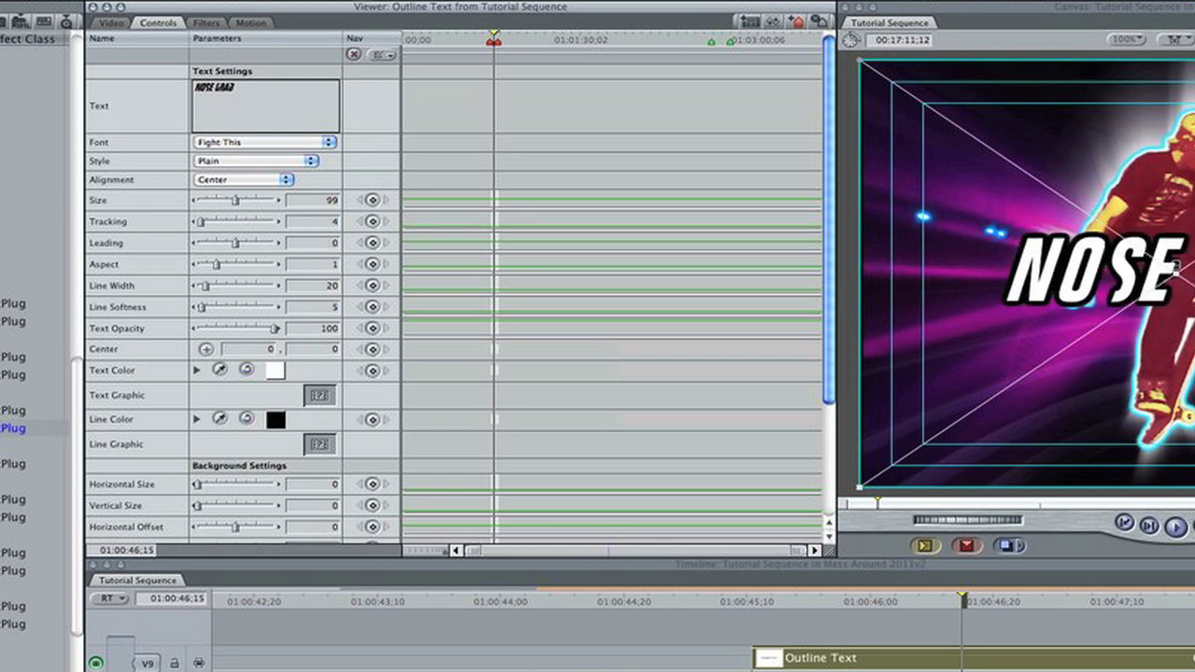
Lower the title in the frame by setting its Center to 0, 135.
{"action": "left_click", "coordinate": [297, 349]}
{"action": "type", "text": "135"}
{"action": "key", "text": "Return"}
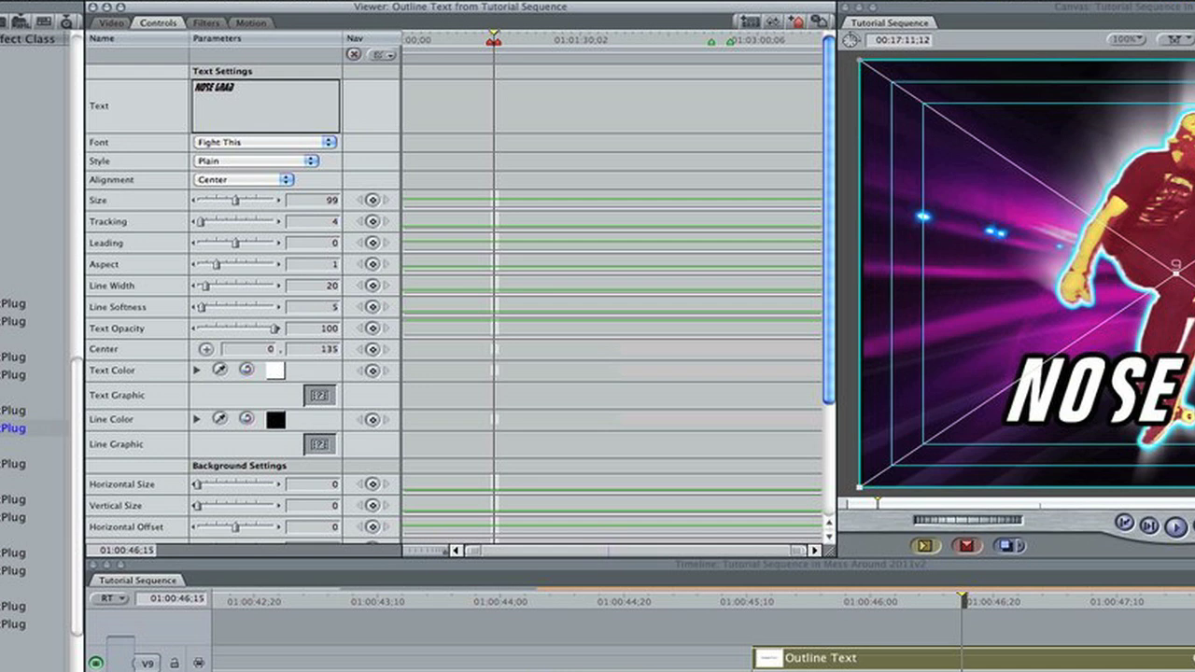
Set the title's Text Color to bright red and its Line Color to white.
{"action": "left_click", "coordinate": [274, 370]}
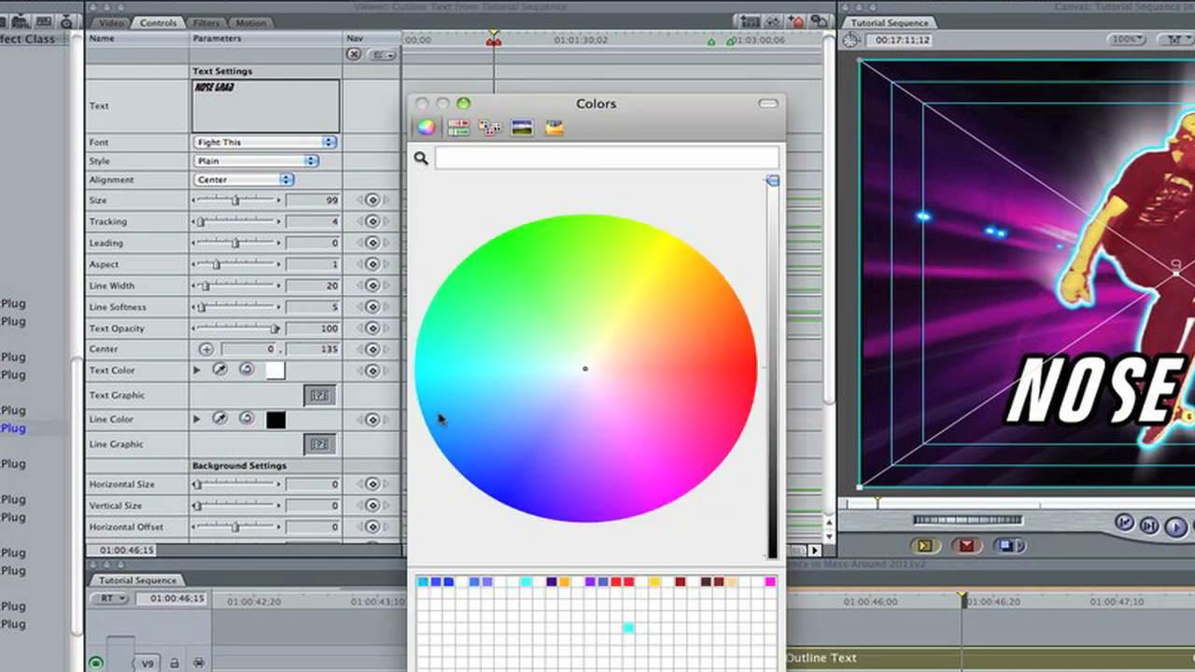
{"action": "left_click_drag", "start_coordinate": [700, 383], "coordinate": [795, 381]}
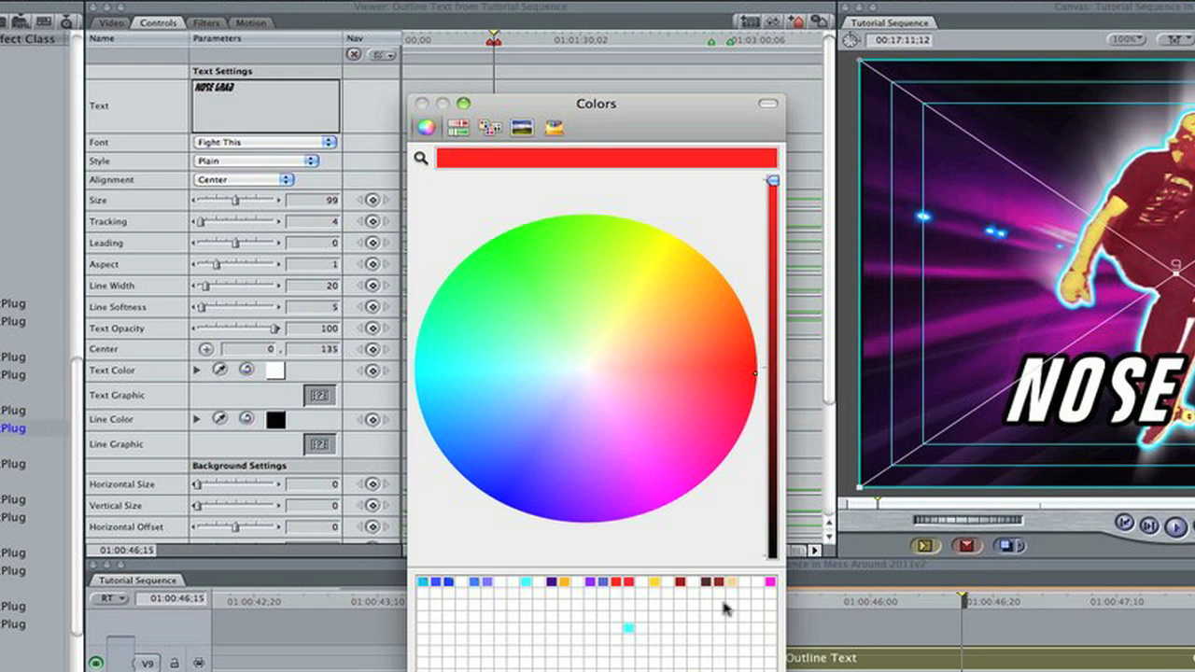
{"action": "key", "text": "super+w"}
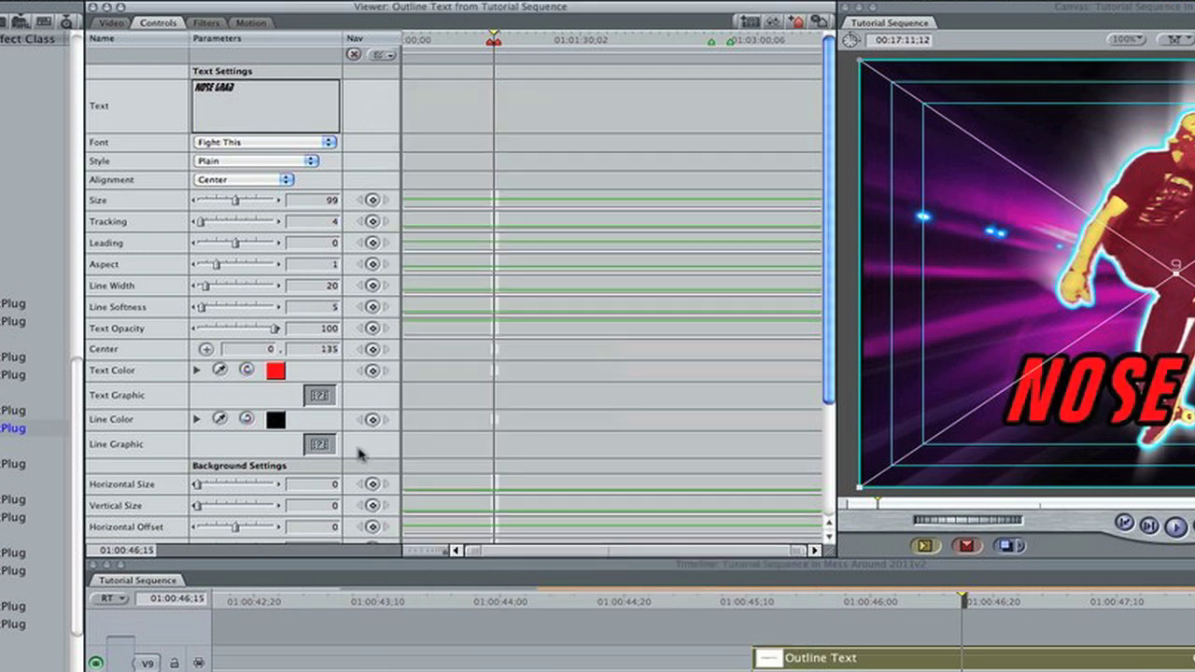
{"action": "left_click", "coordinate": [274, 421]}
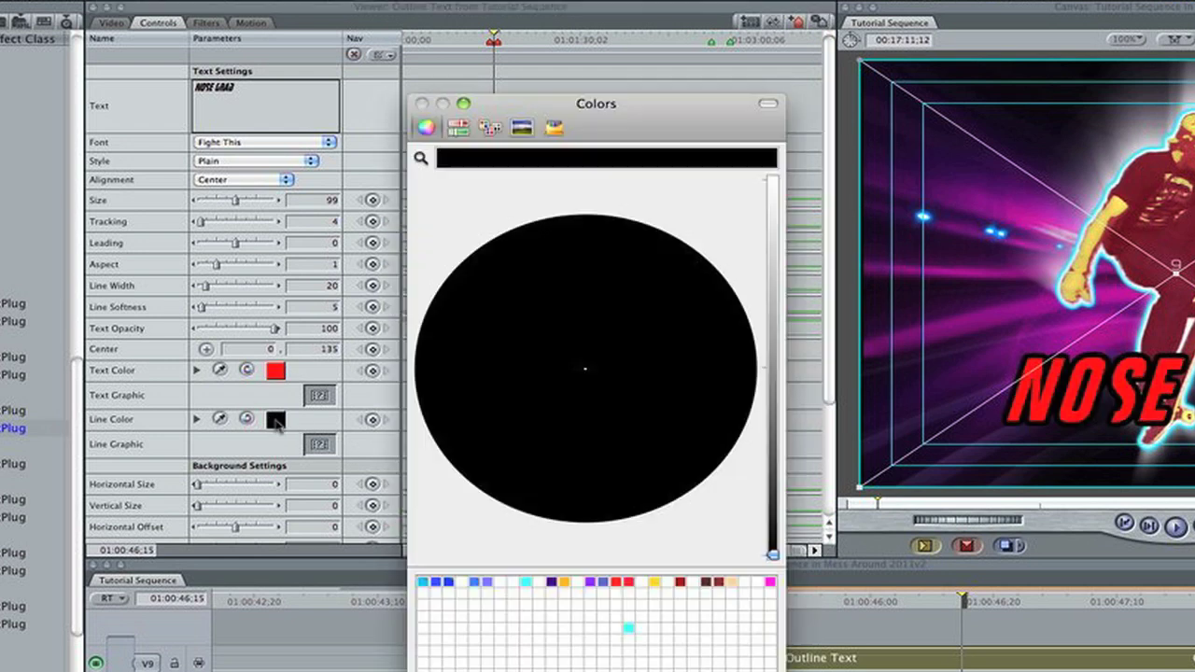
{"action": "left_click", "coordinate": [577, 583]}
{"action": "key", "text": "super+w"}
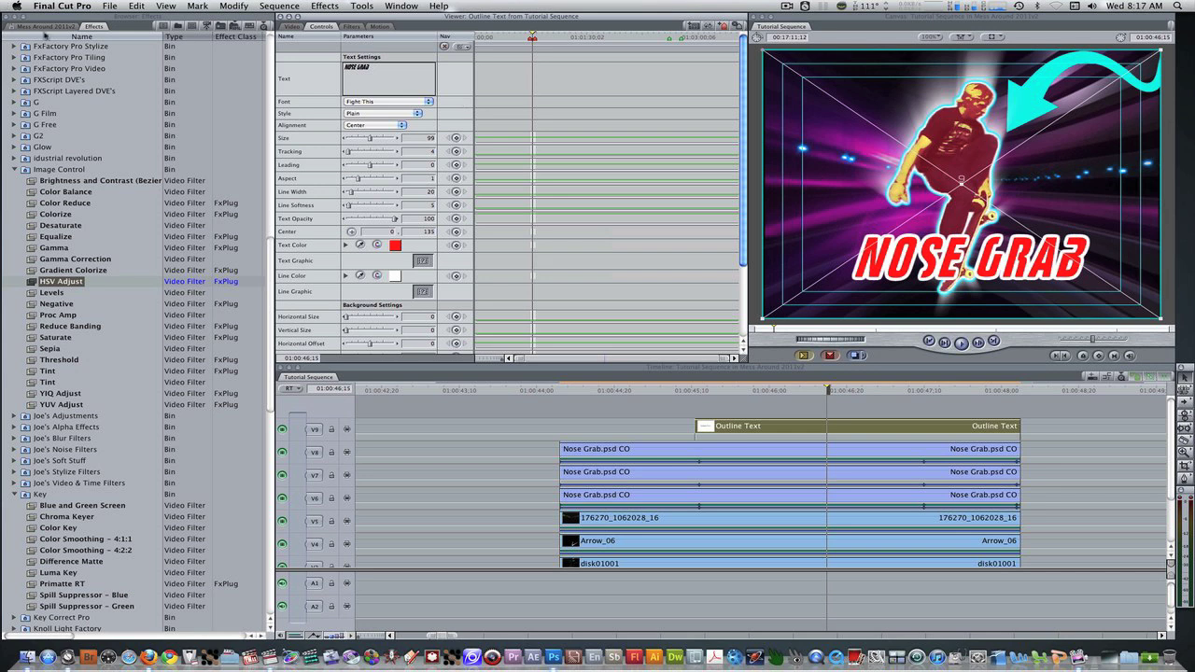
Apply the Extrude filter from the Stylize category to the Outline Text clip on V9.
{"action": "left_click", "coordinate": [100, 26]}
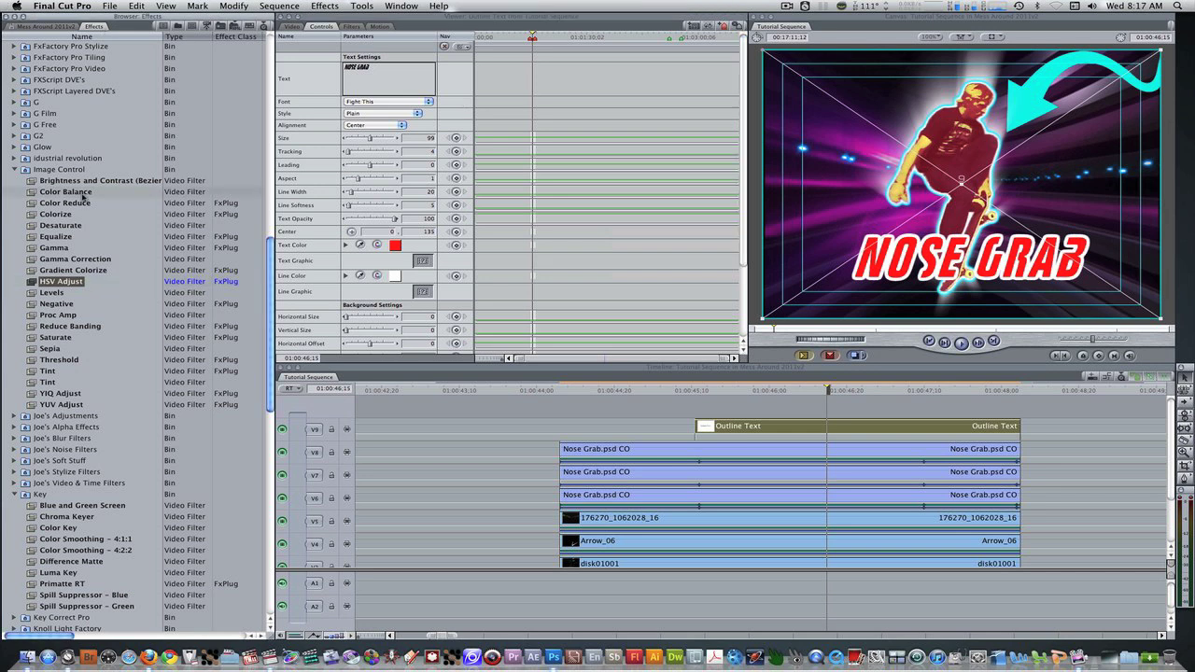
{"action": "scroll", "coordinate": [82, 195], "scroll_direction": "down", "scroll_amount": 14}
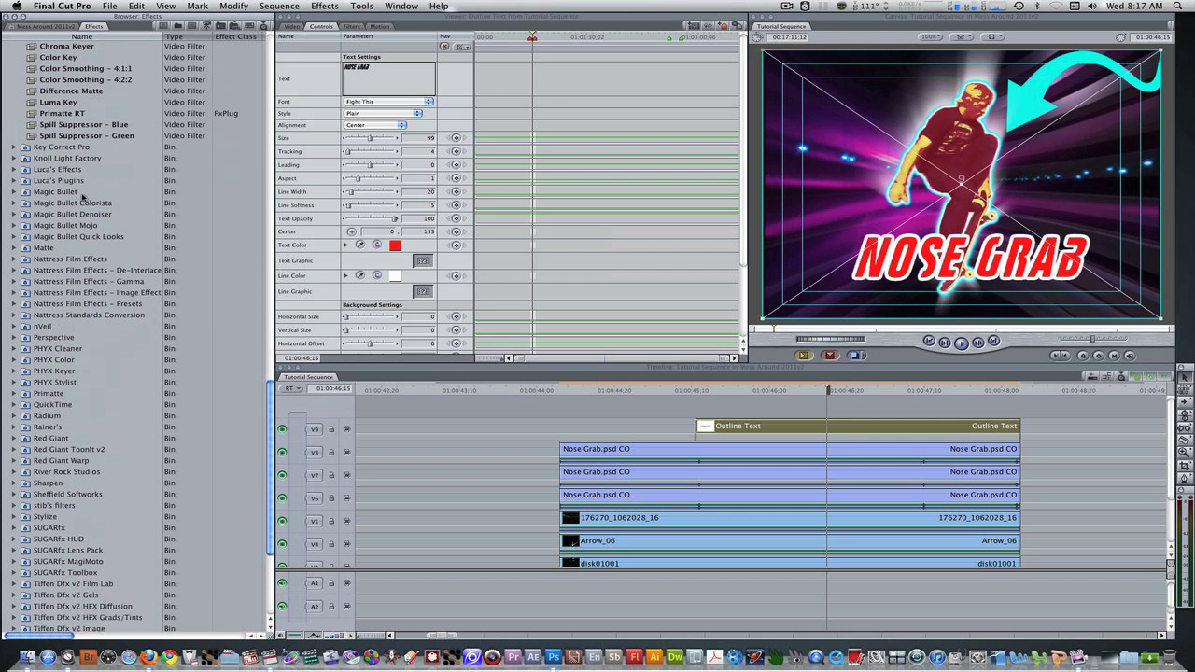
{"action": "left_click", "coordinate": [15, 517]}
{"action": "scroll", "coordinate": [21, 534], "scroll_direction": "down", "scroll_amount": 3}
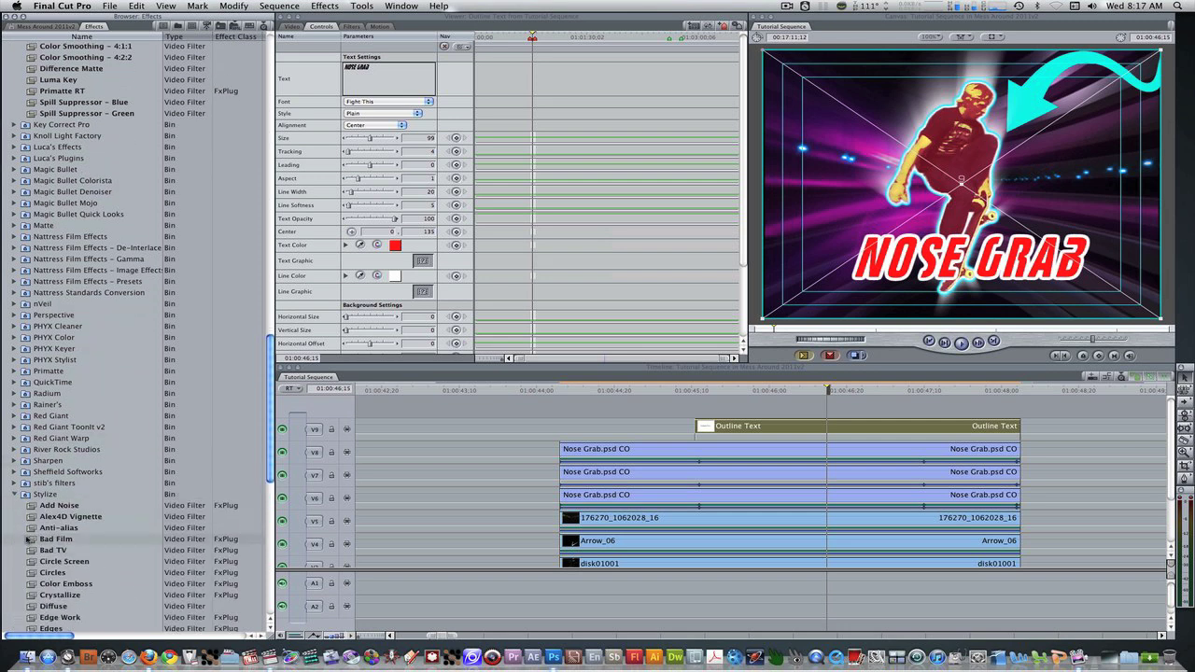
{"action": "left_click_drag", "start_coordinate": [33, 617], "coordinate": [939, 426]}
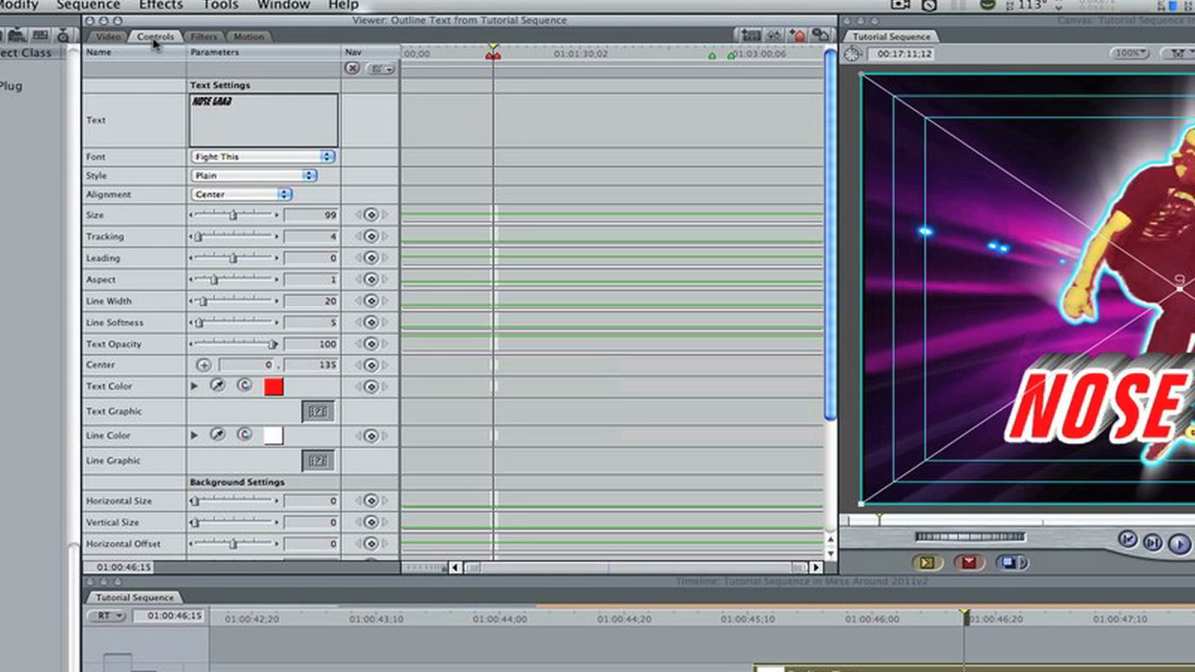
Set the title's Extrude filter to an Angle of 220 and a Distance of 45.
{"action": "left_click", "coordinate": [204, 37]}
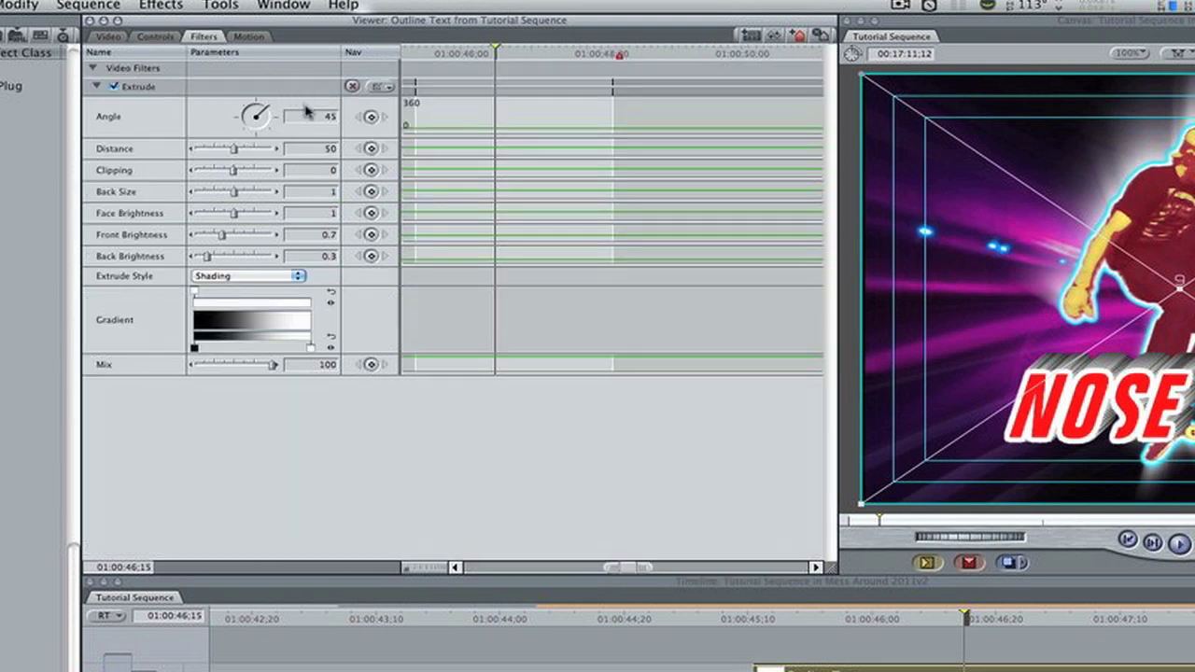
{"action": "type", "text": "220"}
{"action": "key", "text": "Tab"}
{"action": "type", "text": "4"}
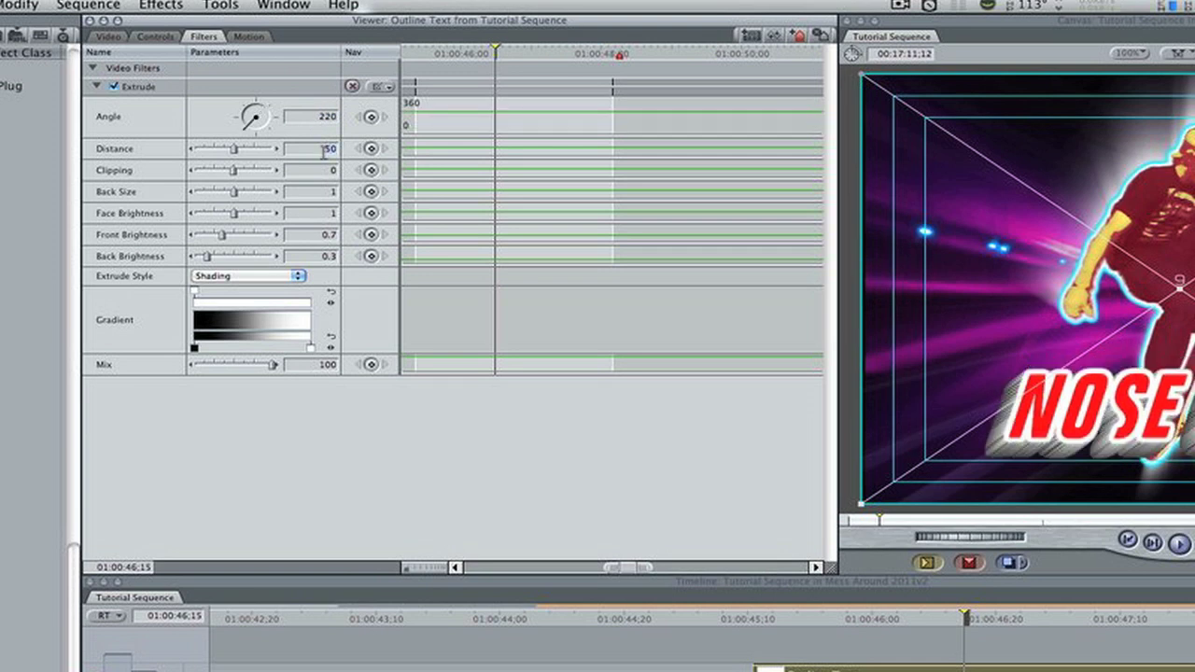
{"action": "type", "text": "5"}
{"action": "key", "text": "Return"}
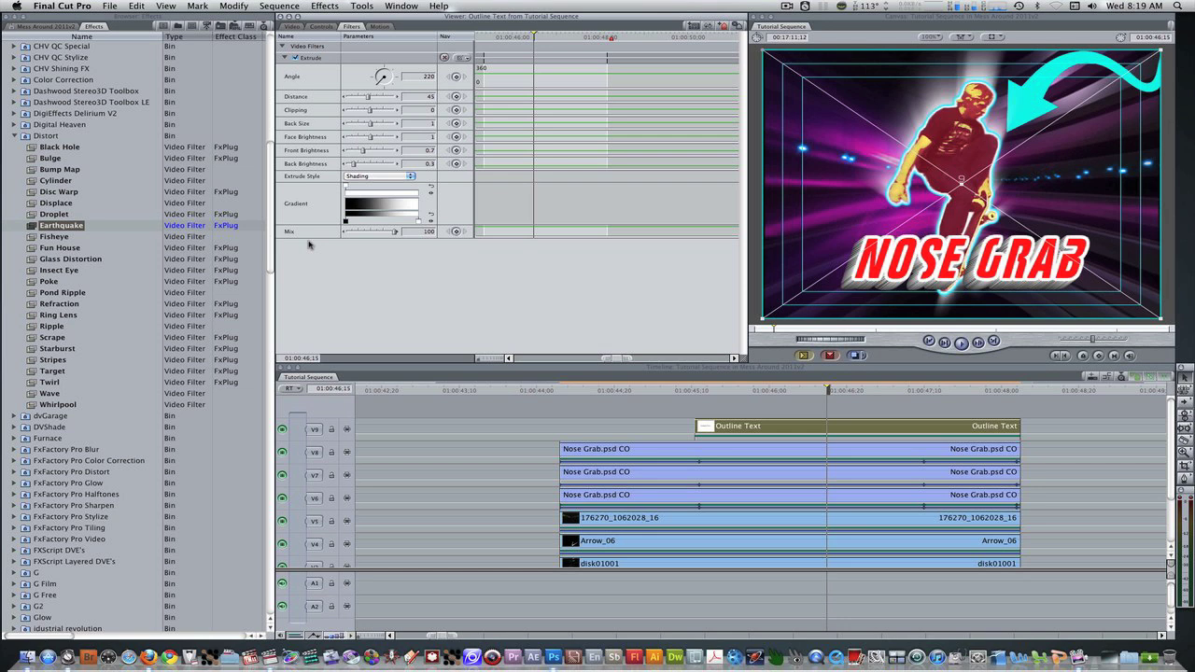
Add the Earthquake filter from the Distort category to the title, with Twist 0 and Horizontal and Vertical Shake at 0.09.
{"action": "left_click", "coordinate": [95, 26]}
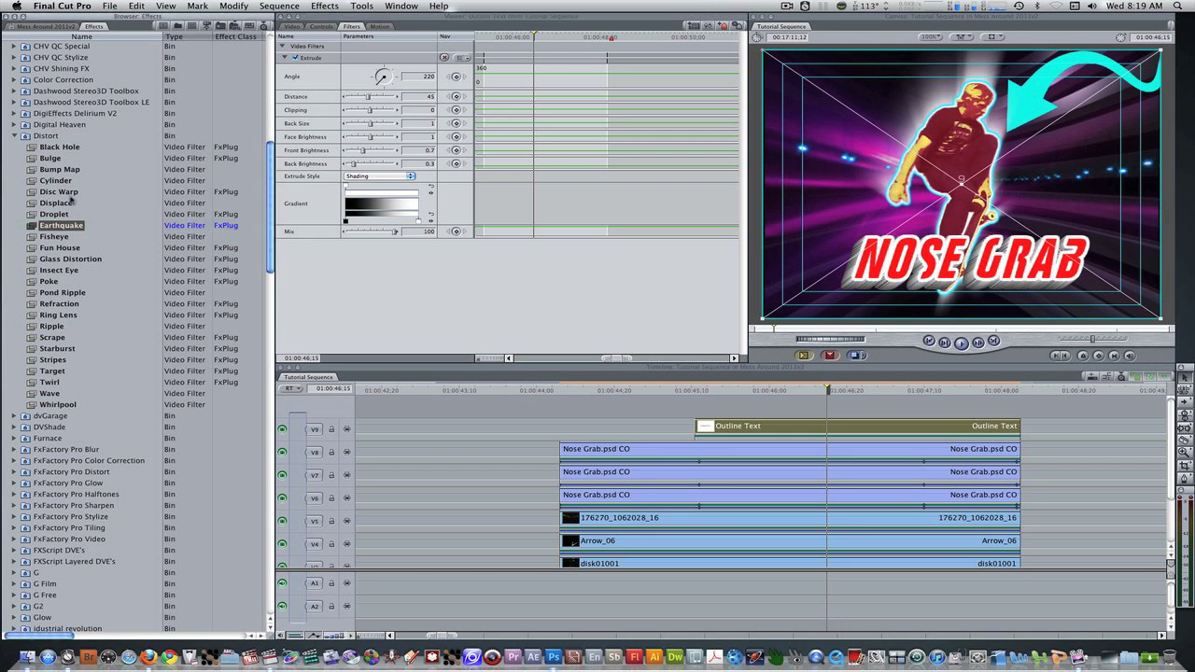
{"action": "left_click", "coordinate": [35, 228]}
{"action": "left_click_drag", "start_coordinate": [35, 229], "coordinate": [363, 301]}
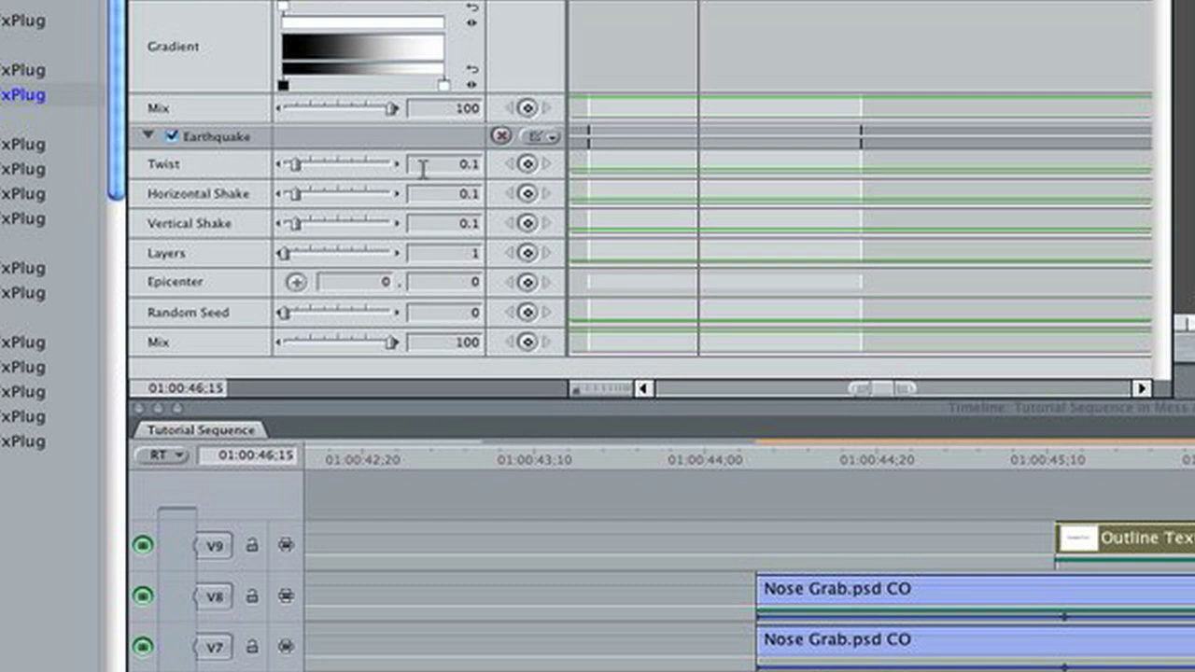
{"action": "left_click", "coordinate": [423, 169]}
{"action": "type", "text": "0"}
{"action": "key", "text": "Return"}
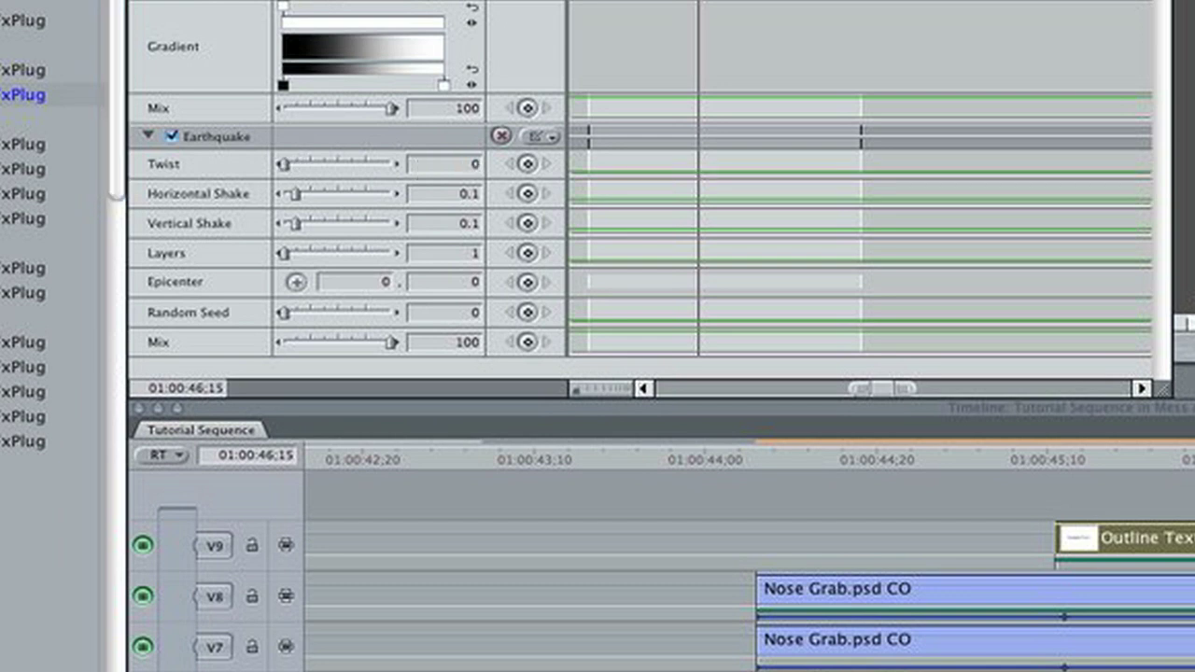
{"action": "left_click", "coordinate": [440, 196]}
{"action": "type", "text": ".09"}
{"action": "key", "text": "Tab"}
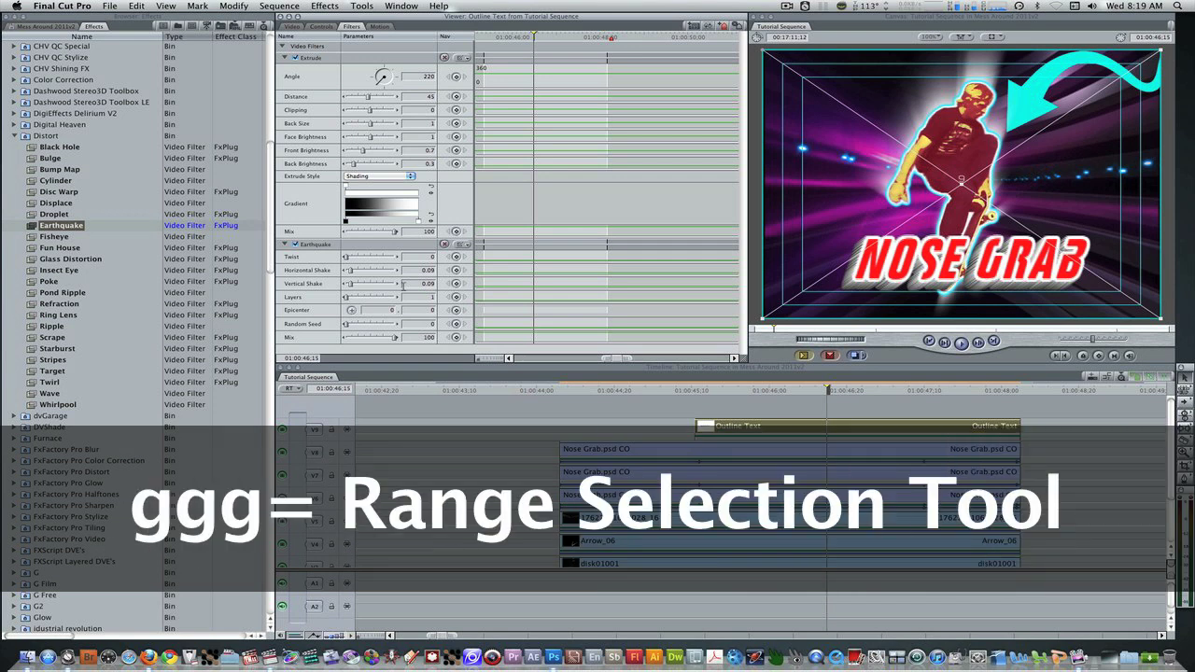
Activate the Range Selection tool and have the sequence's Timeline Options show the video Motion Bar and Filters Bar under Clip Keyframes.
{"action": "key", "text": "g"}
{"action": "key", "text": "g"}
{"action": "key", "text": "g"}
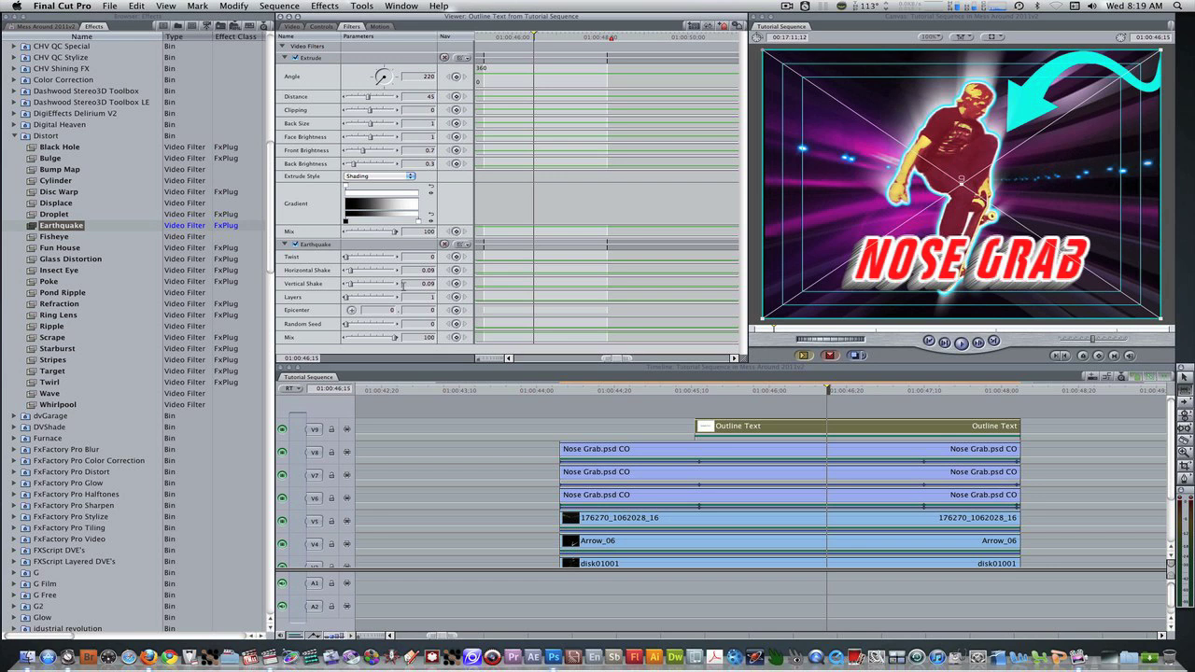
{"action": "key", "text": "super+0"}
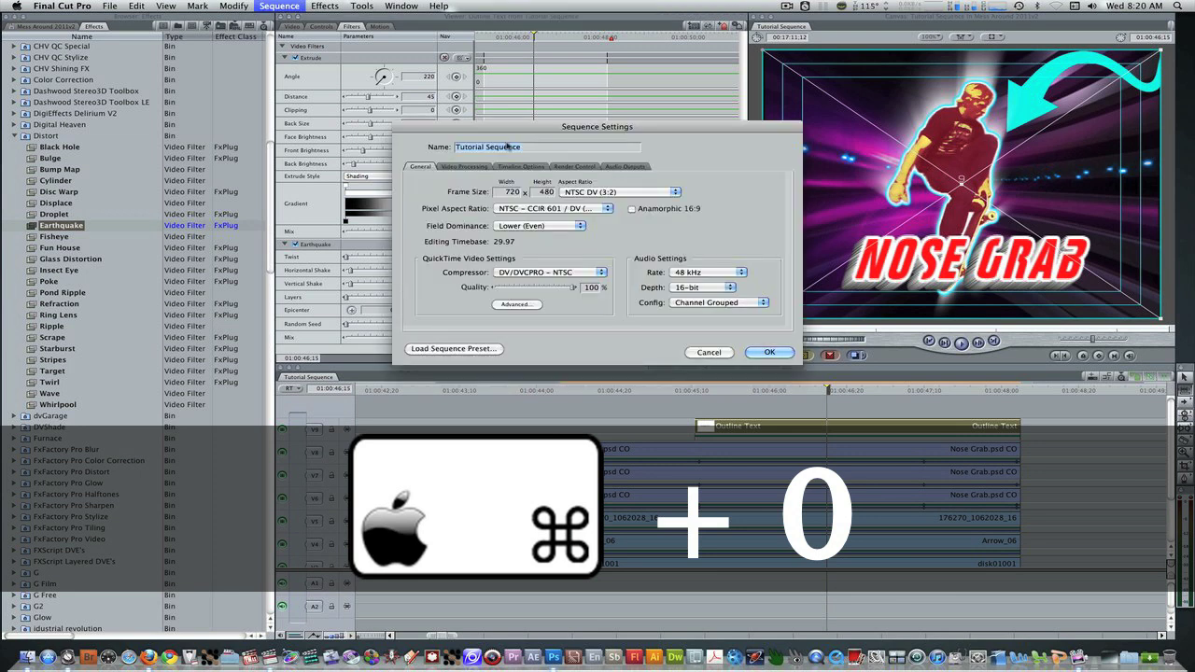
{"action": "left_click", "coordinate": [520, 167]}
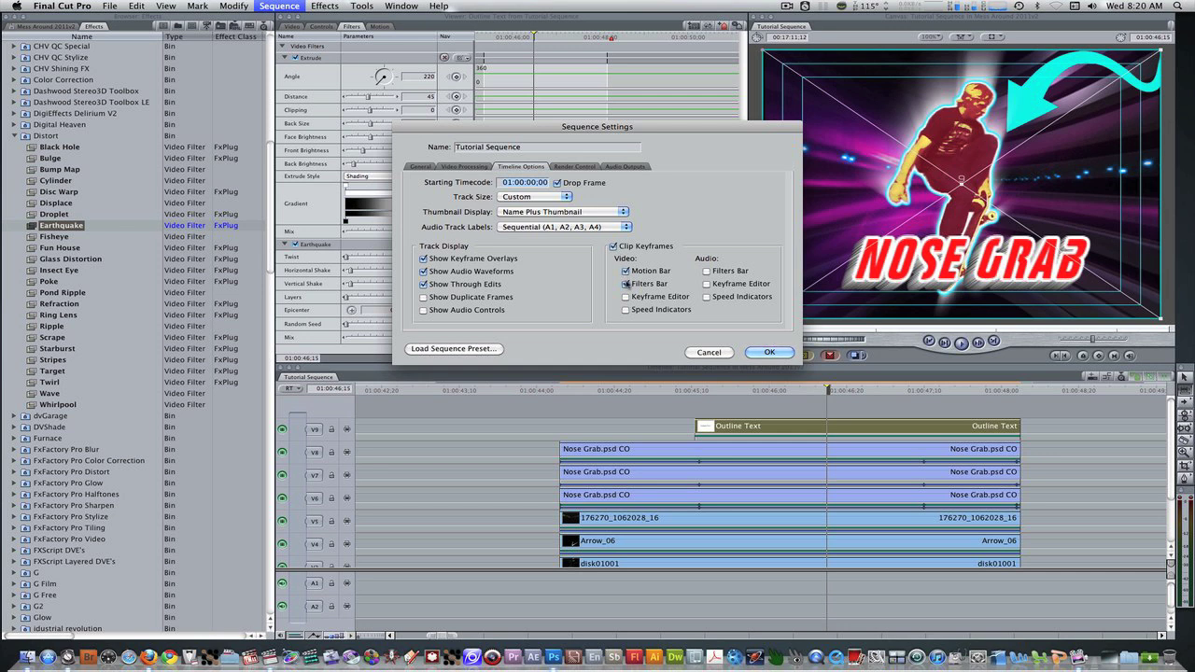
{"action": "left_click", "coordinate": [767, 354]}
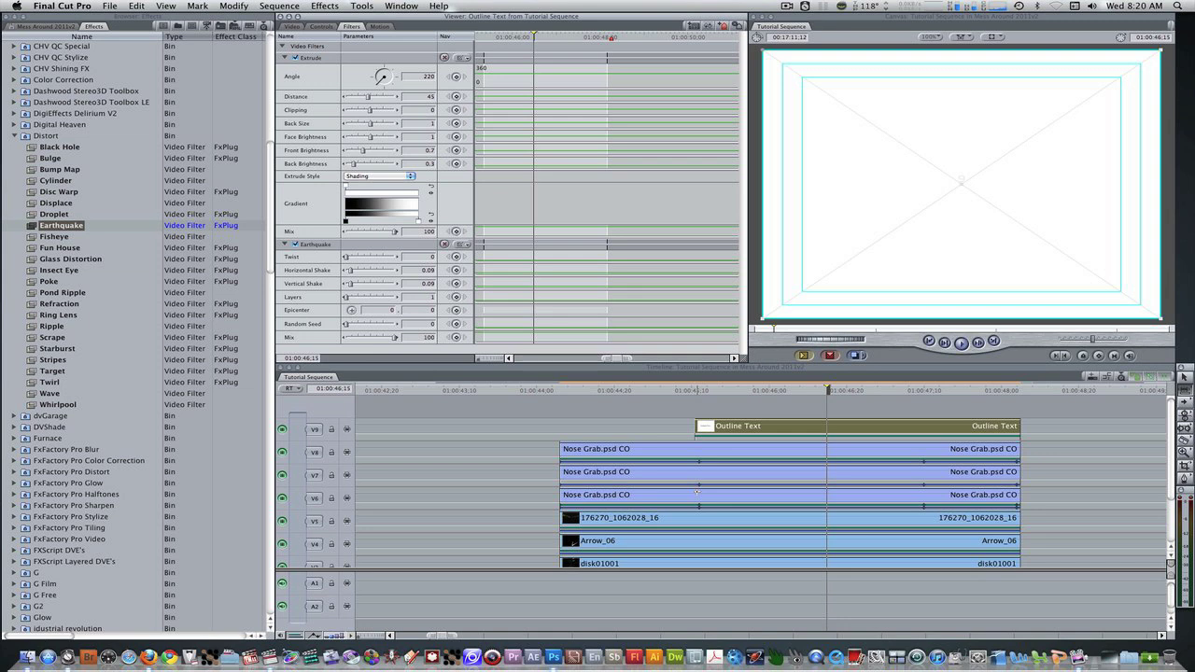
Select the range between the two middle keyframes of the Nose Grab.psd clip on V6 and apply the title's Earthquake filter to it.
{"action": "left_click", "coordinate": [697, 491]}
{"action": "left_click_drag", "start_coordinate": [699, 491], "coordinate": [922, 493]}
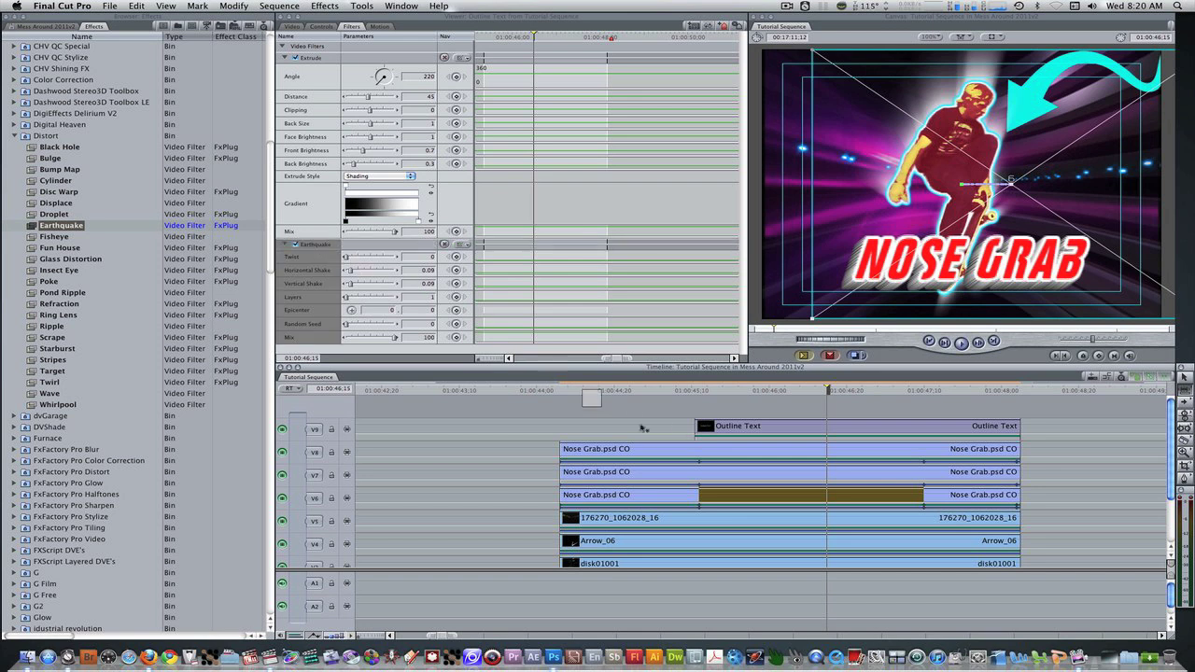
{"action": "left_click", "coordinate": [751, 497]}
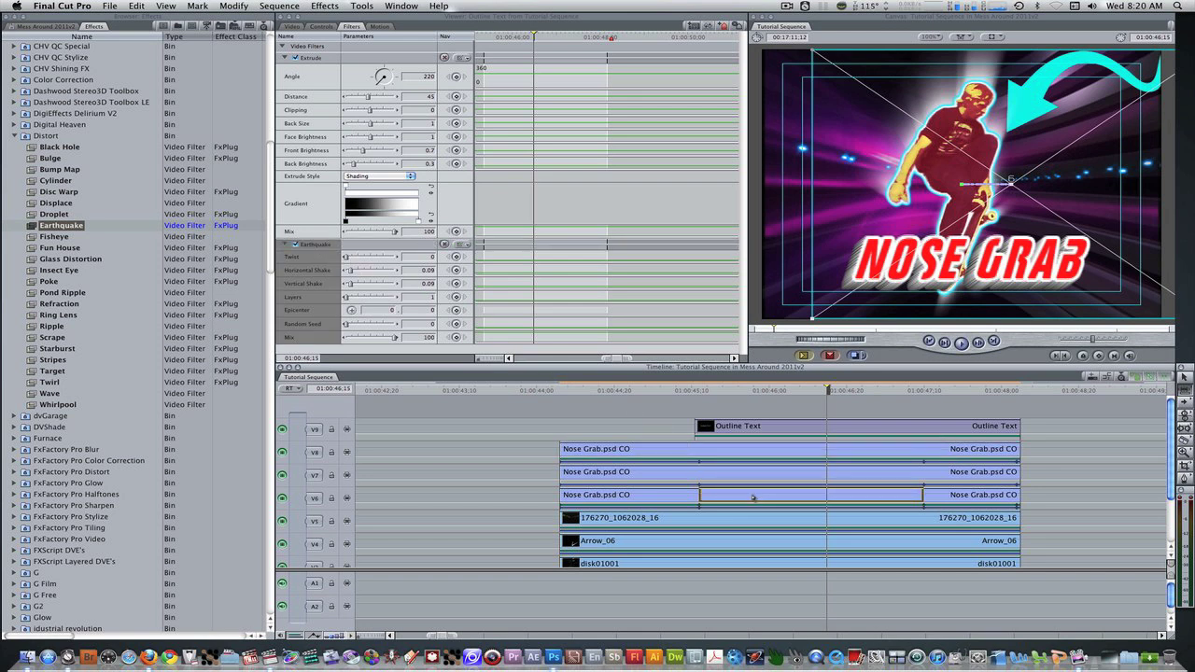
{"action": "left_click", "coordinate": [752, 497]}
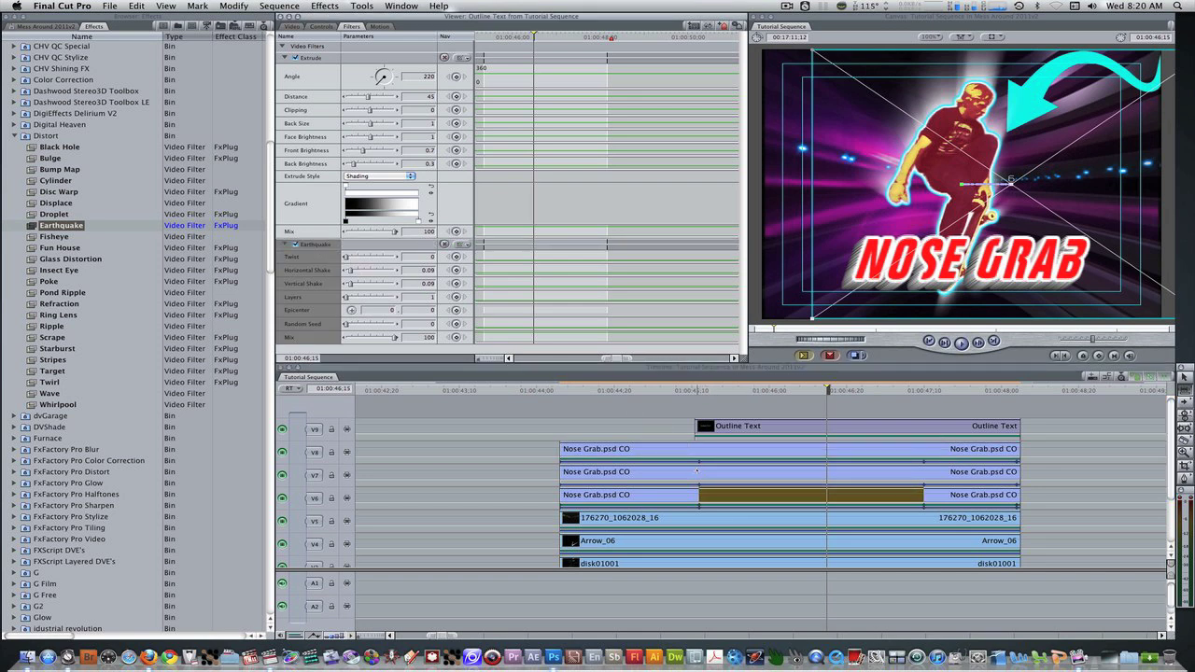
Select the same keyframe range of the Nose Grab.psd clip on V7 and apply the title's Earthquake filter there.
{"action": "left_click_drag", "start_coordinate": [700, 473], "coordinate": [923, 472]}
{"action": "left_click_drag", "start_coordinate": [409, 310], "coordinate": [715, 471]}
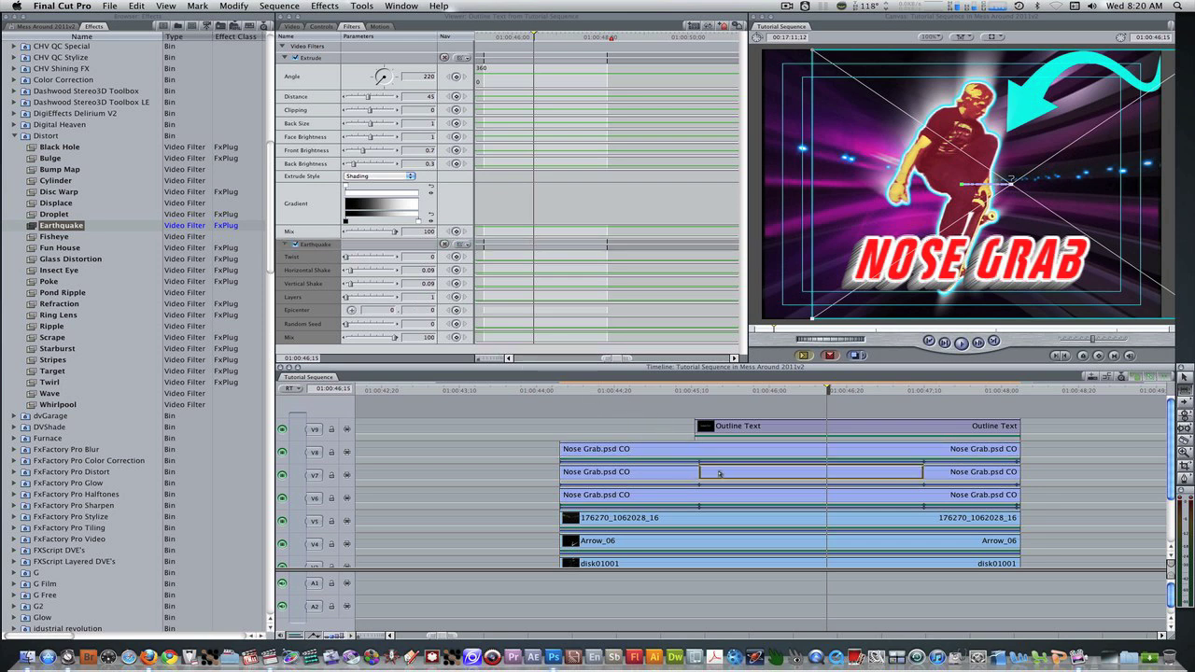
Select the range between the two middle keyframes of the Nose Grab.psd clip on V8 and apply the title's Earthquake filter to it.
{"action": "left_click", "coordinate": [718, 474]}
{"action": "left_click_drag", "start_coordinate": [698, 445], "coordinate": [924, 446]}
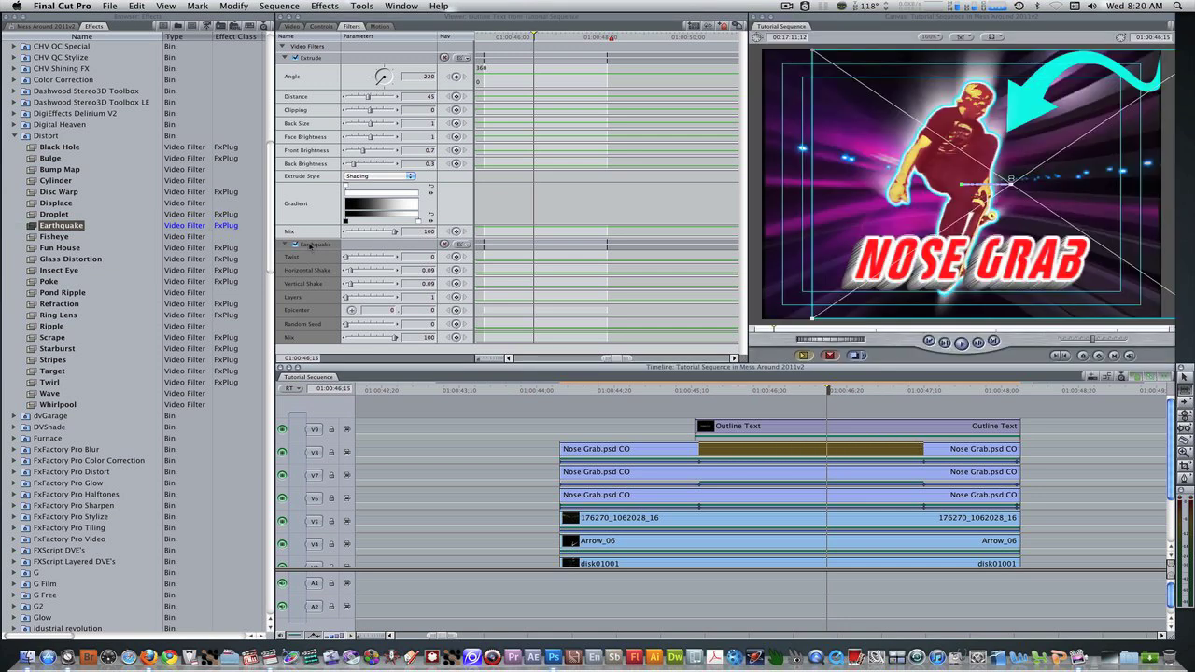
{"action": "left_click", "coordinate": [714, 446]}
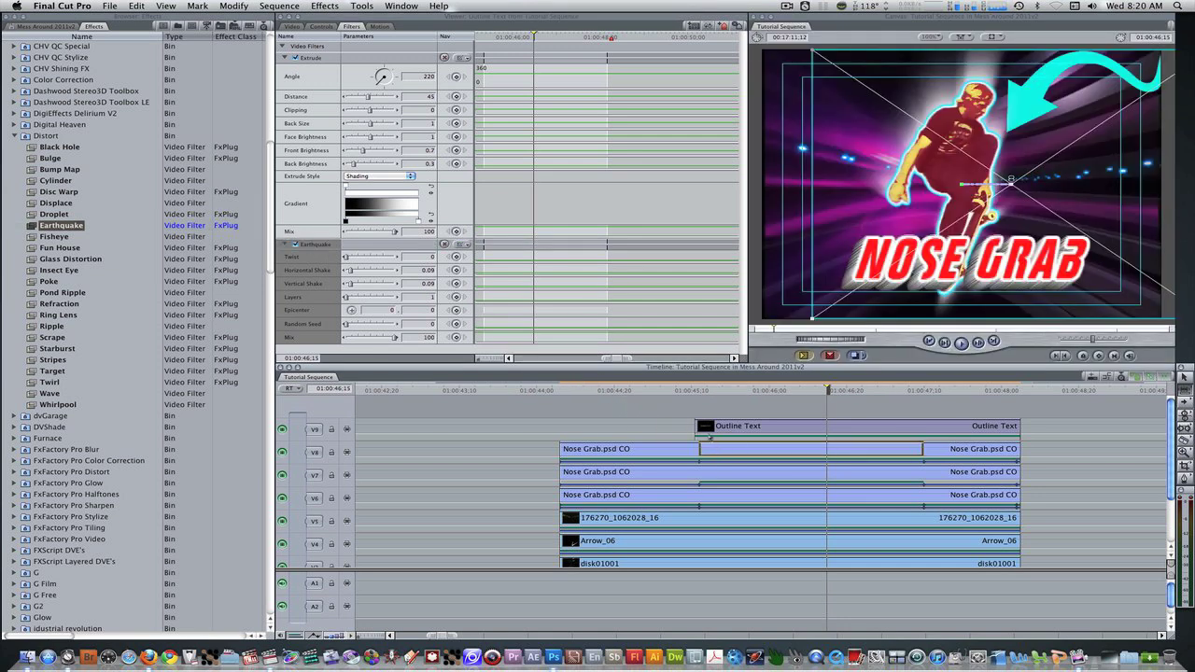
{"action": "double_click", "coordinate": [711, 445]}
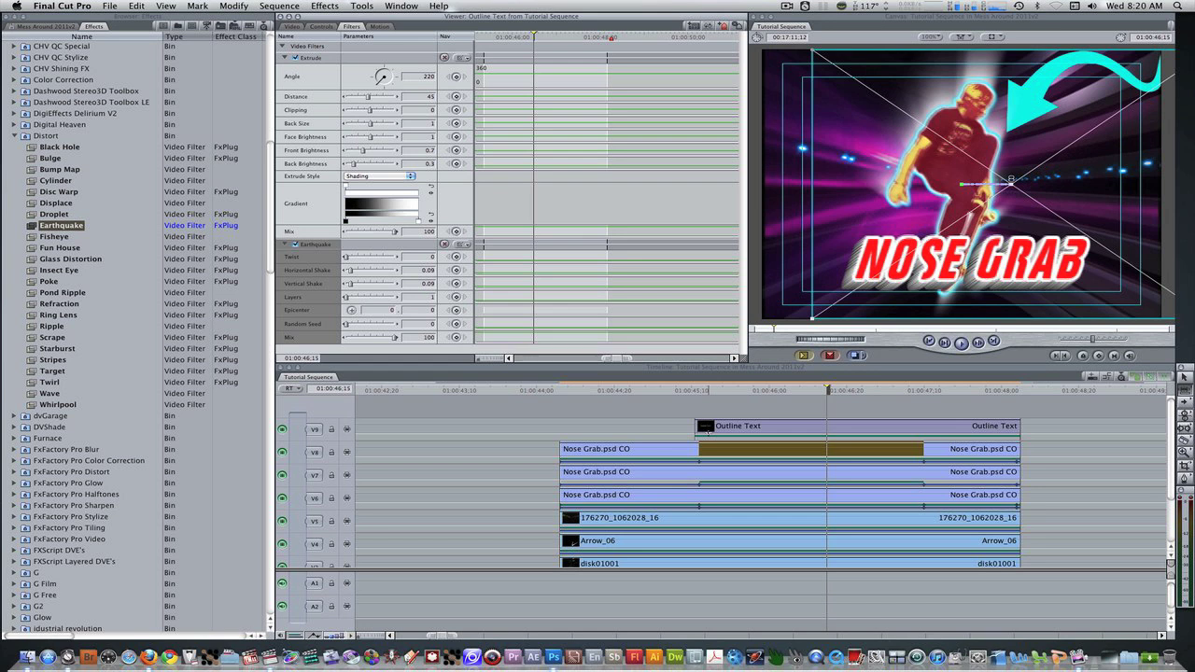
{"action": "left_click", "coordinate": [717, 383]}
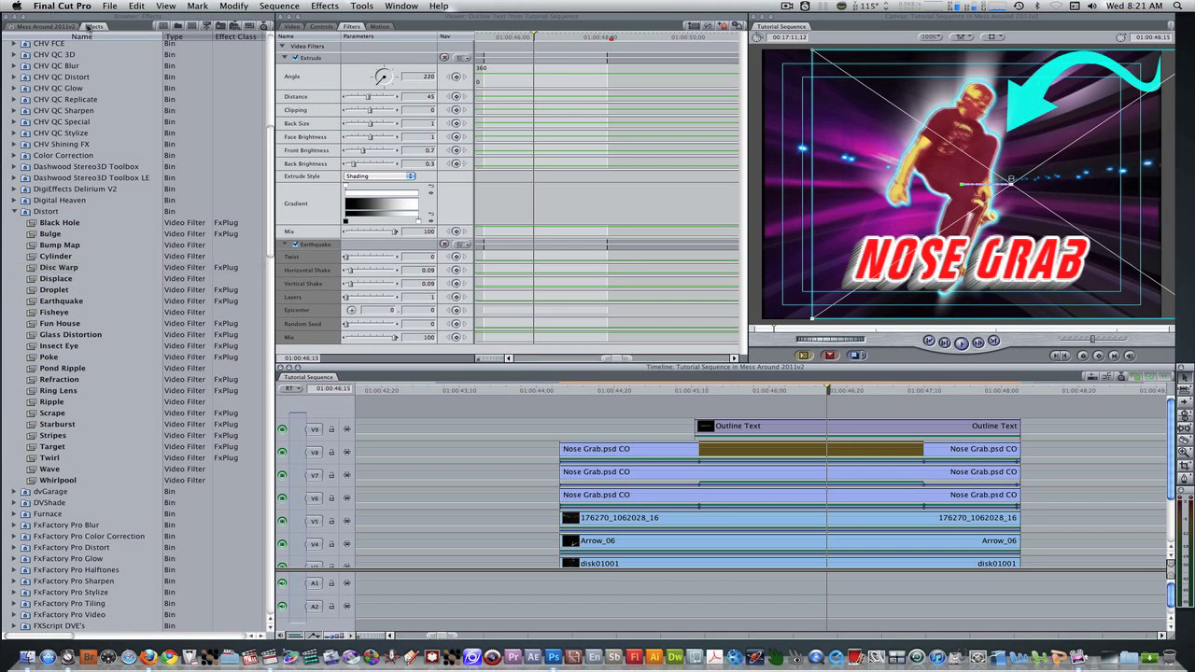
Add the Cross Zoom transition from the 3D Simulation video transitions to the start of the Outline Text title on V9.
{"action": "left_click", "coordinate": [101, 132]}
{"action": "scroll", "coordinate": [101, 133], "scroll_direction": "up", "scroll_amount": 10}
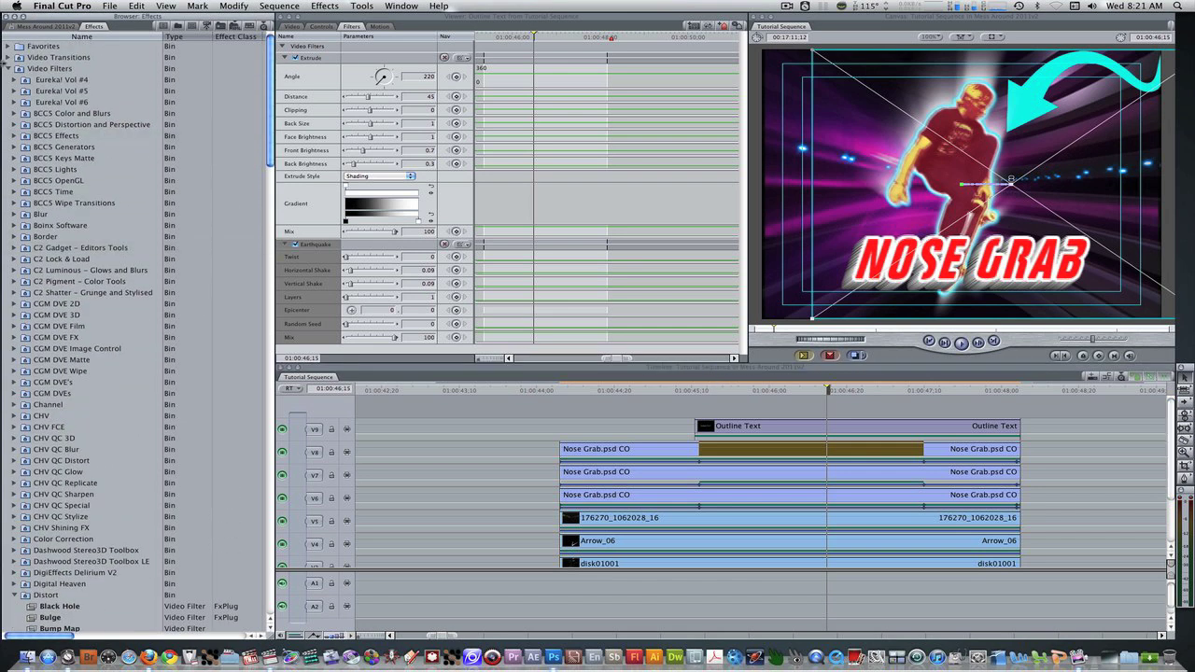
{"action": "left_click", "coordinate": [8, 57]}
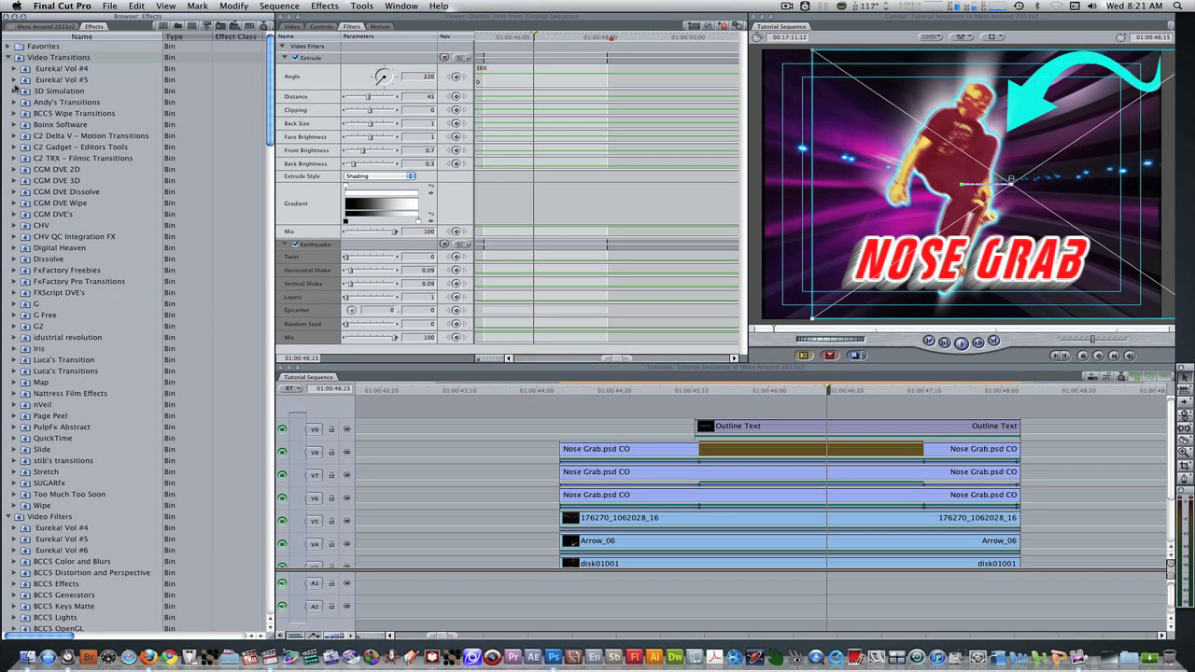
{"action": "left_click", "coordinate": [15, 91]}
{"action": "left_click_drag", "start_coordinate": [30, 102], "coordinate": [719, 428]}
Set the title's opening Cross Zoom duration to 10 frames and copy the transition to the end of the title.
{"action": "double_click", "coordinate": [718, 428]}
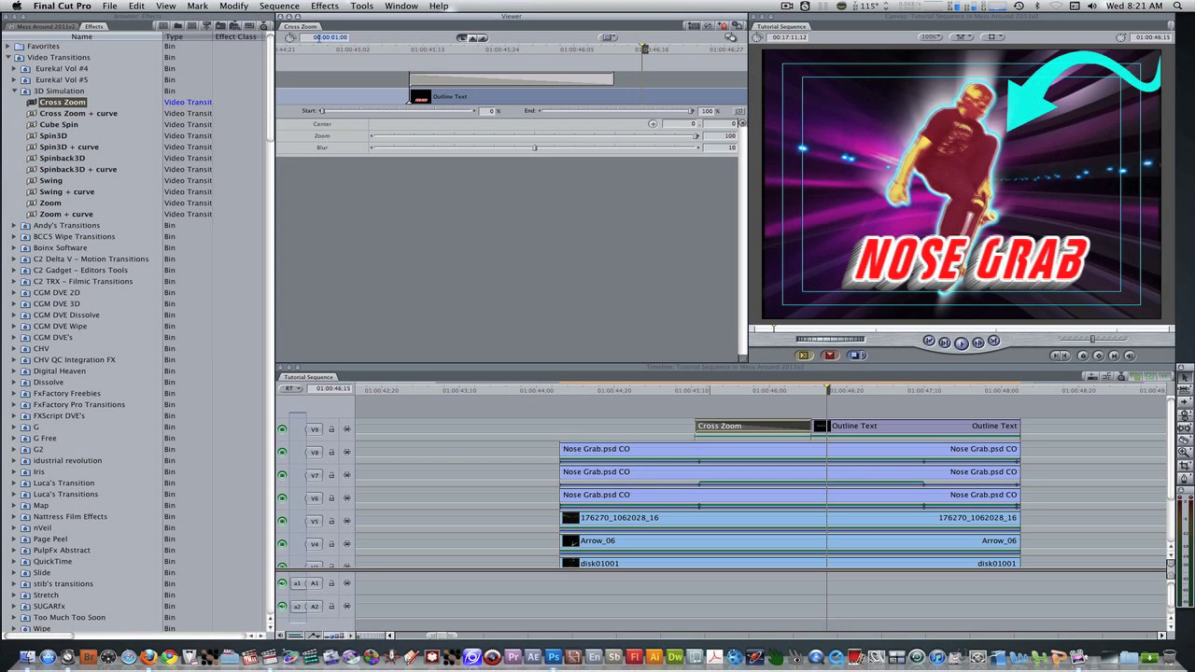
{"action": "key", "text": "BackSpace"}
{"action": "type", "text": "10"}
{"action": "key", "text": "Return"}
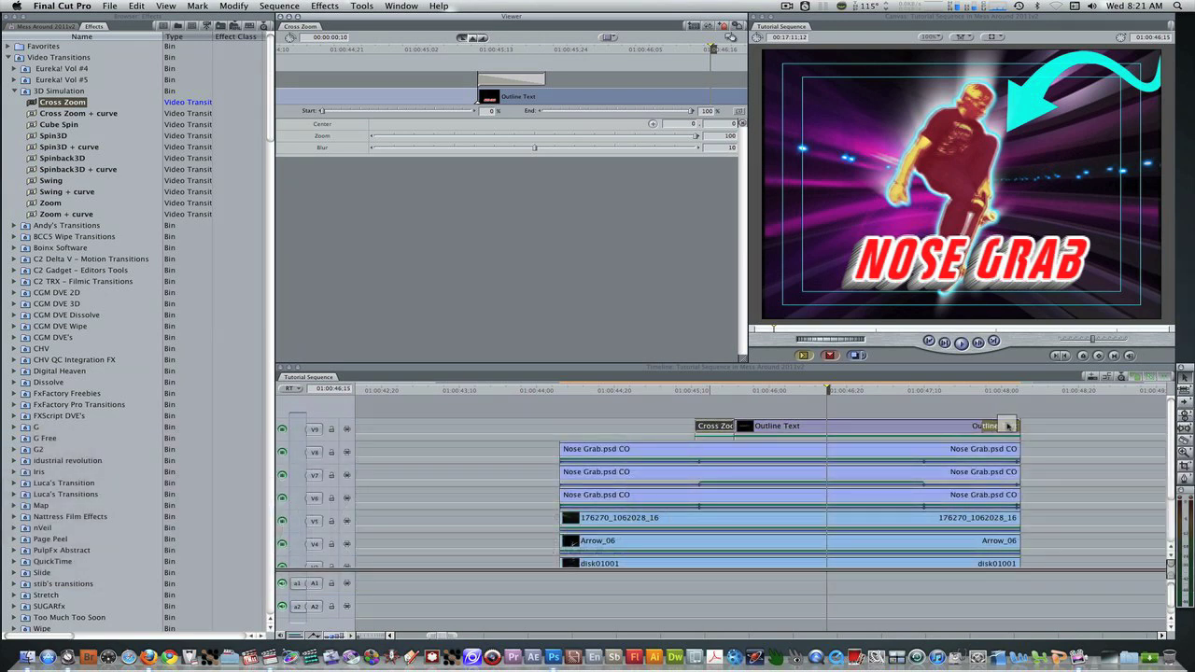
{"action": "left_click_drag", "start_coordinate": [990, 425], "coordinate": [987, 416]}
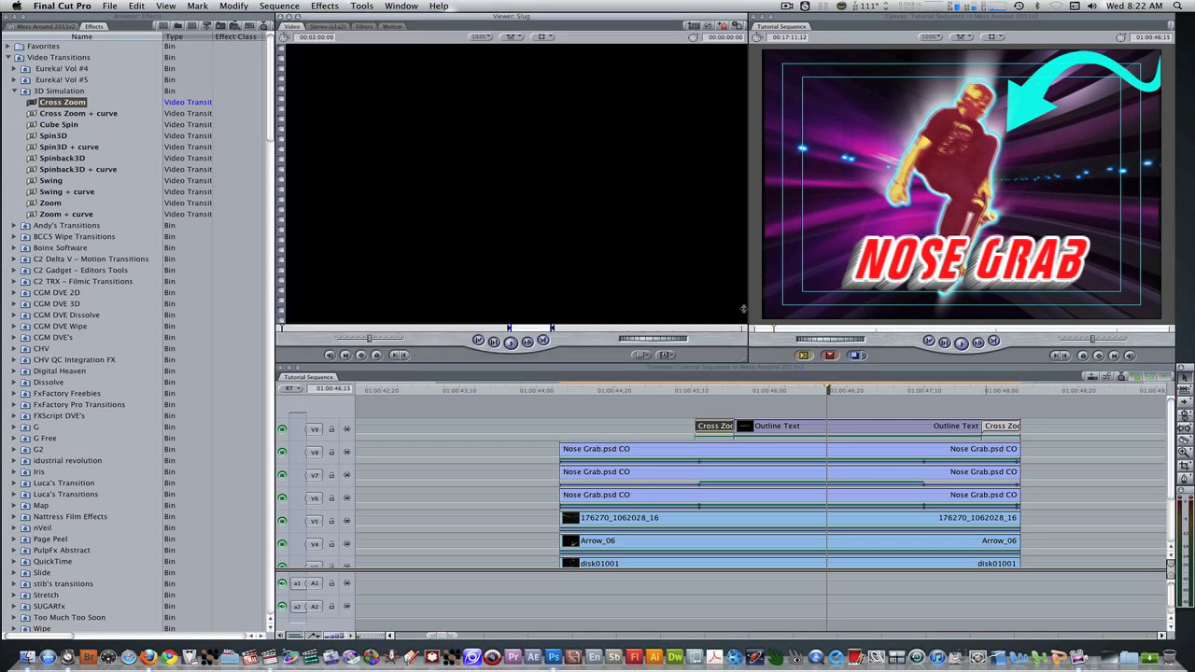
Load a Color generator from the Matte category and set its duration to 5 frames.
{"action": "left_click", "coordinate": [670, 355]}
{"action": "mouse_move", "coordinate": [718, 518]}
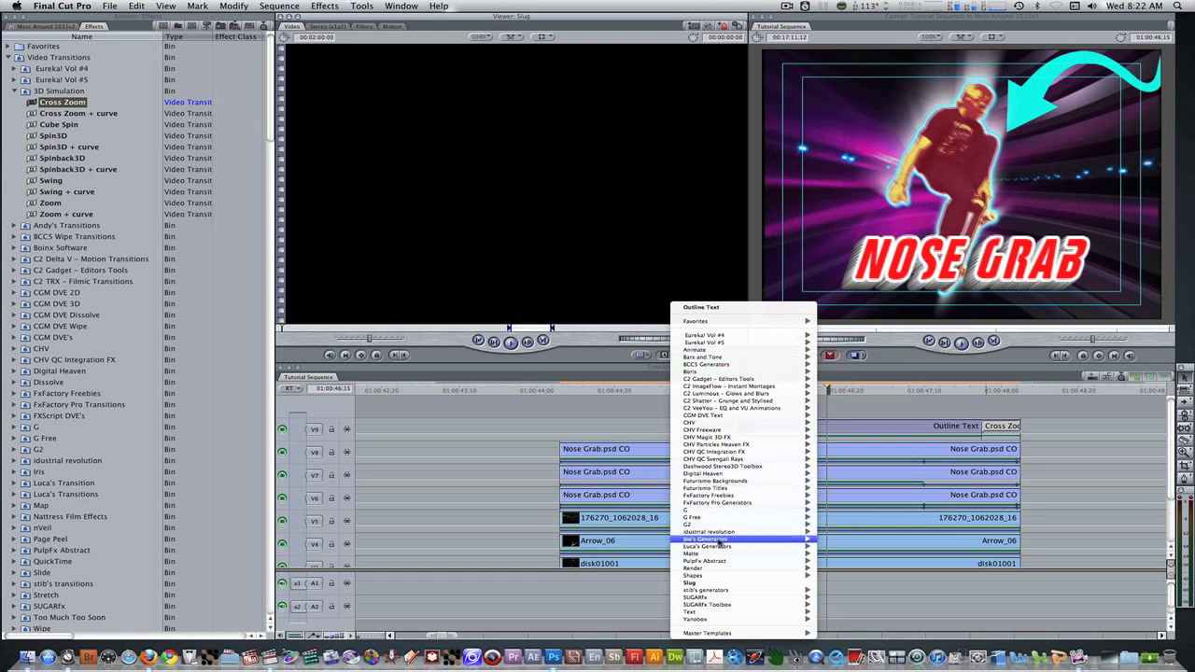
{"action": "mouse_move", "coordinate": [720, 554]}
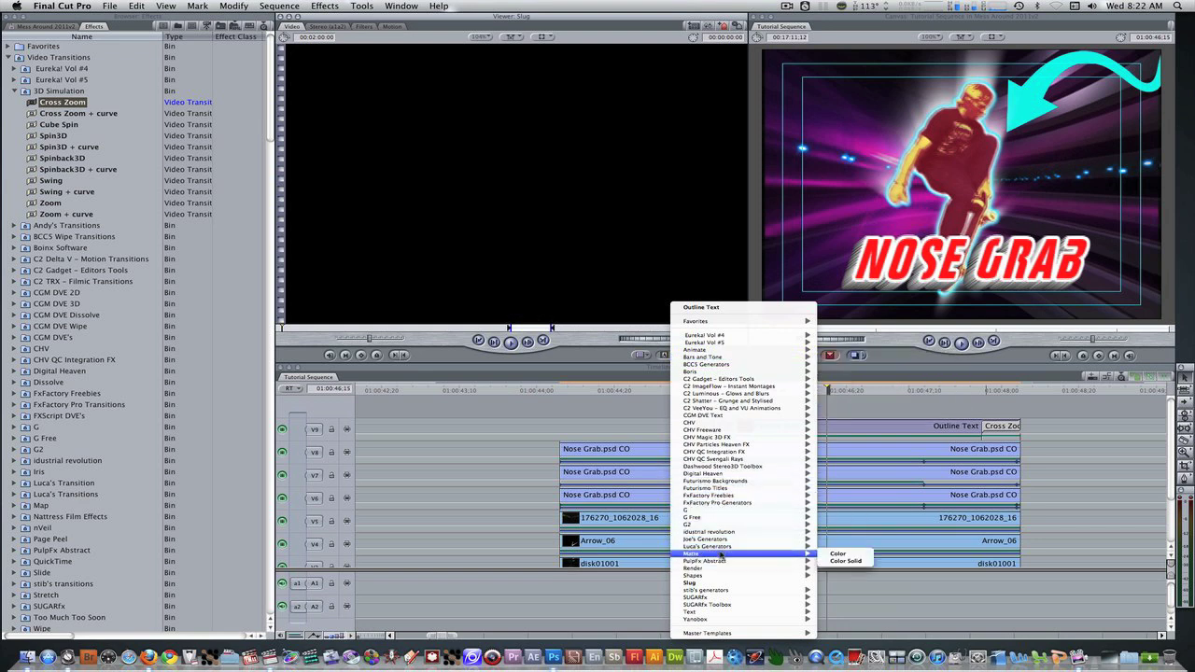
{"action": "left_click", "coordinate": [846, 554]}
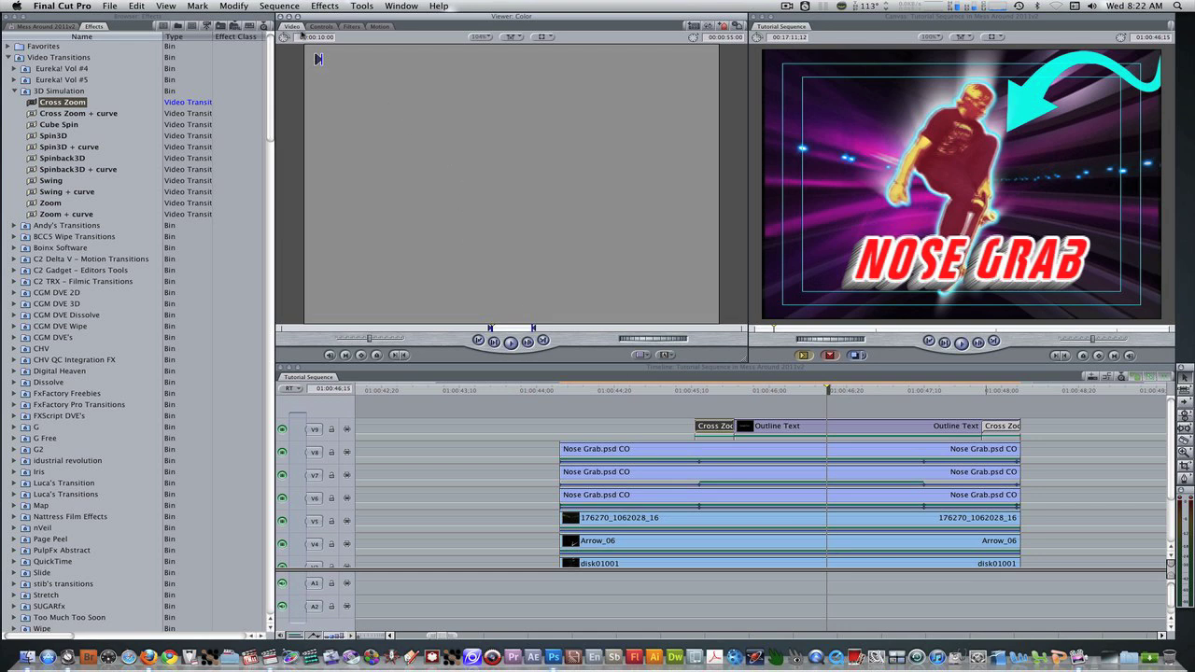
{"action": "type", "text": "5"}
{"action": "key", "text": "Return"}
Place the color matte on V9 above the start of the Nose Grab.psd clips and nudge it two frames earlier.
{"action": "left_click_drag", "start_coordinate": [482, 189], "coordinate": [569, 425]}
{"action": "left_click", "coordinate": [571, 430]}
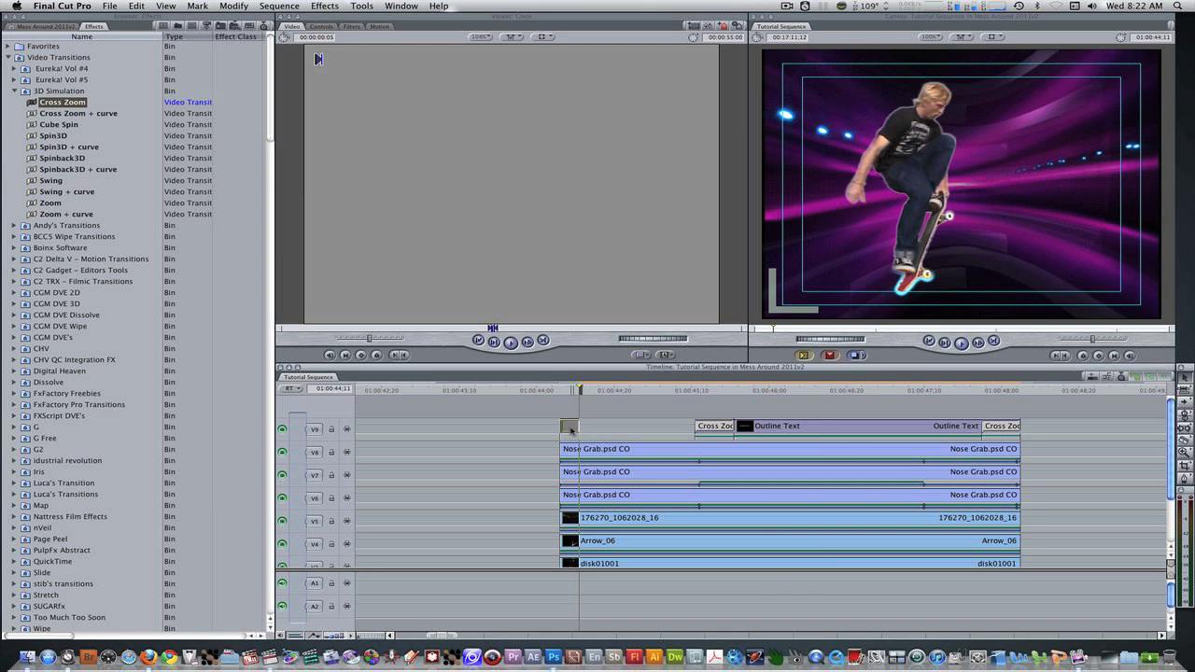
{"action": "key", "text": "alt+Left"}
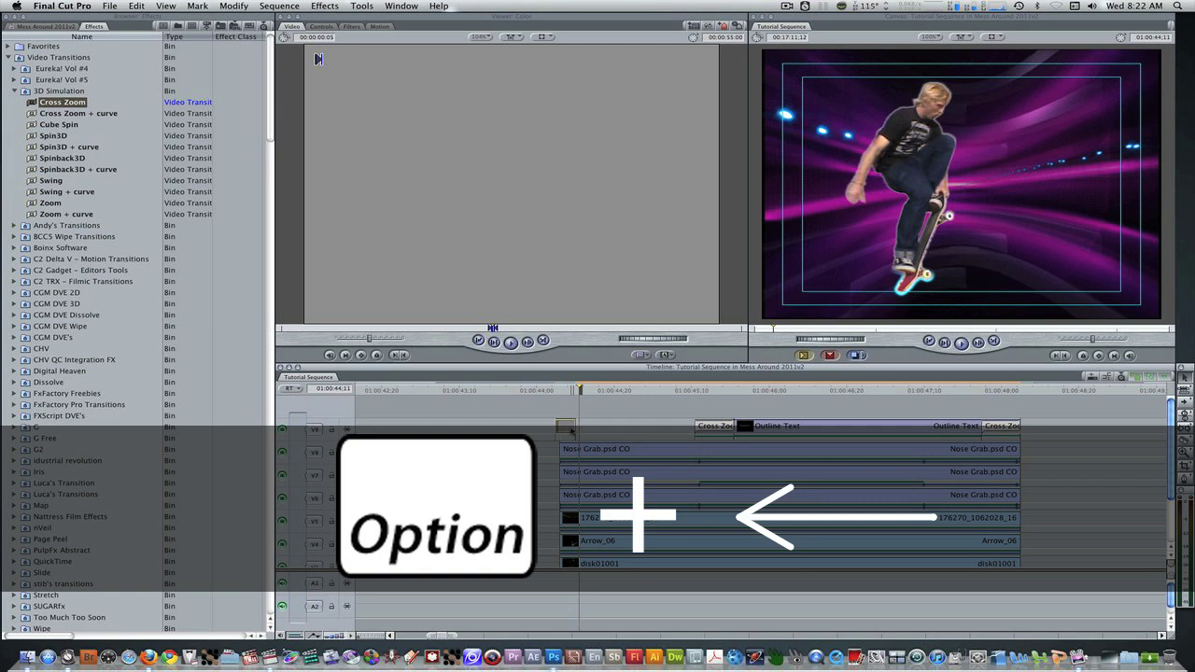
{"action": "key", "text": "alt+Left"}
Open the color matte on V9 in the Viewer and change its color to white.
{"action": "double_click", "coordinate": [564, 427]}
{"action": "left_click", "coordinate": [321, 26]}
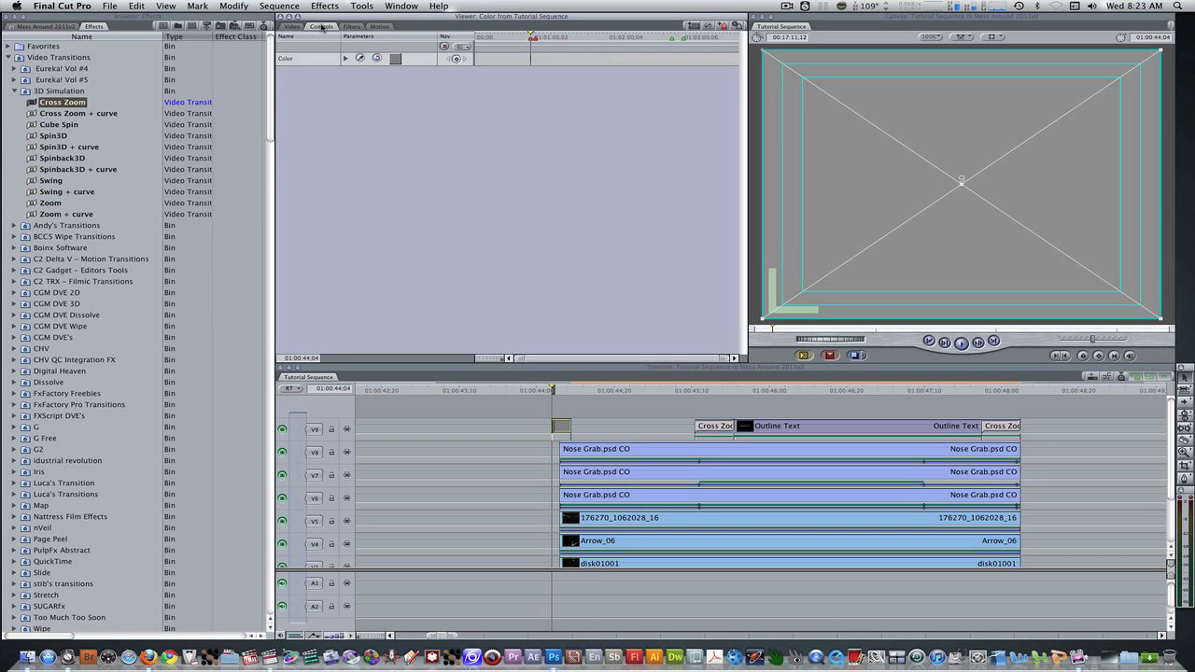
{"action": "left_click", "coordinate": [394, 59]}
{"action": "left_click", "coordinate": [708, 129]}
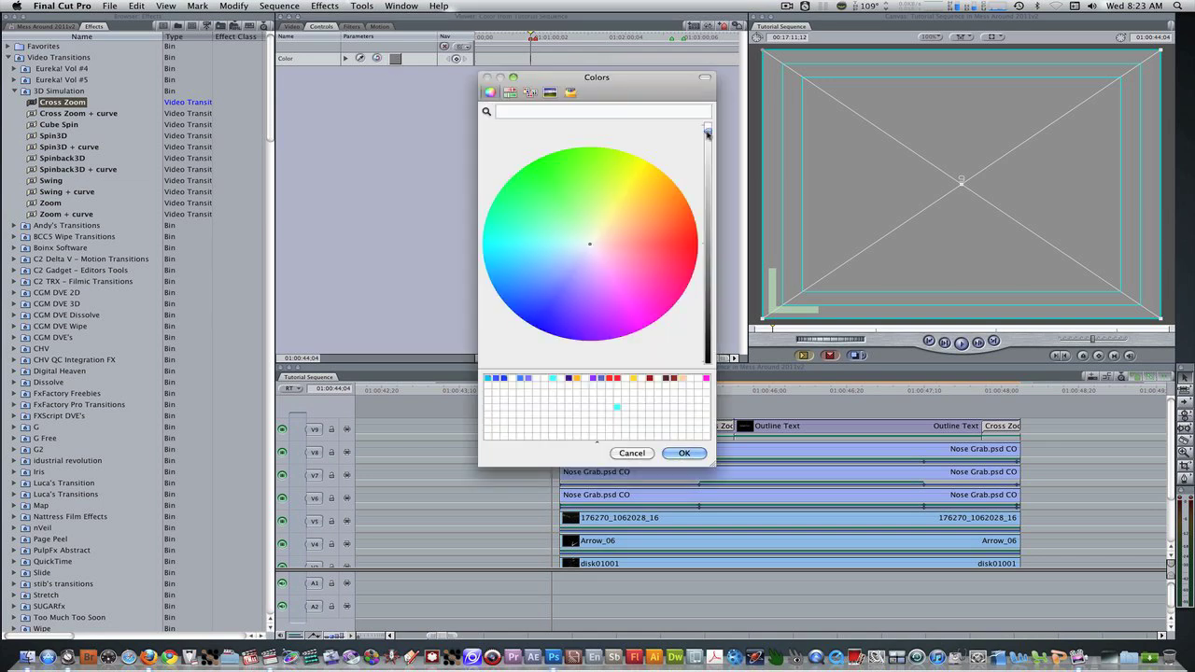
{"action": "left_click", "coordinate": [684, 453]}
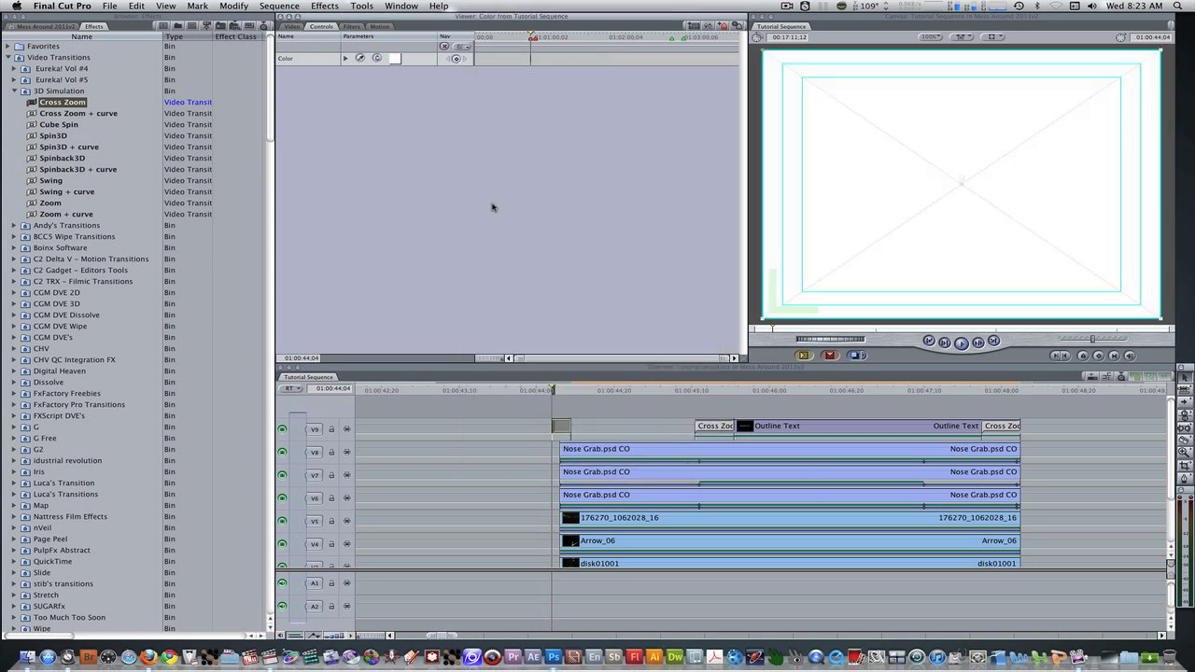
Add Opacity keyframes of 100 to the white matte at 01:00:44;04, 01:00:44;05 and 01:00:44;07.
{"action": "left_click", "coordinate": [380, 26]}
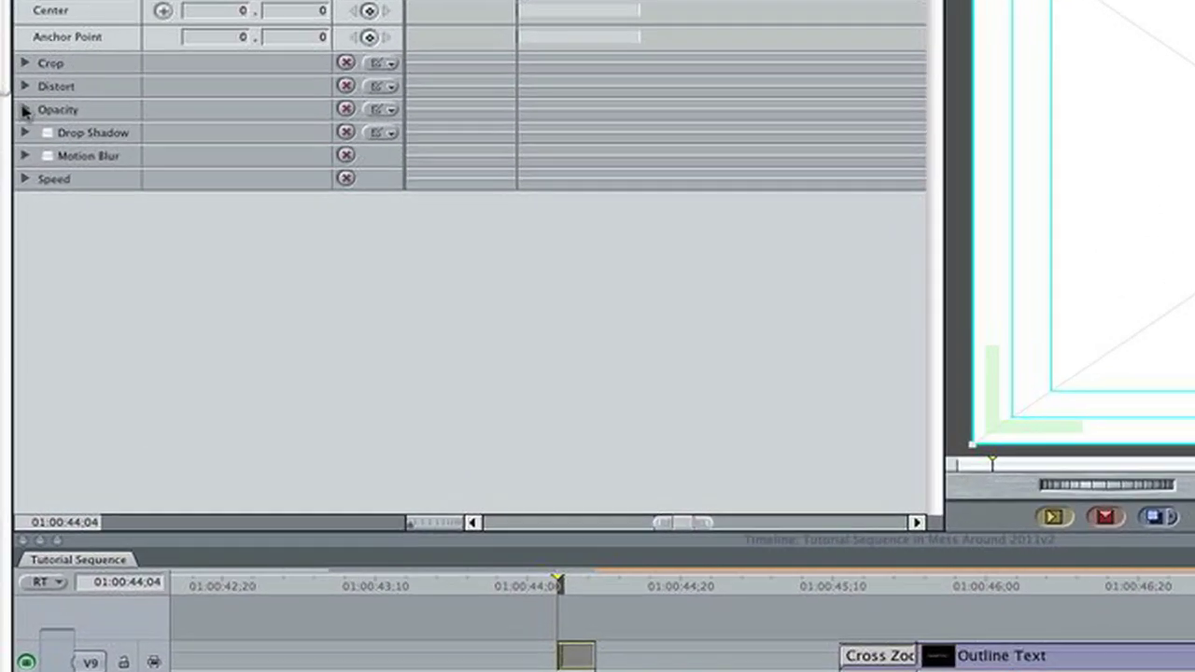
{"action": "left_click", "coordinate": [173, 131]}
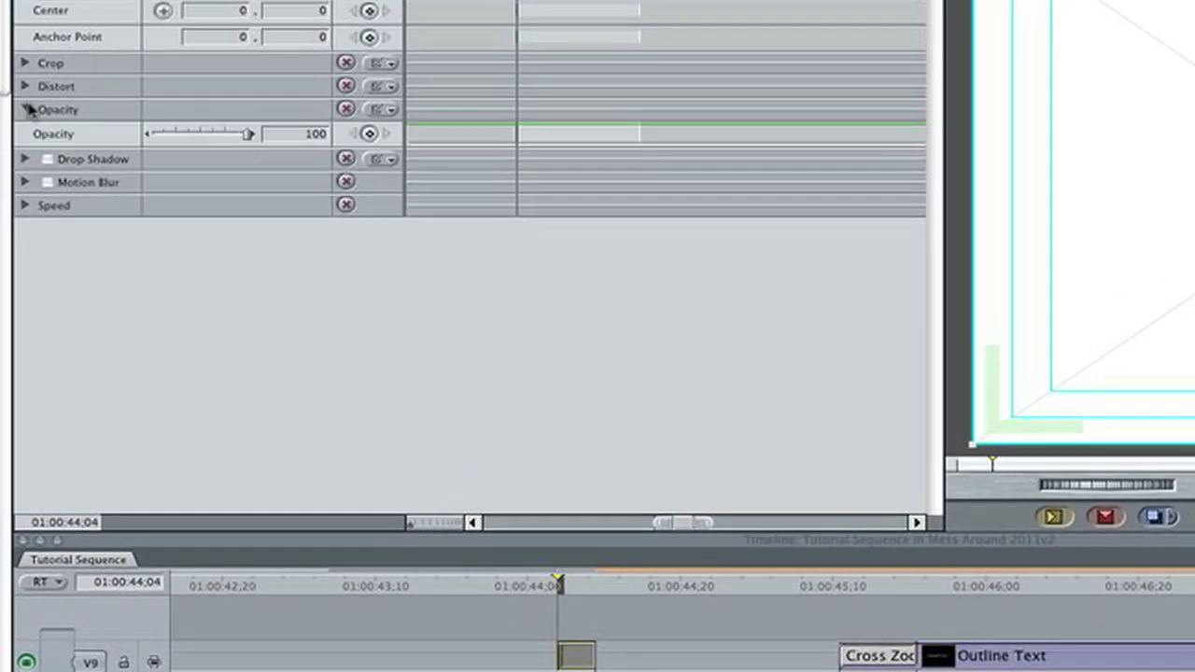
{"action": "left_click", "coordinate": [368, 134]}
{"action": "key", "text": "Right"}
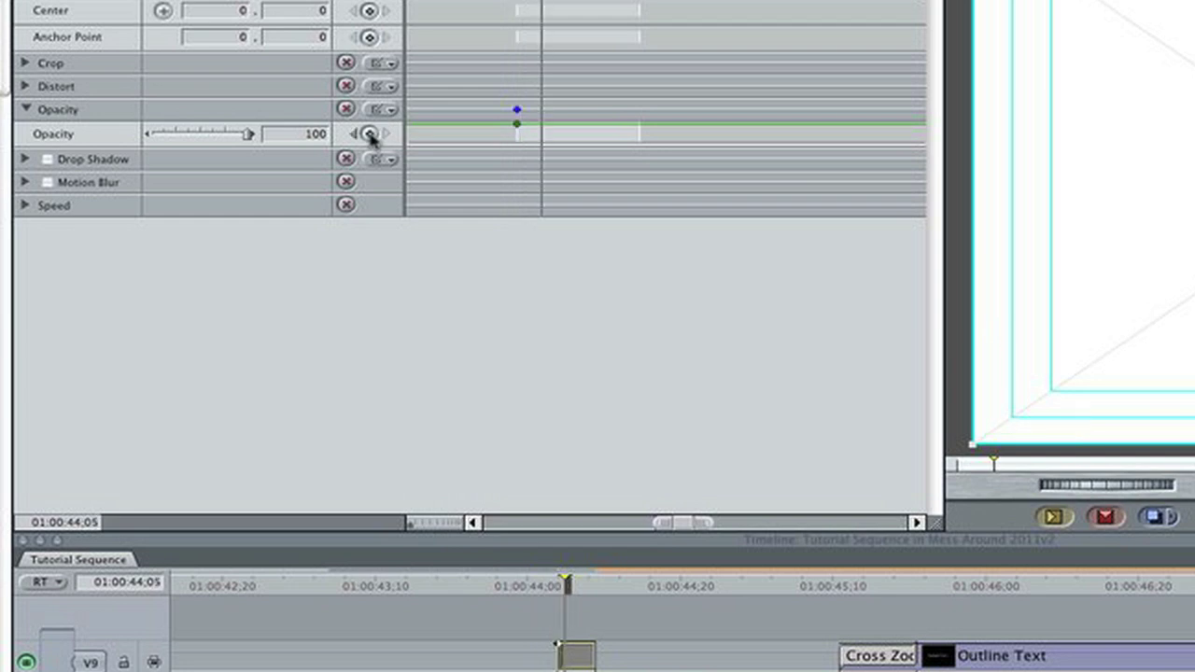
{"action": "left_click", "coordinate": [368, 134]}
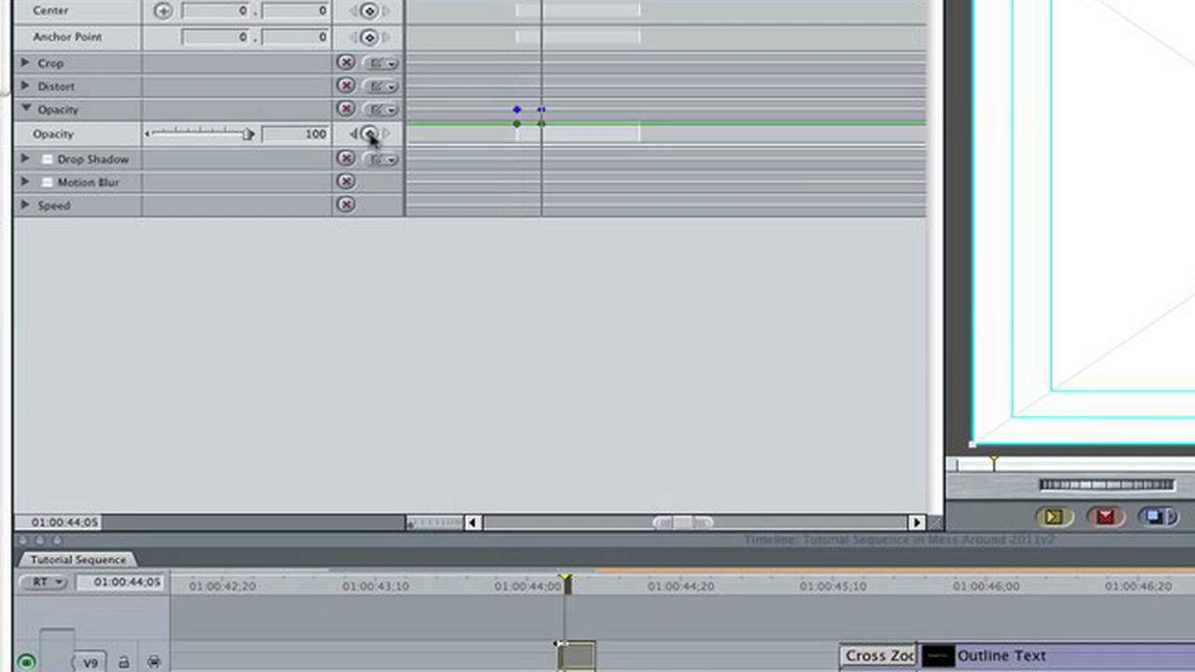
{"action": "key", "text": "Right"}
{"action": "key", "text": "Right"}
{"action": "left_click", "coordinate": [368, 133]}
Add a closing Opacity keyframe with a value of 0 to the white matte at 01:00:44;08.
{"action": "key", "text": "Right"}
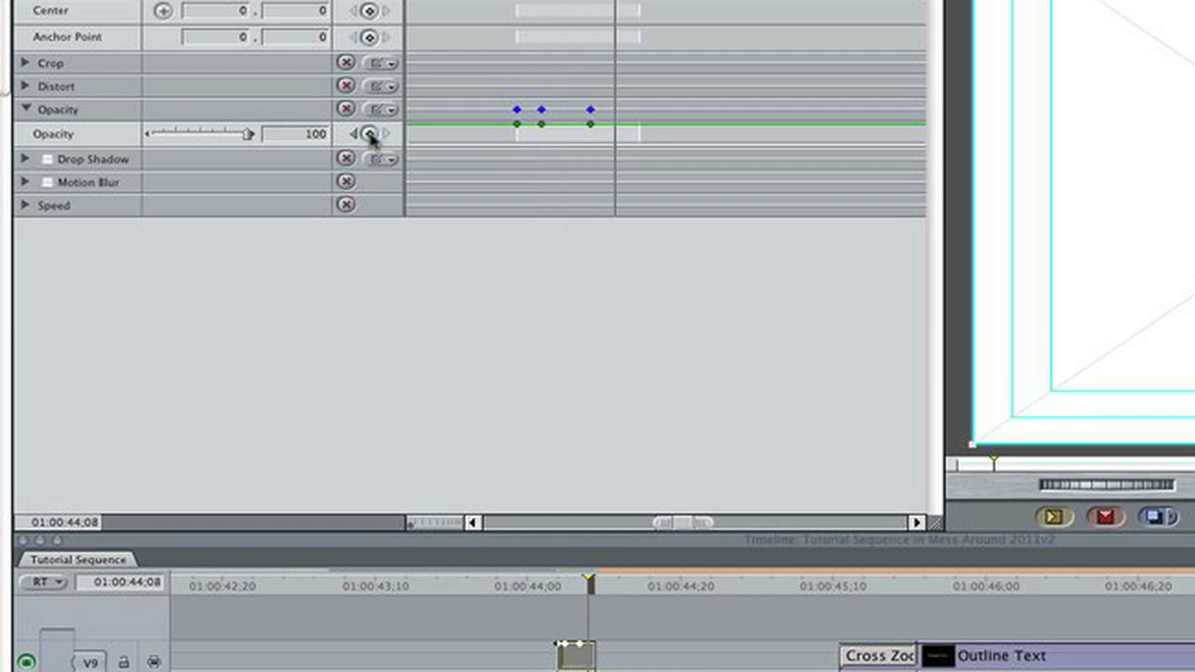
{"action": "left_click", "coordinate": [369, 134]}
{"action": "type", "text": "0"}
{"action": "key", "text": "Return"}
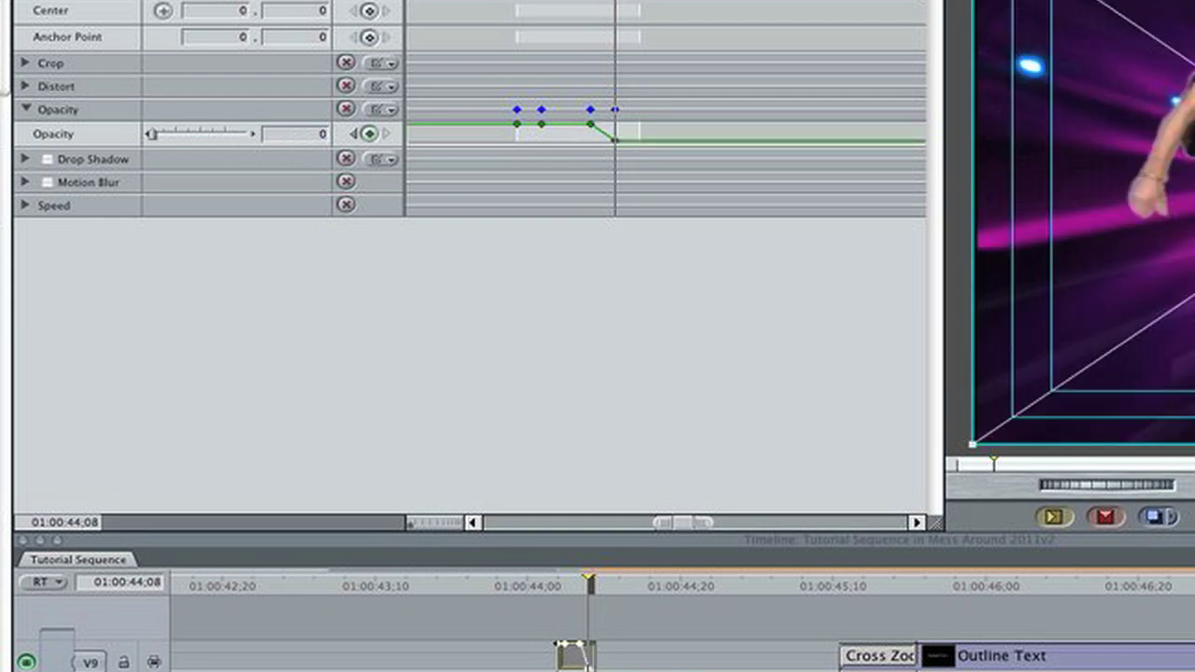
Return to the white matte's first Opacity keyframe at 01:00:44;04 and set it to 0.
{"action": "key", "text": "Left"}
{"action": "key", "text": "Left"}
{"action": "key", "text": "Left"}
{"action": "key", "text": "Left"}
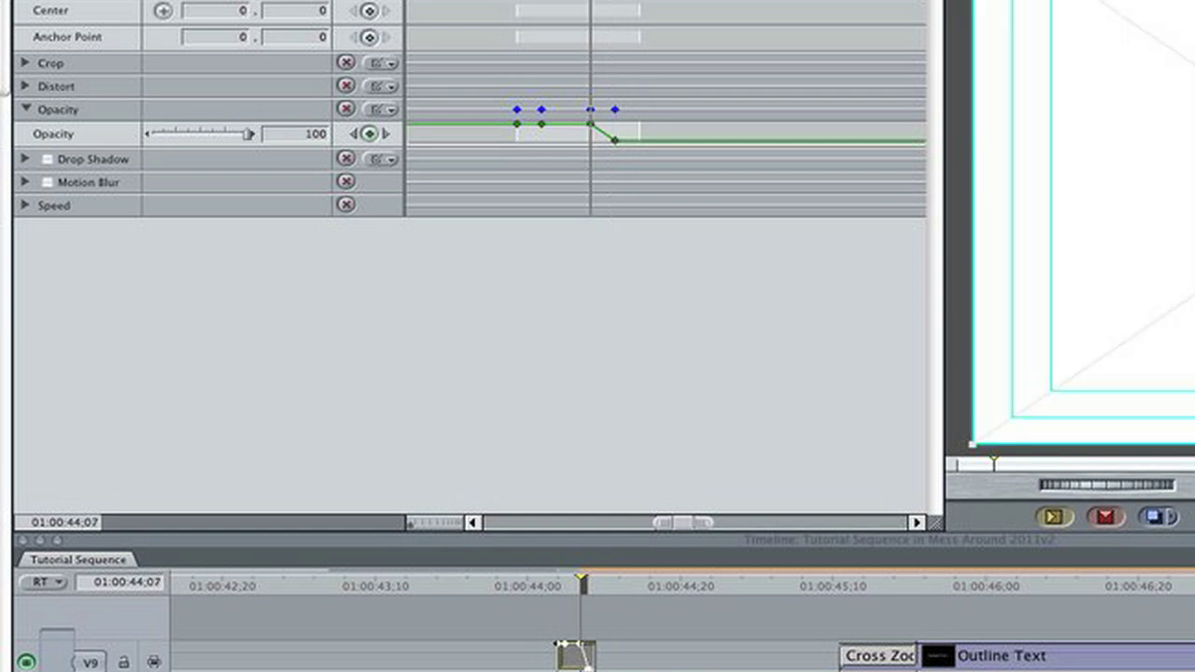
{"action": "left_click", "coordinate": [290, 137]}
{"action": "type", "text": "0"}
{"action": "key", "text": "Return"}
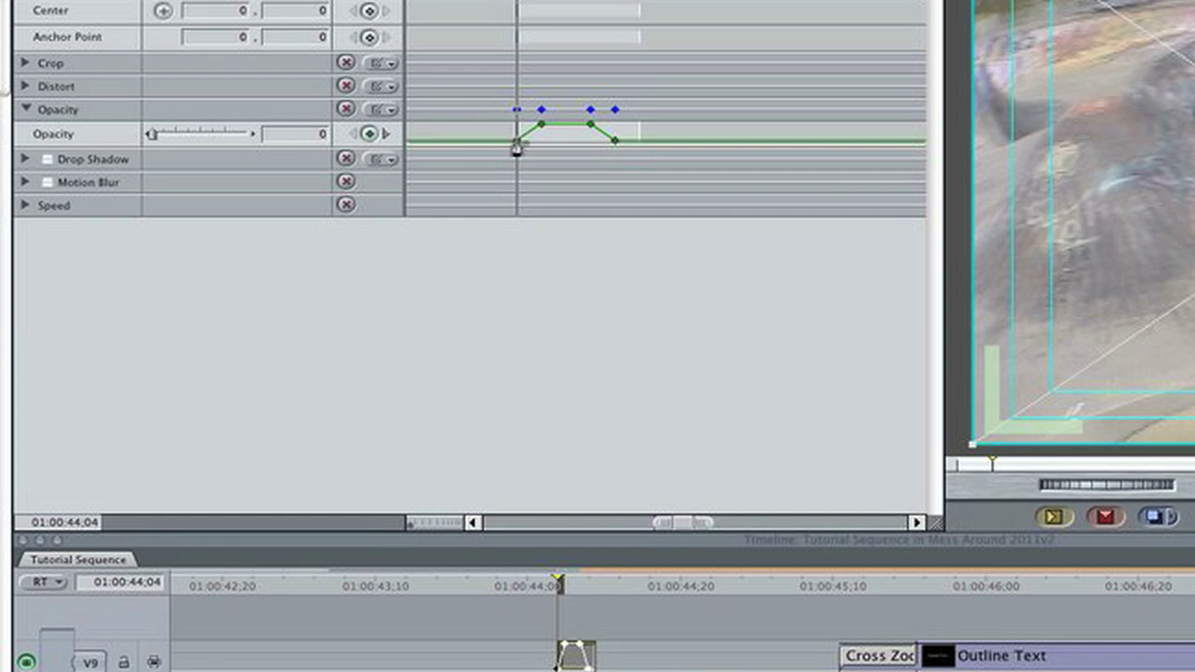
Smooth all four Opacity keyframes of the white matte.
{"action": "left_click_drag", "start_coordinate": [516, 147], "coordinate": [592, 125]}
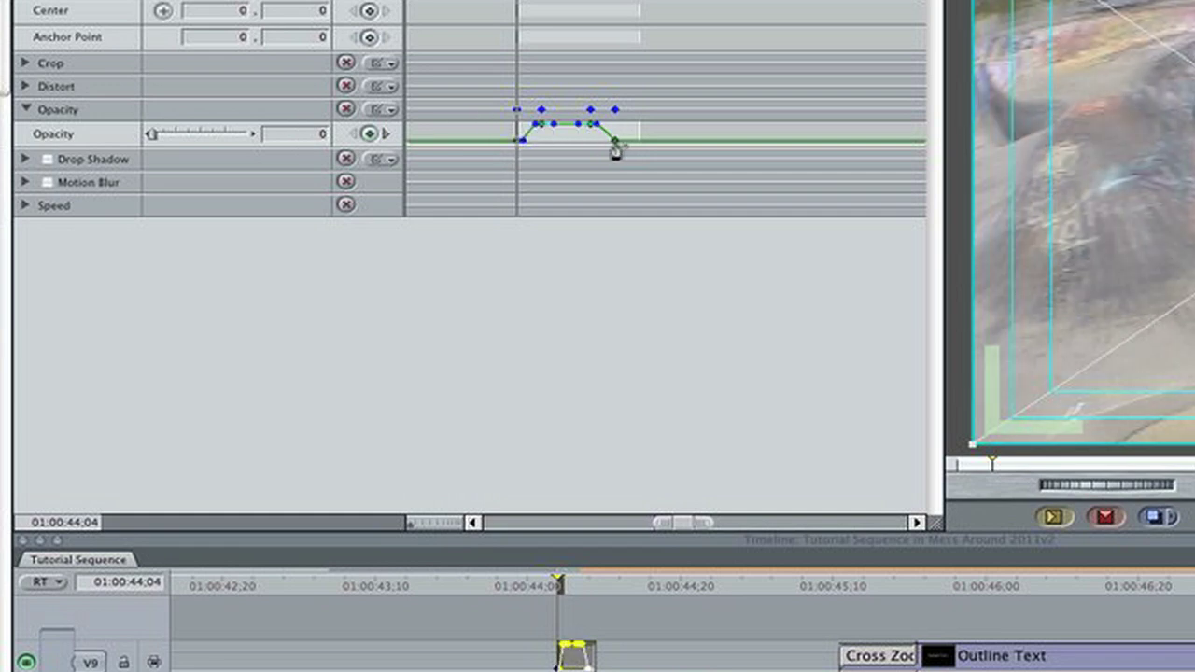
{"action": "left_click", "coordinate": [614, 142]}
{"action": "mouse_move", "coordinate": [612, 140]}
{"action": "left_mouse_down"}
{"action": "mouse_move", "coordinate": [636, 141]}
{"action": "mouse_move", "coordinate": [605, 127]}
{"action": "left_mouse_up"}
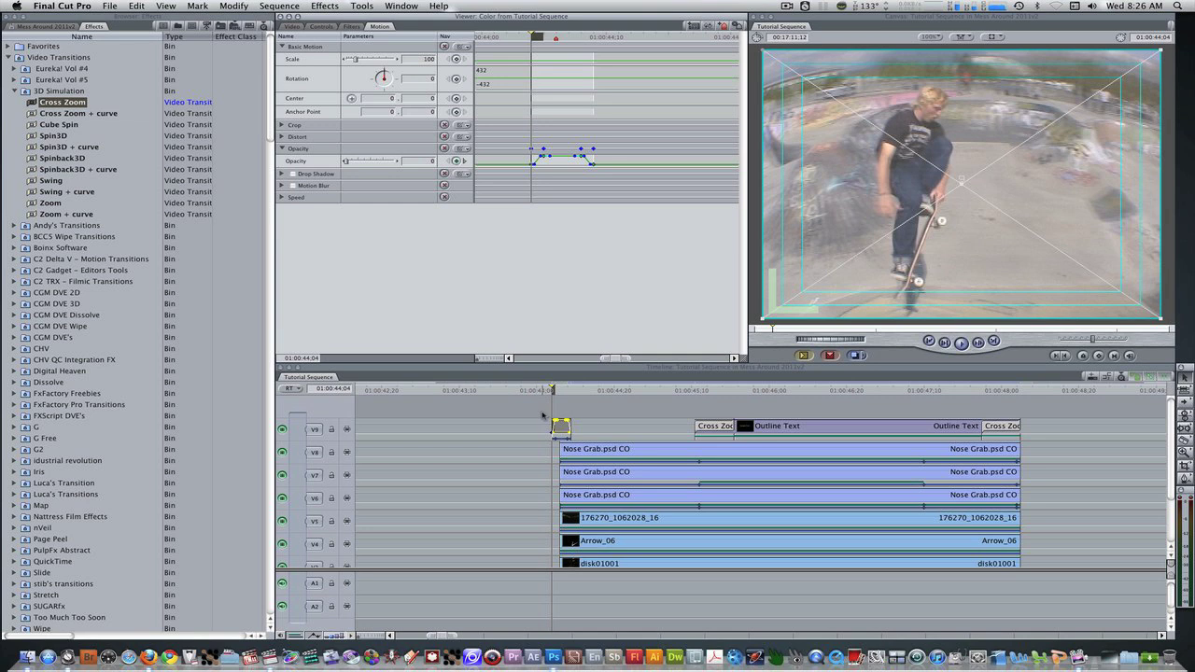
Play the sequence from the start of the first Flying Nose Grab clip to review the white flash and freeze-frame effect.
{"action": "scroll", "coordinate": [542, 415], "scroll_direction": "down", "scroll_amount": 3}
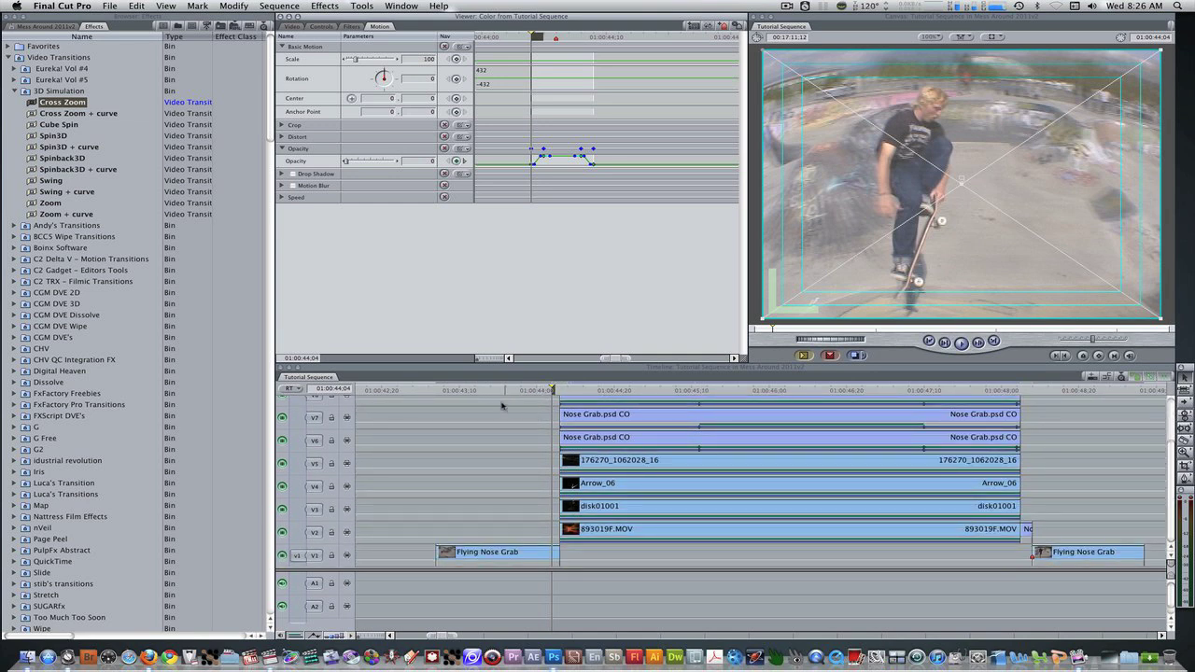
{"action": "left_click_drag", "start_coordinate": [487, 390], "coordinate": [436, 390]}
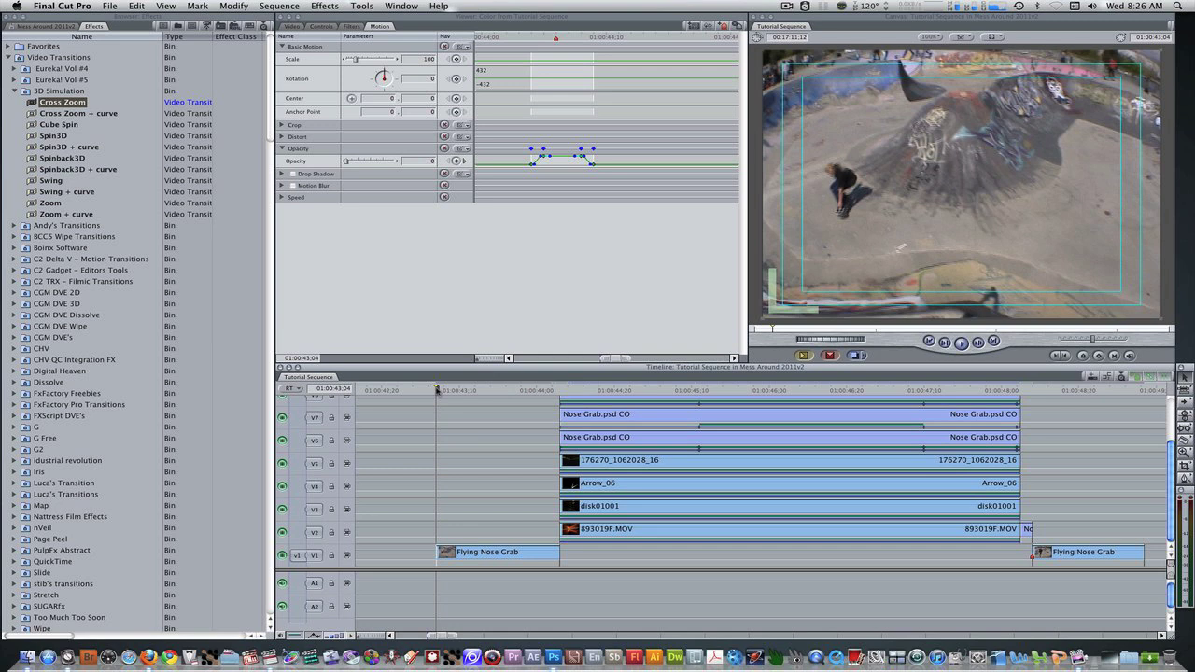
{"action": "key", "text": "space"}
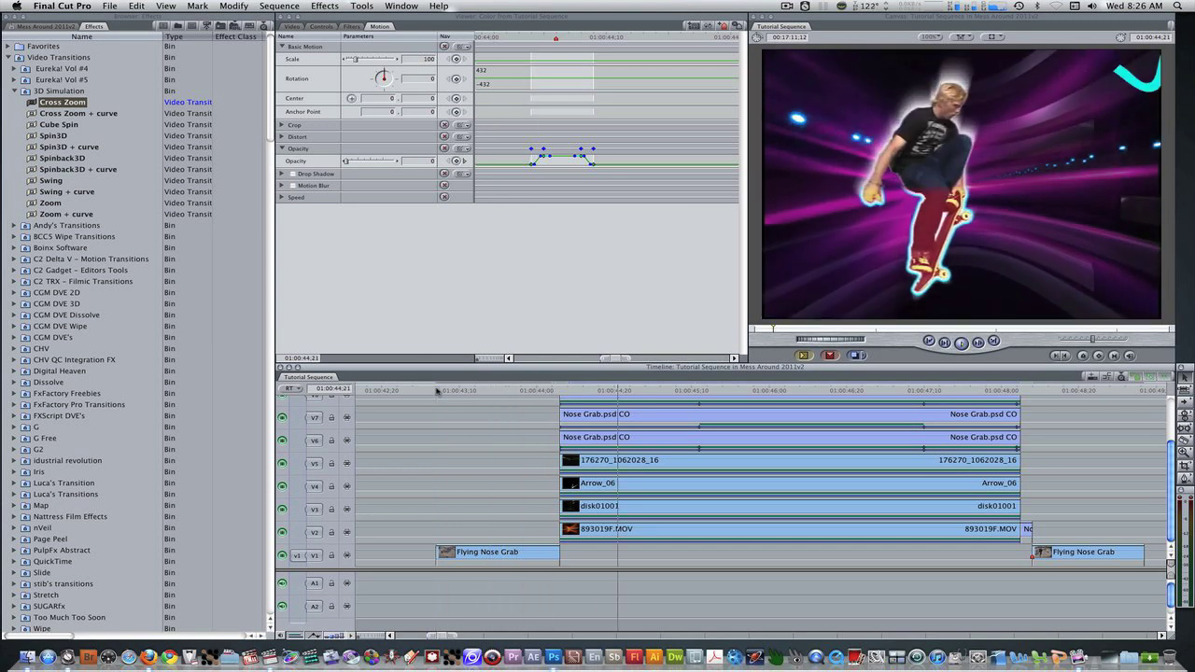